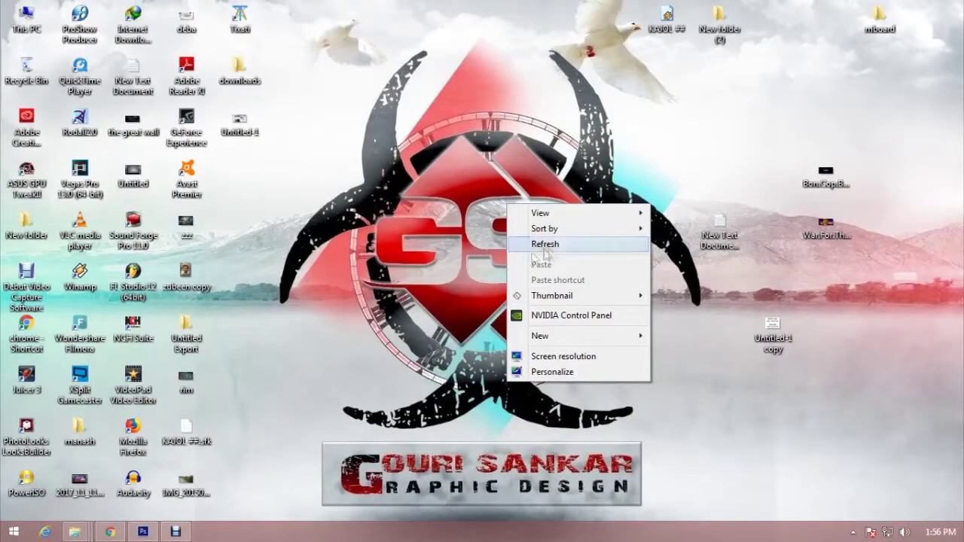
# - Bring Photoshop back to the front and review the canvas's Image Size settings
pyautogui.click(544, 244)
pyautogui.click(143, 532)
pyautogui.click(96, 9)
pyautogui.click(128, 113)
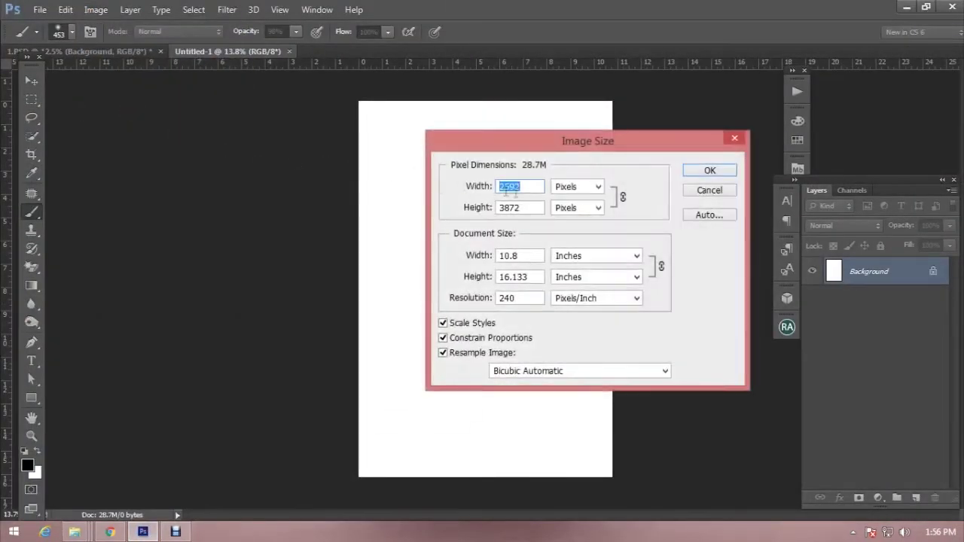
pyautogui.click(708, 172)
# - Crop the blank Untitled-1 canvas to trim its top edge
pyautogui.click(31, 156)
pyautogui.moveTo(482, 106); pyautogui.dragTo(488, 114)
pyautogui.press('Return')
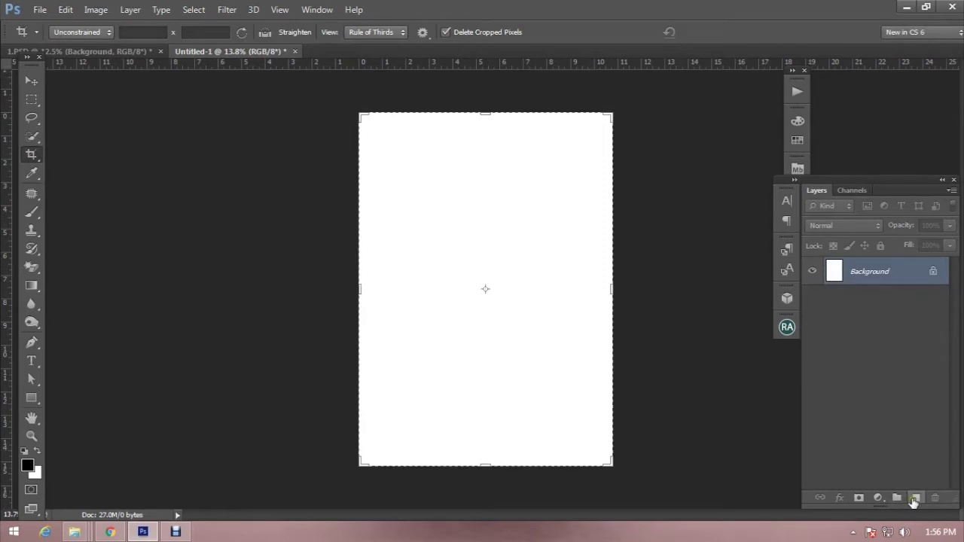
pyautogui.click(878, 498)
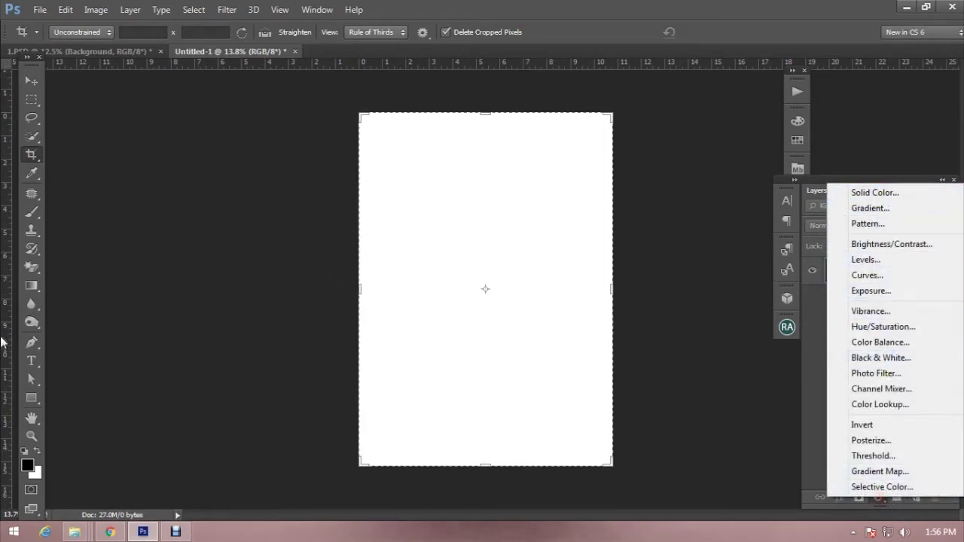
pyautogui.click(73, 308)
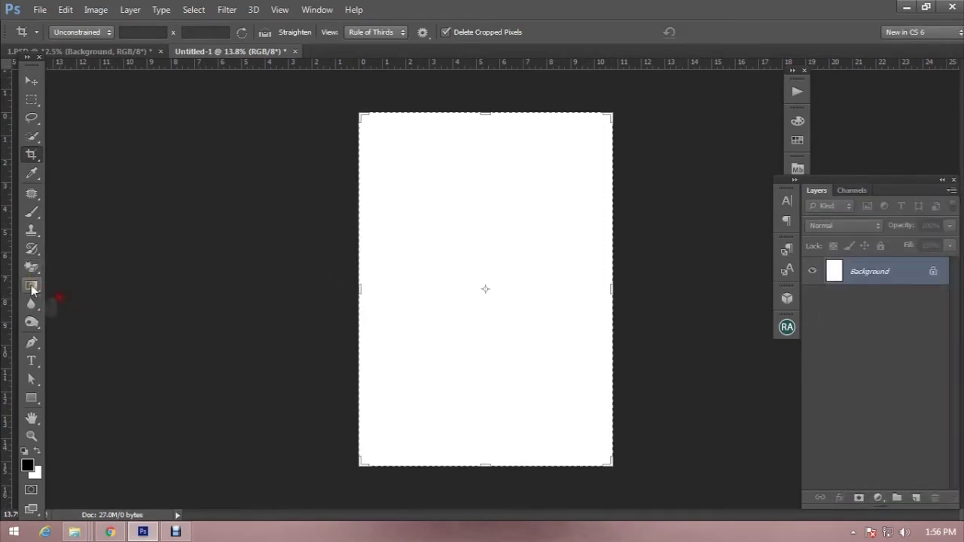
# - Paint Bucket fill the canvas with light grey 8e8e8e, then return to the violin photo
pyautogui.rightClick(31, 286)
pyautogui.click(76, 297)
pyautogui.click(27, 464)
pyautogui.click(580, 295)
pyautogui.click(953, 233)
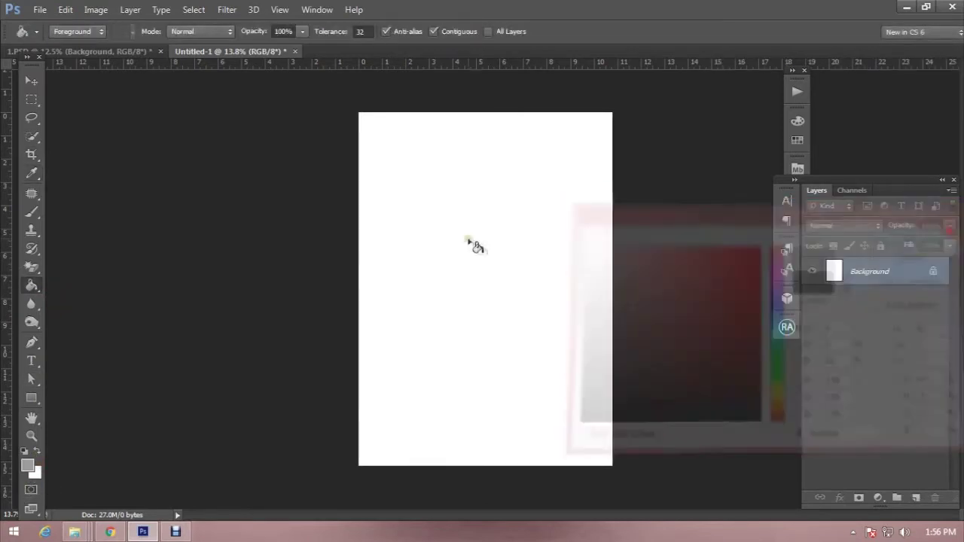
pyautogui.click(465, 234)
pyautogui.click(112, 52)
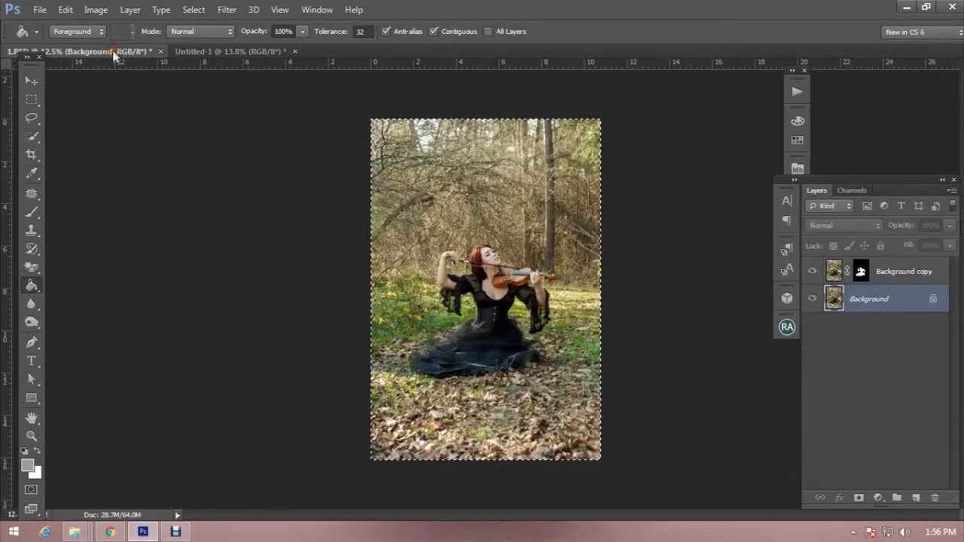
# - Drag the masked Background copy violinist onto the grey Untitled-1 document
pyautogui.press('m')
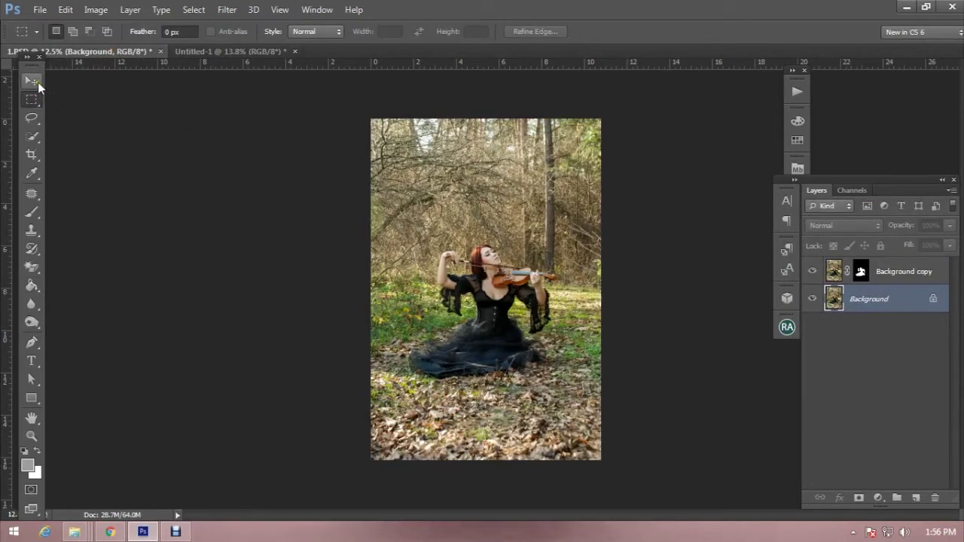
pyautogui.click(216, 51)
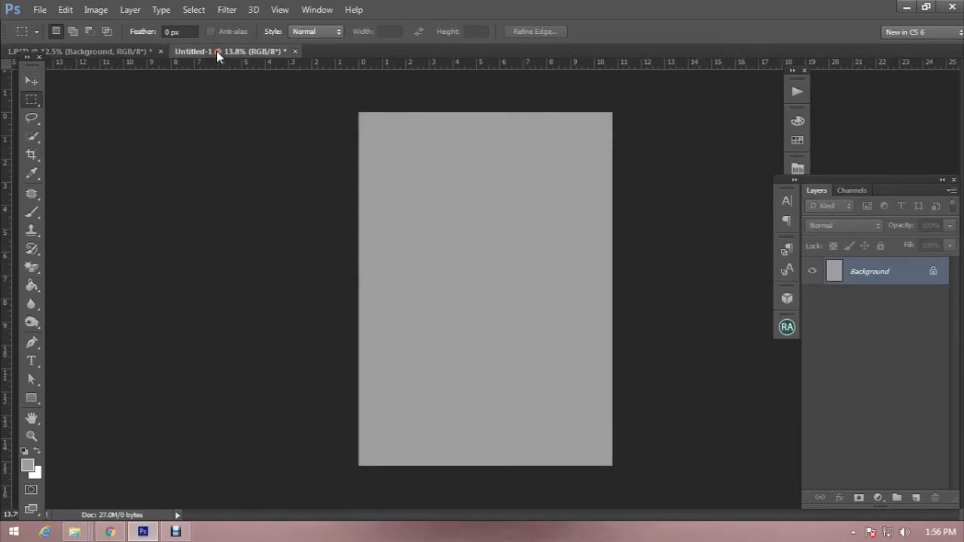
pyautogui.click(31, 81)
pyautogui.click(67, 53)
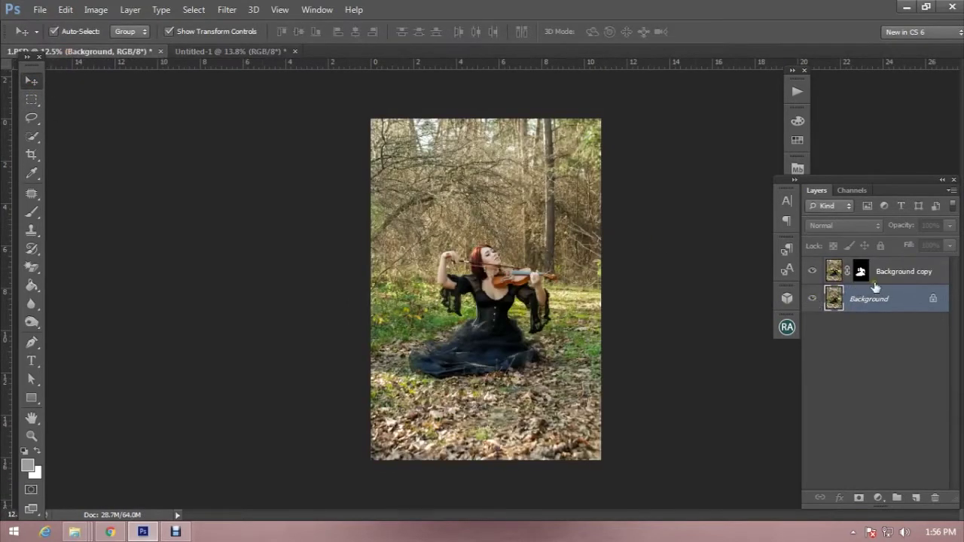
pyautogui.click(829, 274)
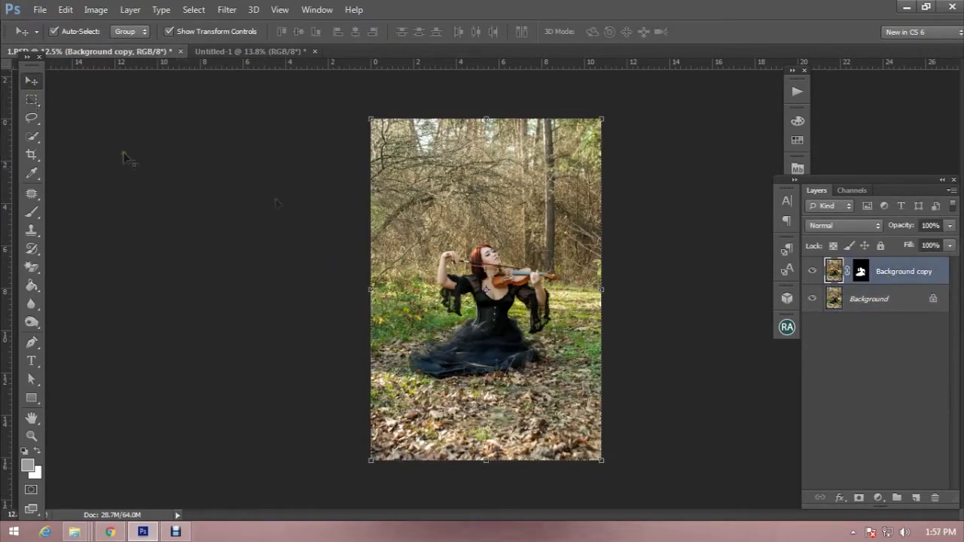
pyautogui.moveTo(501, 290)
pyautogui.mouseDown()
pyautogui.moveTo(178, 72)
pyautogui.moveTo(510, 320)
pyautogui.moveTo(511, 310)
pyautogui.mouseUp()
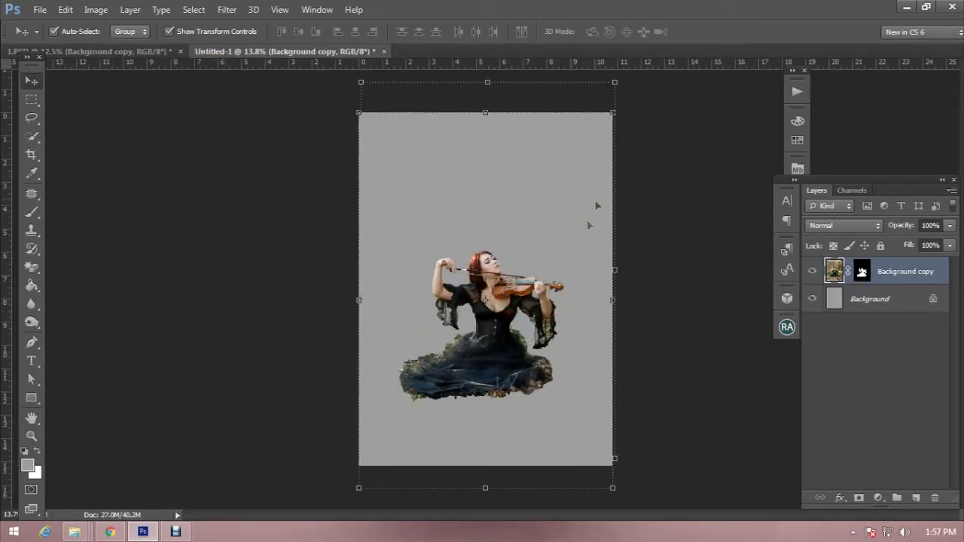
# - Scale the violinist up to about 132% and nudge her into position
pyautogui.hotkey('ctrl', '-')
pyautogui.hotkey('ctrl', 't')
pyautogui.moveTo(593, 455); pyautogui.dragTo(646, 495)
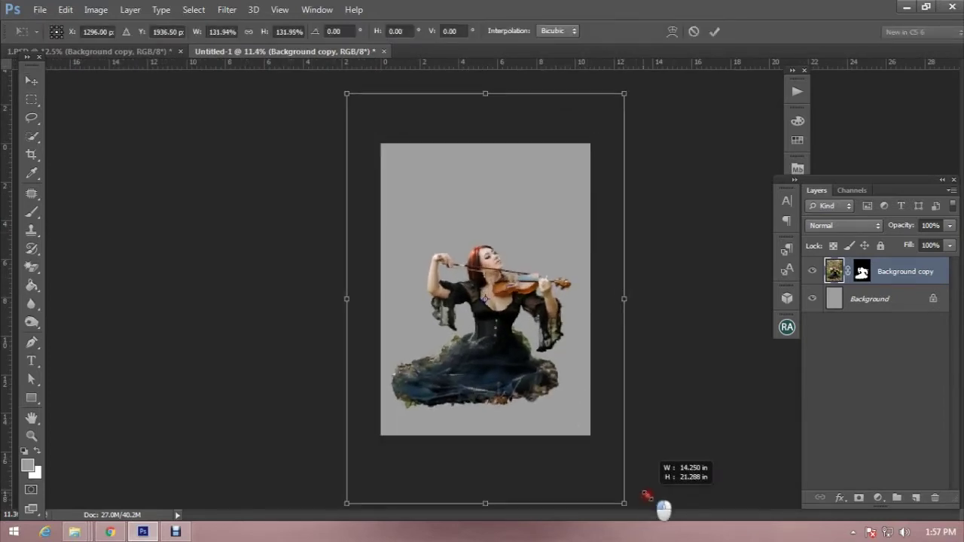
pyautogui.moveTo(566, 375); pyautogui.dragTo(568, 377)
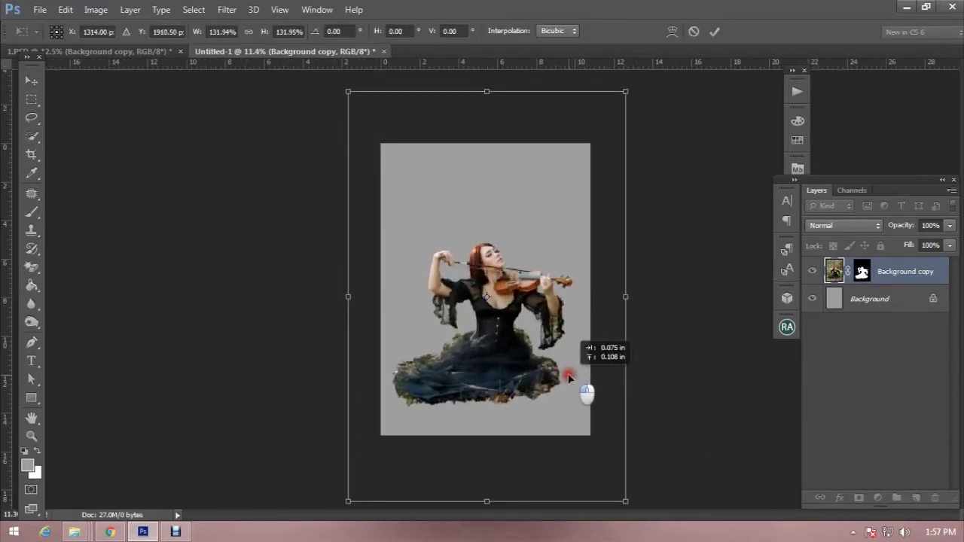
pyautogui.moveTo(569, 377); pyautogui.dragTo(570, 369)
pyautogui.doubleClick(553, 362)
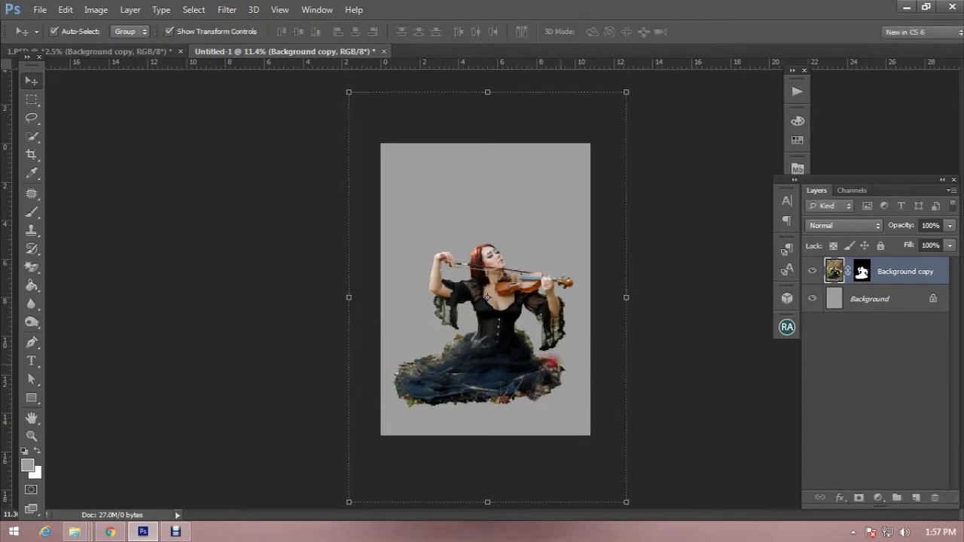
pyautogui.hotkey('ctrl', '+')
pyautogui.hotkey('ctrl', '+')
# - Duplicate the violinist layer as Background copy 2
pyautogui.rightClick(937, 271)
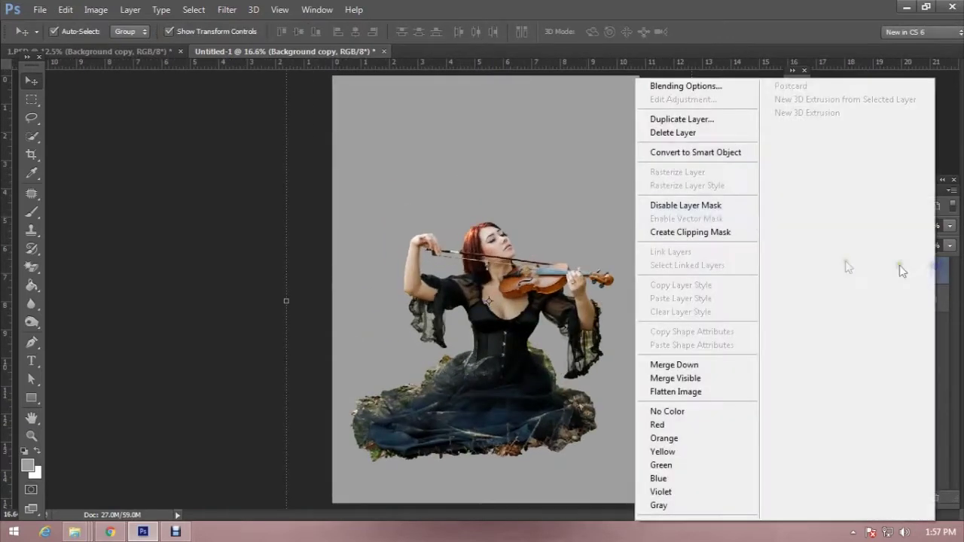
pyautogui.click(698, 119)
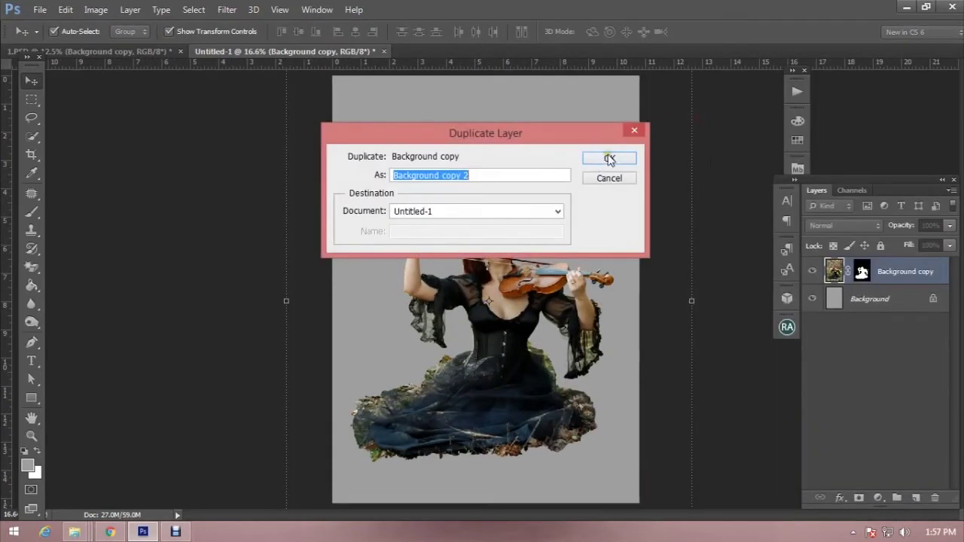
pyautogui.click(607, 158)
pyautogui.click(893, 296)
pyautogui.hotkey('ctrl', '-')
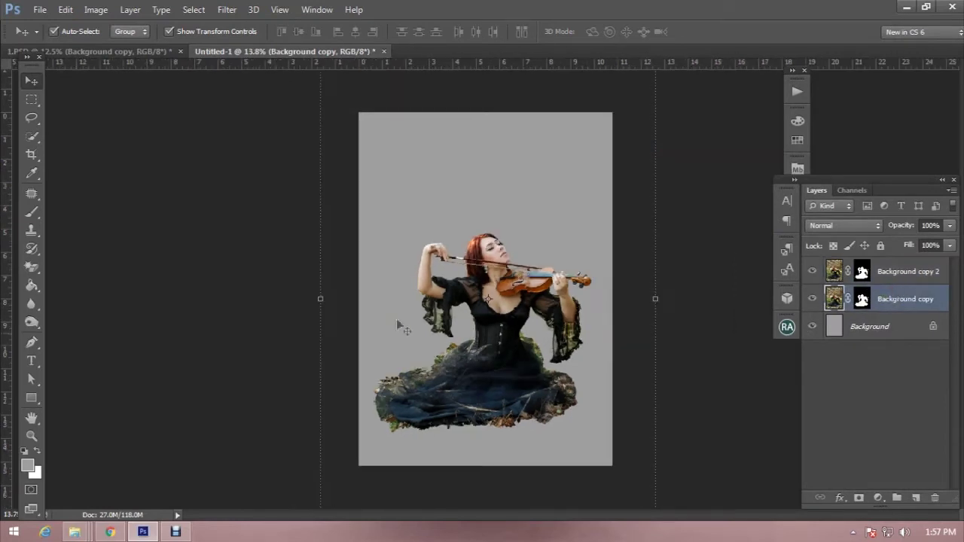
pyautogui.press('b')
pyautogui.rightClick(456, 284)
pyautogui.press('Escape')
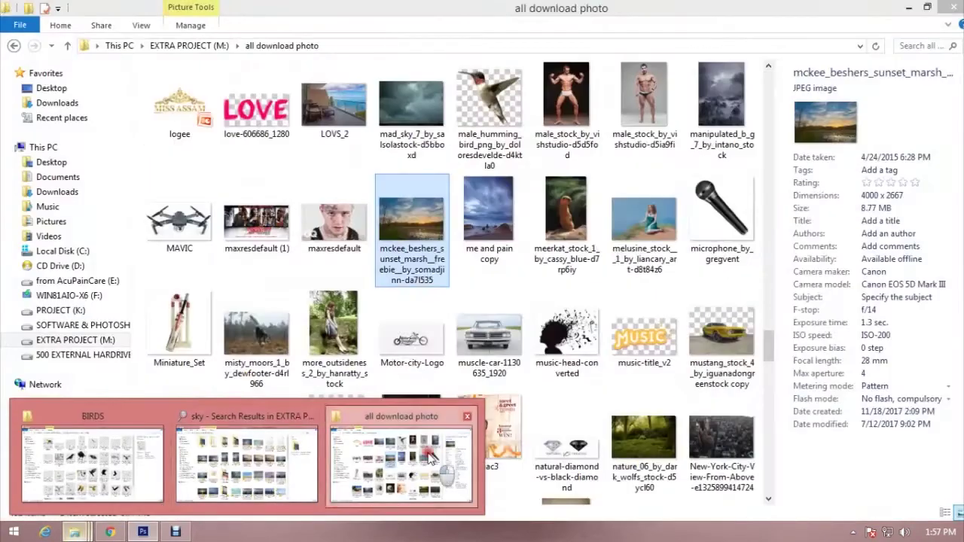
# - Open the sunset marsh photo in Photoshop and view its colour channels
pyautogui.moveTo(74, 531)
pyautogui.click(407, 475)
pyautogui.rightClick(426, 226)
pyautogui.moveTo(467, 306)
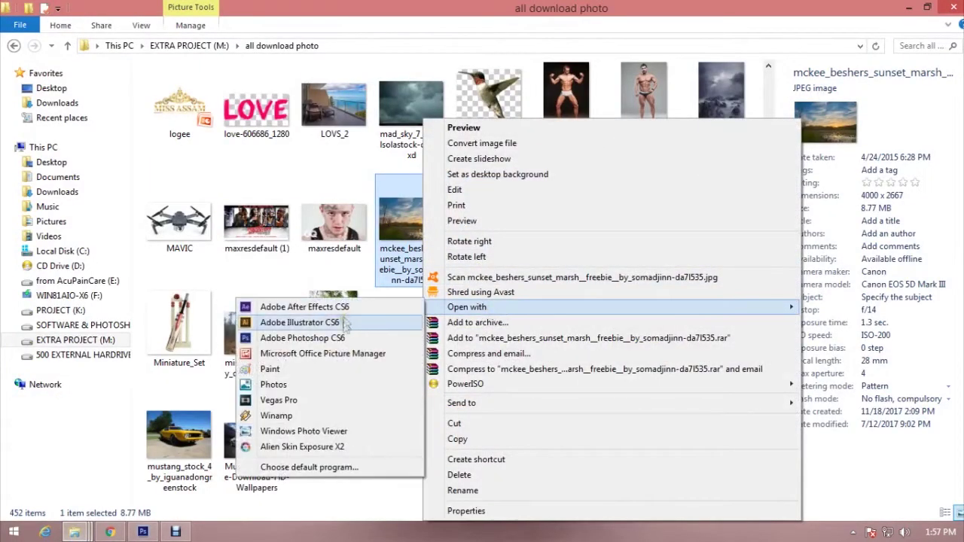
pyautogui.click(339, 337)
pyautogui.click(852, 190)
pyautogui.click(810, 265)
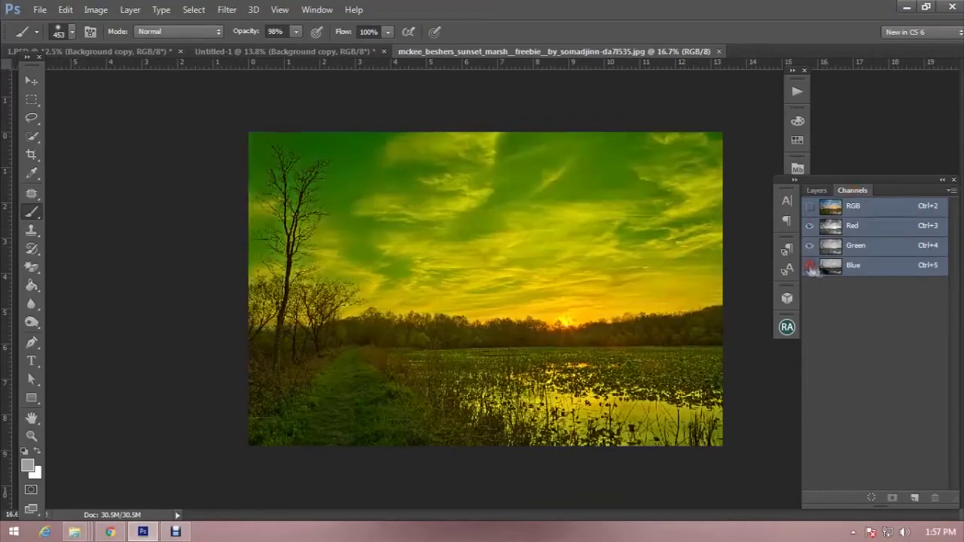
# - Duplicate the Blue channel and apply high-contrast Levels so the sky turns white
pyautogui.rightClick(835, 265)
pyautogui.click(858, 268)
pyautogui.press('Return')
pyautogui.click(96, 9)
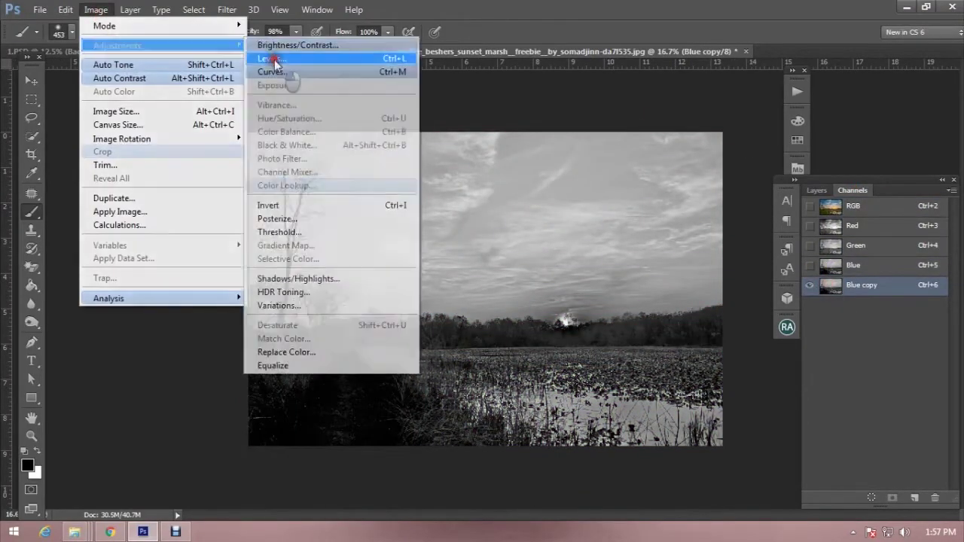
pyautogui.click(274, 60)
pyautogui.moveTo(810, 252)
pyautogui.mouseDown()
pyautogui.moveTo(725, 251)
pyautogui.moveTo(769, 263)
pyautogui.moveTo(742, 252)
pyautogui.moveTo(652, 251)
pyautogui.moveTo(730, 258)
pyautogui.mouseUp()
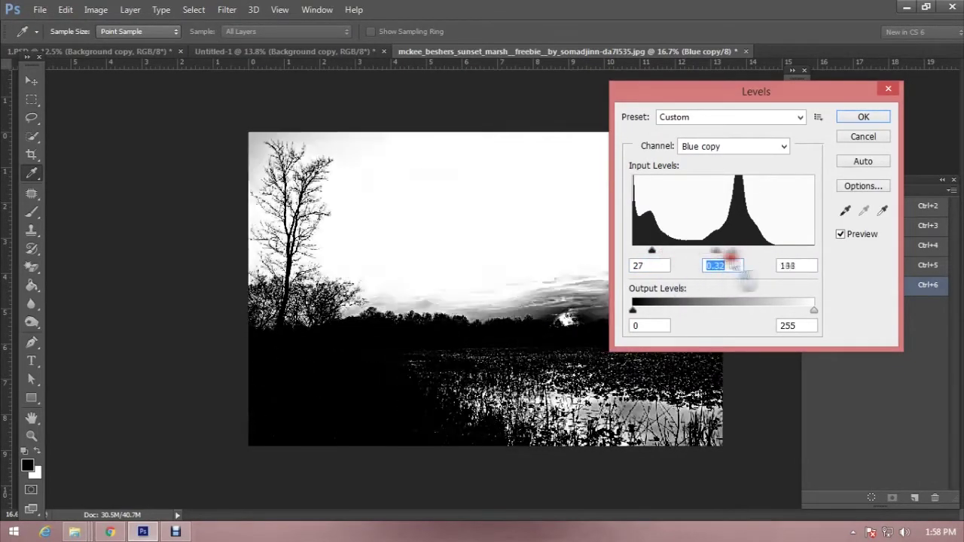
pyautogui.click(863, 117)
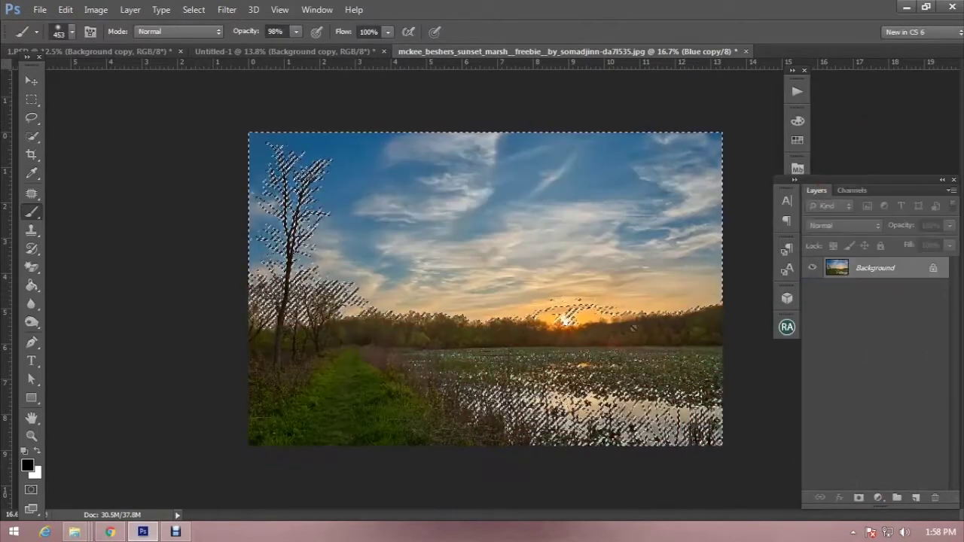
# - Mask away the sky and drag the marsh layer toward the violinist composite
pyautogui.click(858, 498)
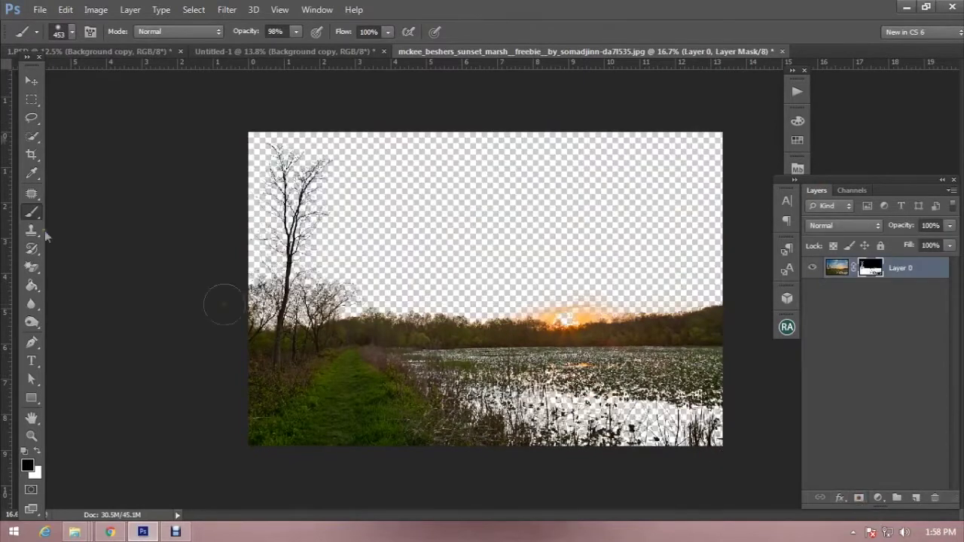
pyautogui.click(31, 81)
pyautogui.moveTo(479, 339); pyautogui.dragTo(271, 151)
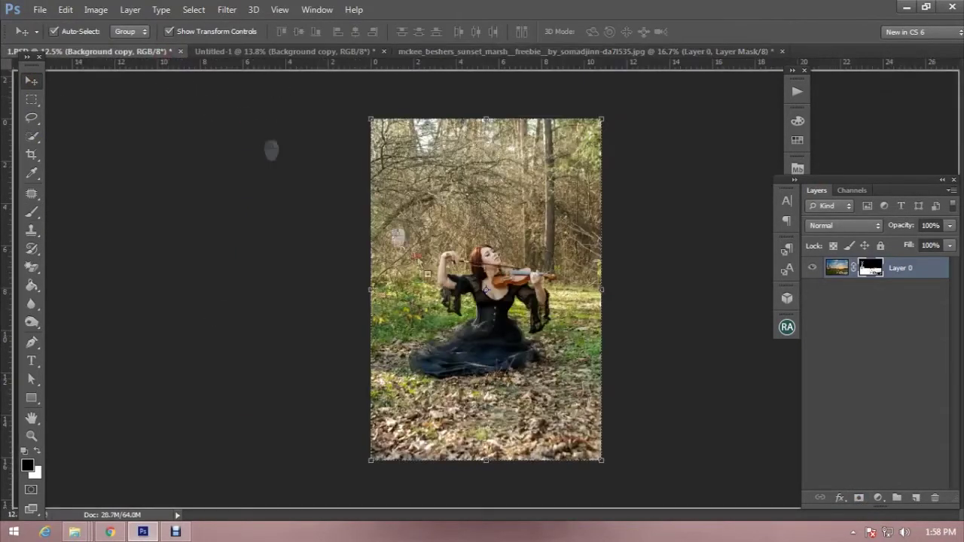
# - Drop the marsh into the composite as Layer 1, squashed and shifted right
pyautogui.moveTo(367, 74)
pyautogui.mouseDown()
pyautogui.moveTo(646, 309)
pyautogui.moveTo(671, 279)
pyautogui.mouseUp()
pyautogui.click(726, 400)
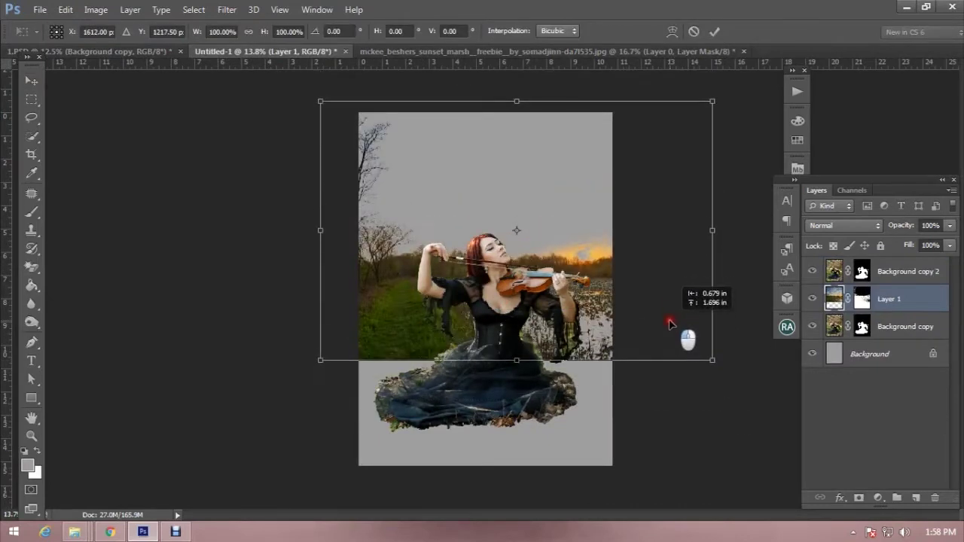
pyautogui.moveTo(522, 106)
pyautogui.mouseDown()
pyautogui.moveTo(527, 134)
pyautogui.moveTo(565, 191)
pyautogui.mouseUp()
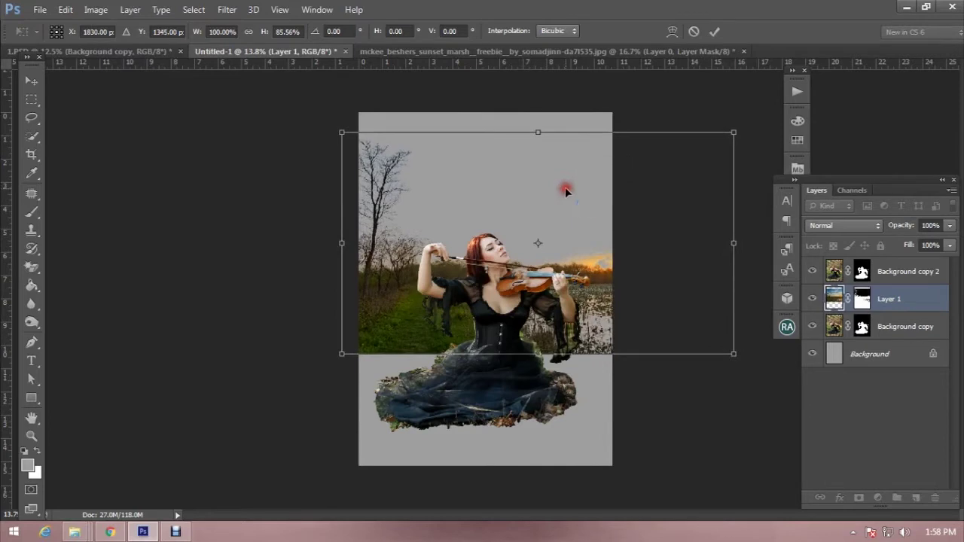
pyautogui.moveTo(536, 133); pyautogui.dragTo(536, 152)
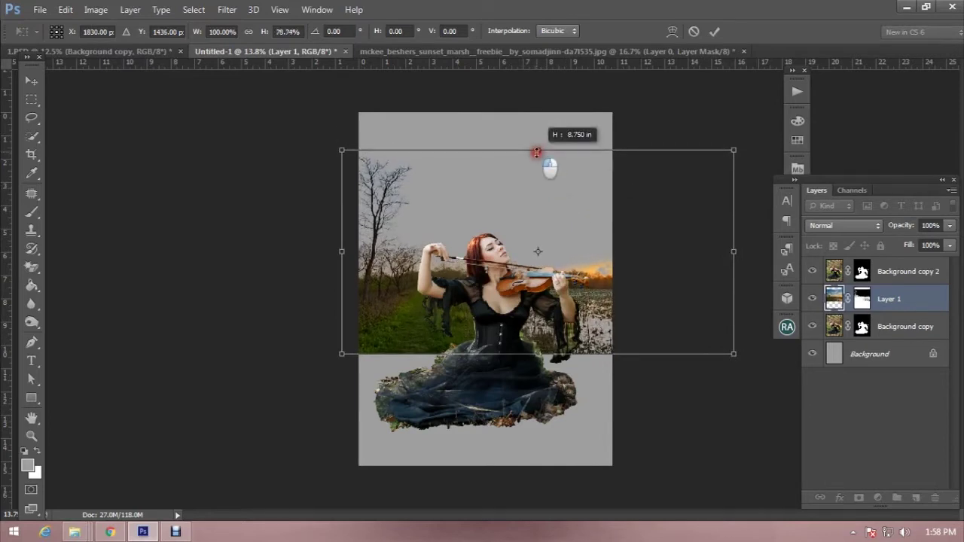
pyautogui.doubleClick(547, 188)
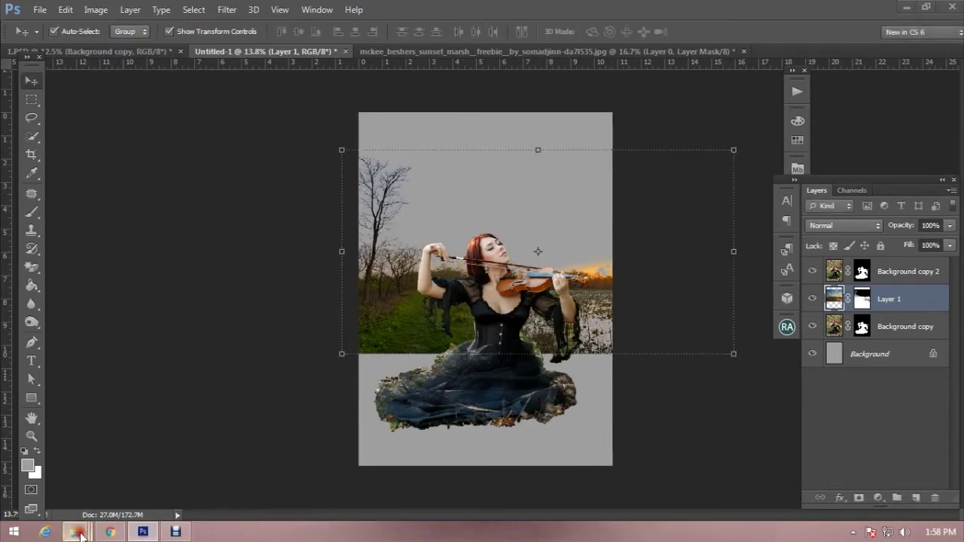
# - Open pht0741.jpg from the pkg_sky folder with Adobe Photoshop CS6
pyautogui.moveTo(75, 532)
pyautogui.click(295, 470)
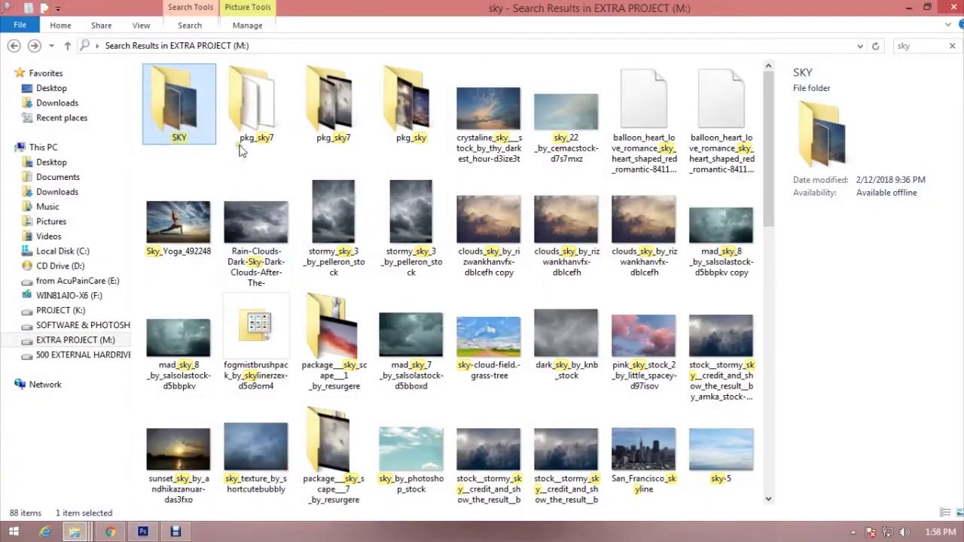
pyautogui.doubleClick(407, 121)
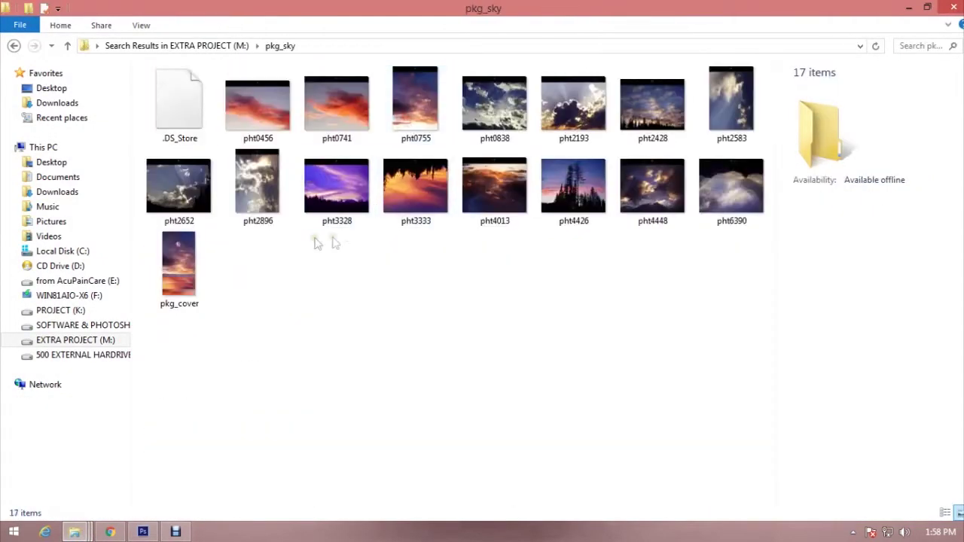
pyautogui.click(334, 111)
pyautogui.rightClick(333, 113)
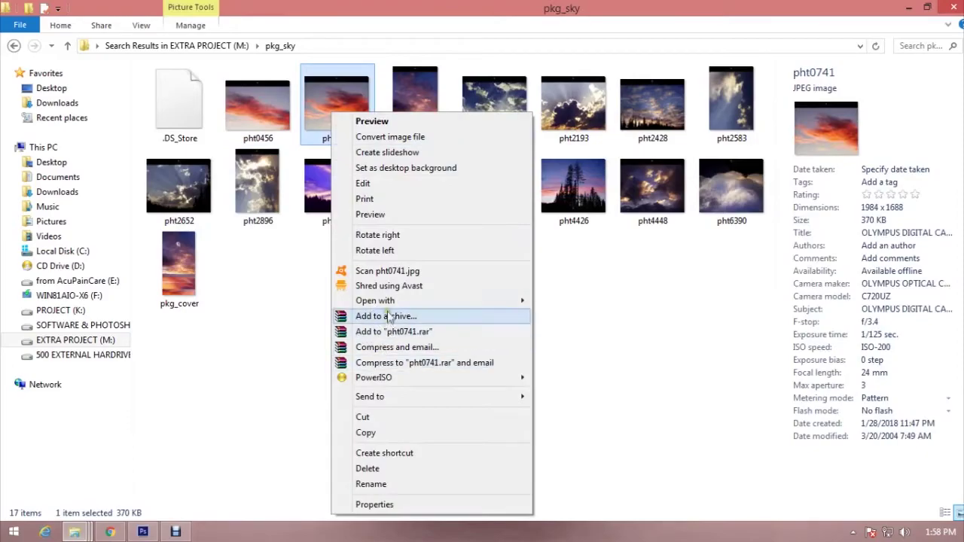
pyautogui.moveTo(375, 300)
pyautogui.click(568, 325)
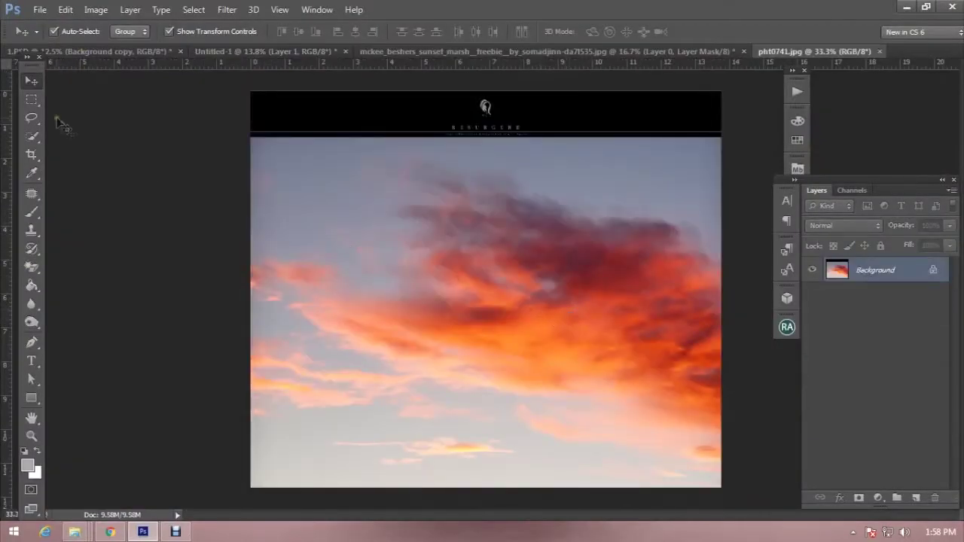
# - Marquee the sky below the black banner and move it into the composite, enlarged
pyautogui.click(31, 99)
pyautogui.moveTo(253, 143); pyautogui.dragTo(756, 504)
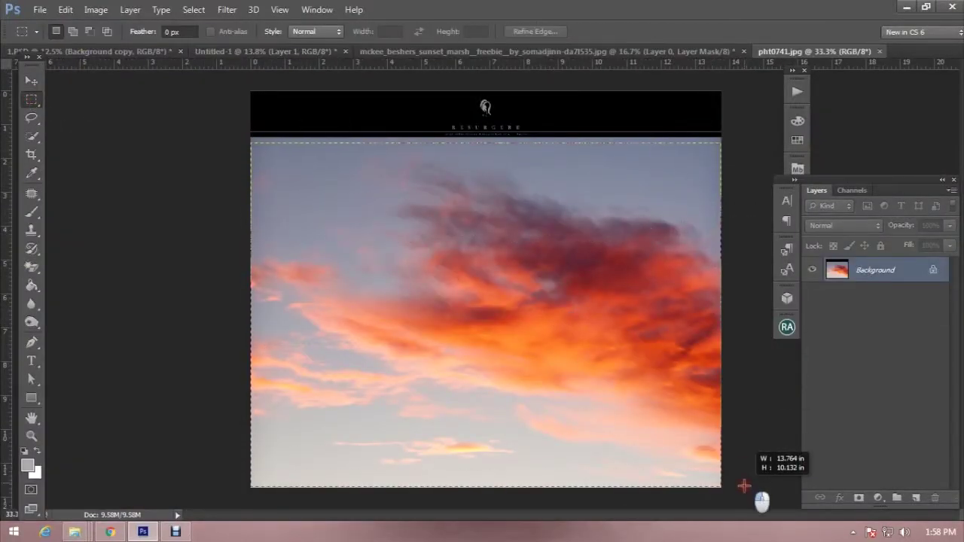
pyautogui.press('v')
pyautogui.moveTo(361, 221)
pyautogui.mouseDown()
pyautogui.moveTo(230, 57)
pyautogui.moveTo(491, 197)
pyautogui.mouseUp()
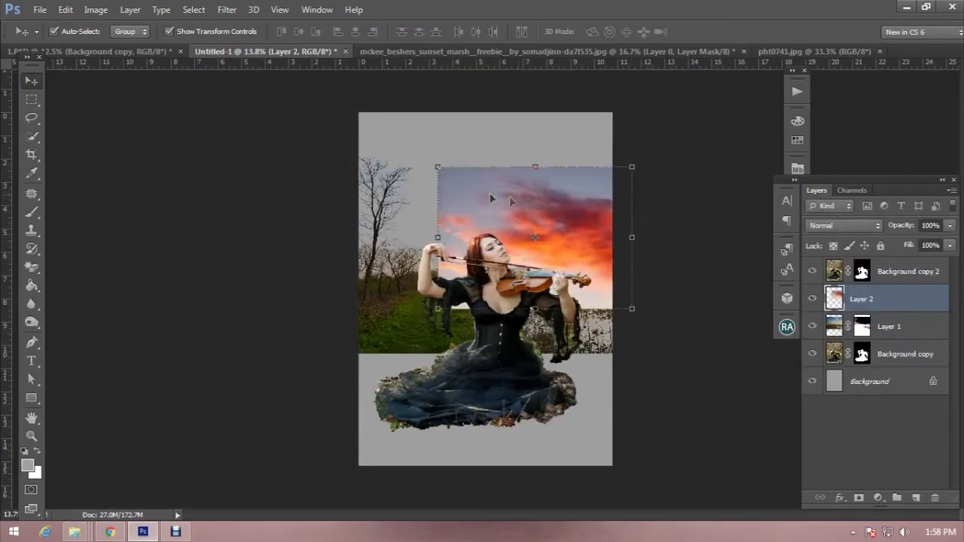
pyautogui.moveTo(632, 167)
pyautogui.mouseDown()
pyautogui.moveTo(649, 188)
pyautogui.moveTo(600, 145)
pyautogui.mouseUp()
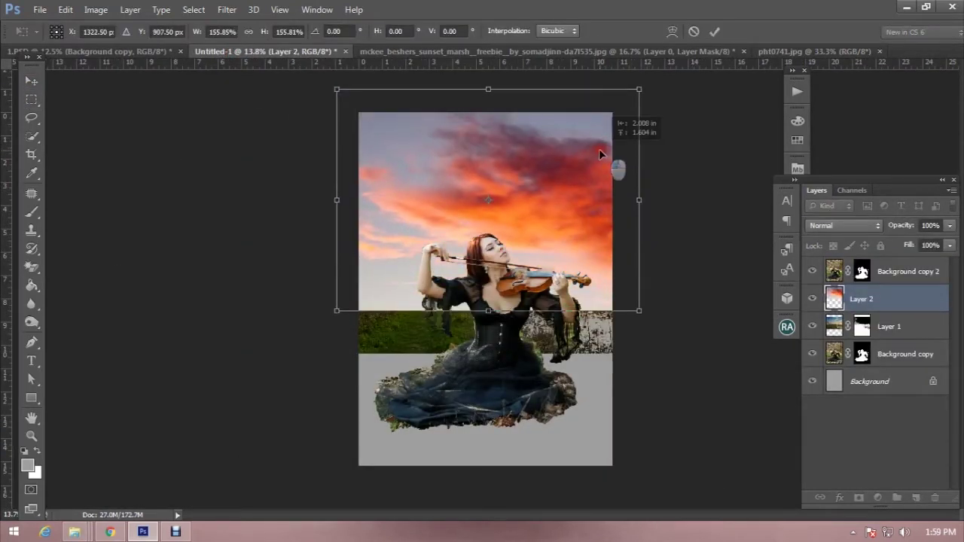
pyautogui.press('Return')
# - Place the sky layer beneath Layer 1 and scale it to about 130% width
pyautogui.moveTo(925, 299); pyautogui.dragTo(927, 326)
pyautogui.moveTo(632, 305); pyautogui.dragTo(638, 299)
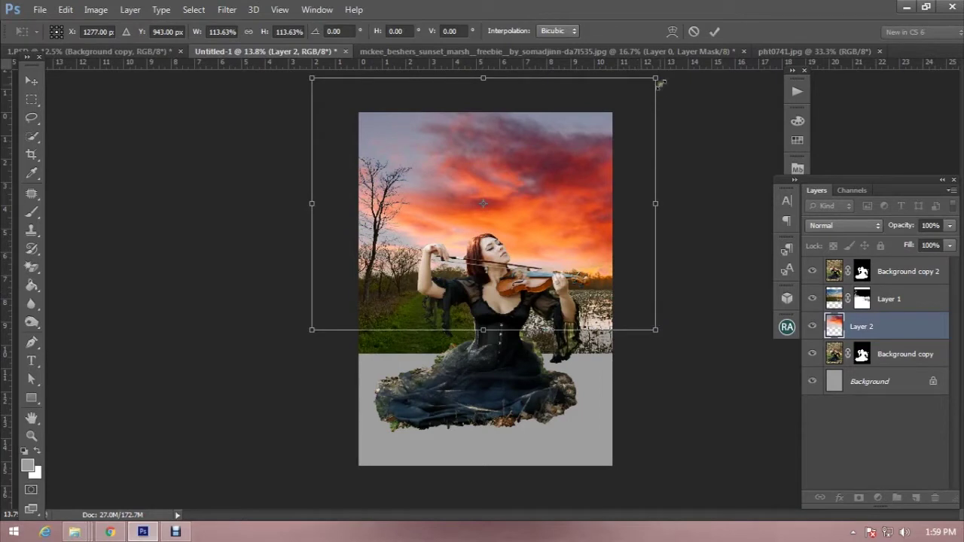
pyautogui.moveTo(660, 84); pyautogui.dragTo(685, 75)
pyautogui.moveTo(645, 161)
pyautogui.mouseDown()
pyautogui.moveTo(687, 166)
pyautogui.moveTo(677, 167)
pyautogui.mouseUp()
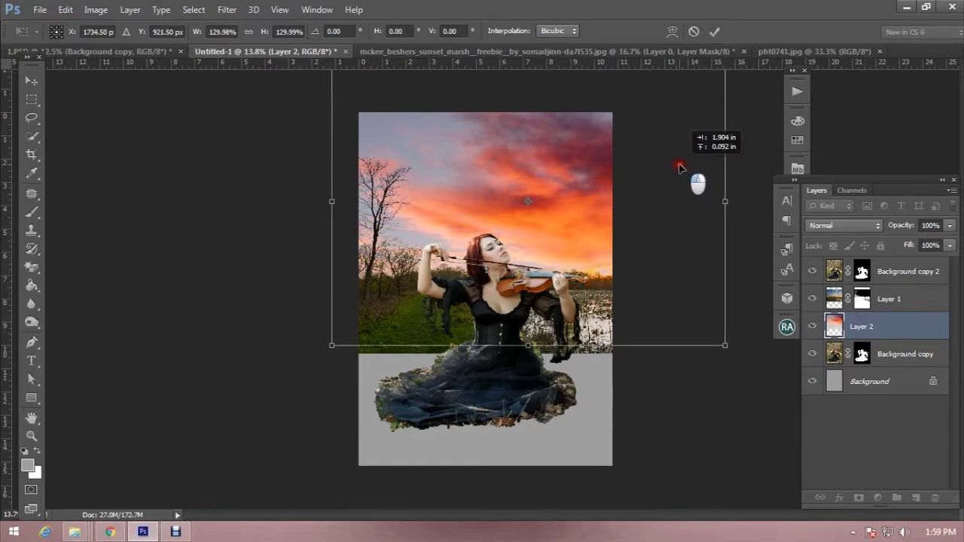
pyautogui.press('Return')
pyautogui.click(31, 99)
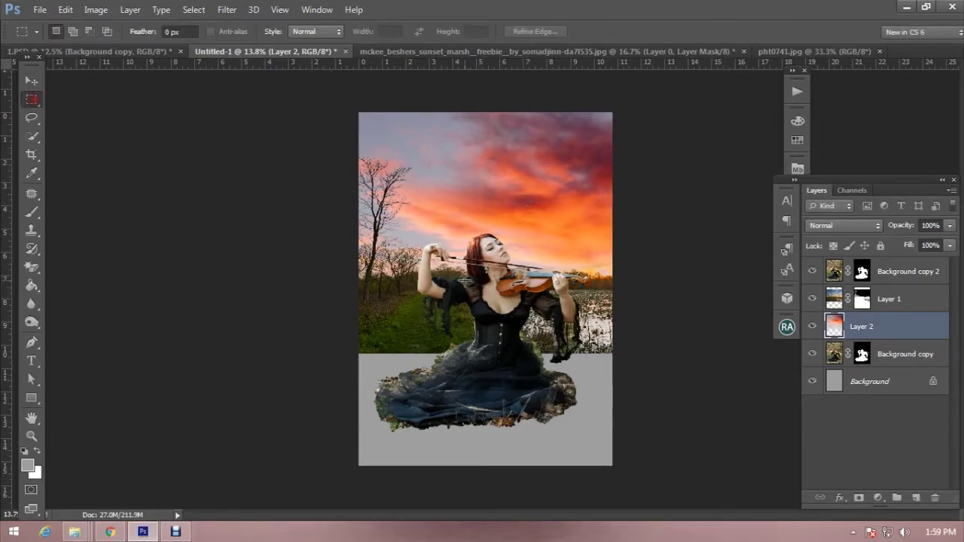
# - Target Background copy 2's layer mask with the Brush tool ready
pyautogui.hotkey('ctrl', '0')
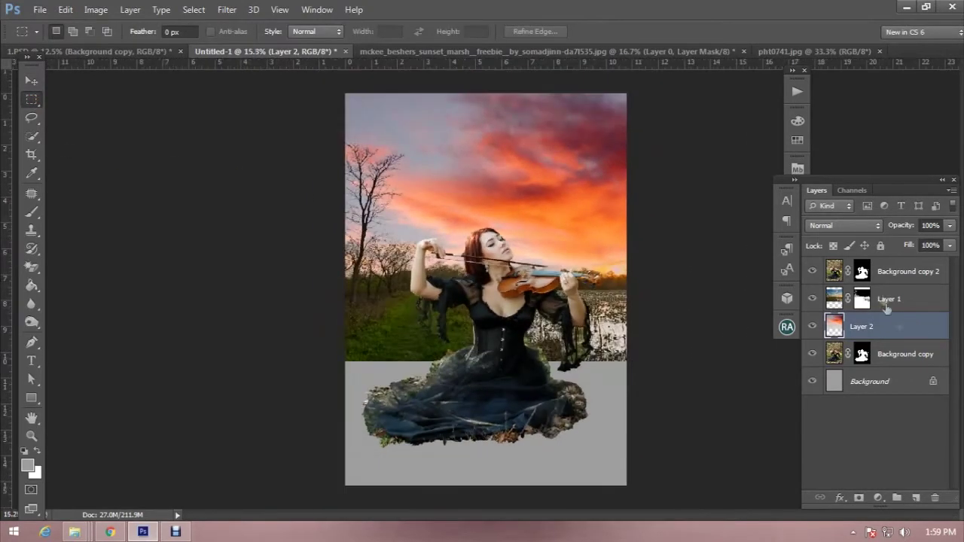
pyautogui.click(909, 272)
pyautogui.rightClick(908, 273)
pyautogui.click(924, 272)
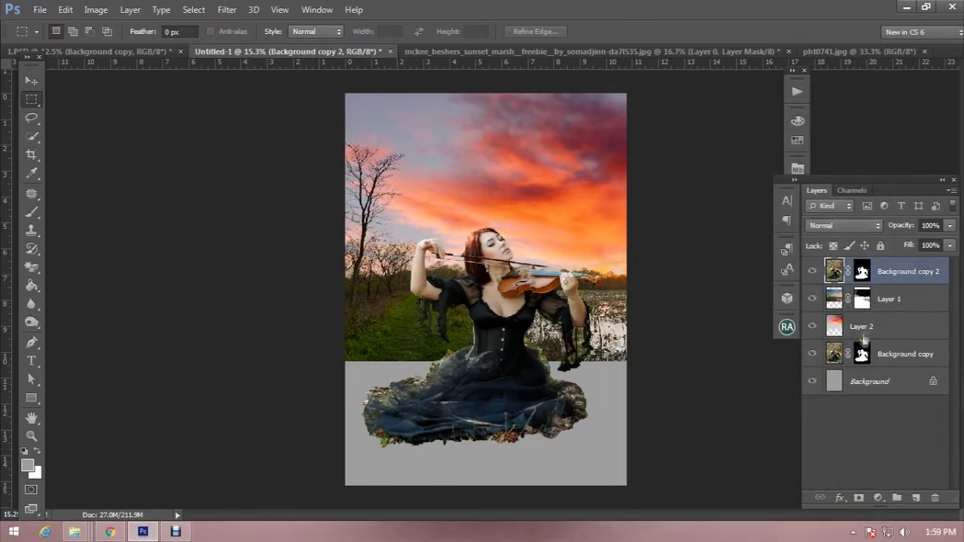
pyautogui.click(31, 212)
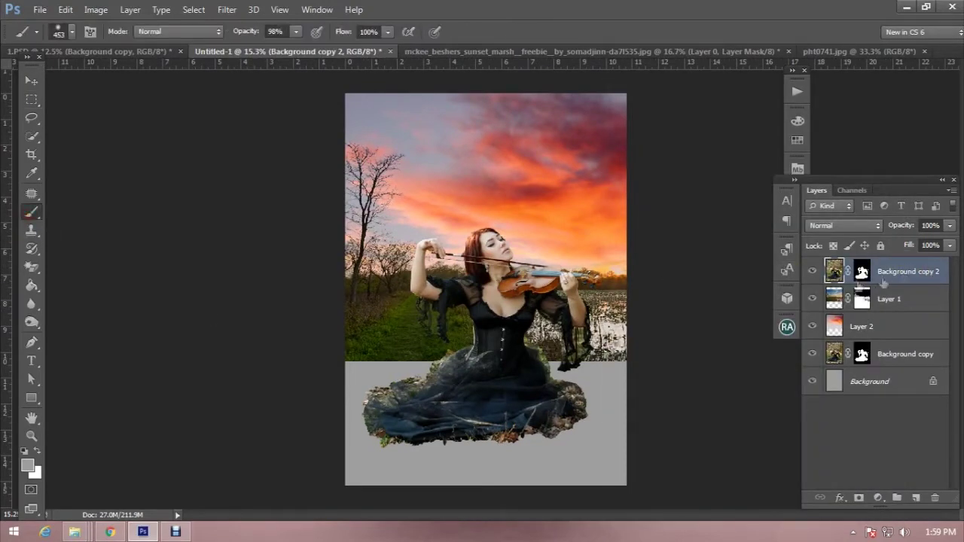
pyautogui.click(862, 271)
pyautogui.rightClick(399, 387)
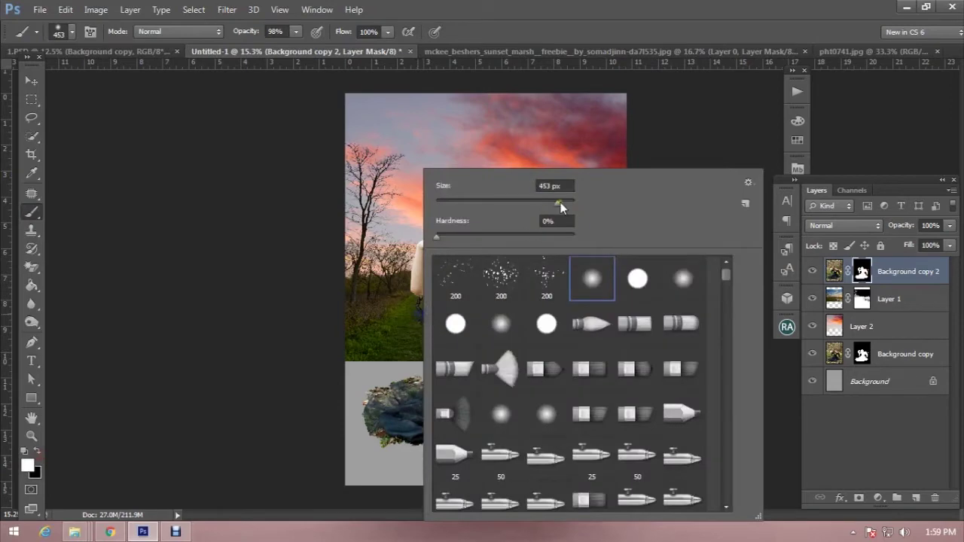
pyautogui.click(344, 409)
pyautogui.click(861, 326)
pyautogui.keyDown('alt'); pyautogui.click(366, 451); pyautogui.keyUp('alt')
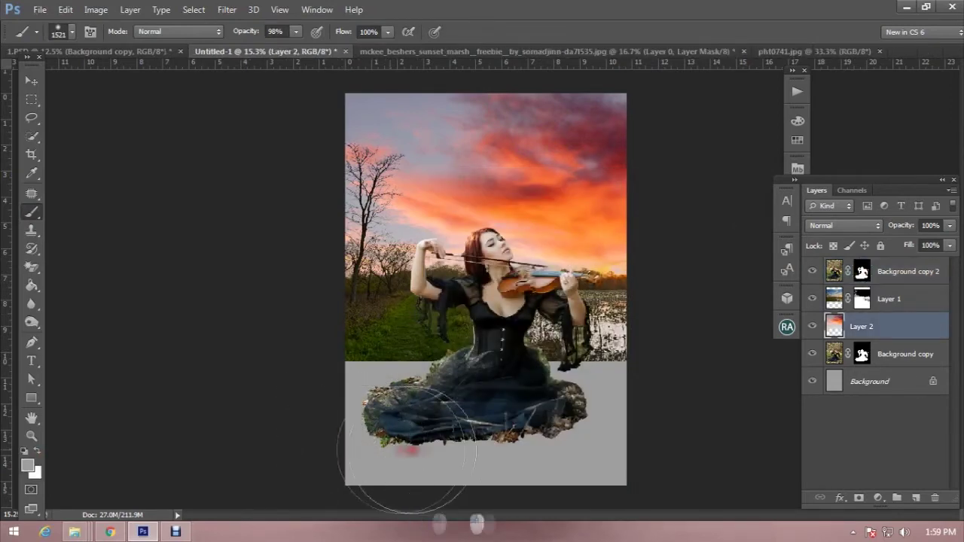
# - Paint the leafy ground back in across the bottom with white at 100% opacity
pyautogui.click(862, 273)
pyautogui.press('d')
pyautogui.hotkey('ctrl', '-')
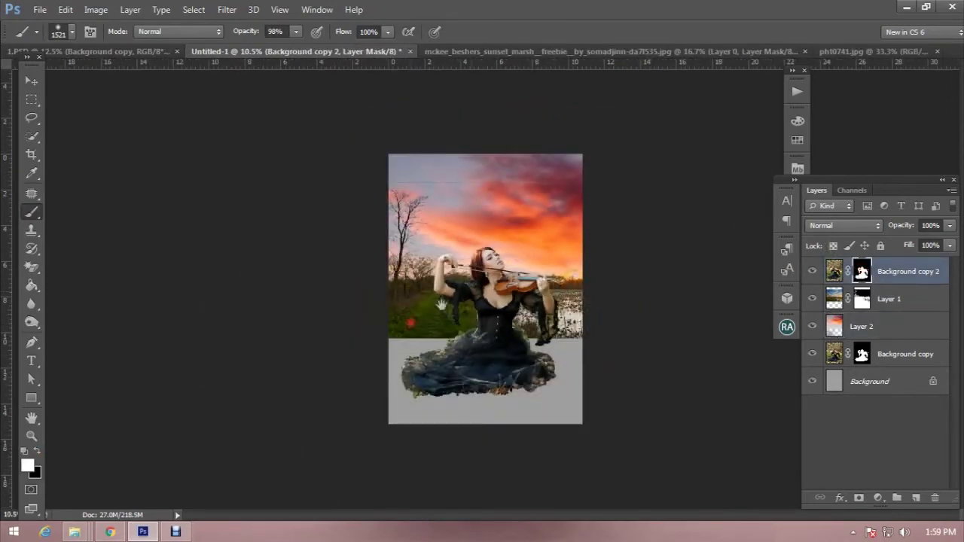
pyautogui.rightClick(560, 175)
pyautogui.moveTo(247, 39); pyautogui.dragTo(256, 39)
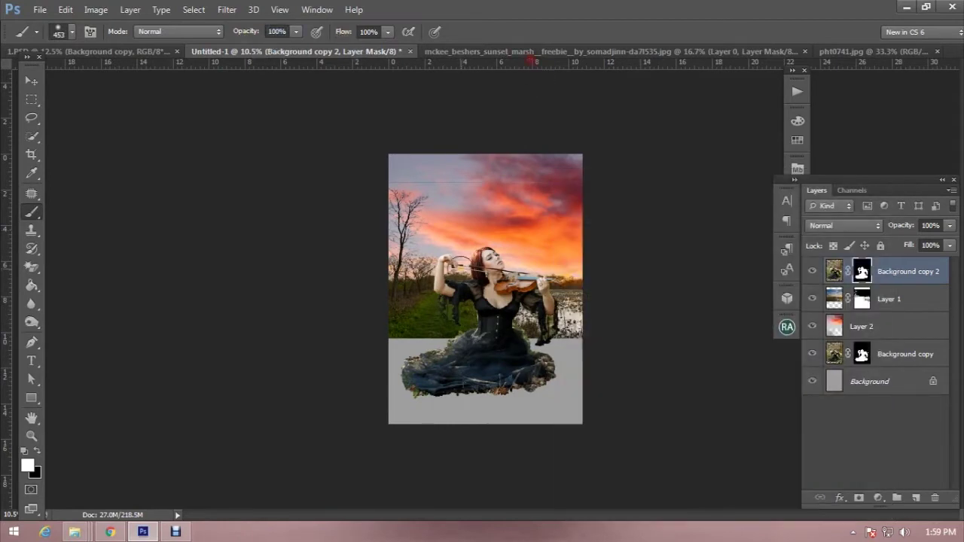
pyautogui.moveTo(406, 369)
pyautogui.mouseDown()
pyautogui.moveTo(437, 421)
pyautogui.moveTo(537, 456)
pyautogui.moveTo(579, 426)
pyautogui.mouseUp()
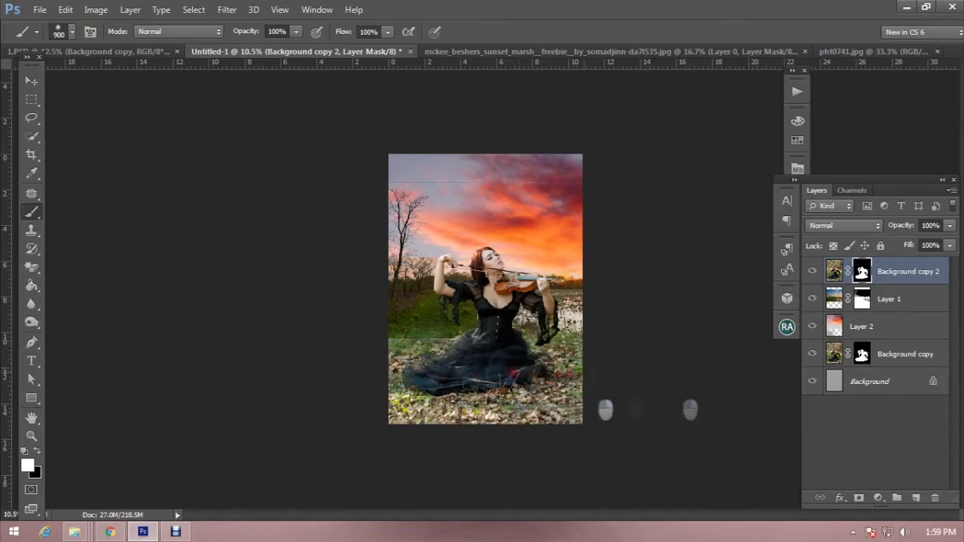
# - Soften the ground mask at the image's left edge
pyautogui.scroll(3, 456, 357)
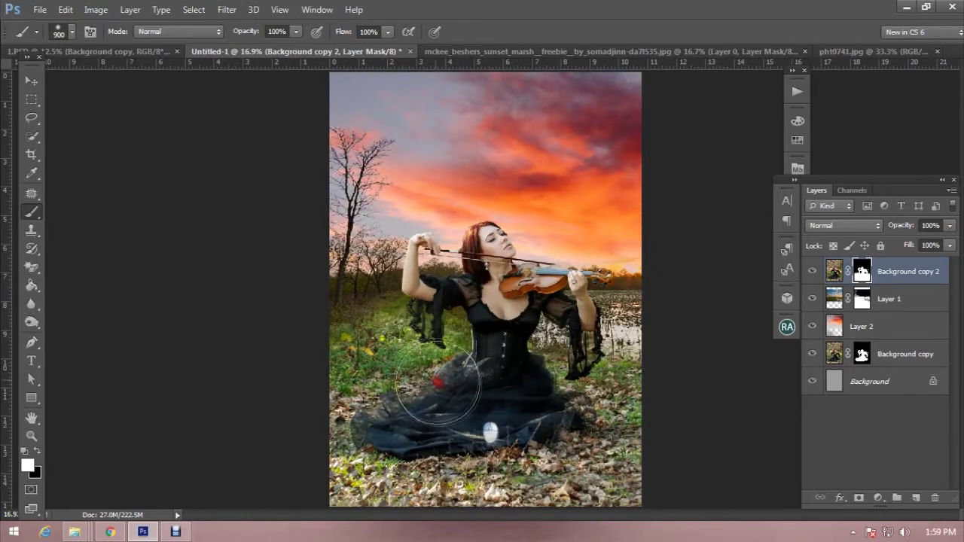
pyautogui.scroll(-2, 517, 399)
pyautogui.scroll(2, 519, 406)
pyautogui.scroll(-1, 518, 405)
pyautogui.scroll(1, 517, 404)
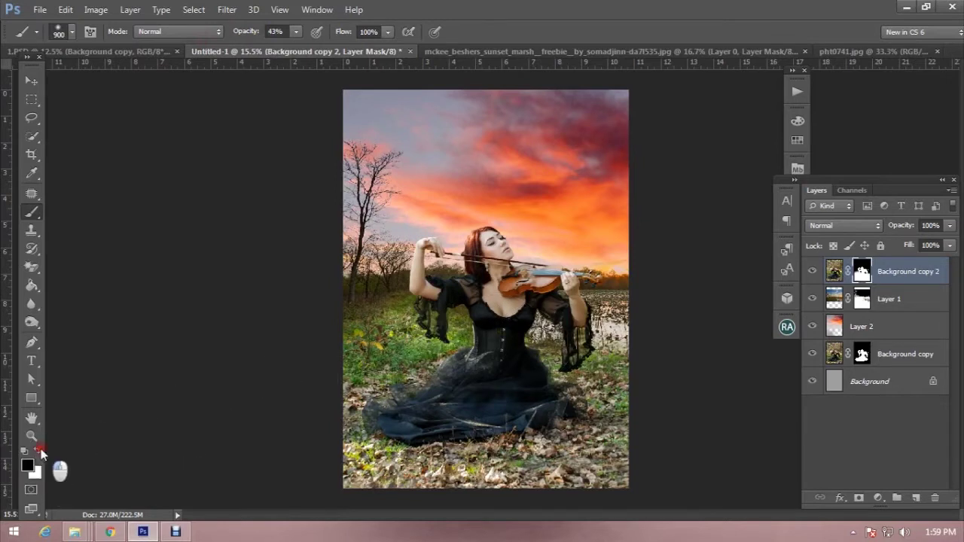
pyautogui.click(444, 304)
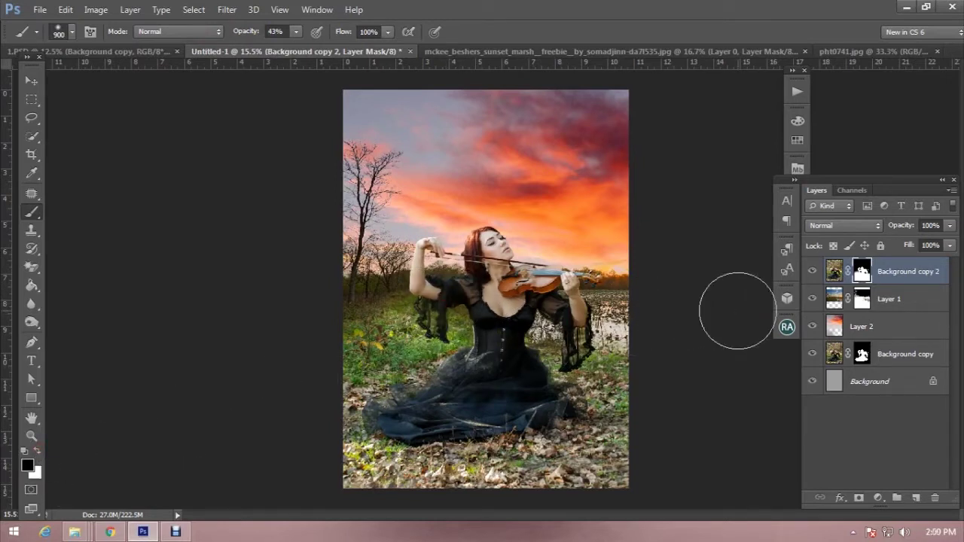
pyautogui.click(365, 315)
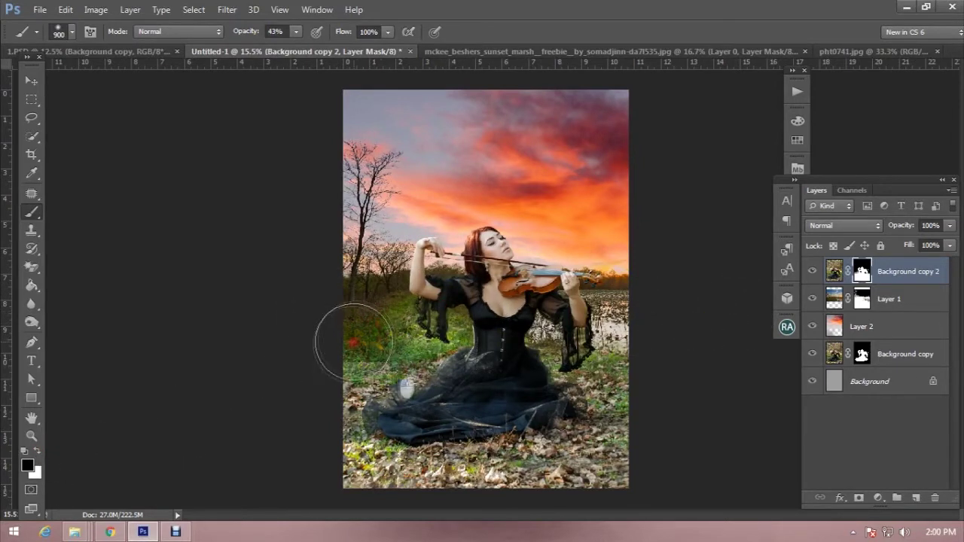
pyautogui.scroll(-1, 444, 357)
pyautogui.scroll(-1, 444, 357)
pyautogui.scroll(1, 445, 358)
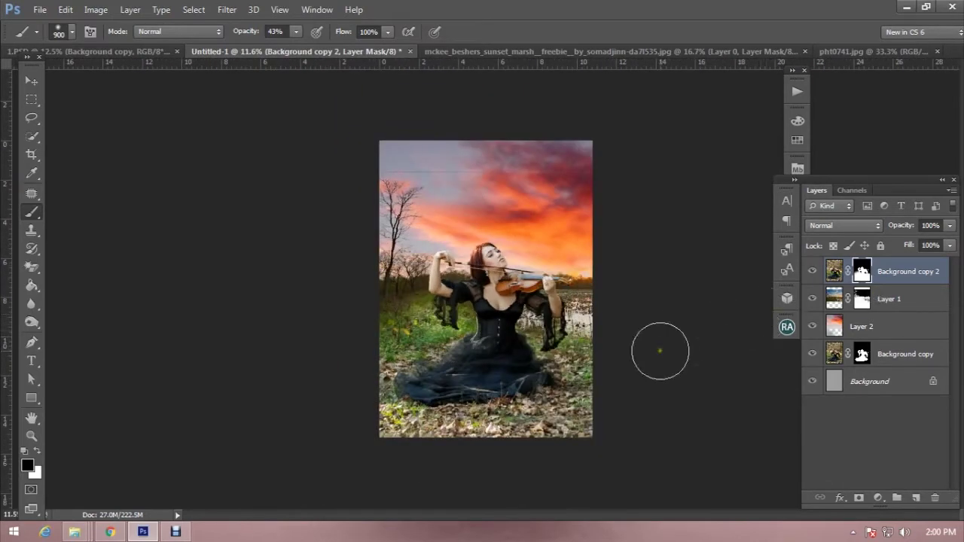
pyautogui.click(895, 356)
# - Duplicate Background copy as Background copy 3 on top and merge the woman layers
pyautogui.rightClick(894, 356)
pyautogui.click(630, 119)
pyautogui.click(587, 158)
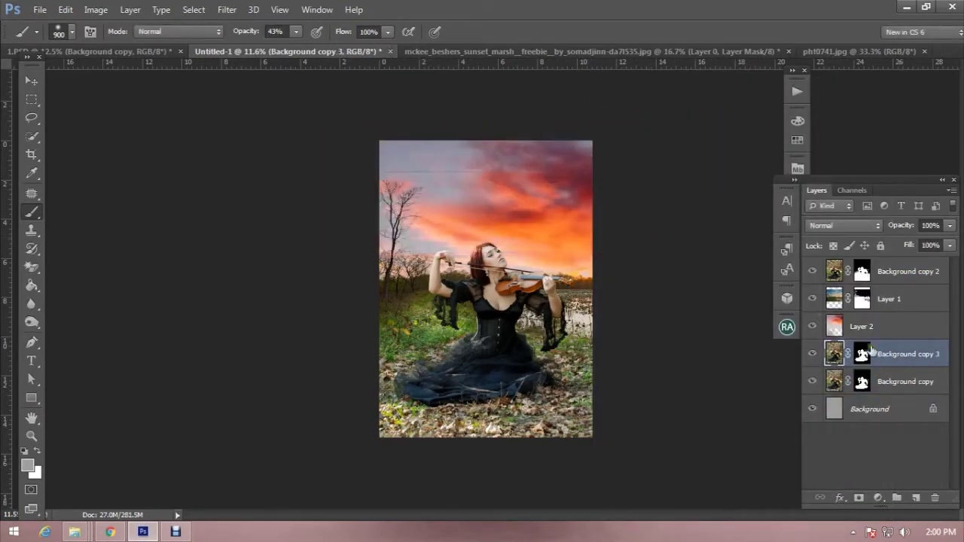
pyautogui.moveTo(899, 273); pyautogui.dragTo(900, 263)
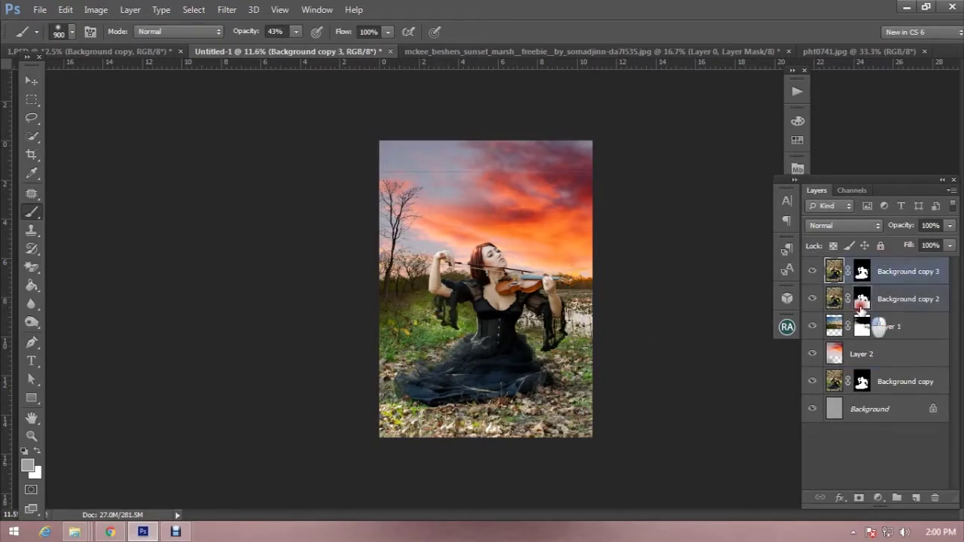
pyautogui.click(862, 303)
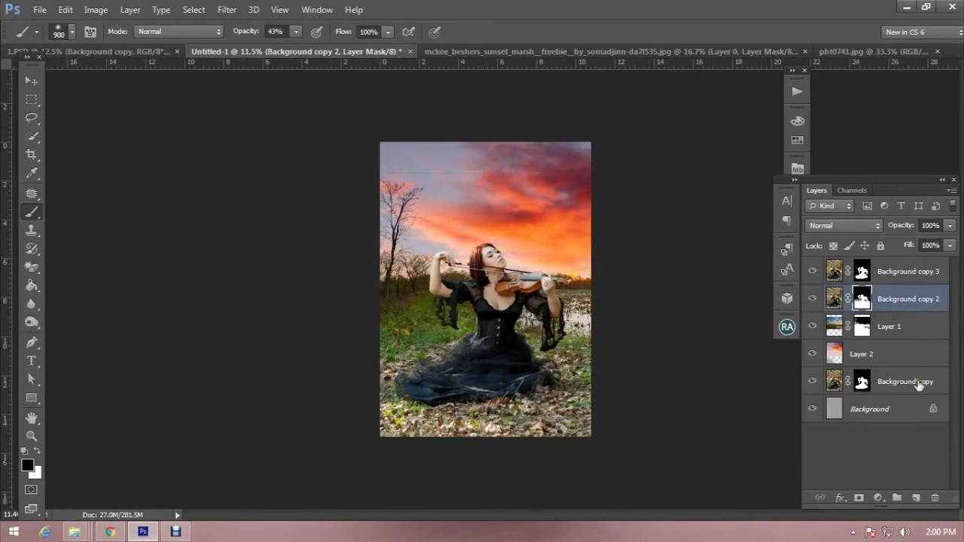
pyautogui.keyDown('shift'); pyautogui.click(908, 271); pyautogui.keyUp('shift')
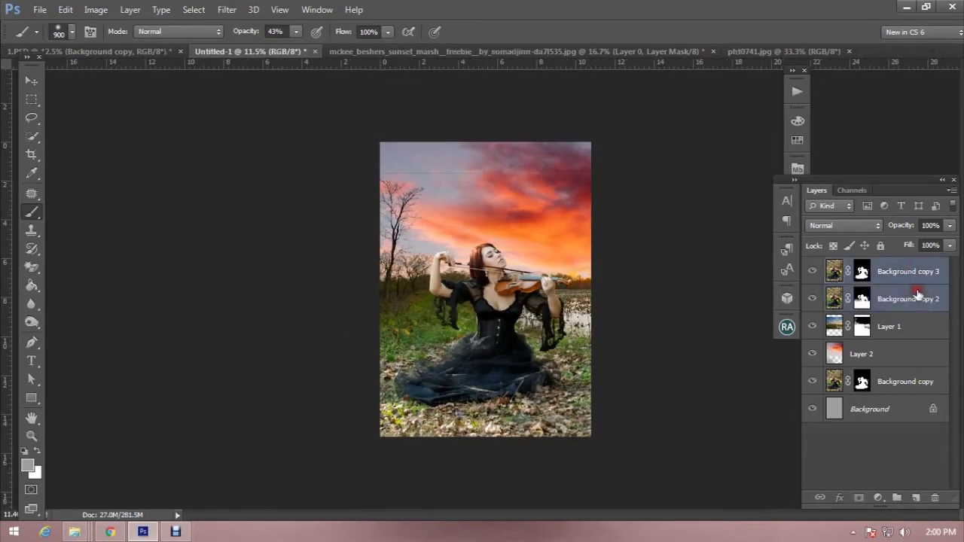
pyautogui.rightClick(915, 298)
pyautogui.click(654, 365)
# - Add a Color Balance adjustment with midtones red +15 and shadows warmed toward red and yellow
pyautogui.click(877, 498)
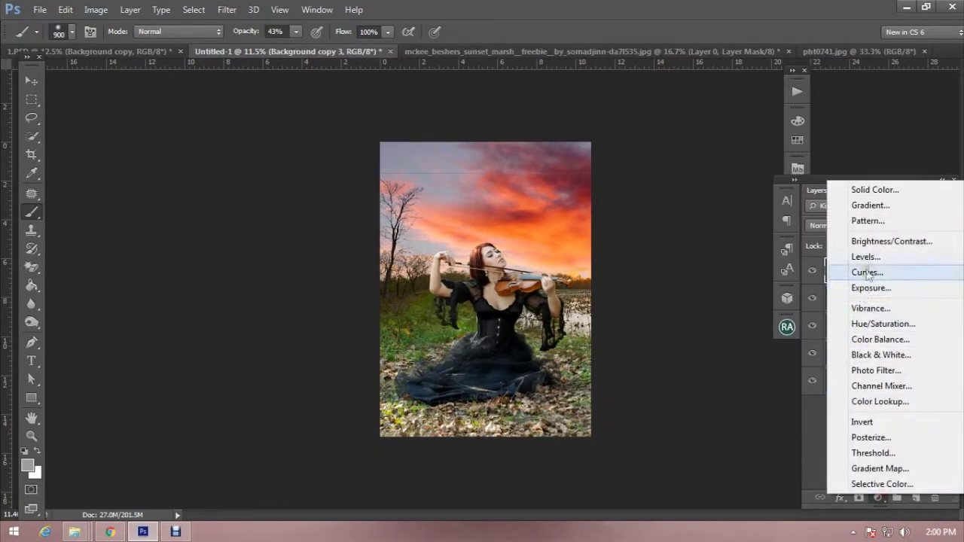
pyautogui.click(879, 339)
pyautogui.moveTo(675, 176); pyautogui.dragTo(712, 173)
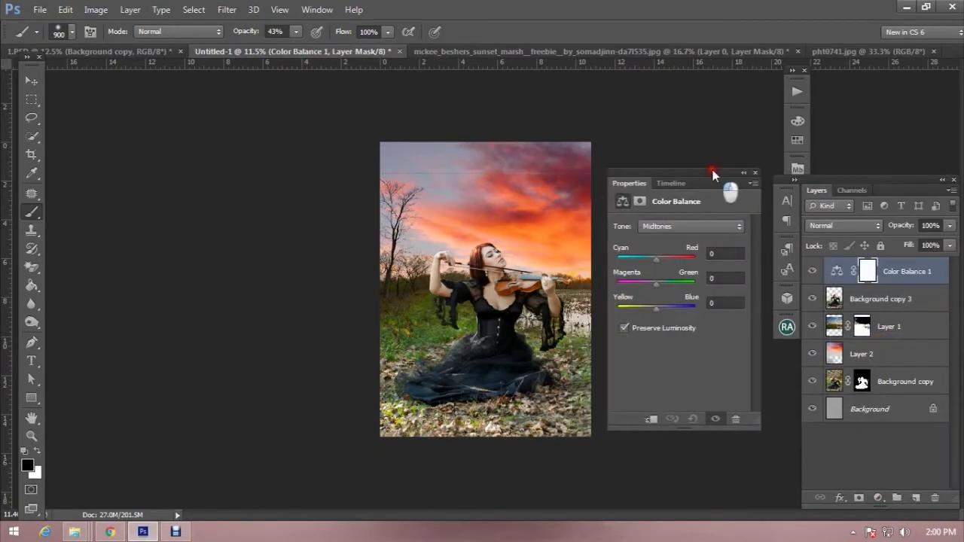
pyautogui.moveTo(653, 259); pyautogui.dragTo(643, 257)
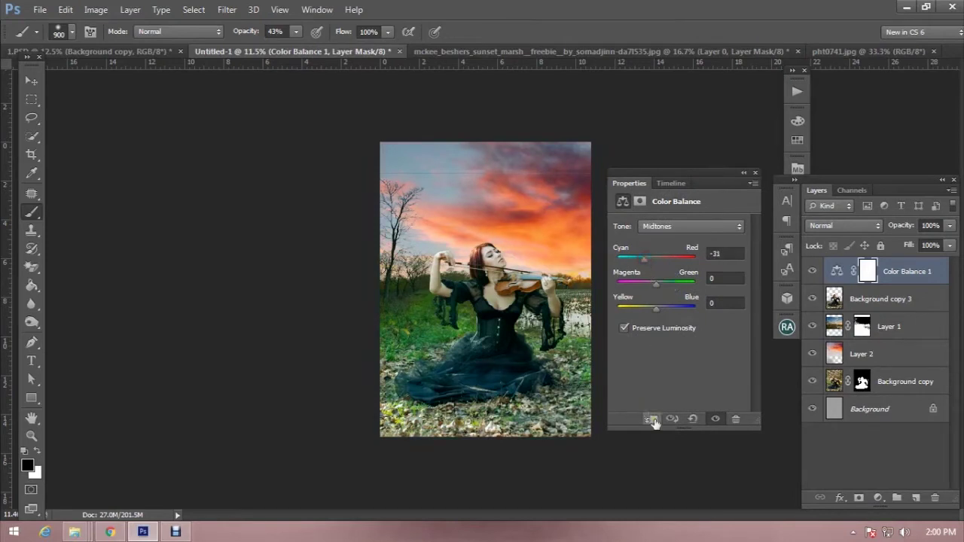
pyautogui.moveTo(663, 262)
pyautogui.mouseDown()
pyautogui.moveTo(649, 291)
pyautogui.moveTo(657, 287)
pyautogui.mouseUp()
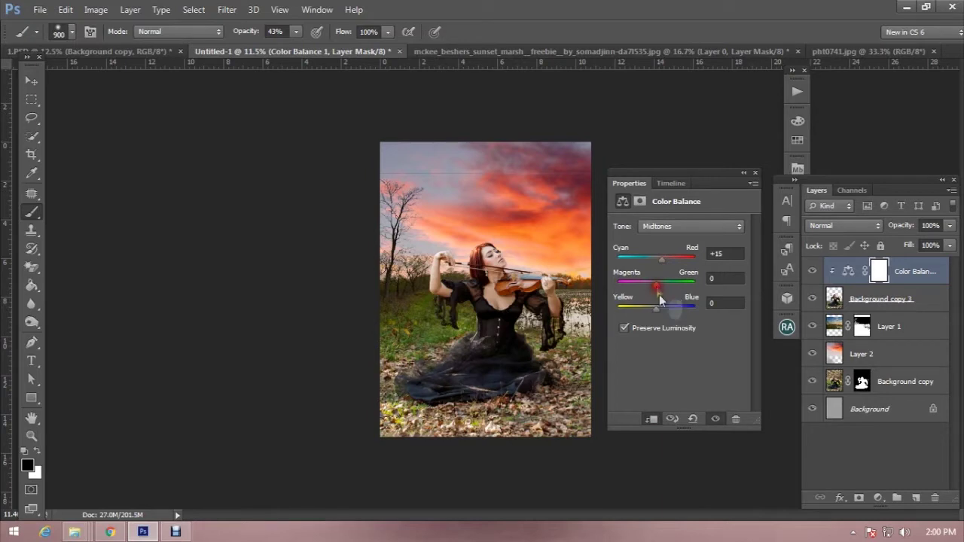
pyautogui.moveTo(649, 312); pyautogui.dragTo(652, 313)
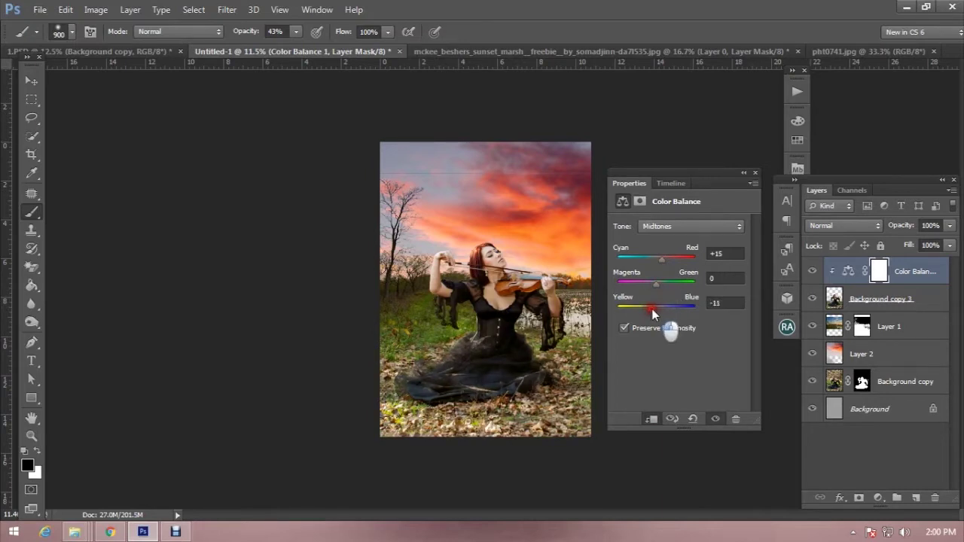
pyautogui.click(673, 230)
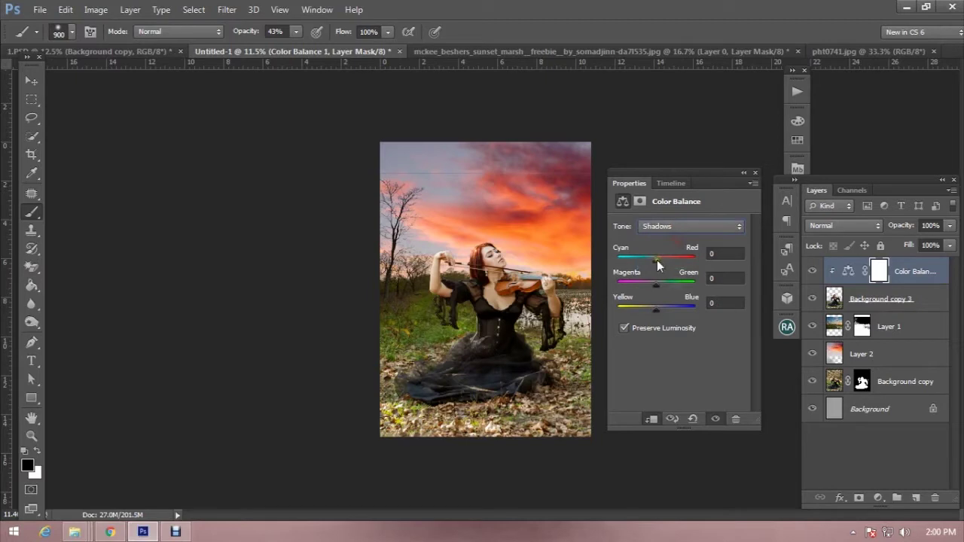
pyautogui.moveTo(657, 265); pyautogui.dragTo(659, 266)
pyautogui.moveTo(659, 304); pyautogui.dragTo(648, 309)
# - Set Color Balance highlights to Cyan-Red -16 and Yellow-Blue -2
pyautogui.click(688, 226)
pyautogui.click(682, 262)
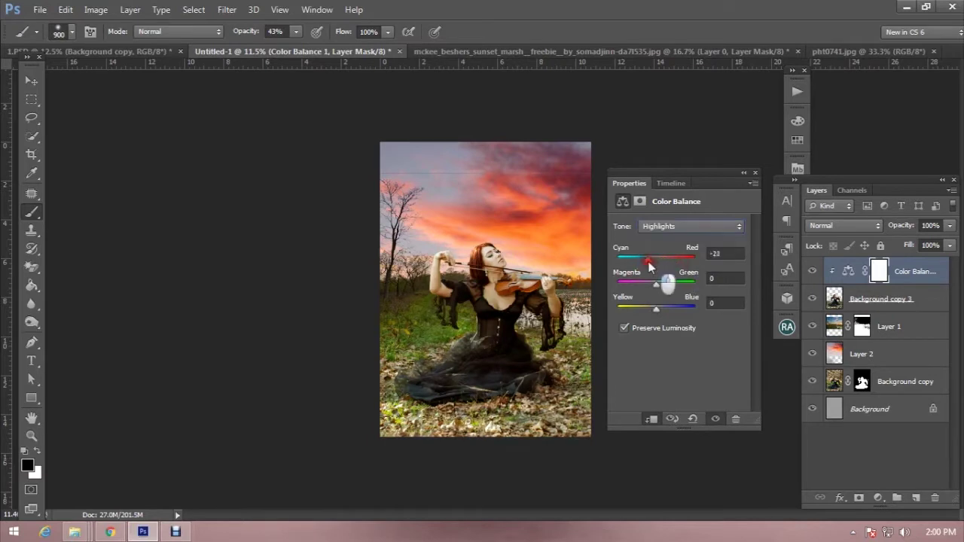
pyautogui.moveTo(657, 261); pyautogui.dragTo(649, 264)
pyautogui.moveTo(647, 312); pyautogui.dragTo(665, 311)
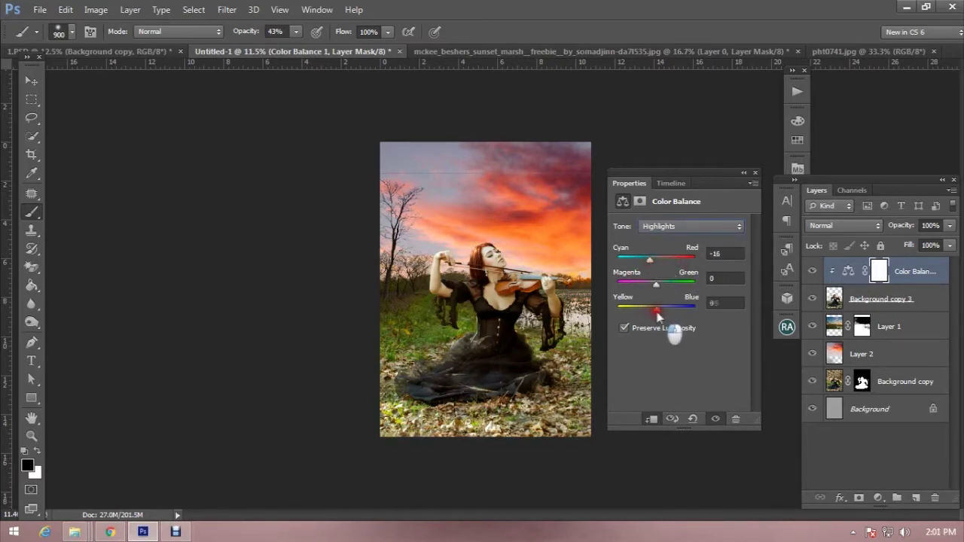
pyautogui.click(755, 173)
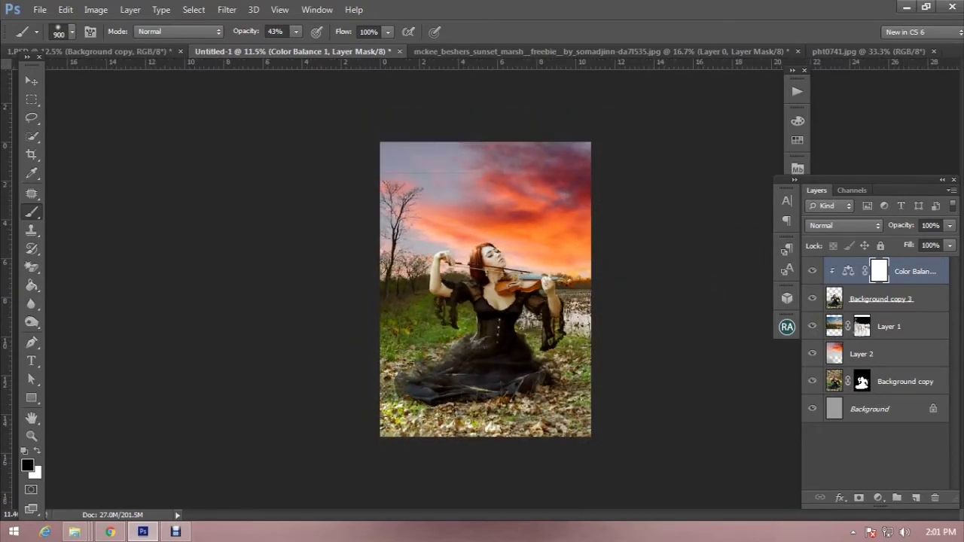
pyautogui.click(861, 326)
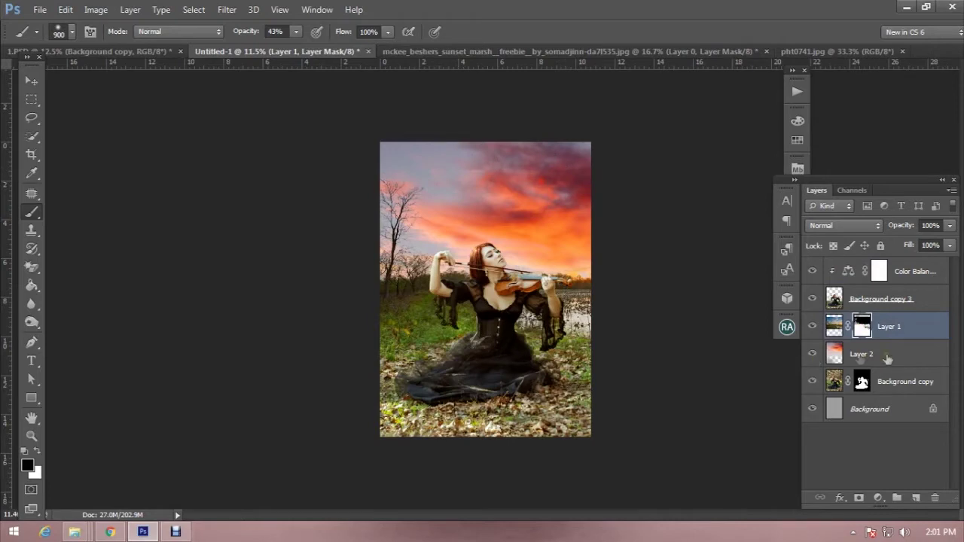
# - Clip a Hue/Saturation layer to sky Layer 2 with Hue -5, Saturation -17, Lightness +5
pyautogui.click(887, 355)
pyautogui.click(878, 498)
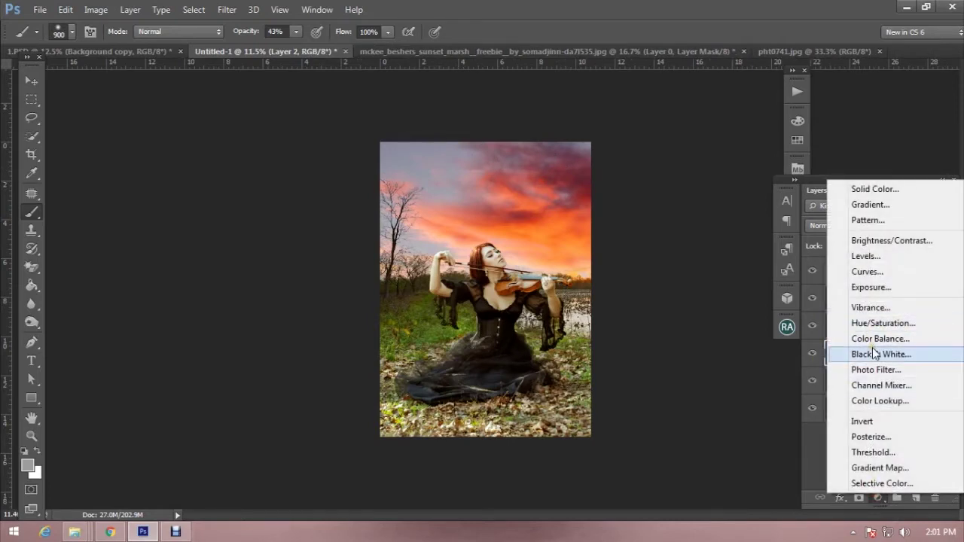
pyautogui.click(877, 323)
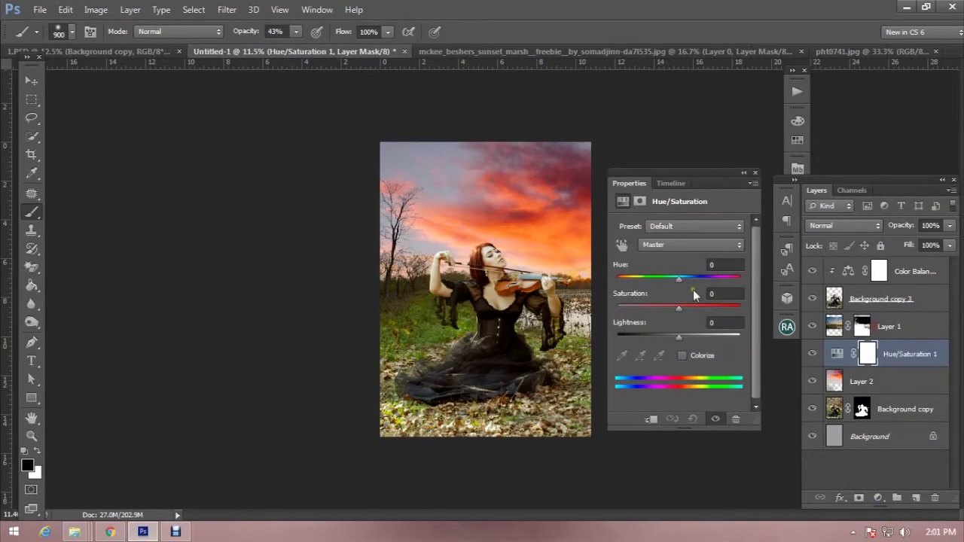
pyautogui.click(652, 419)
pyautogui.moveTo(678, 308)
pyautogui.mouseDown()
pyautogui.moveTo(668, 308)
pyautogui.moveTo(681, 284)
pyautogui.mouseUp()
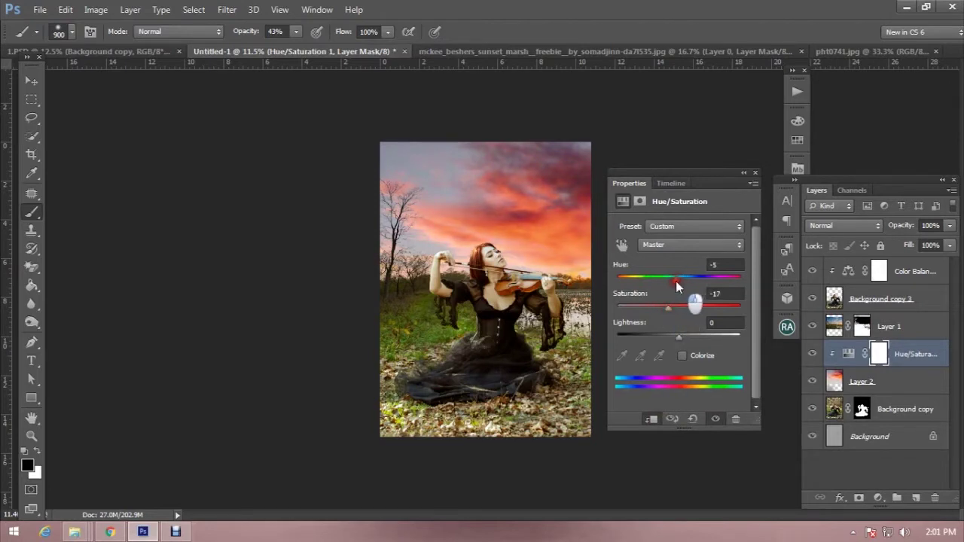
pyautogui.moveTo(679, 337); pyautogui.dragTo(683, 340)
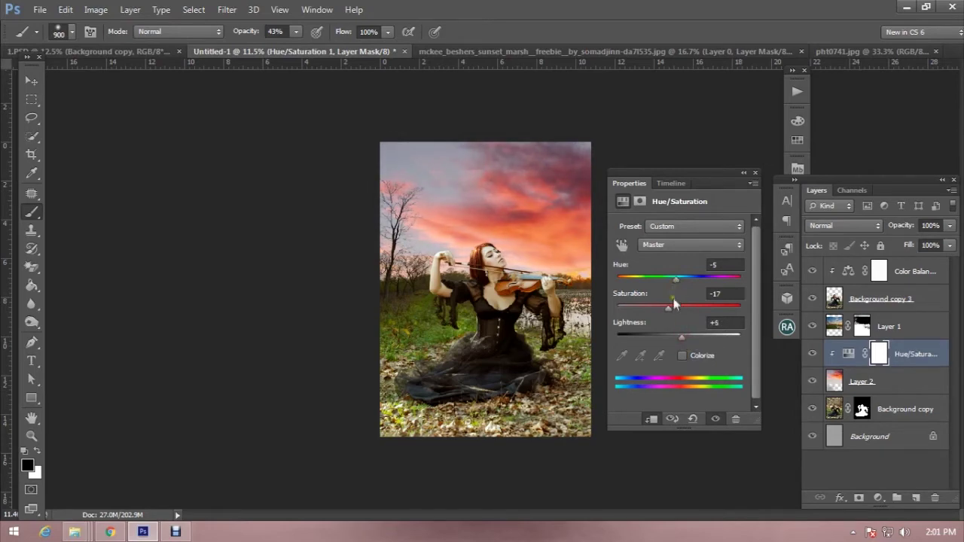
pyautogui.click(755, 172)
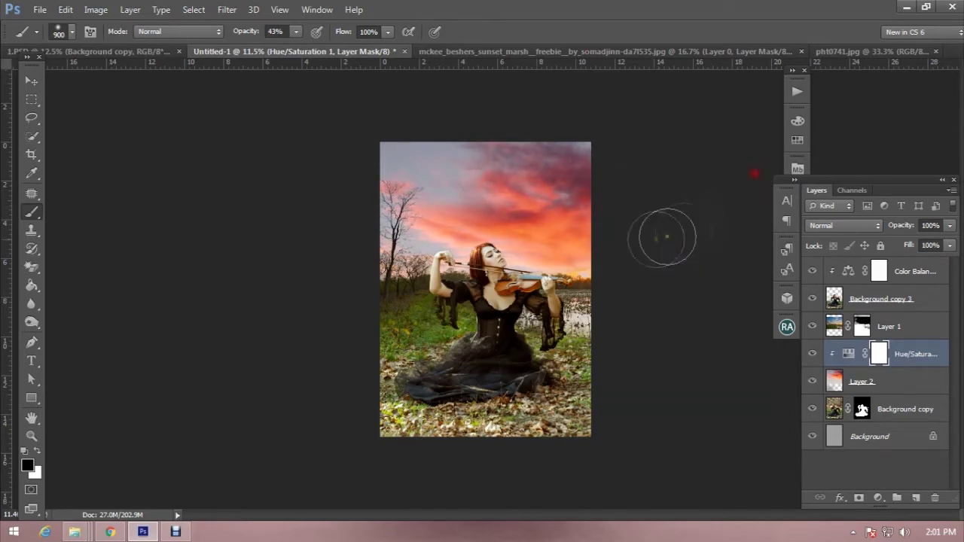
pyautogui.scroll(-2, 656, 239)
pyautogui.scroll(3, 656, 240)
# - Clip a Color Balance to marsh Layer 1, shifting midtones and setting shadows Red +5, Green -4, Blue -11
pyautogui.click(910, 330)
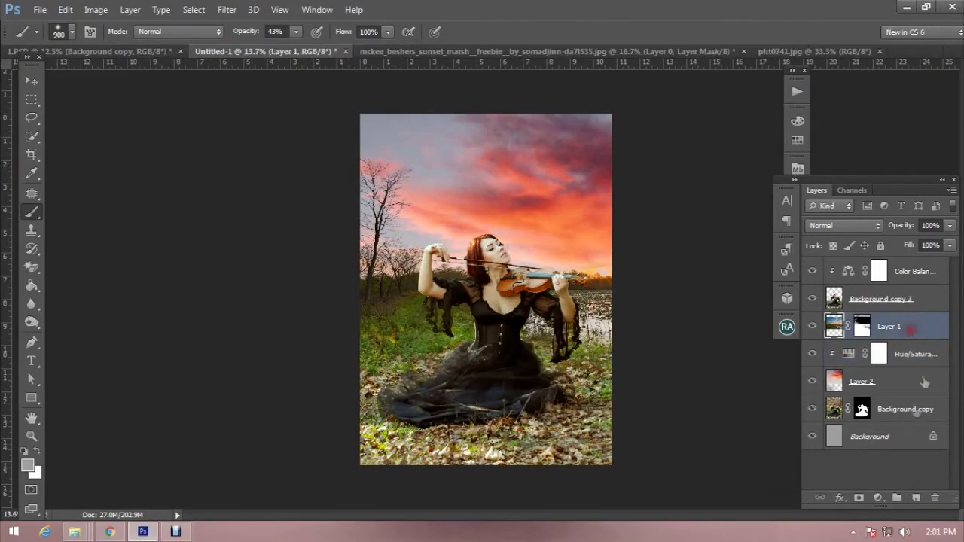
pyautogui.click(878, 498)
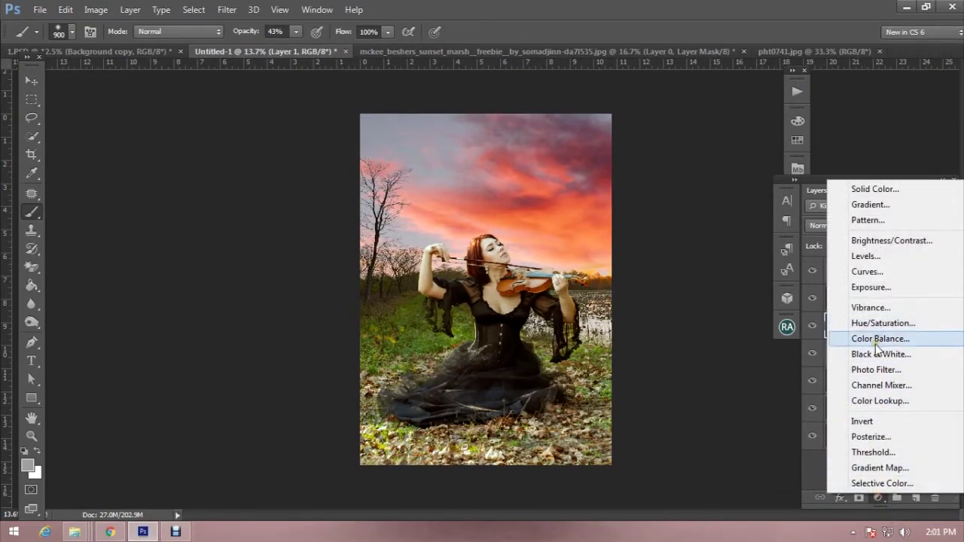
pyautogui.click(869, 340)
pyautogui.click(652, 418)
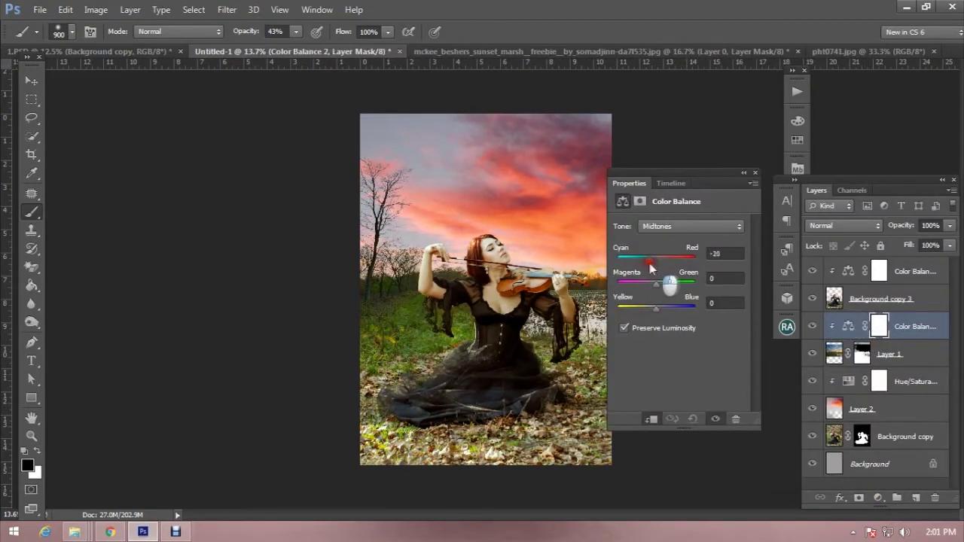
pyautogui.moveTo(657, 268)
pyautogui.mouseDown()
pyautogui.moveTo(659, 289)
pyautogui.moveTo(639, 312)
pyautogui.moveTo(652, 313)
pyautogui.mouseUp()
pyautogui.click(690, 226)
pyautogui.moveTo(655, 259)
pyautogui.mouseDown()
pyautogui.moveTo(664, 263)
pyautogui.moveTo(653, 309)
pyautogui.mouseUp()
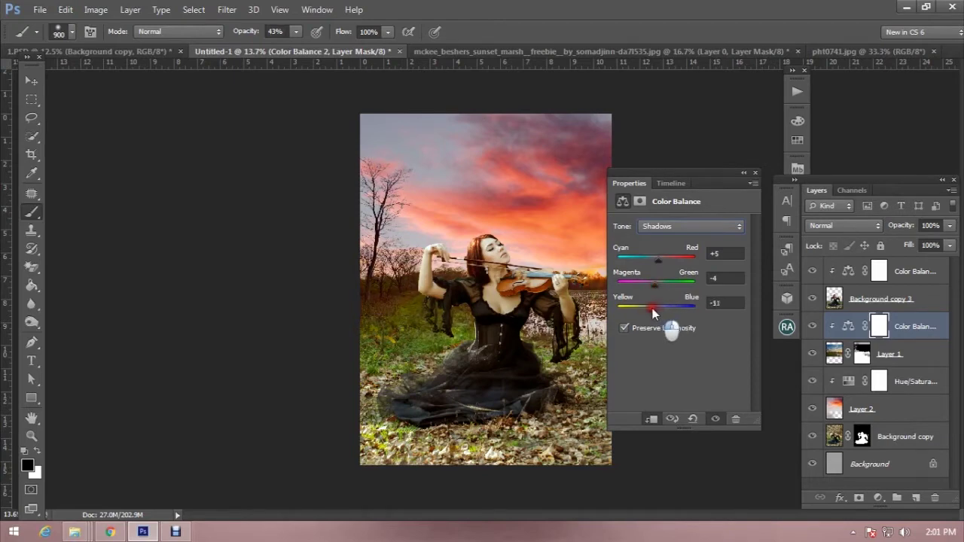
pyautogui.click(755, 173)
pyautogui.scroll(-3, 645, 298)
pyautogui.scroll(2, 646, 298)
pyautogui.scroll(1, 645, 297)
pyautogui.scroll(1, 646, 304)
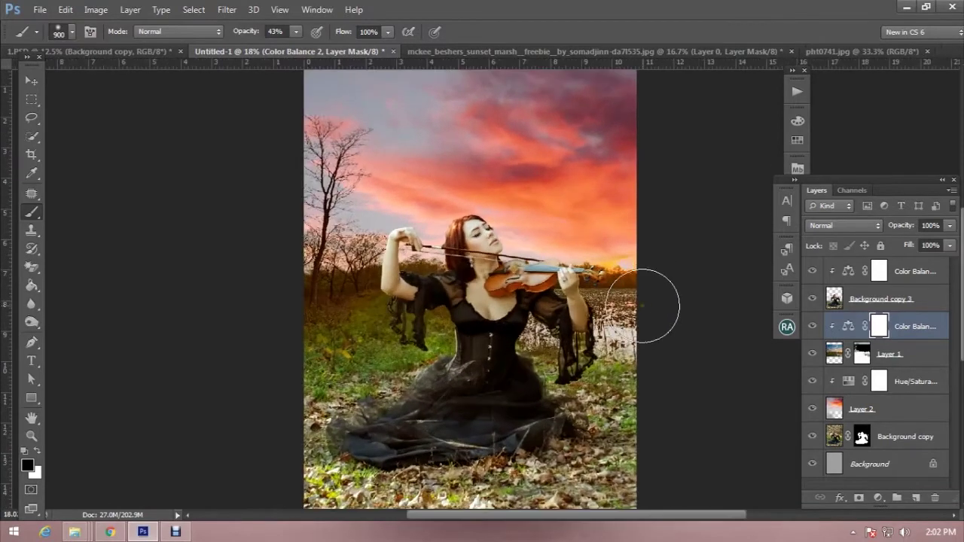
pyautogui.scroll(-1, 642, 301)
pyautogui.scroll(-2, 640, 293)
pyautogui.scroll(1, 641, 295)
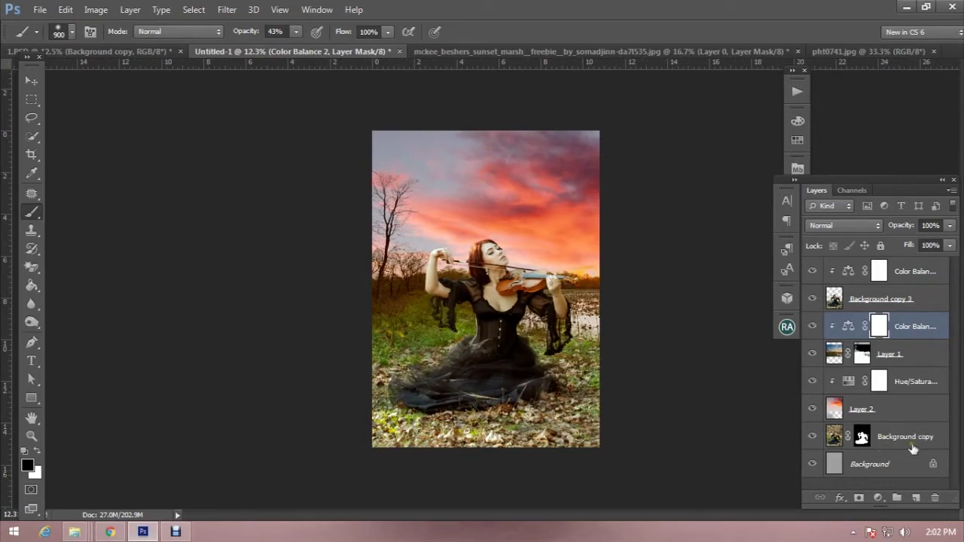
# - Group Layer 2 and its adjustments as Group 1, duplicate it, and merge the copy
pyautogui.keyDown('shift'); pyautogui.click(915, 408); pyautogui.keyUp('shift')
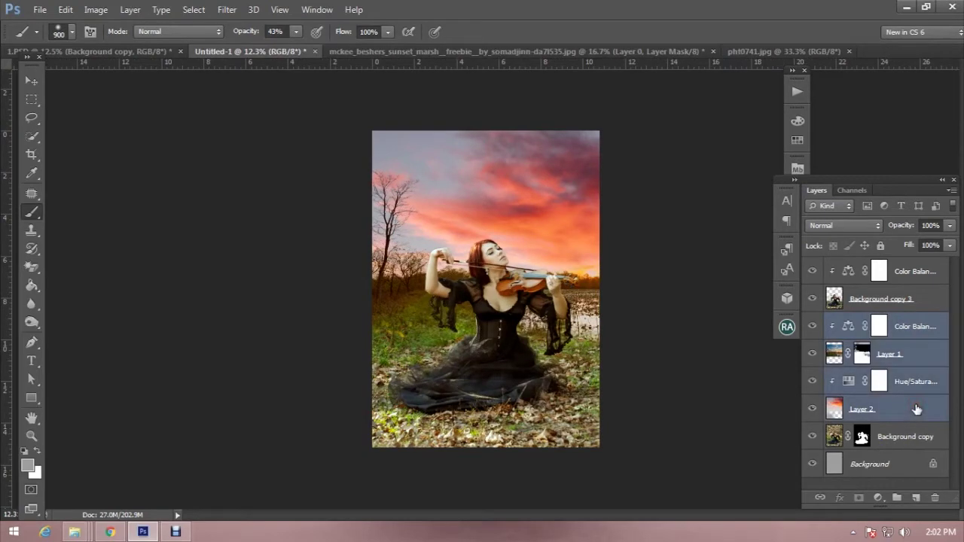
pyautogui.moveTo(917, 405); pyautogui.dragTo(897, 498)
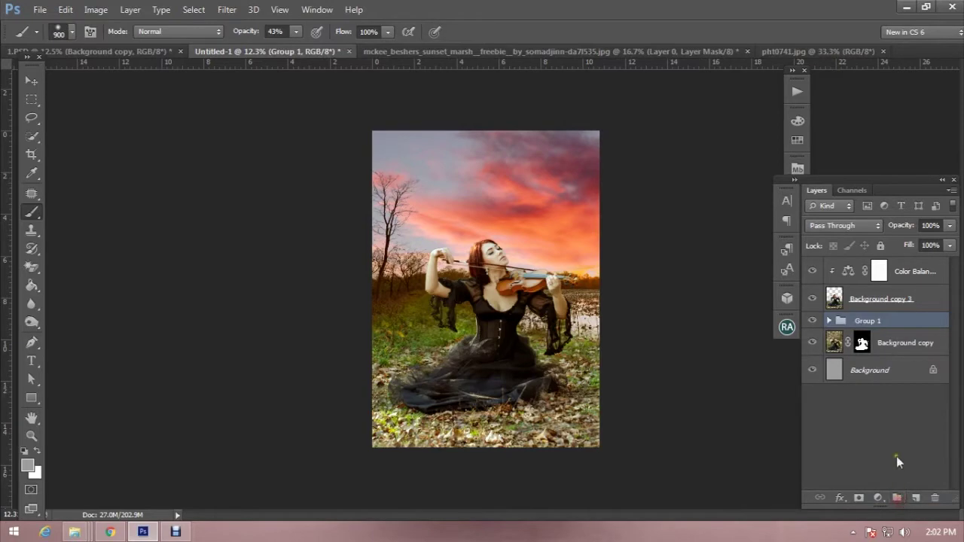
pyautogui.rightClick(898, 325)
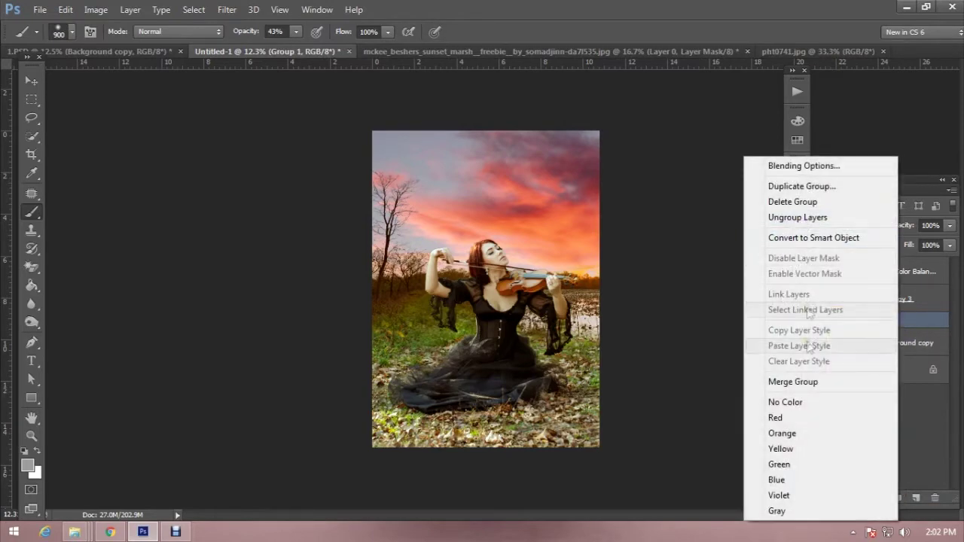
pyautogui.click(801, 186)
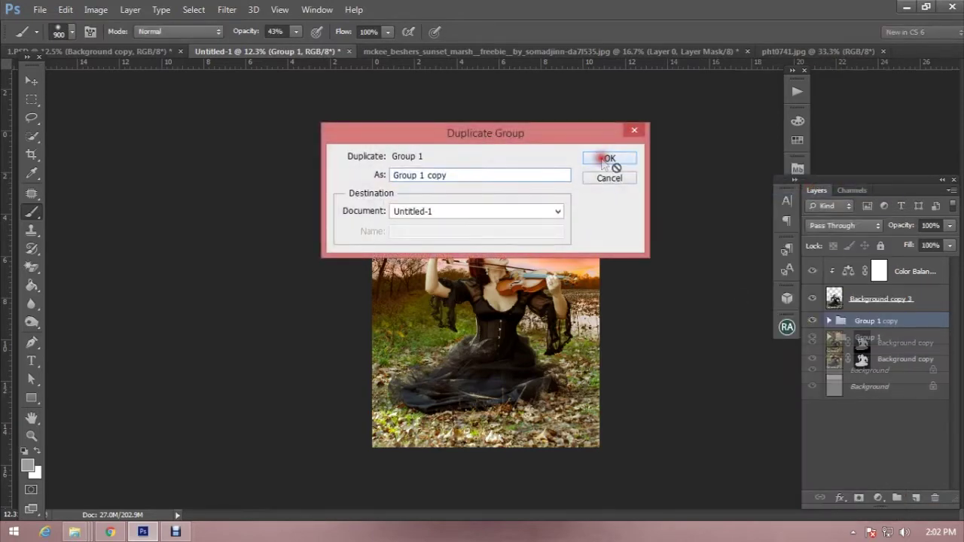
pyautogui.click(611, 158)
pyautogui.rightClick(898, 329)
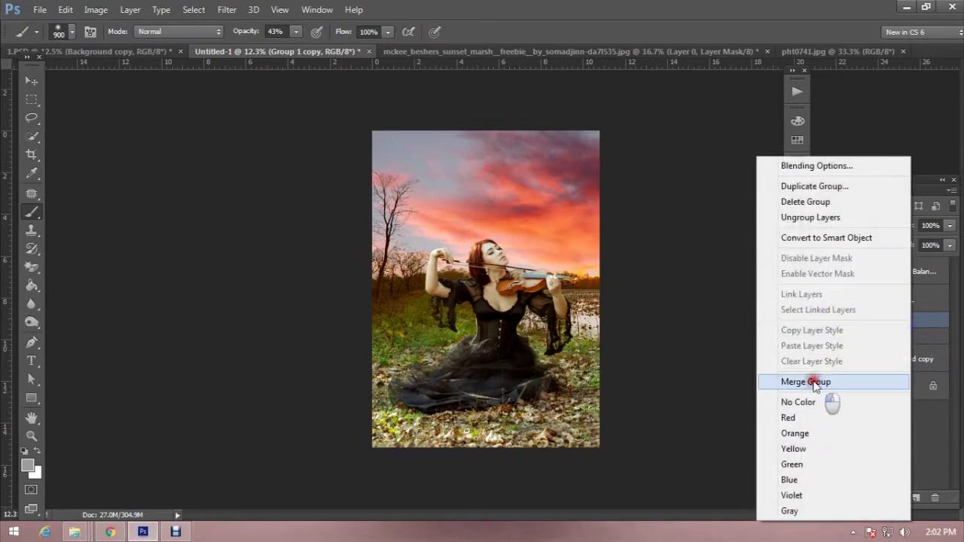
pyautogui.click(870, 382)
# - Try a 28 px Field Blur pinned on the skirt, then switch it off
pyautogui.click(226, 9)
pyautogui.moveTo(233, 152)
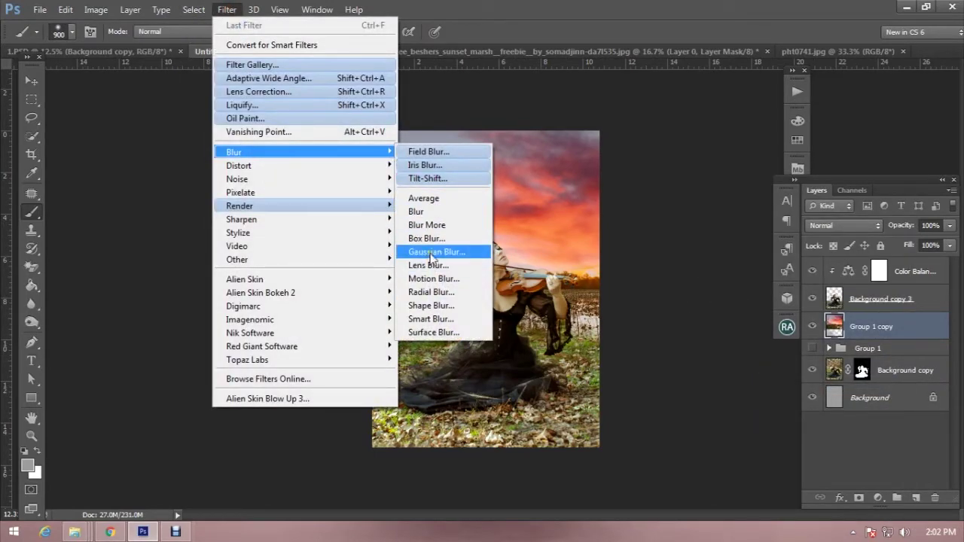
pyautogui.click(436, 151)
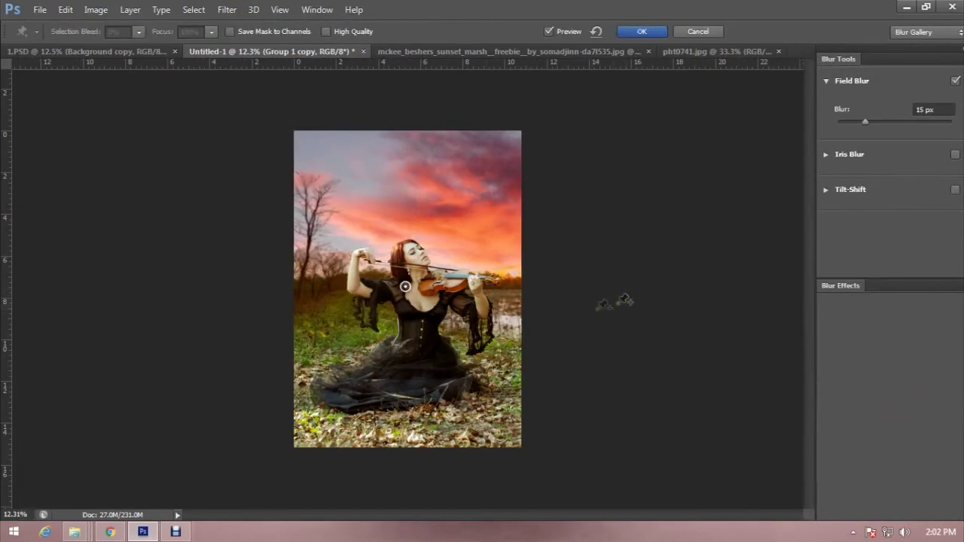
pyautogui.moveTo(406, 289); pyautogui.dragTo(407, 383)
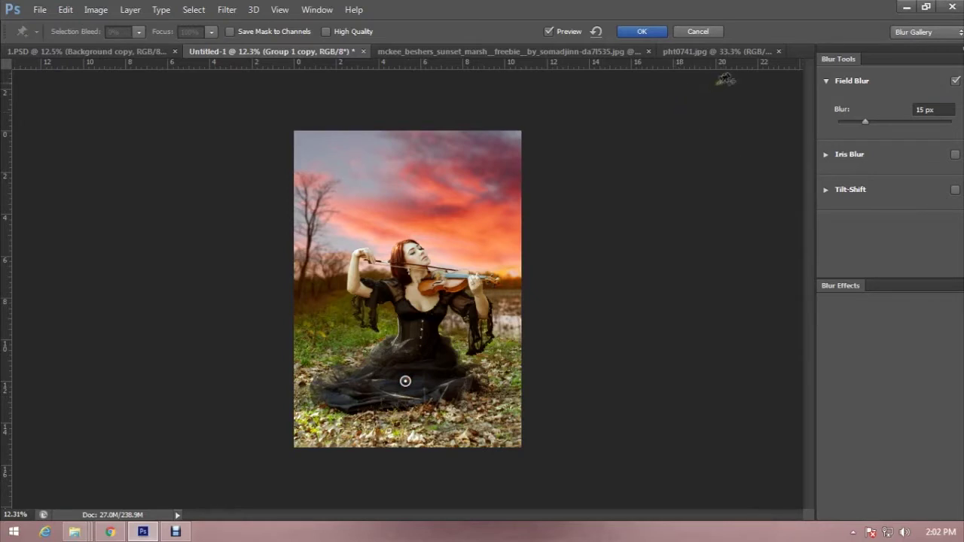
pyautogui.click(956, 81)
pyautogui.moveTo(867, 123); pyautogui.dragTo(877, 123)
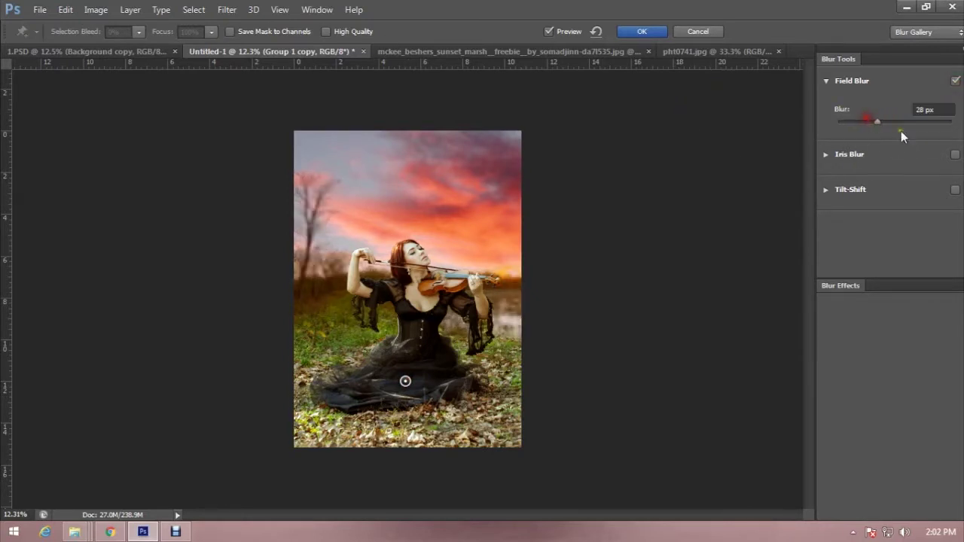
pyautogui.click(955, 82)
pyautogui.click(955, 154)
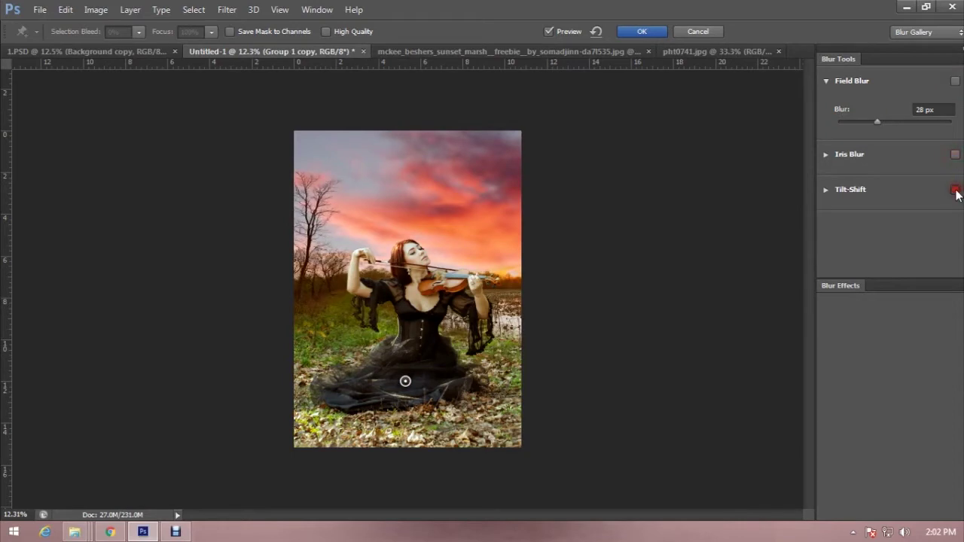
# - Set a 9 px Tilt-Shift blur with its focus band over the skirt and violin
pyautogui.click(841, 192)
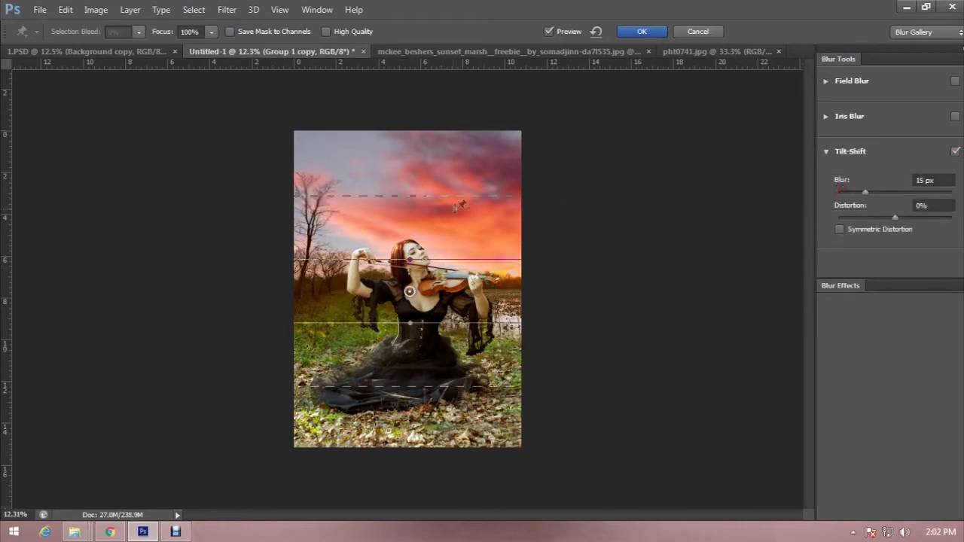
pyautogui.moveTo(409, 291); pyautogui.dragTo(413, 346)
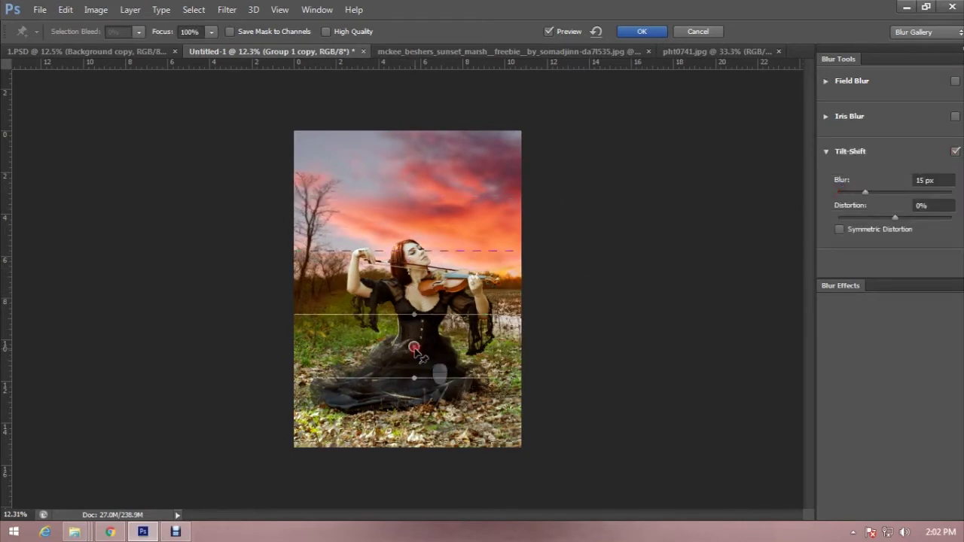
pyautogui.moveTo(424, 250); pyautogui.dragTo(422, 170)
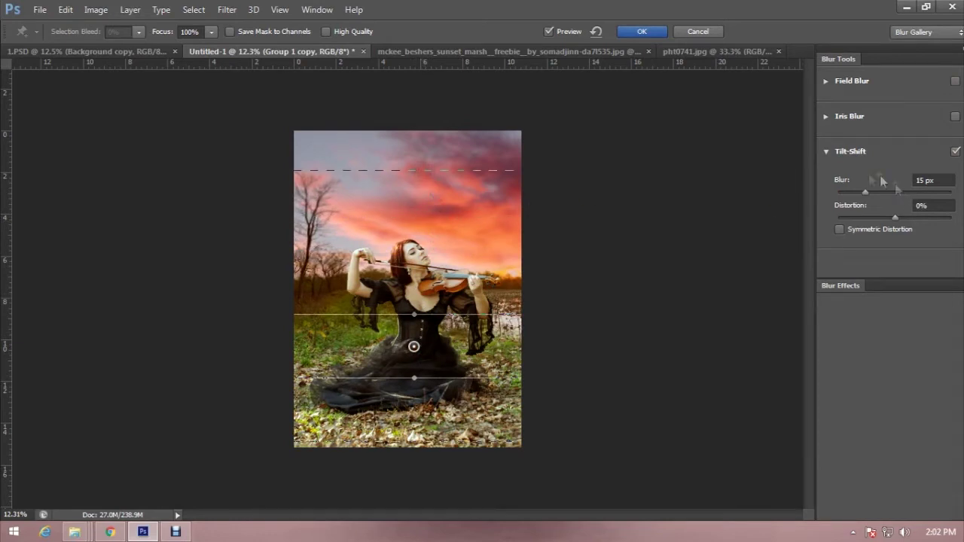
pyautogui.click(866, 193)
pyautogui.moveTo(867, 195); pyautogui.dragTo(840, 200)
pyautogui.moveTo(451, 171); pyautogui.dragTo(439, 268)
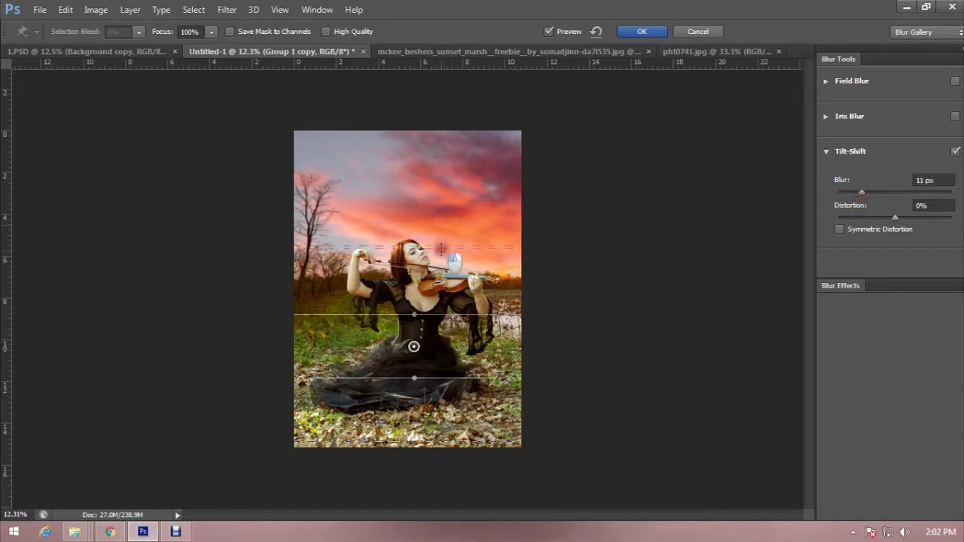
pyautogui.moveTo(413, 346); pyautogui.dragTo(411, 377)
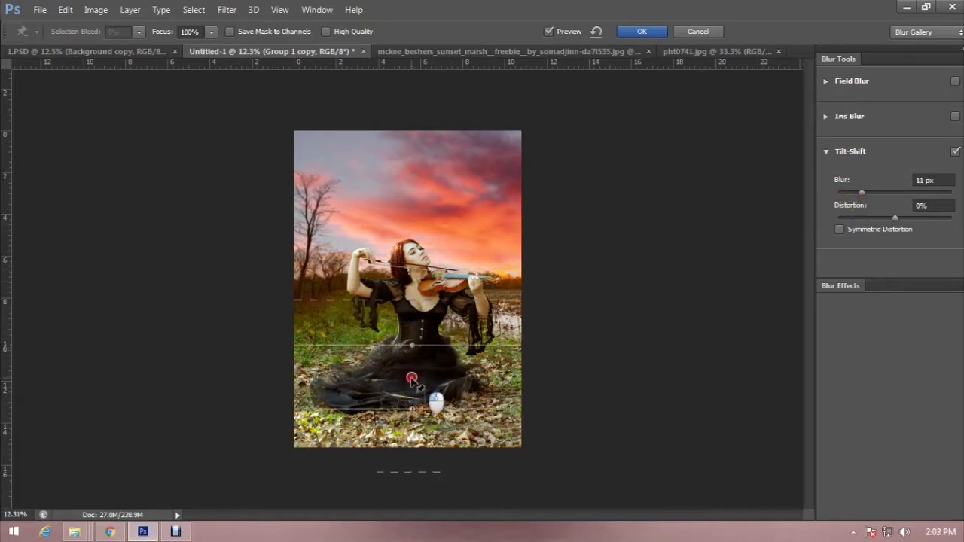
pyautogui.moveTo(414, 329); pyautogui.dragTo(414, 291)
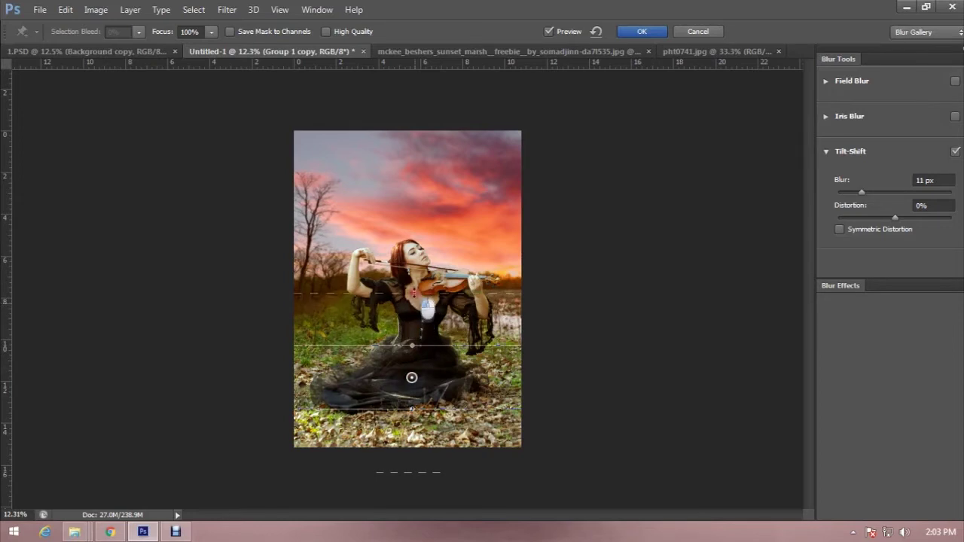
pyautogui.moveTo(861, 193); pyautogui.dragTo(858, 192)
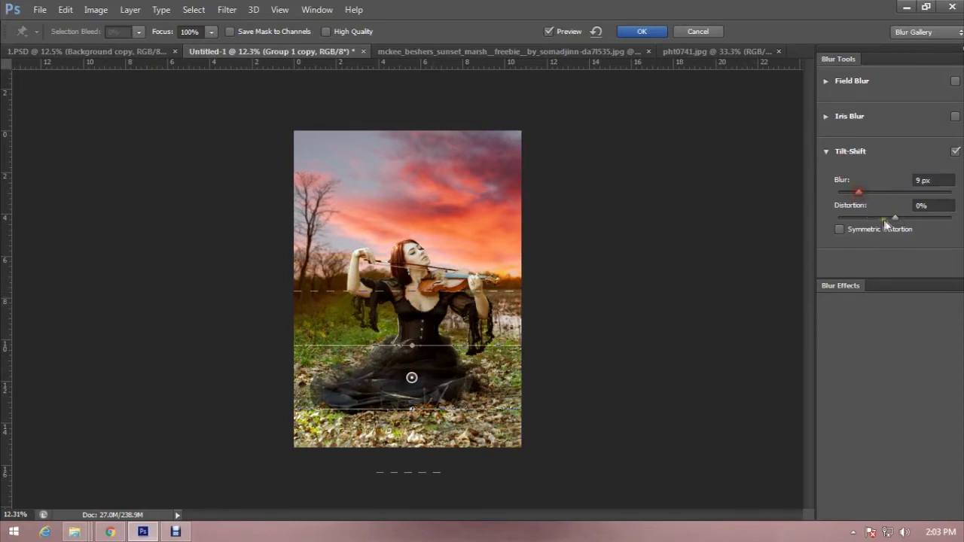
# - Add bokeh (Light Bokeh 29%, Bokeh Color 8%, Light Range 184–255) and apply the blur
pyautogui.click(829, 283)
pyautogui.moveTo(826, 336); pyautogui.dragTo(867, 324)
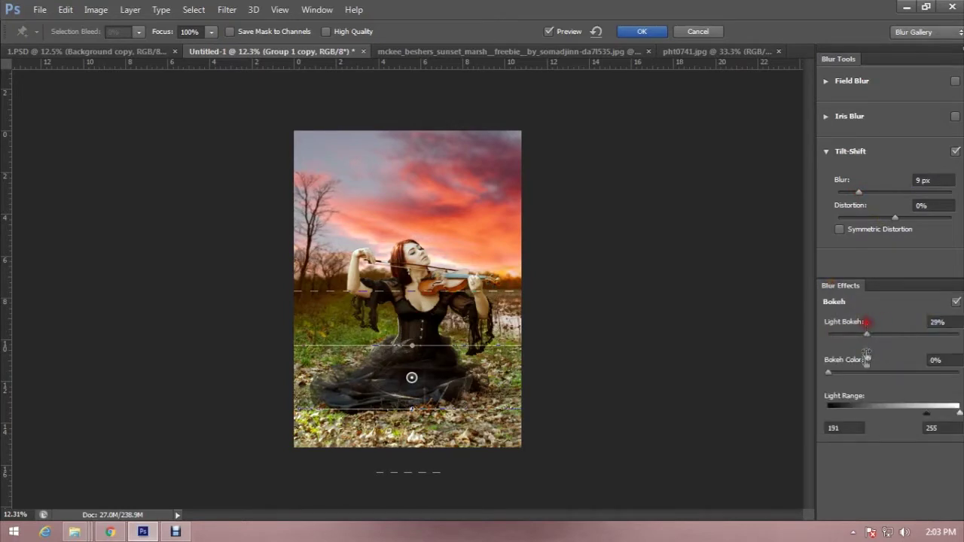
pyautogui.moveTo(828, 372)
pyautogui.mouseDown()
pyautogui.moveTo(869, 369)
pyautogui.moveTo(839, 372)
pyautogui.mouseUp()
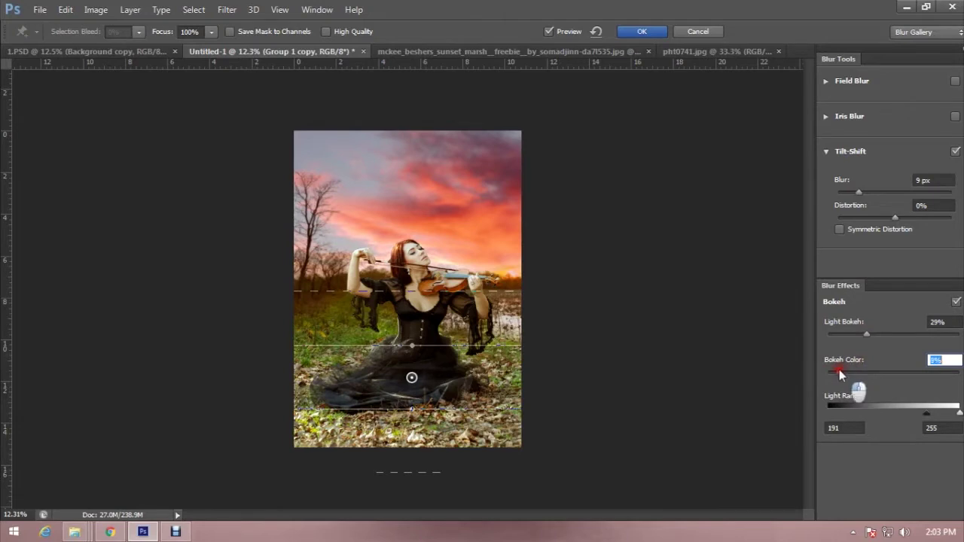
pyautogui.moveTo(931, 418); pyautogui.dragTo(922, 419)
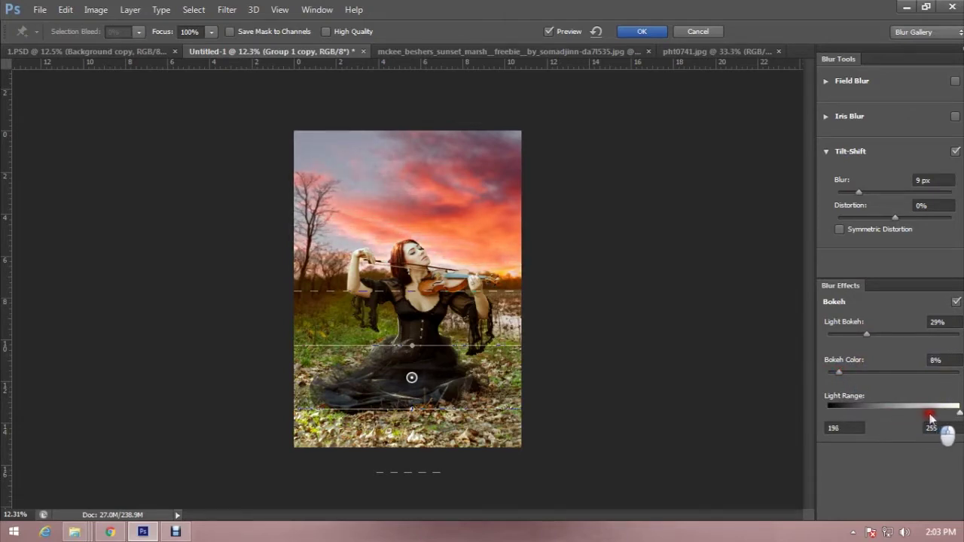
pyautogui.moveTo(924, 419); pyautogui.dragTo(923, 419)
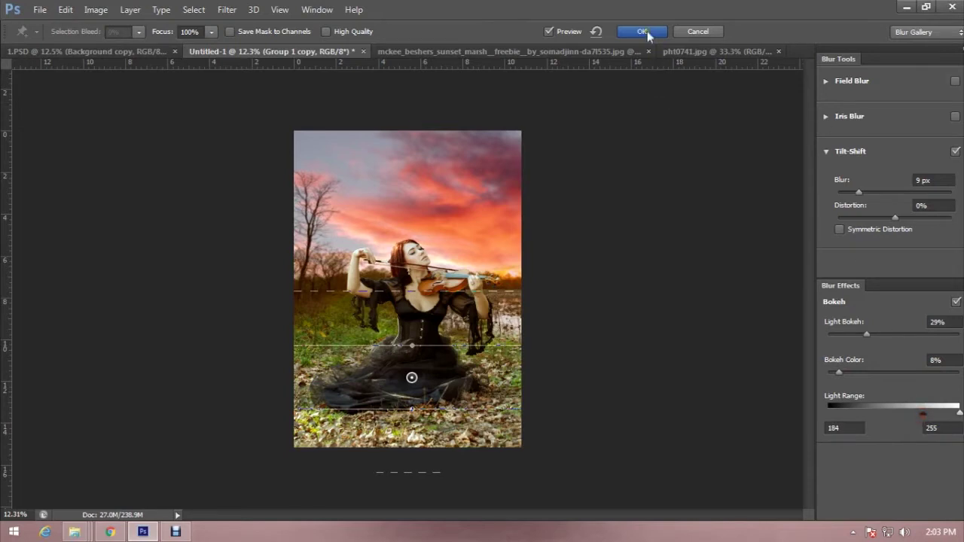
pyautogui.click(646, 32)
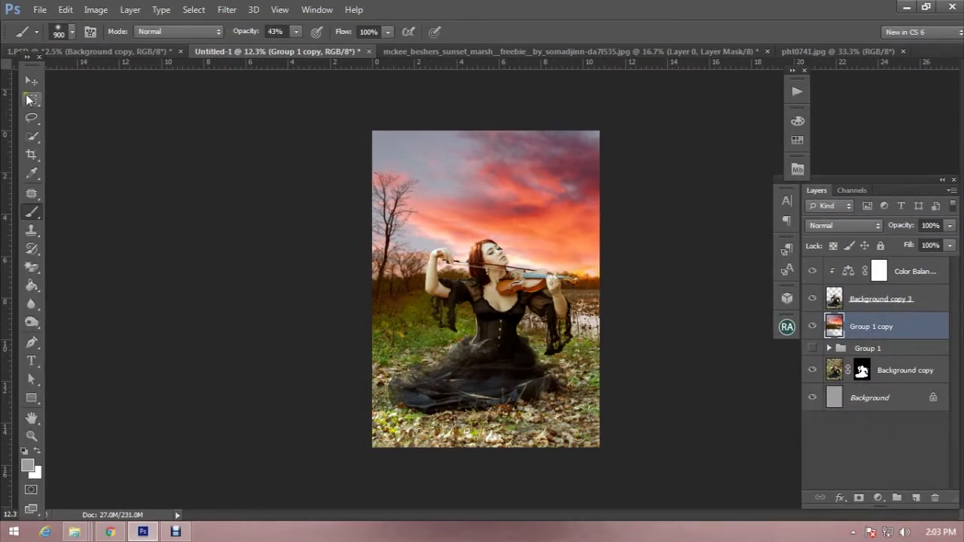
# - Add a Brightness/Contrast adjustment to Background copy 3 with Brightness -86 and Contrast -5
pyautogui.click(31, 99)
pyautogui.scroll(-2, 519, 281)
pyautogui.scroll(3, 567, 294)
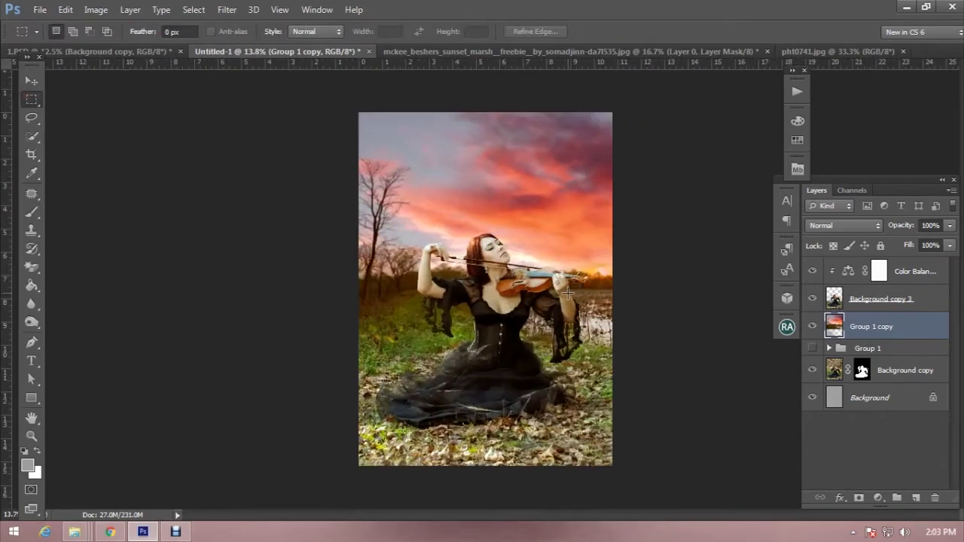
pyautogui.scroll(-1, 567, 293)
pyautogui.click(926, 299)
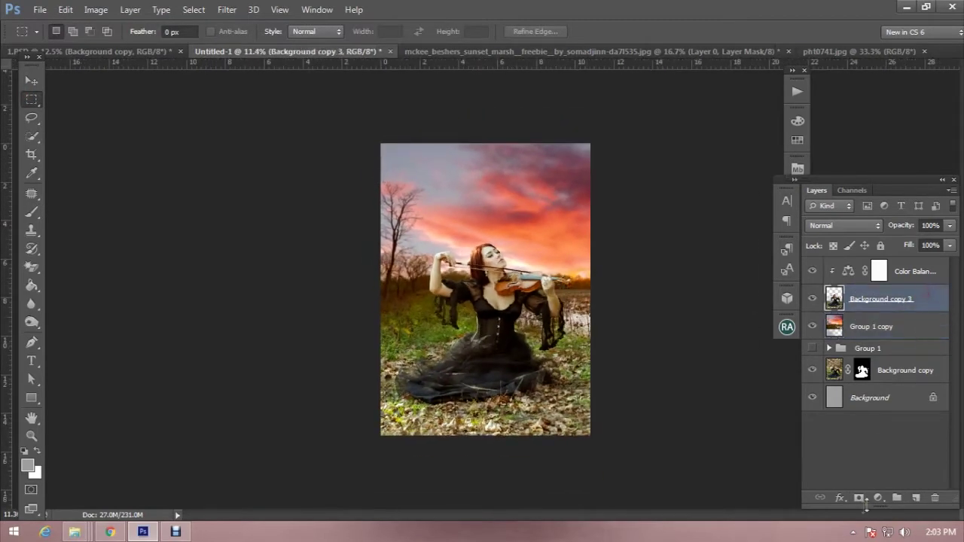
pyautogui.click(877, 498)
pyautogui.click(828, 248)
pyautogui.moveTo(678, 262); pyautogui.dragTo(642, 268)
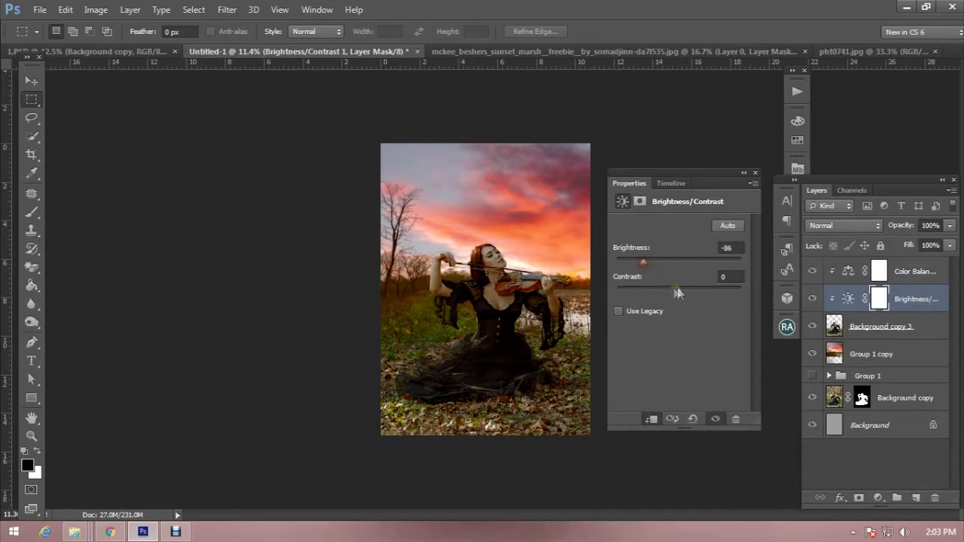
pyautogui.moveTo(671, 297); pyautogui.dragTo(646, 298)
pyautogui.click(755, 174)
# - Invert the adjustment's mask to black so the darkening is hidden
pyautogui.click(871, 300)
pyautogui.rightClick(880, 300)
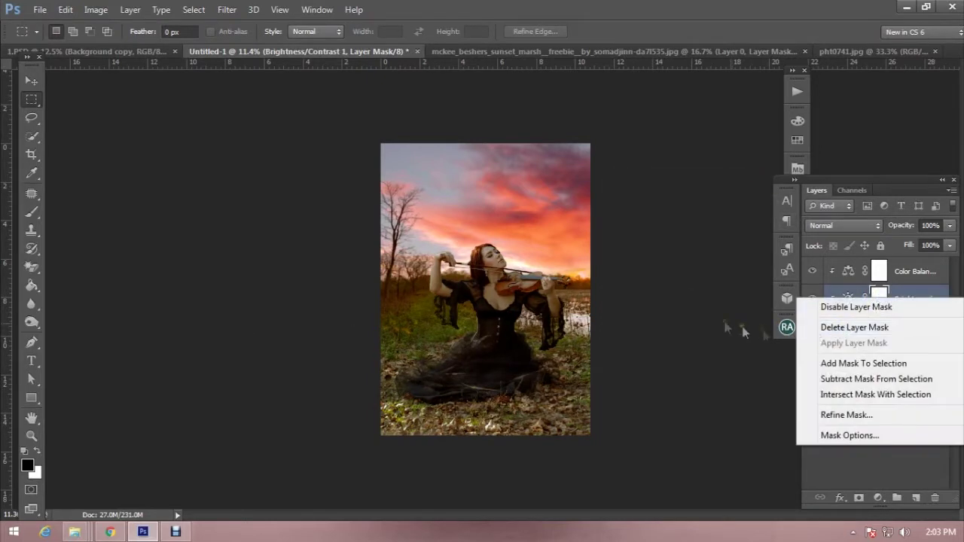
pyautogui.click(850, 309)
pyautogui.click(880, 298)
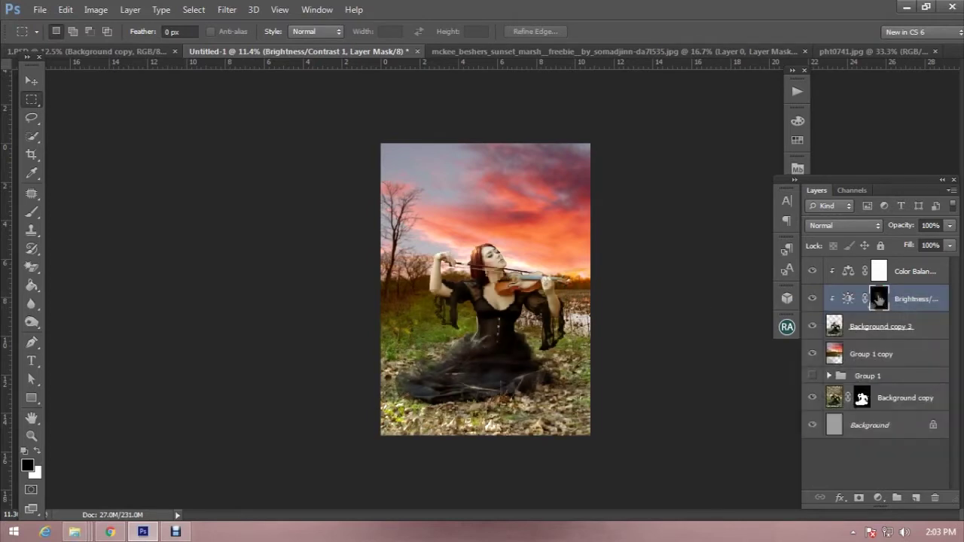
pyautogui.press('b')
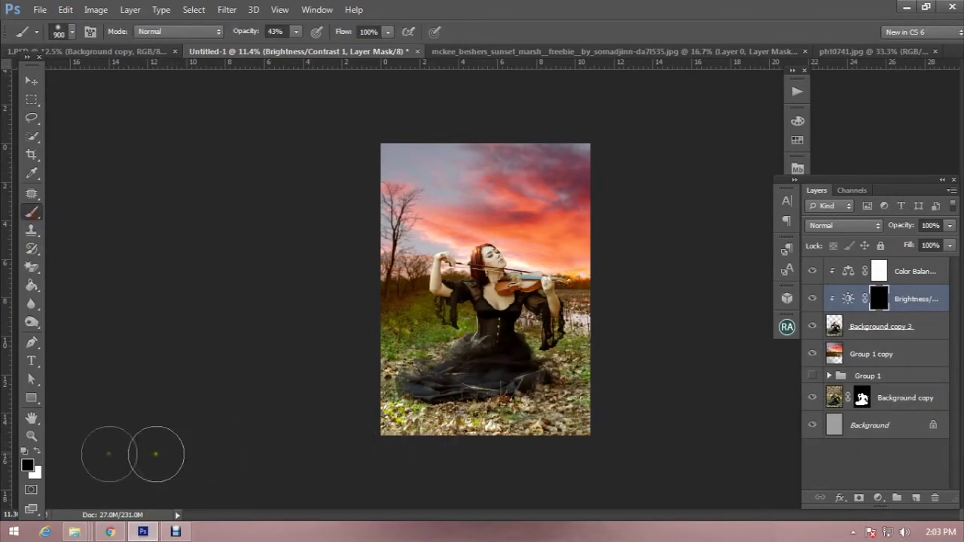
# - Paint white over the dress and lower image, then set a black 175 px brush at 100% opacity
pyautogui.click(34, 451)
pyautogui.moveTo(398, 423)
pyautogui.mouseDown()
pyautogui.moveTo(446, 428)
pyautogui.moveTo(570, 368)
pyautogui.moveTo(546, 399)
pyautogui.moveTo(437, 301)
pyautogui.moveTo(527, 324)
pyautogui.moveTo(519, 395)
pyautogui.moveTo(576, 370)
pyautogui.mouseUp()
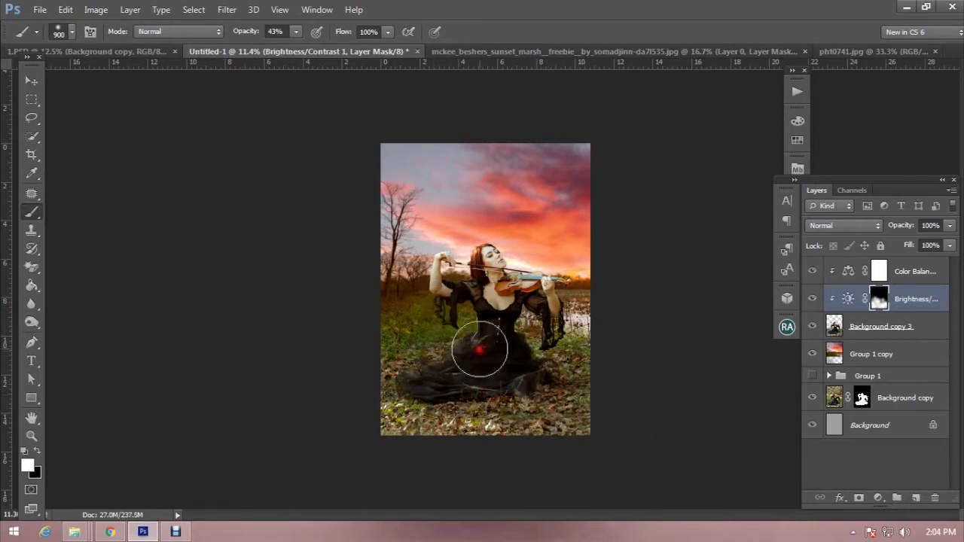
pyautogui.hotkey('ctrl', '+')
pyautogui.hotkey('ctrl', '+')
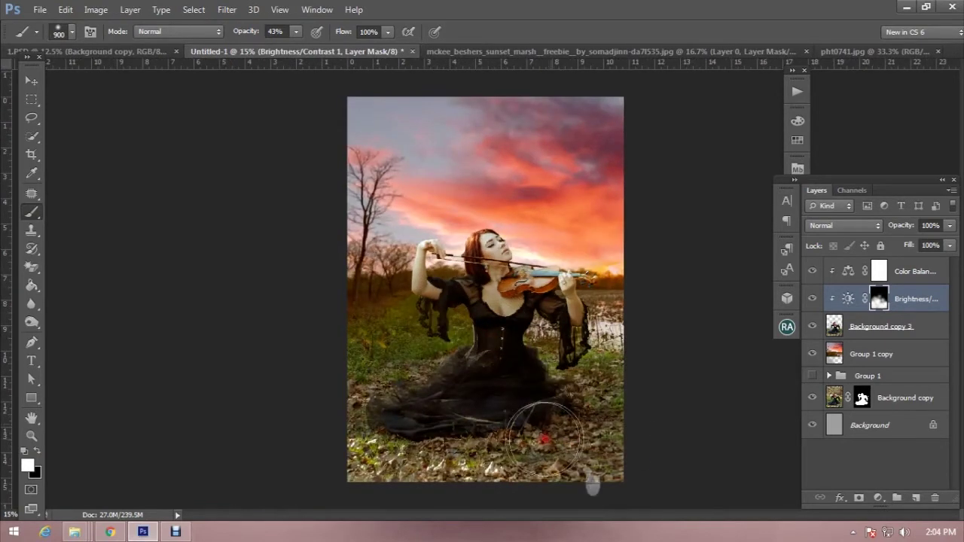
pyautogui.hotkey('ctrl', '+')
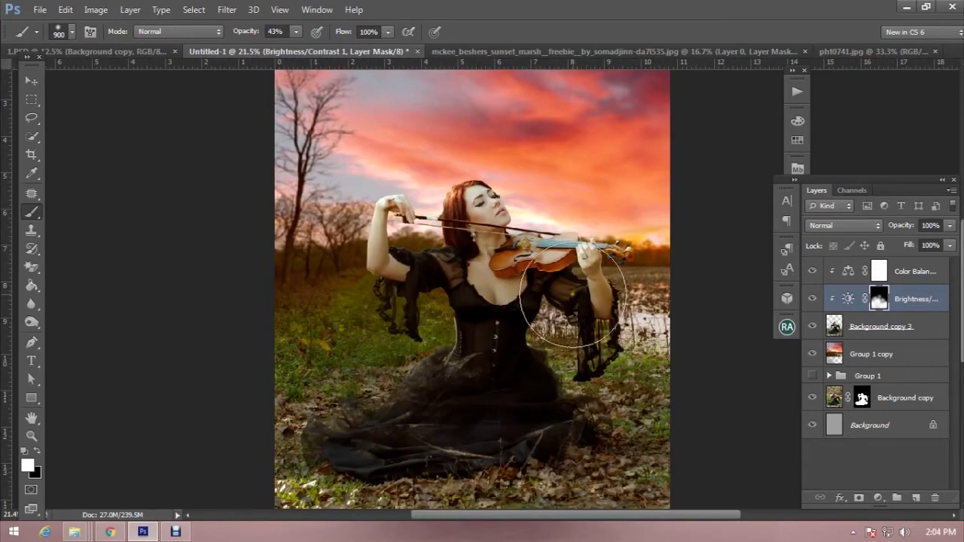
pyautogui.click(37, 450)
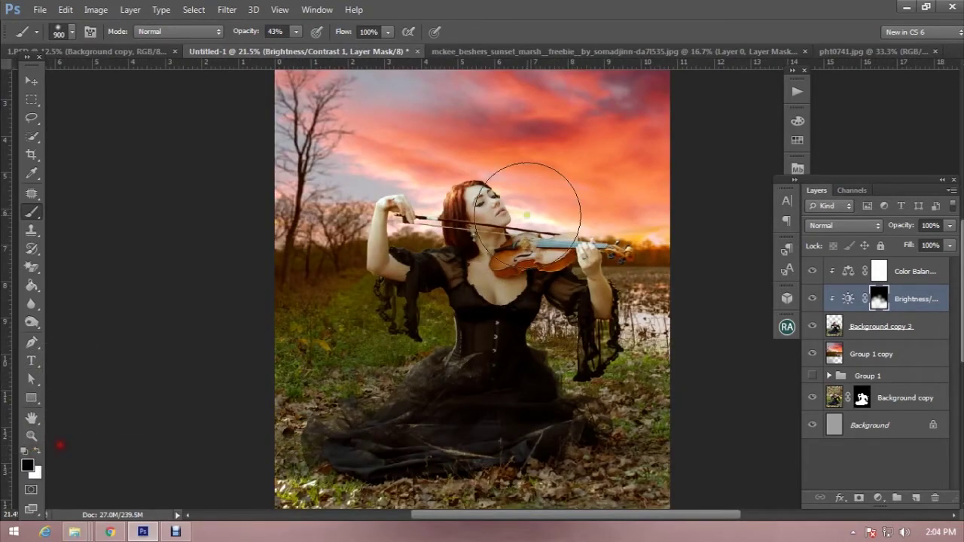
pyautogui.press('[')
pyautogui.press('[')
pyautogui.press('[')
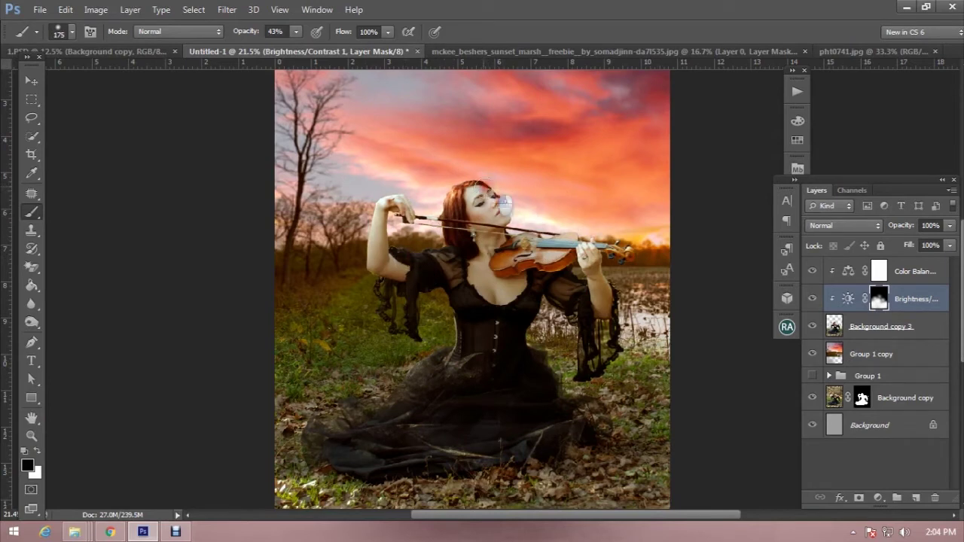
pyautogui.moveTo(265, 33); pyautogui.dragTo(347, 34)
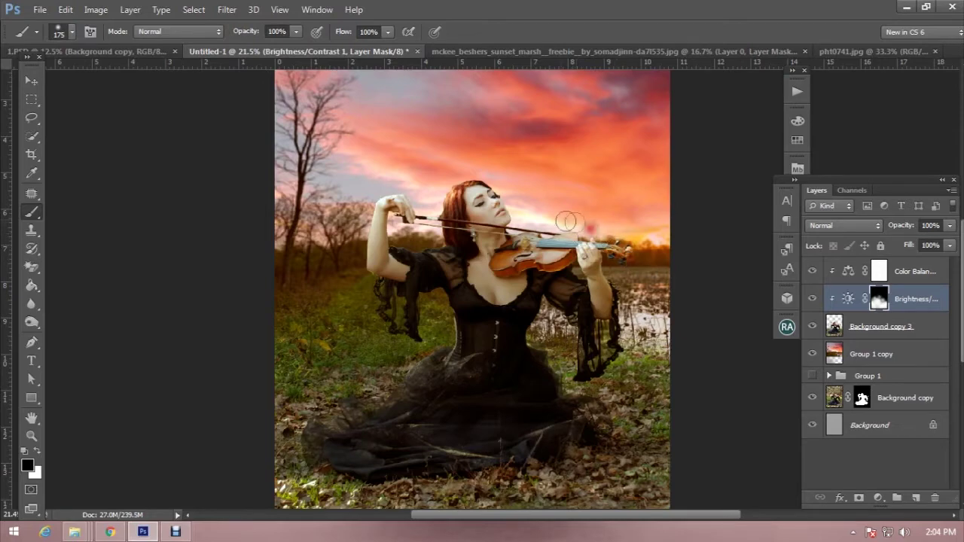
# - Create a 50% gray Overlay layer clipped to Background copy 3
pyautogui.click(917, 331)
pyautogui.click(916, 497)
pyautogui.press('x')
pyautogui.hotkey('alt', 'BackSpace')
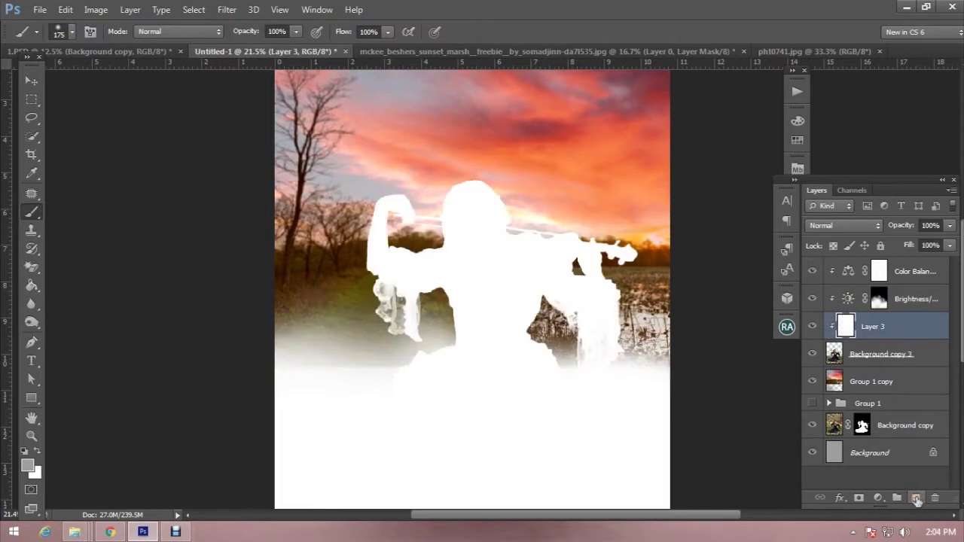
pyautogui.hotkey('ctrl', 'z')
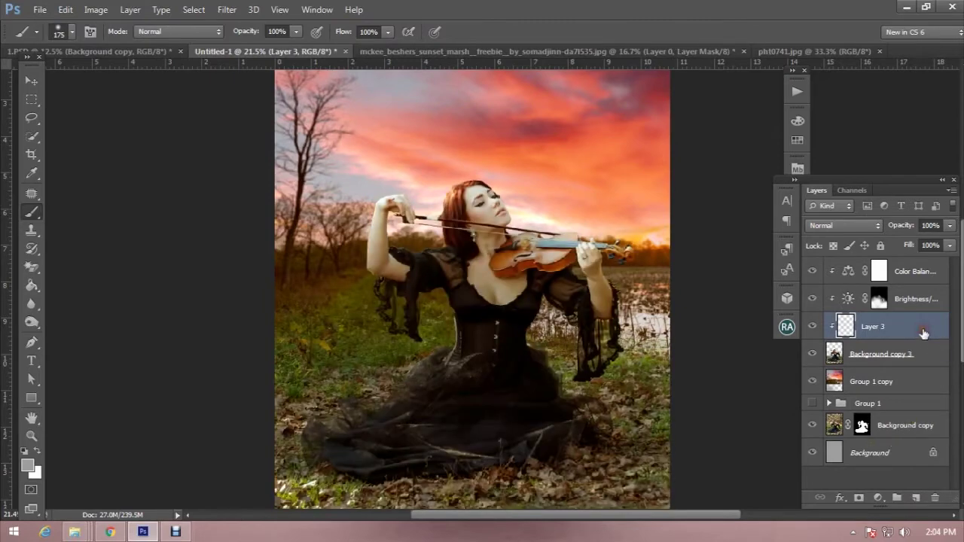
pyautogui.hotkey('shift', 'F5')
pyautogui.click(551, 146)
pyautogui.click(865, 225)
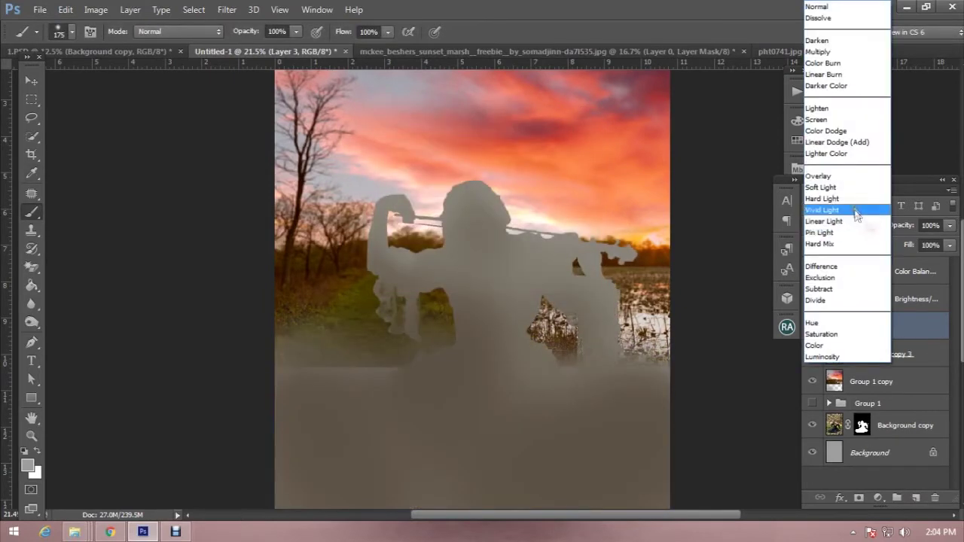
pyautogui.click(832, 177)
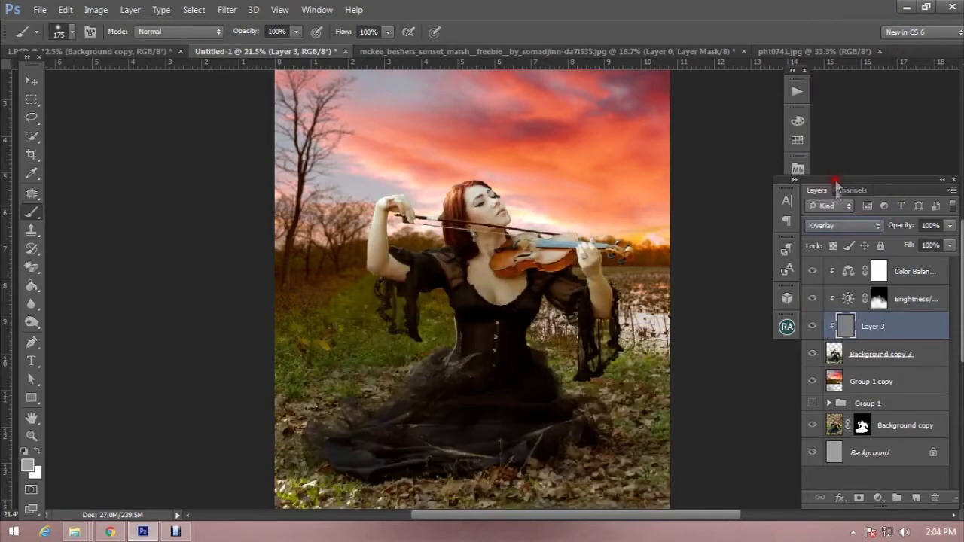
# - Dodge highlights on the woman's arms, chest, sleeves and dress with a size-93 brush
pyautogui.click(32, 322)
pyautogui.rightClick(488, 226)
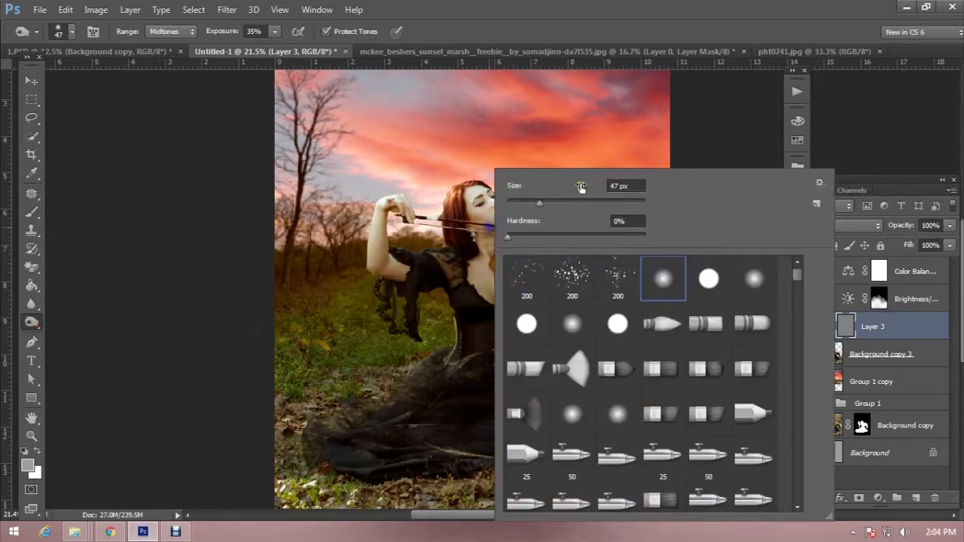
pyautogui.press('Return')
pyautogui.scroll(2, 403, 331)
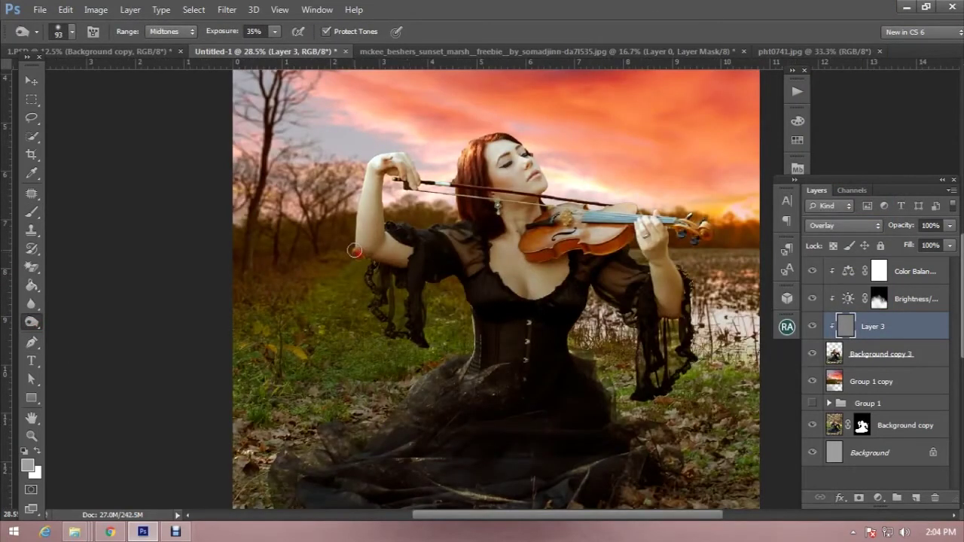
pyautogui.moveTo(373, 189); pyautogui.dragTo(369, 250)
pyautogui.moveTo(467, 286); pyautogui.dragTo(505, 325)
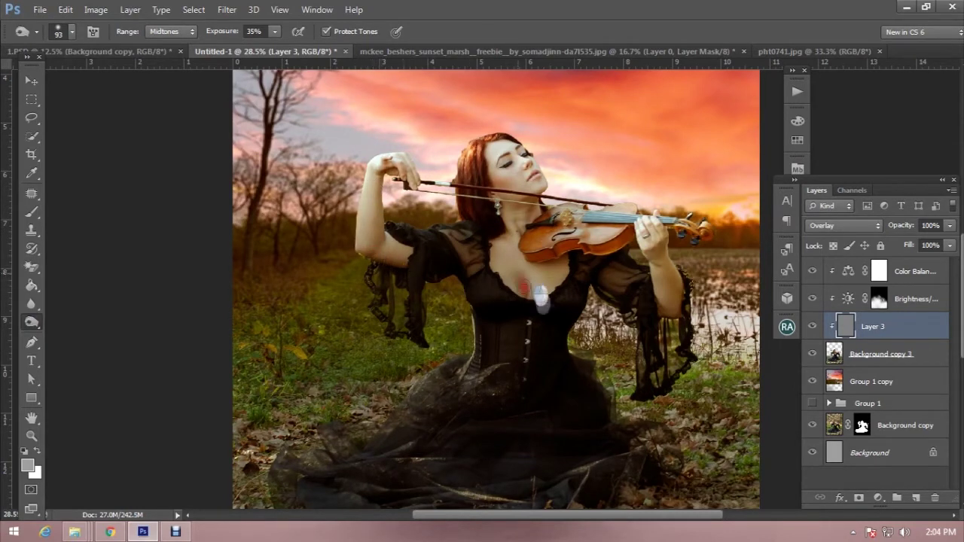
pyautogui.moveTo(655, 271); pyautogui.dragTo(712, 324)
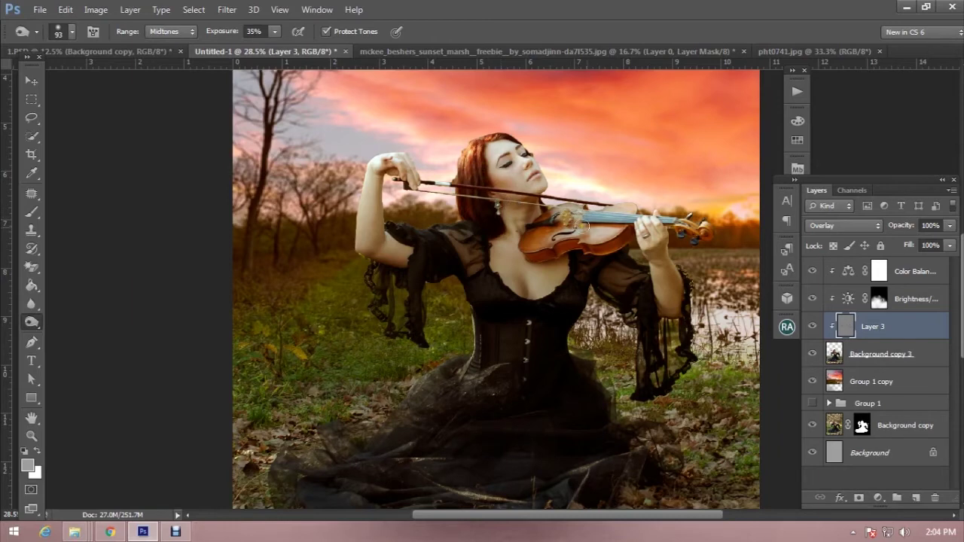
pyautogui.moveTo(608, 335); pyautogui.dragTo(595, 245)
pyautogui.moveTo(421, 365)
pyautogui.mouseDown()
pyautogui.moveTo(334, 397)
pyautogui.moveTo(376, 441)
pyautogui.moveTo(525, 382)
pyautogui.moveTo(520, 338)
pyautogui.mouseUp()
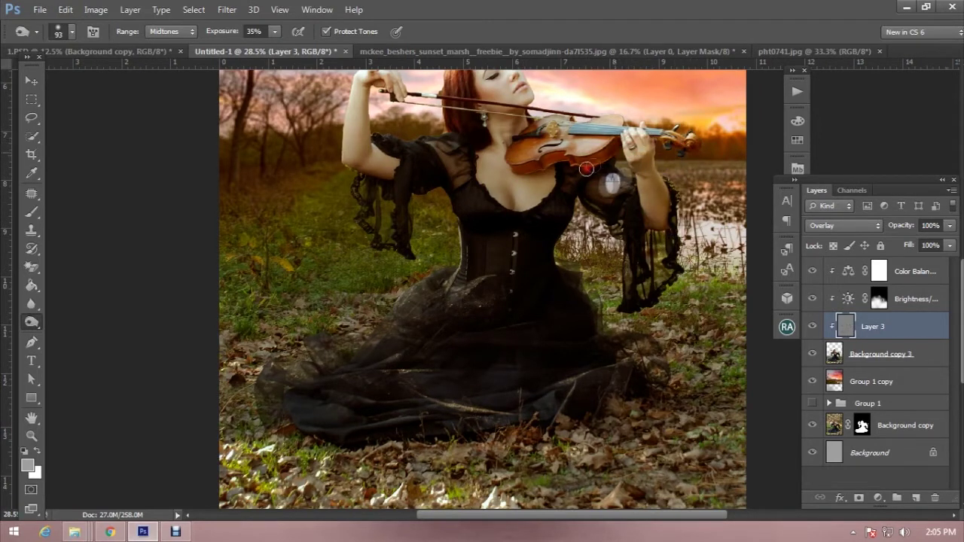
pyautogui.moveTo(373, 170); pyautogui.dragTo(411, 180)
pyautogui.click(475, 156)
pyautogui.hotkey('ctrl', '0')
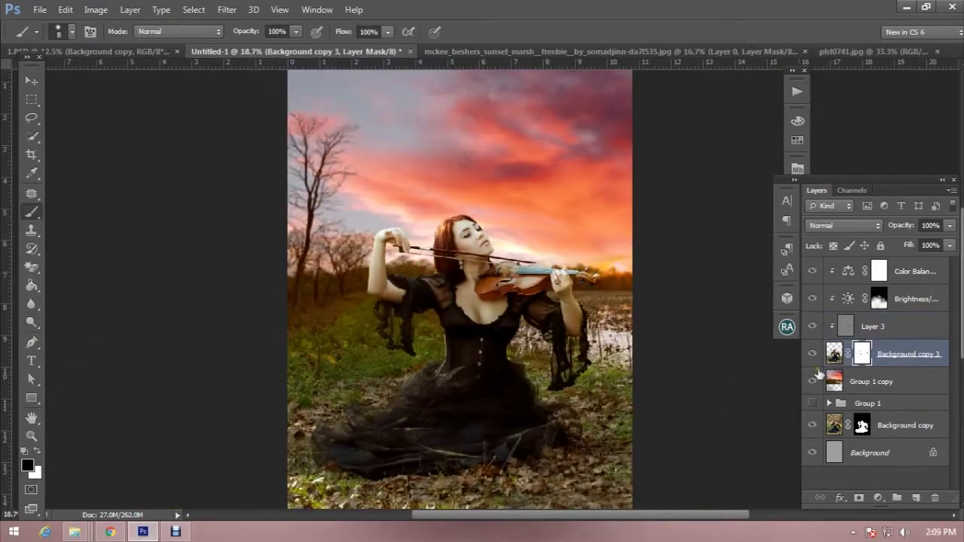
pyautogui.rightClick(859, 358)
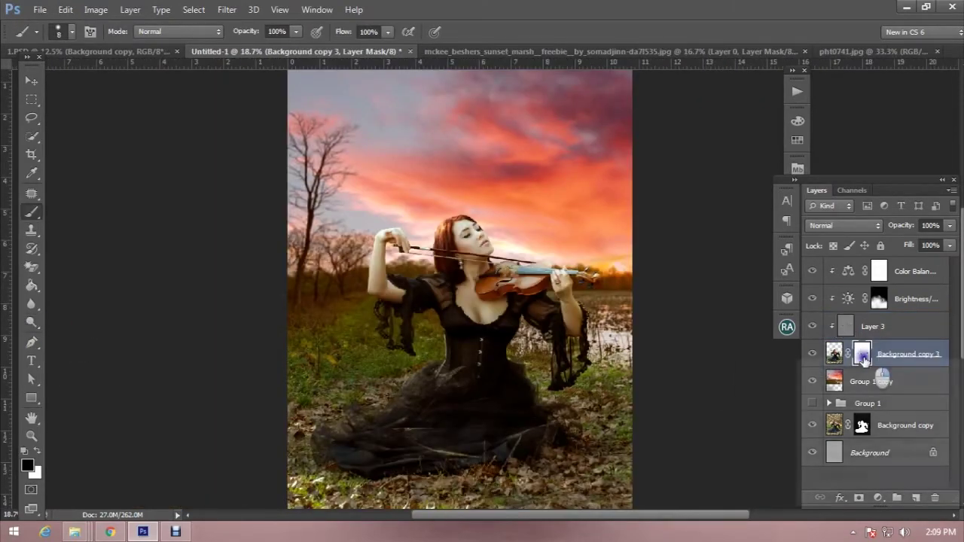
# - Apply the layer mask permanently to Background copy 3
pyautogui.click(850, 404)
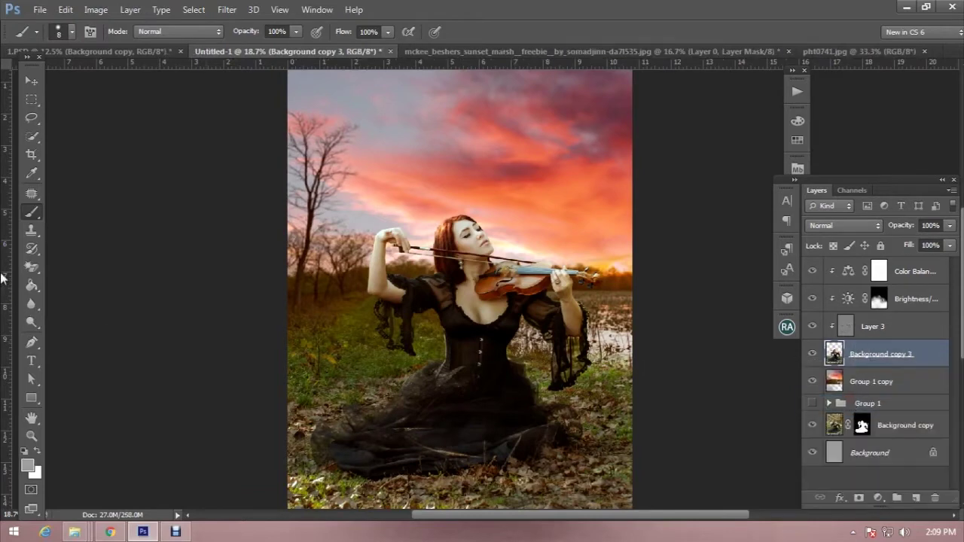
pyautogui.scroll(-5, 451, 316)
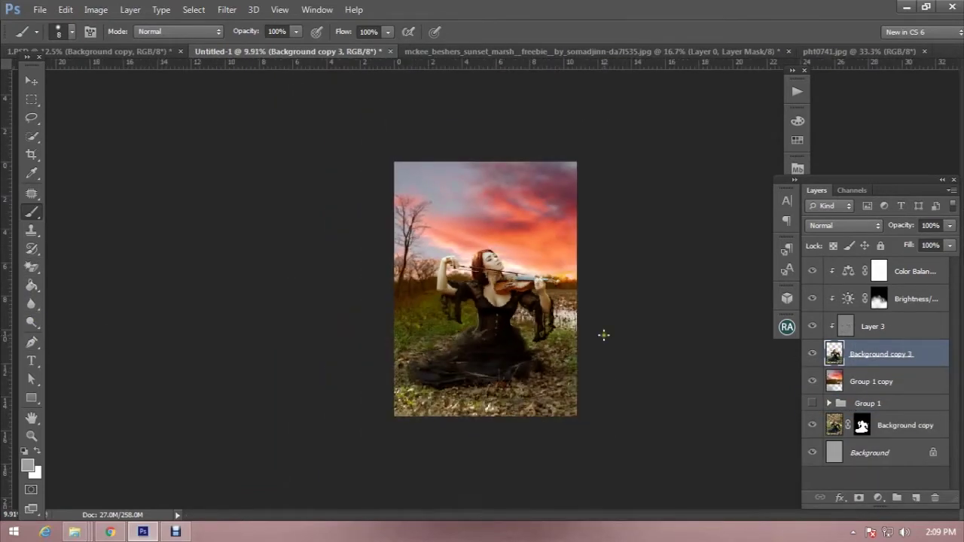
pyautogui.scroll(5, 603, 333)
pyautogui.scroll(-2, 248, 315)
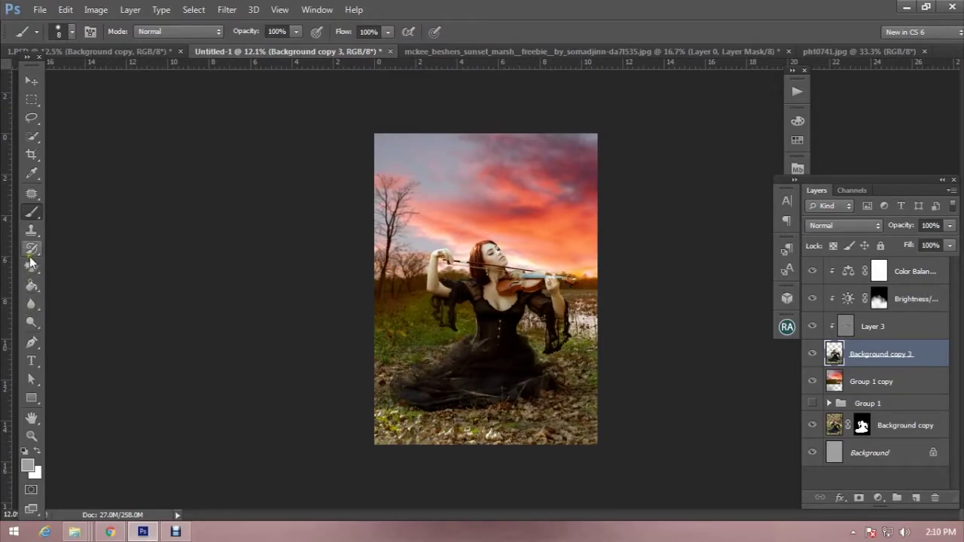
# - Smudge the hair edges near the bow and hairline into the sky at 45% strength
pyautogui.moveTo(32, 303); pyautogui.dragTo(94, 337)
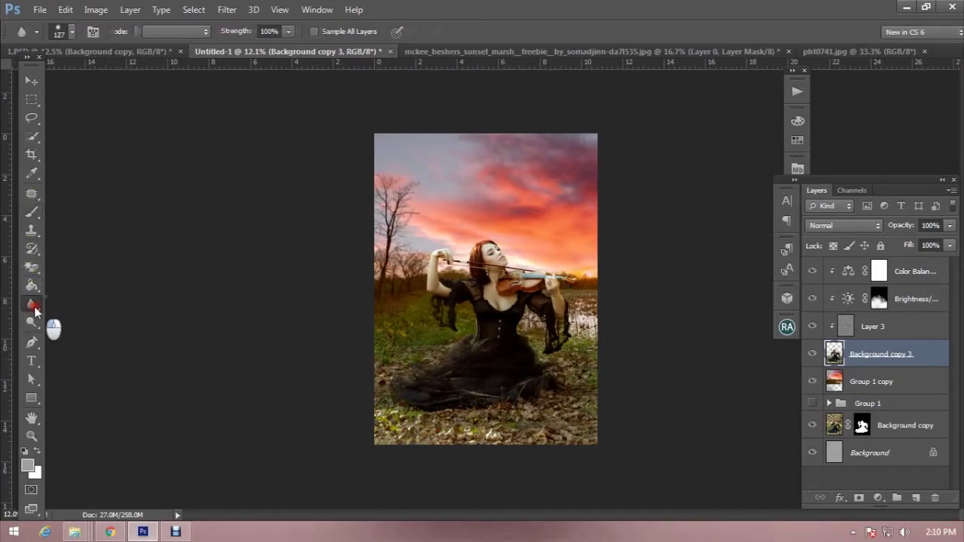
pyautogui.scroll(5, 527, 230)
pyautogui.scroll(2, 463, 253)
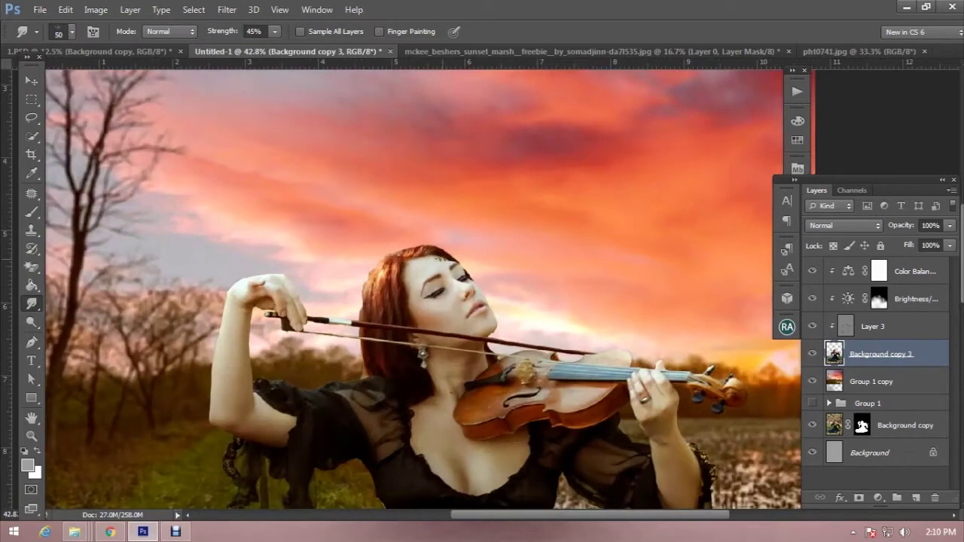
pyautogui.scroll(2, 309, 296)
pyautogui.moveTo(323, 323)
pyautogui.mouseDown()
pyautogui.moveTo(344, 349)
pyautogui.moveTo(318, 323)
pyautogui.moveTo(344, 340)
pyautogui.moveTo(322, 309)
pyautogui.mouseUp()
pyautogui.scroll(2, 322, 329)
pyautogui.moveTo(302, 350)
pyautogui.mouseDown()
pyautogui.moveTo(307, 340)
pyautogui.moveTo(340, 379)
pyautogui.moveTo(354, 332)
pyautogui.moveTo(312, 333)
pyautogui.moveTo(332, 339)
pyautogui.moveTo(352, 308)
pyautogui.moveTo(316, 295)
pyautogui.mouseUp()
pyautogui.moveTo(335, 262)
pyautogui.mouseDown()
pyautogui.moveTo(354, 248)
pyautogui.moveTo(377, 255)
pyautogui.moveTo(414, 207)
pyautogui.moveTo(410, 214)
pyautogui.moveTo(460, 204)
pyautogui.moveTo(397, 219)
pyautogui.mouseUp()
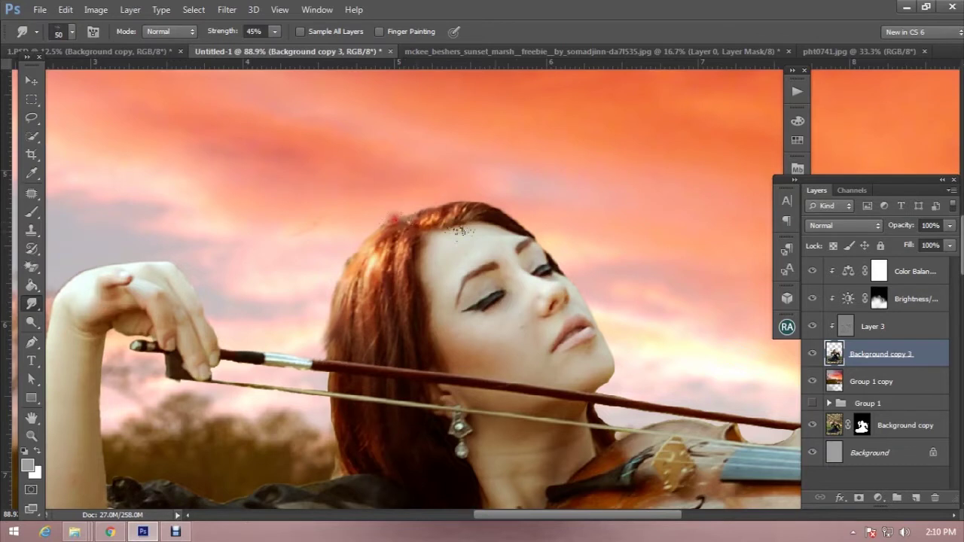
pyautogui.moveTo(570, 233)
pyautogui.mouseDown()
pyautogui.moveTo(584, 241)
pyautogui.moveTo(568, 254)
pyautogui.mouseUp()
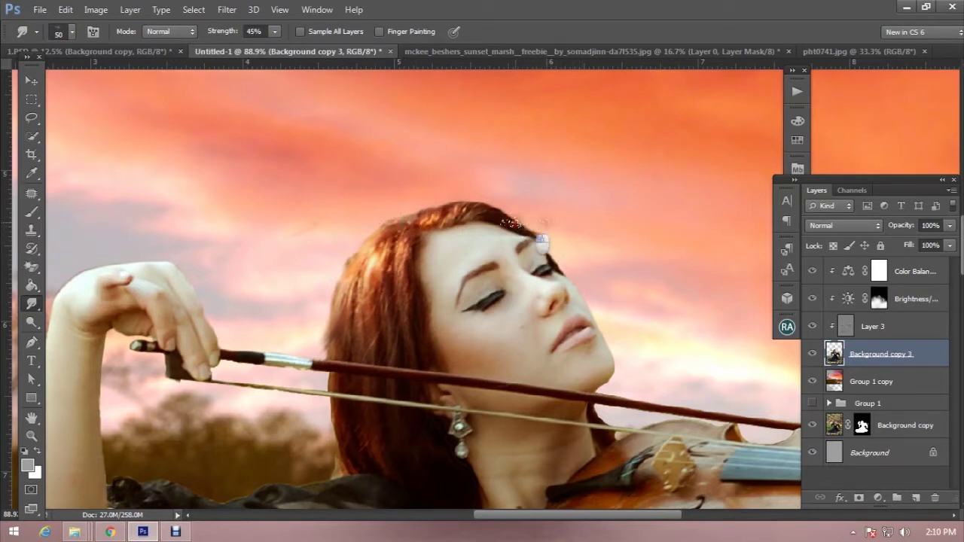
pyautogui.moveTo(565, 219)
pyautogui.mouseDown()
pyautogui.moveTo(541, 235)
pyautogui.moveTo(551, 226)
pyautogui.mouseUp()
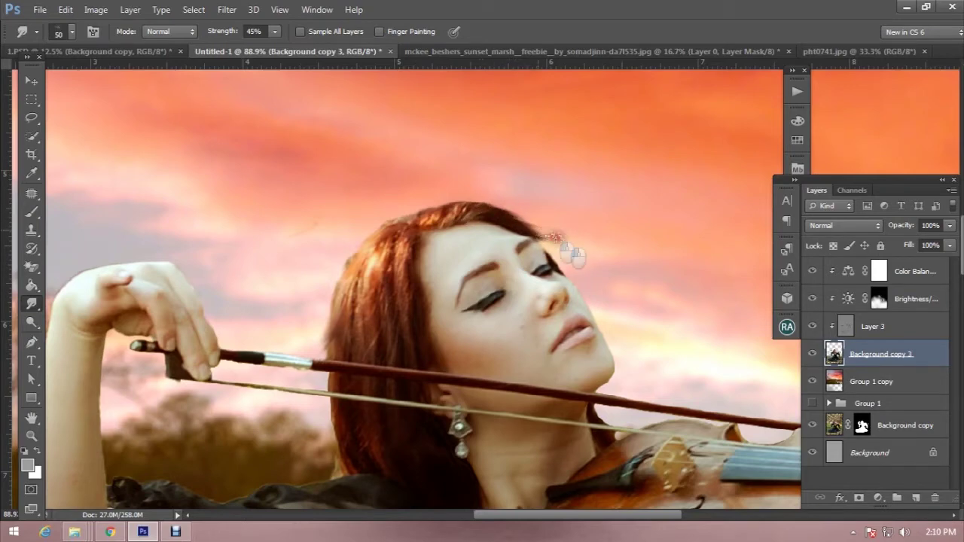
pyautogui.scroll(-5, 619, 260)
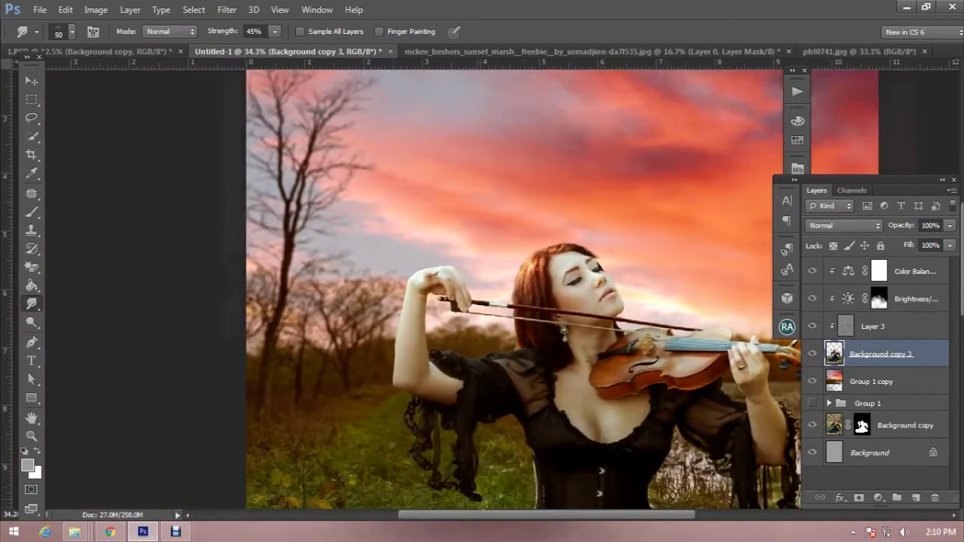
pyautogui.scroll(5, 572, 286)
pyautogui.moveTo(572, 183); pyautogui.dragTo(554, 160)
pyautogui.moveTo(585, 229); pyautogui.dragTo(560, 200)
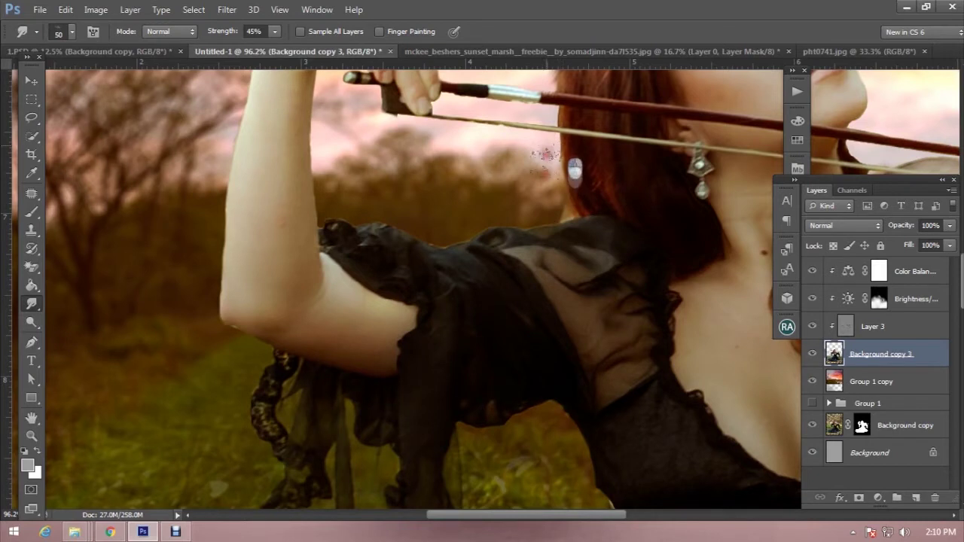
pyautogui.moveTo(587, 205)
pyautogui.mouseDown()
pyautogui.moveTo(587, 228)
pyautogui.moveTo(558, 208)
pyautogui.mouseUp()
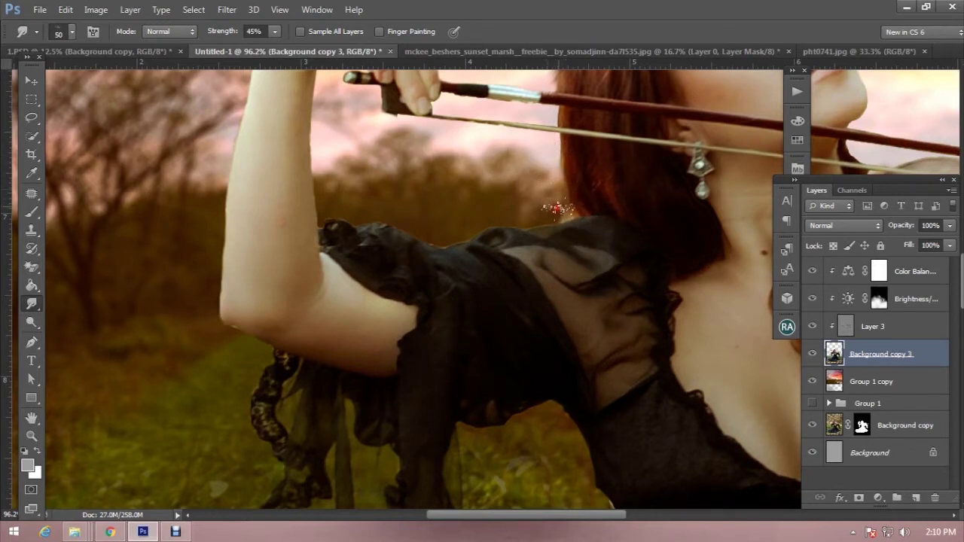
# - Pick the standard Eraser with a small brush size
pyautogui.moveTo(30, 266); pyautogui.dragTo(97, 292)
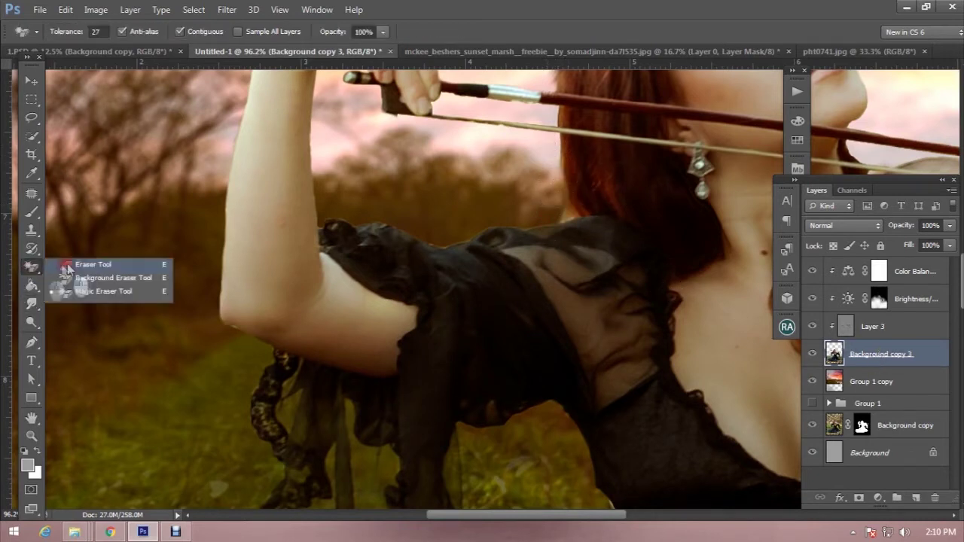
pyautogui.click(79, 264)
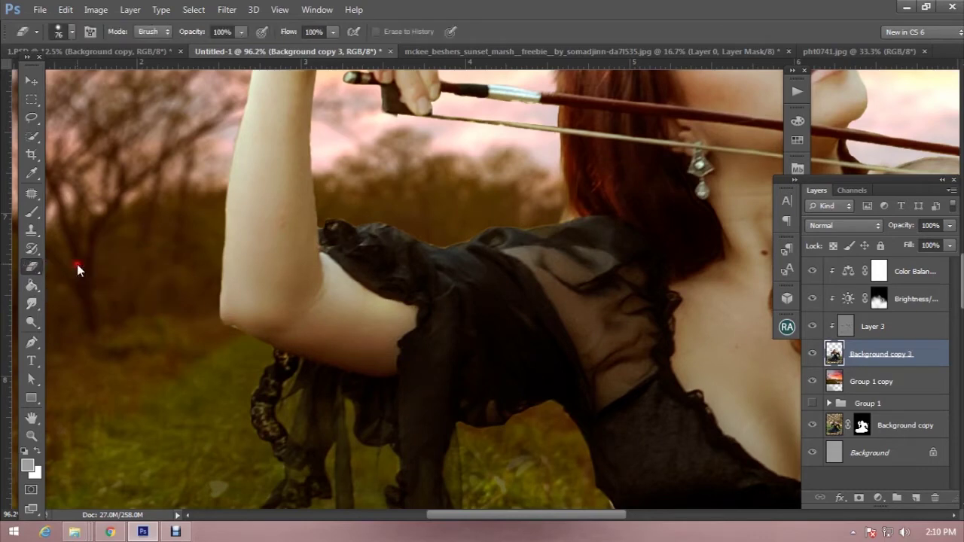
pyautogui.rightClick(576, 194)
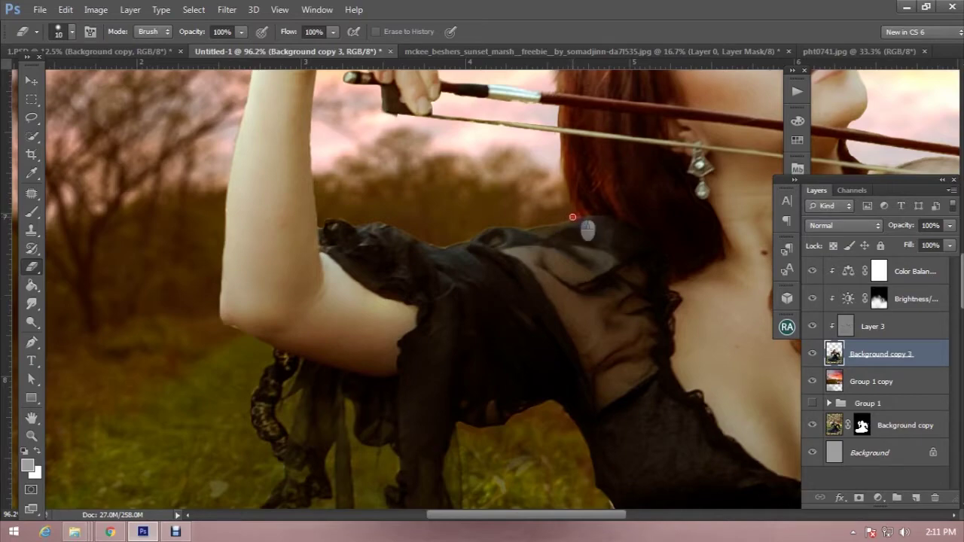
pyautogui.scroll(-5, 579, 188)
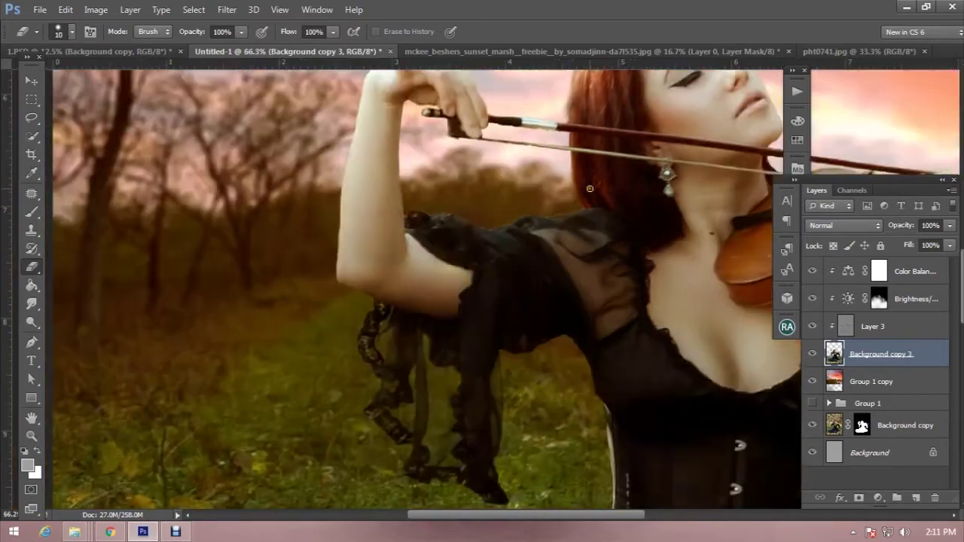
pyautogui.scroll(4, 589, 209)
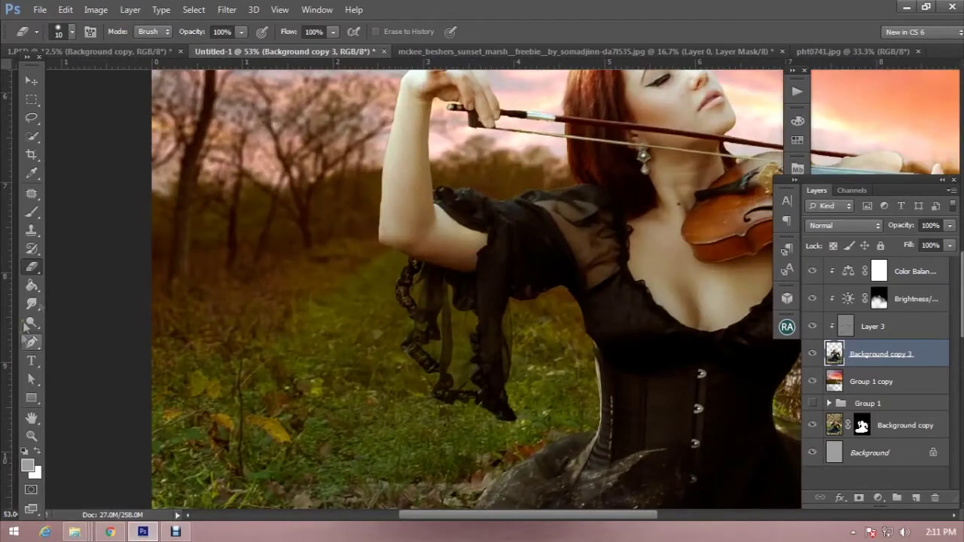
# - Smudge fine strands along the hair edge at 89% strength, then zoom out to fit
pyautogui.press('r')
pyautogui.scroll(3, 527, 169)
pyautogui.moveTo(215, 30); pyautogui.dragTo(249, 30)
pyautogui.moveTo(593, 144)
pyautogui.mouseDown()
pyautogui.moveTo(607, 153)
pyautogui.moveTo(594, 151)
pyautogui.mouseUp()
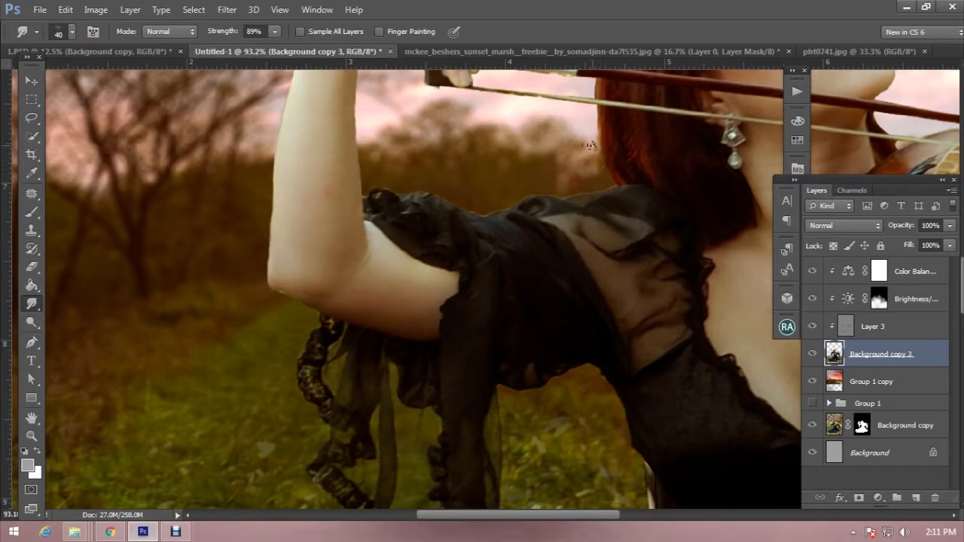
pyautogui.moveTo(592, 151); pyautogui.dragTo(591, 134)
pyautogui.moveTo(602, 183); pyautogui.dragTo(594, 147)
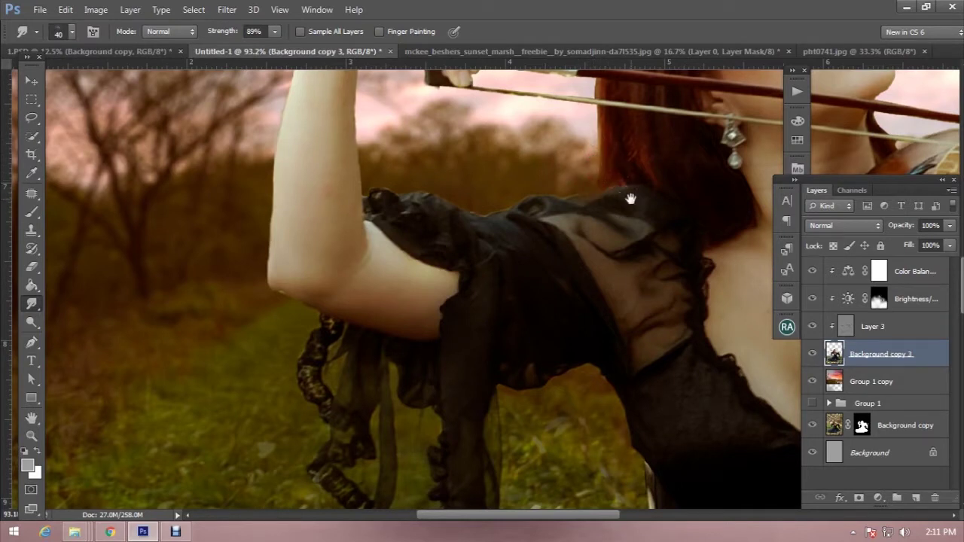
pyautogui.moveTo(592, 119); pyautogui.dragTo(572, 181)
pyautogui.scroll(-3, 588, 117)
pyautogui.scroll(3, 612, 100)
pyautogui.scroll(1, 612, 100)
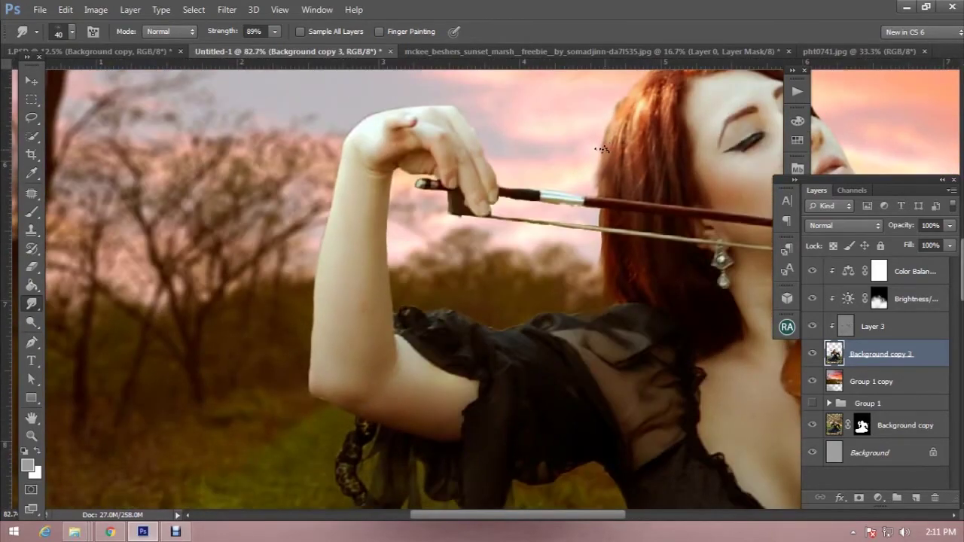
pyautogui.scroll(1, 599, 113)
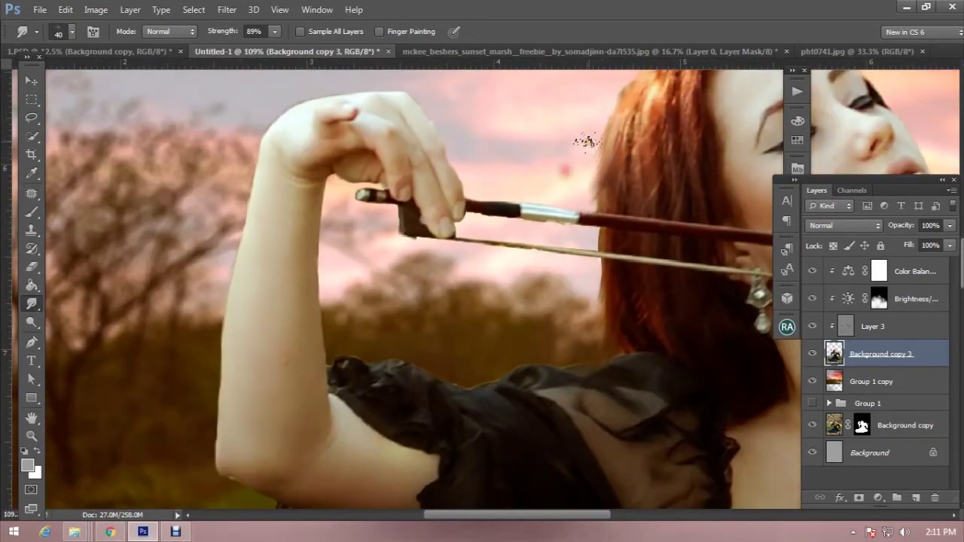
pyautogui.scroll(-1, 564, 151)
pyautogui.scroll(1, 561, 187)
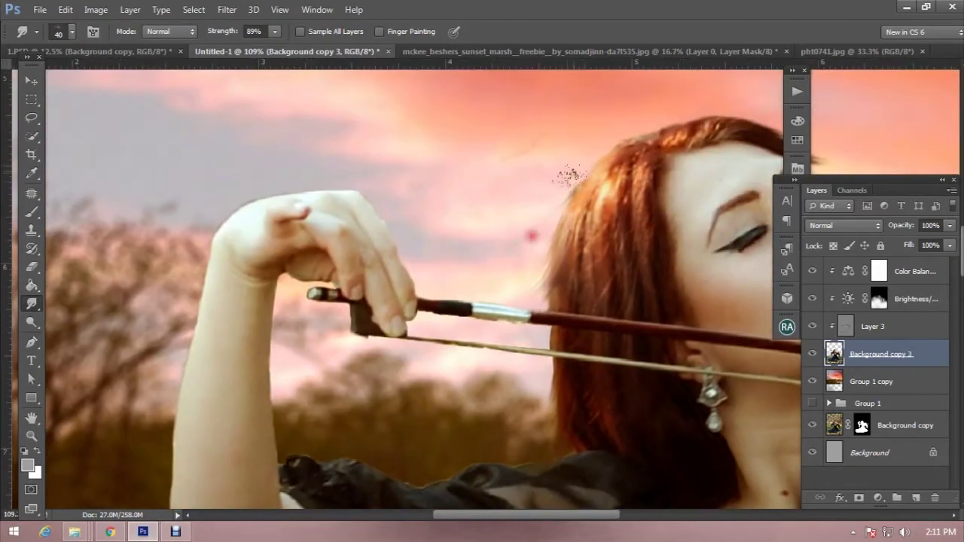
pyautogui.hscroll(3, 497, 256)
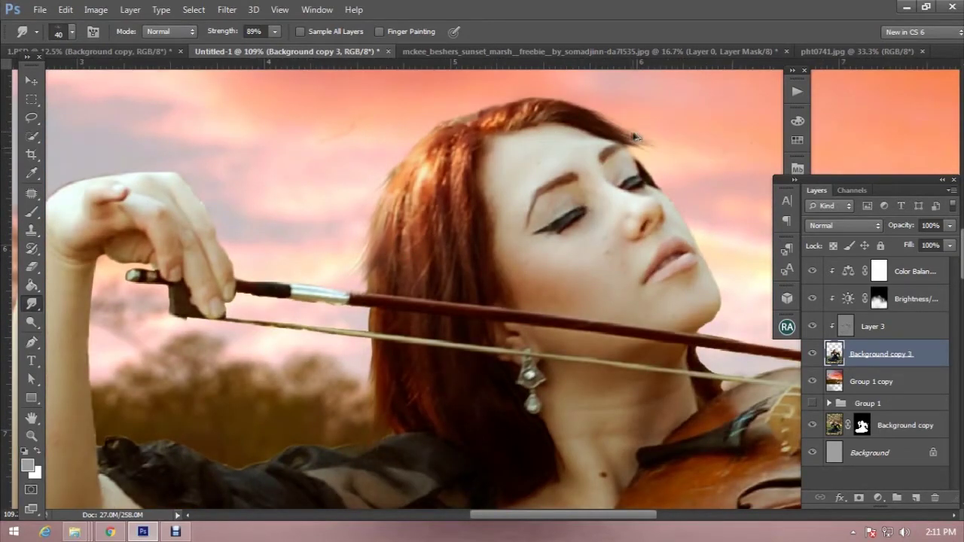
pyautogui.hotkey('ctrl', '0')
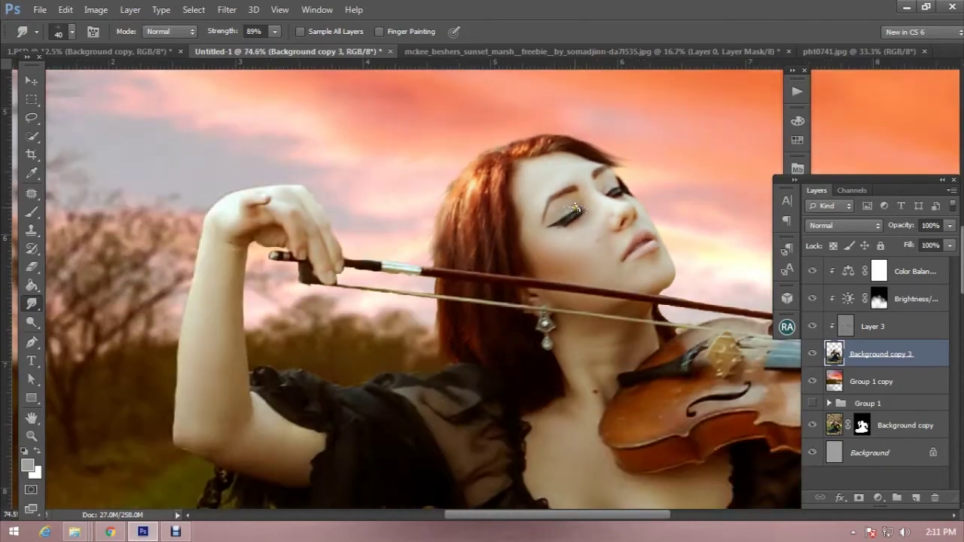
pyautogui.hotkey('ctrl', '-')
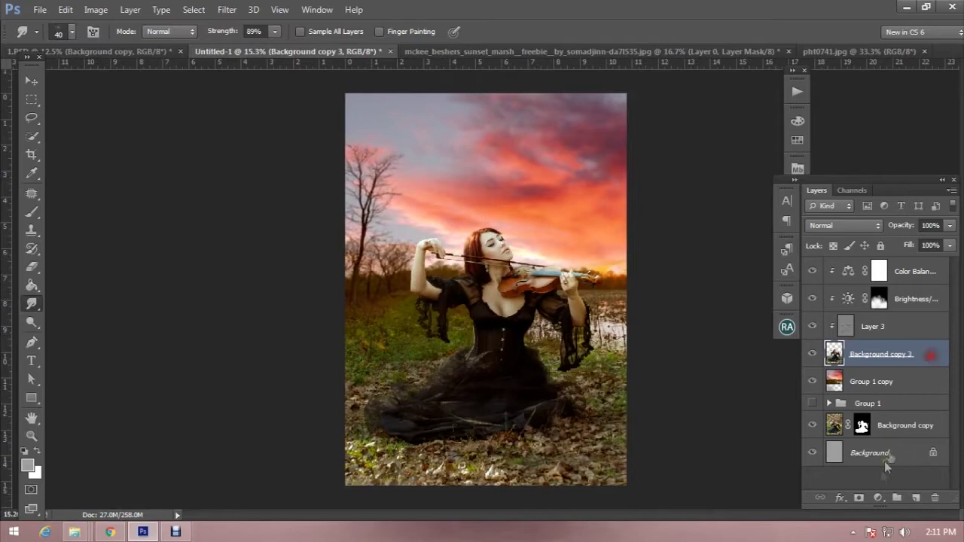
# - Add a clipped Warming Filter (85) photo filter at 38% density over the violinist
pyautogui.click(877, 497)
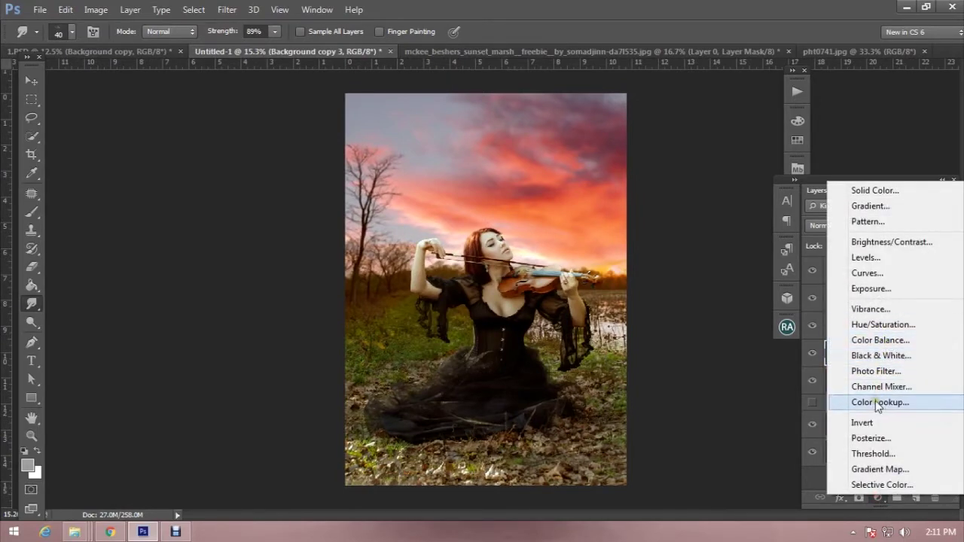
pyautogui.click(876, 371)
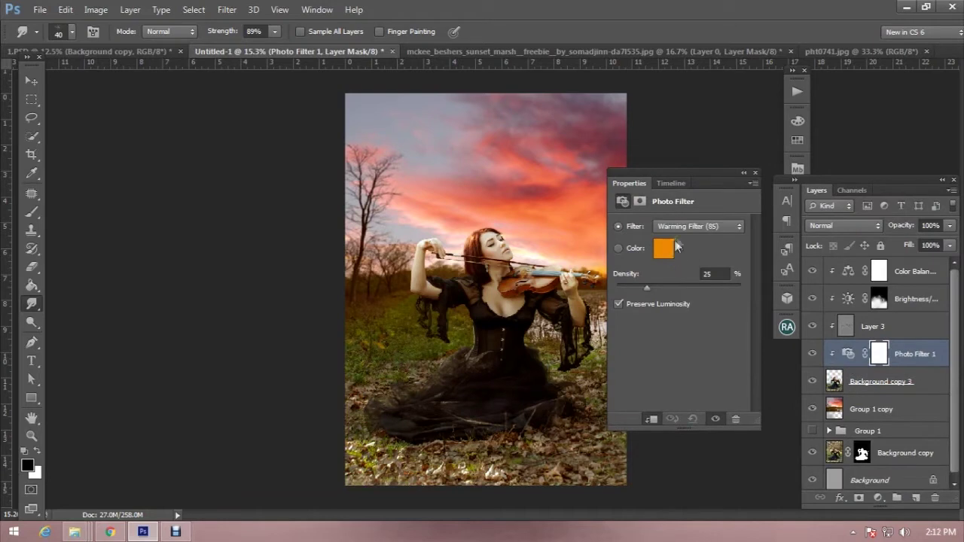
pyautogui.moveTo(649, 292); pyautogui.dragTo(659, 302)
pyautogui.click(756, 172)
pyautogui.hotkey('ctrl', '-')
pyautogui.scroll(5, 654, 257)
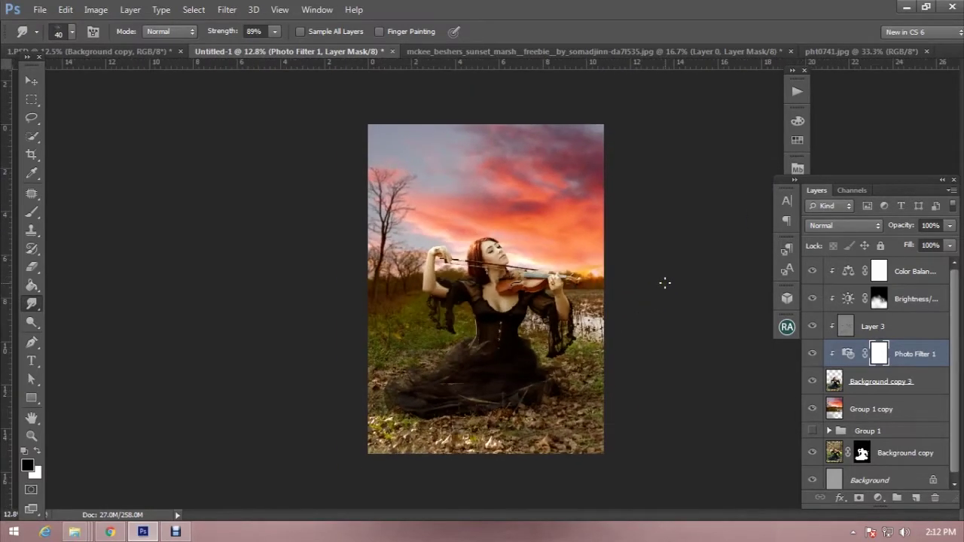
pyautogui.scroll(-1, 664, 282)
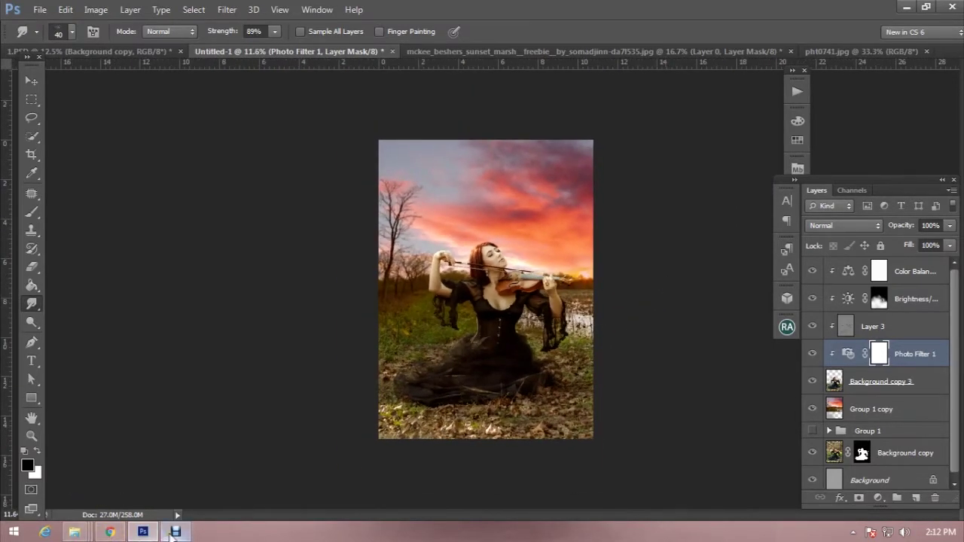
pyautogui.click(174, 532)
pyautogui.click(284, 400)
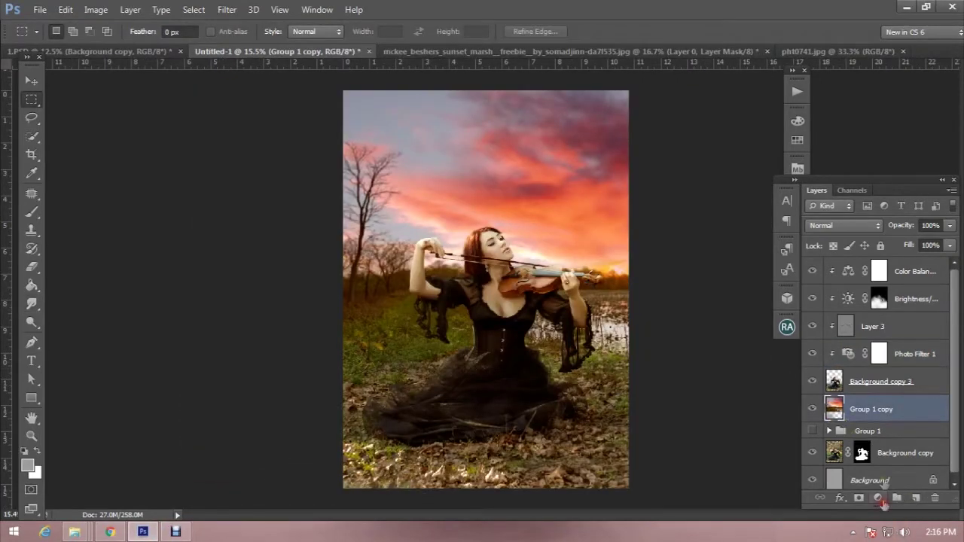
pyautogui.click(879, 499)
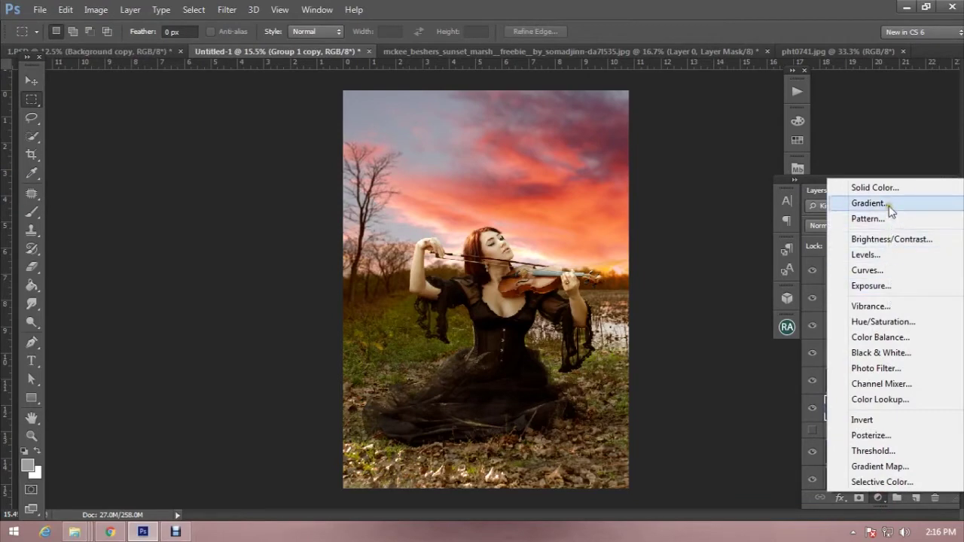
# - Add a Gradient Fill layer using the black-red-yellow preset gradient
pyautogui.click(869, 203)
pyautogui.click(812, 154)
pyautogui.moveTo(835, 188); pyautogui.dragTo(834, 249)
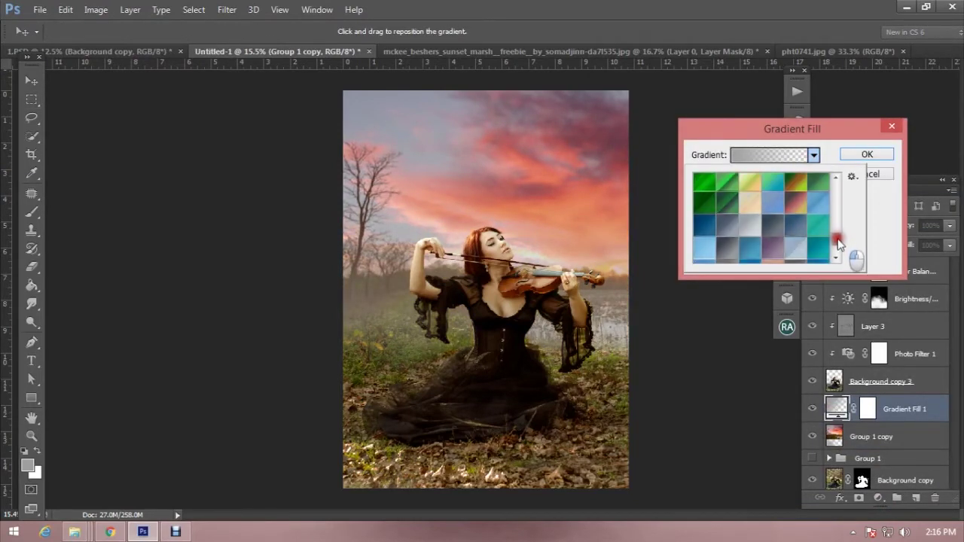
pyautogui.click(828, 237)
pyautogui.click(863, 154)
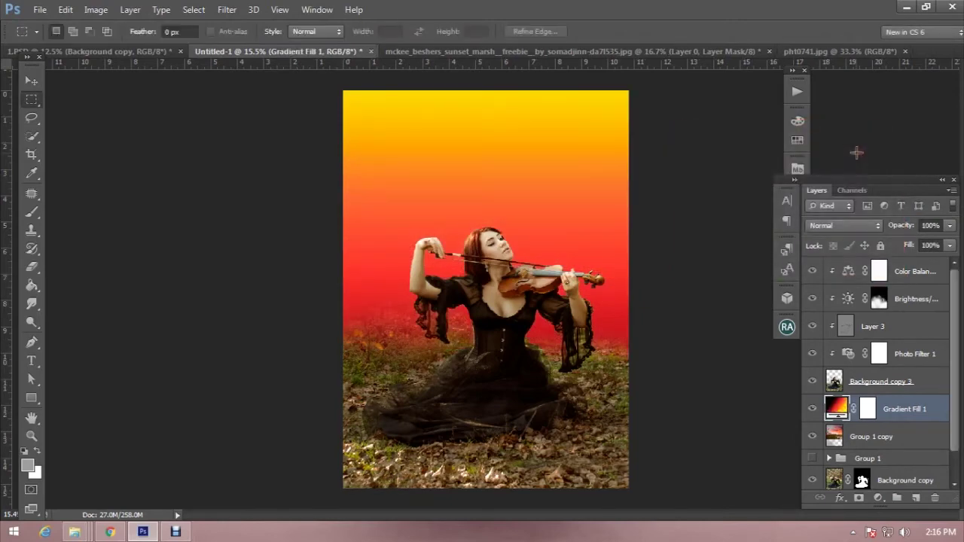
# - Make the gradient radial and reversed at 60% scale, blended in Screen mode
pyautogui.doubleClick(838, 409)
pyautogui.click(783, 177)
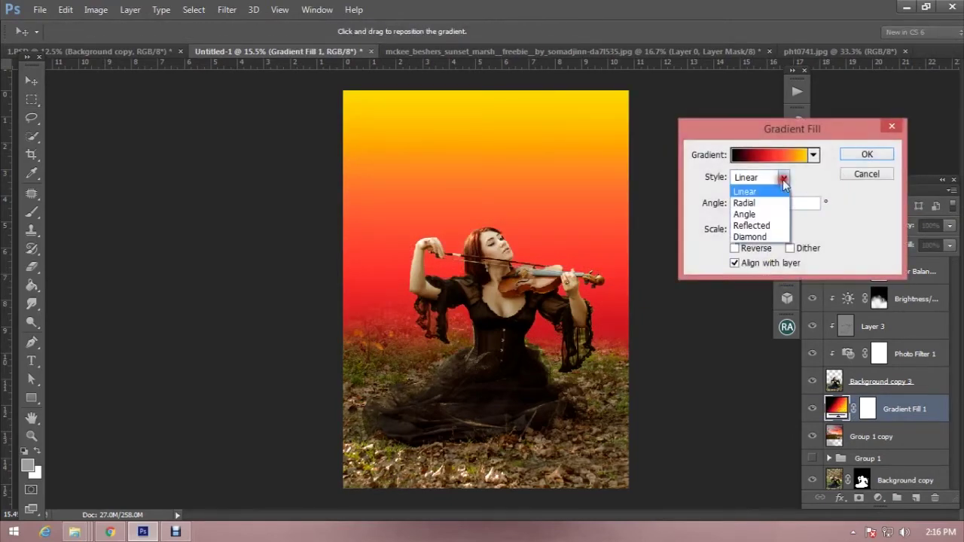
pyautogui.click(751, 203)
pyautogui.click(735, 248)
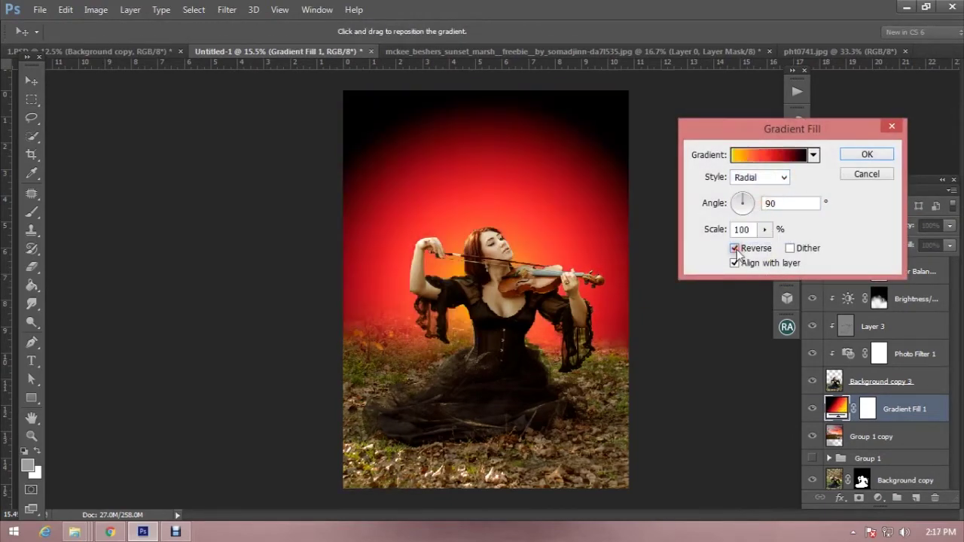
pyautogui.click(764, 230)
pyautogui.moveTo(767, 246); pyautogui.dragTo(763, 248)
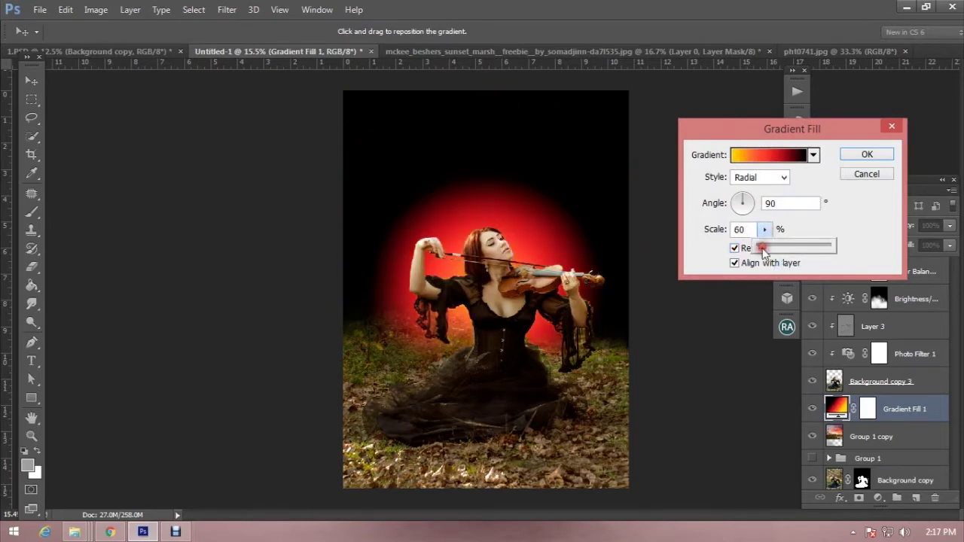
pyautogui.click(867, 153)
pyautogui.click(850, 226)
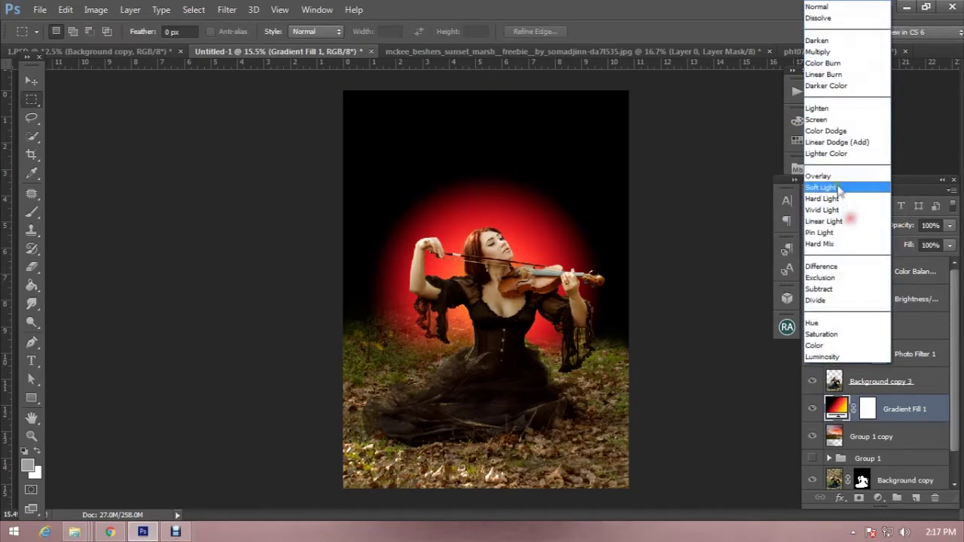
pyautogui.click(832, 120)
# - Shrink the glow to 41% scale and position it on the sunset beside the violin
pyautogui.click(30, 81)
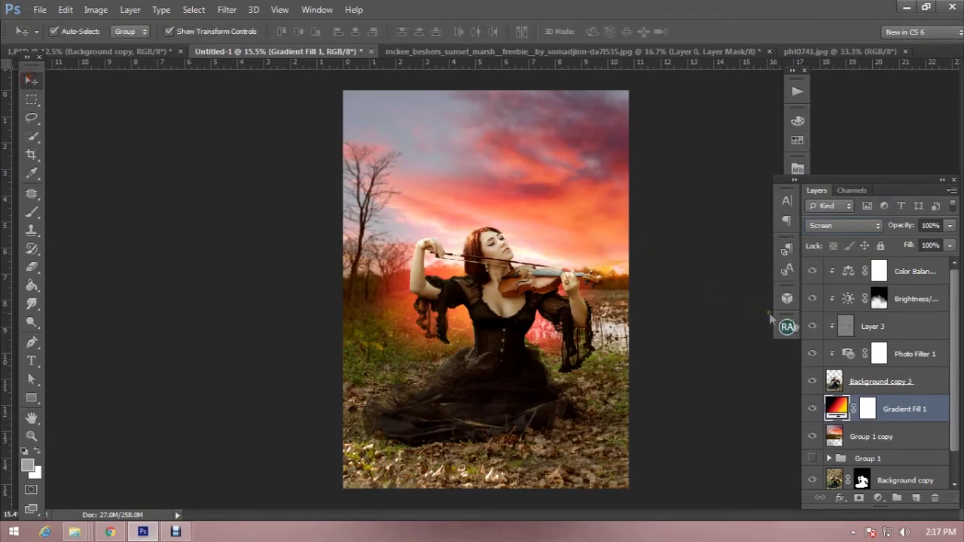
pyautogui.doubleClick(837, 407)
pyautogui.moveTo(669, 206)
pyautogui.mouseDown()
pyautogui.moveTo(699, 229)
pyautogui.moveTo(685, 226)
pyautogui.mouseUp()
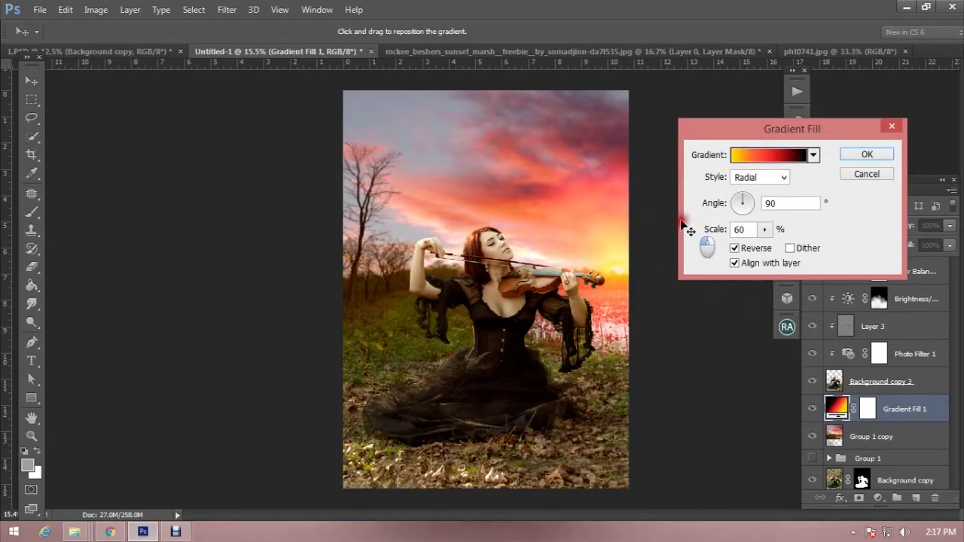
pyautogui.click(765, 231)
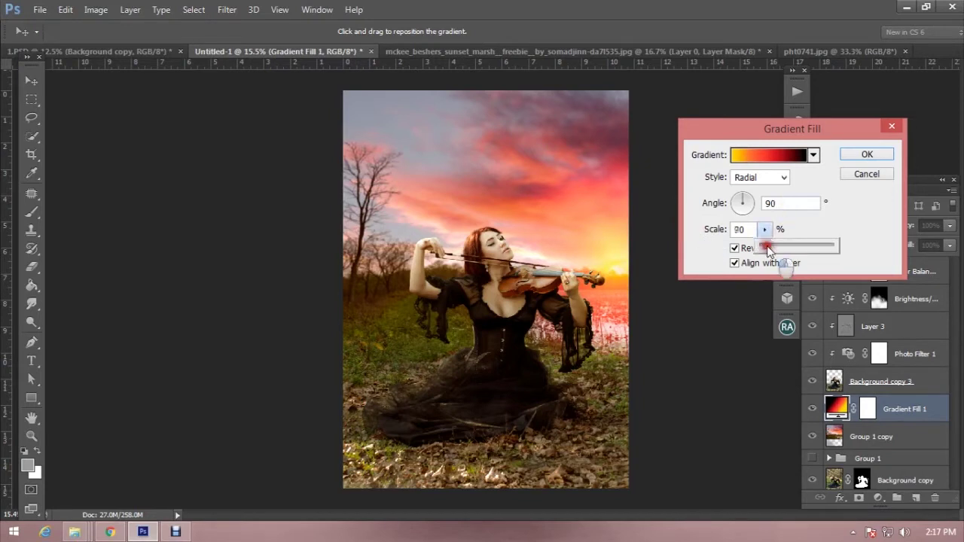
pyautogui.moveTo(768, 251); pyautogui.dragTo(766, 251)
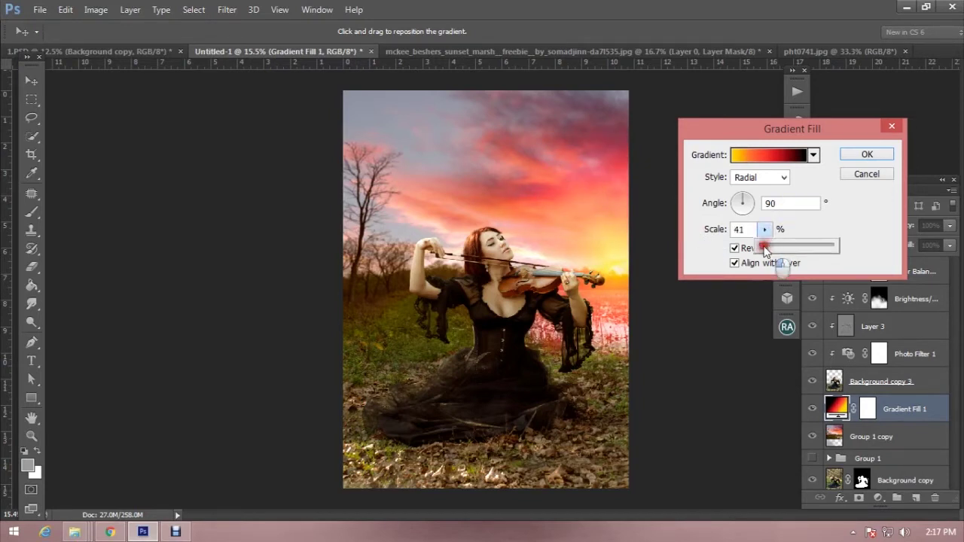
pyautogui.moveTo(766, 252); pyautogui.dragTo(767, 252)
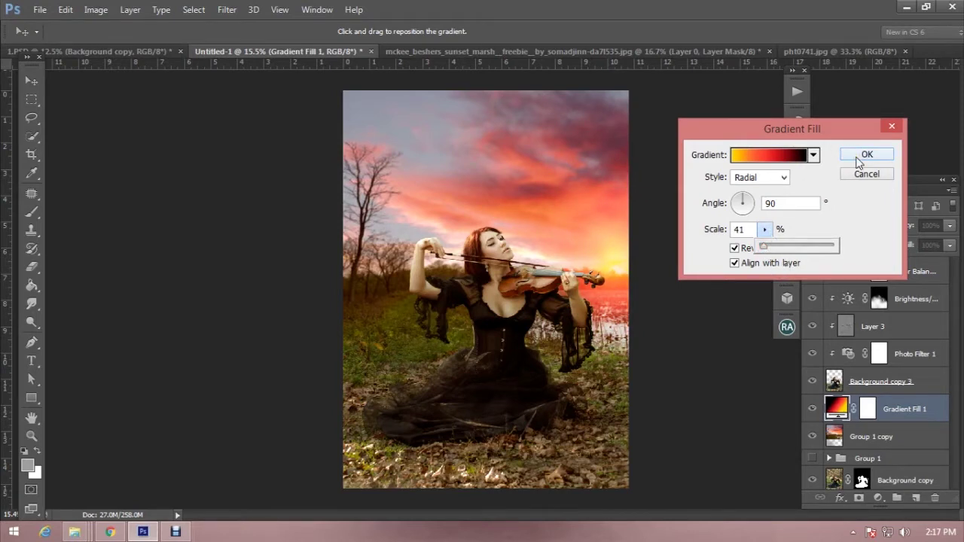
pyautogui.moveTo(617, 269); pyautogui.dragTo(632, 278)
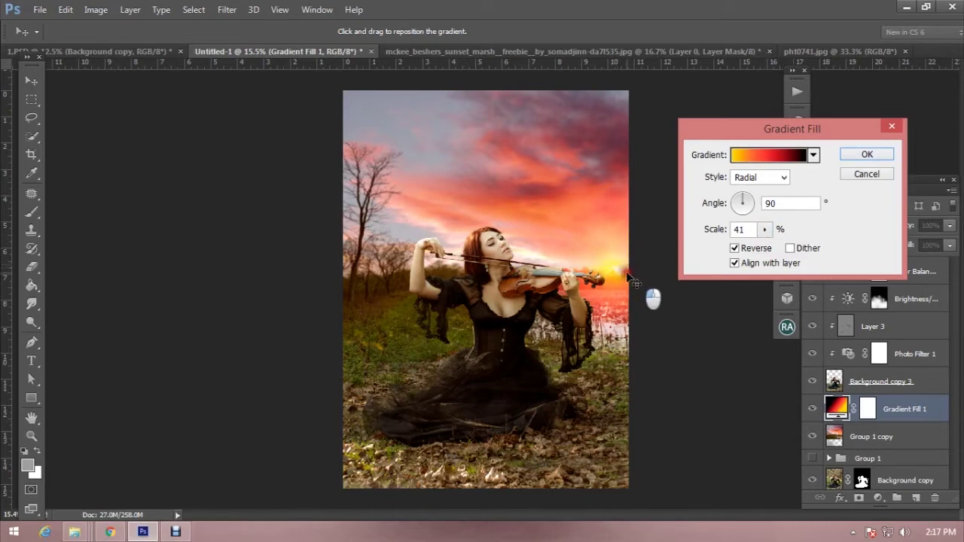
pyautogui.click(855, 155)
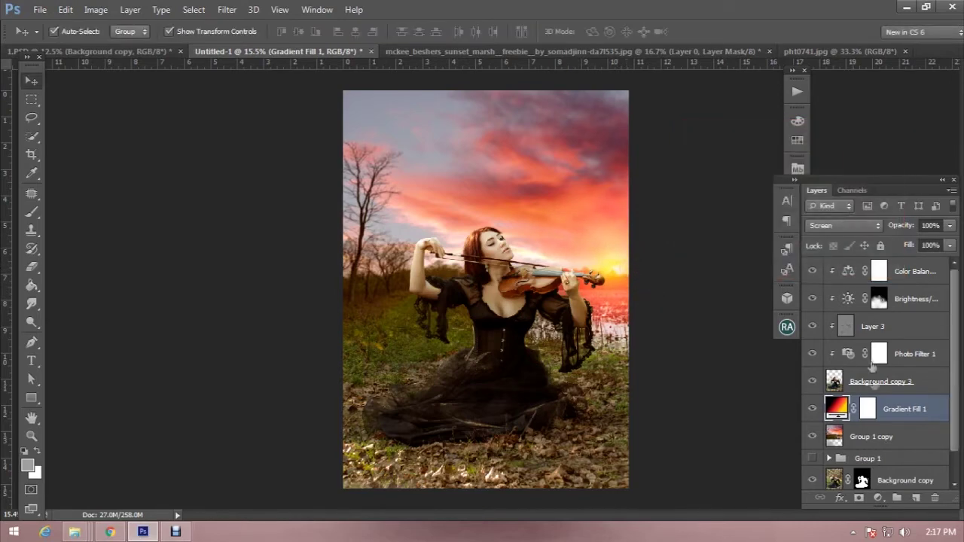
pyautogui.click(927, 385)
# - Give Background copy 3 an Overlay inner shadow using a sampled pale yellow sunset colour
pyautogui.doubleClick(931, 382)
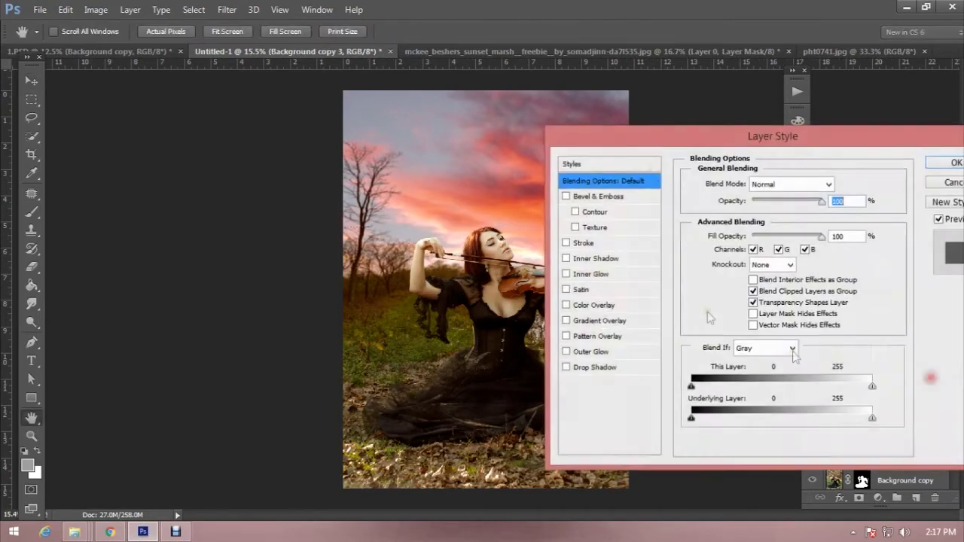
pyautogui.click(605, 256)
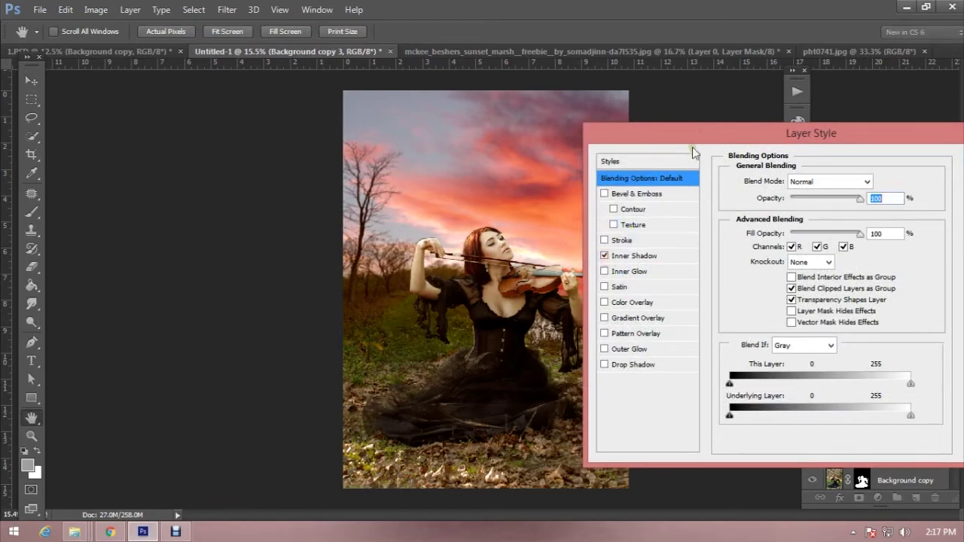
pyautogui.click(636, 258)
pyautogui.click(878, 182)
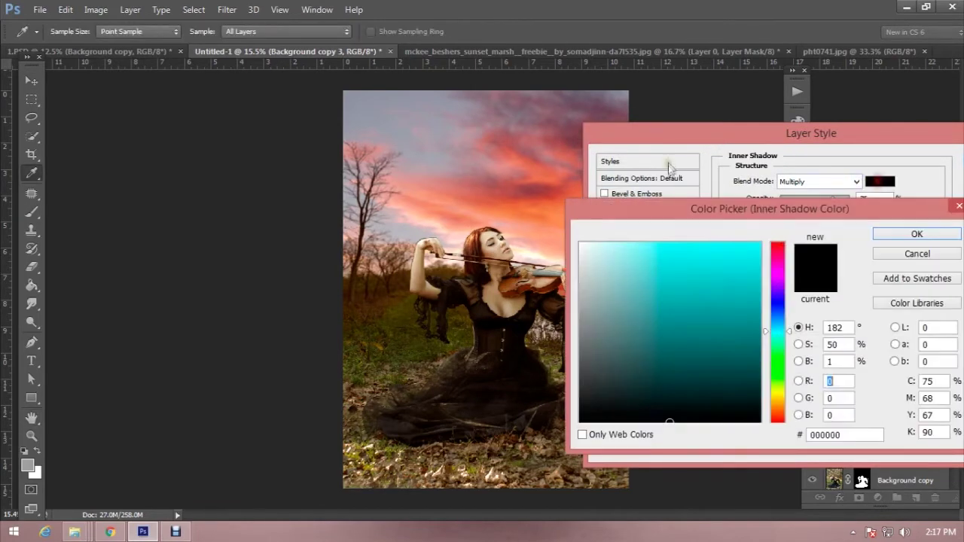
pyautogui.moveTo(679, 211); pyautogui.dragTo(791, 211)
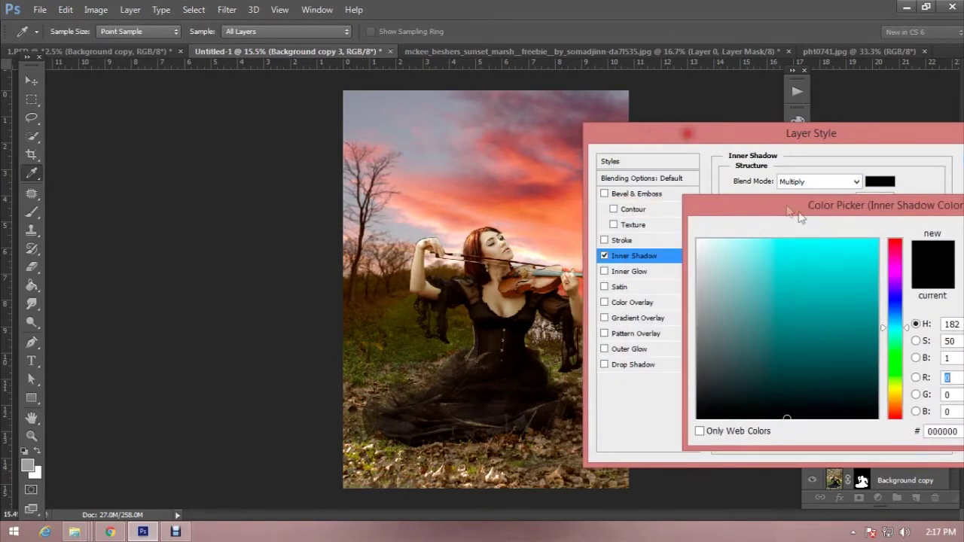
pyautogui.moveTo(722, 205); pyautogui.dragTo(568, 210)
pyautogui.click(847, 254)
pyautogui.moveTo(837, 136)
pyautogui.mouseDown()
pyautogui.moveTo(251, 140)
pyautogui.moveTo(231, 164)
pyautogui.moveTo(218, 157)
pyautogui.mouseUp()
pyautogui.click(250, 195)
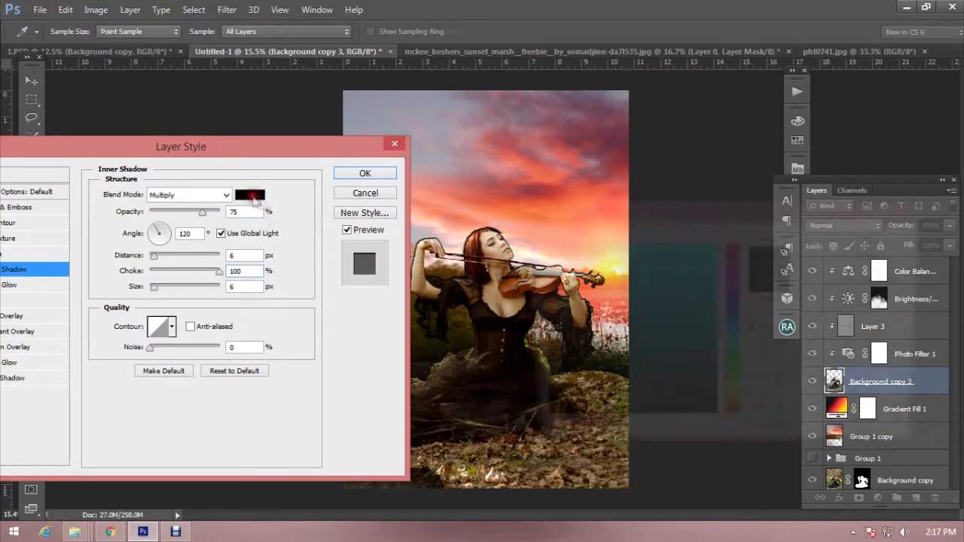
pyautogui.moveTo(655, 191); pyautogui.dragTo(760, 193)
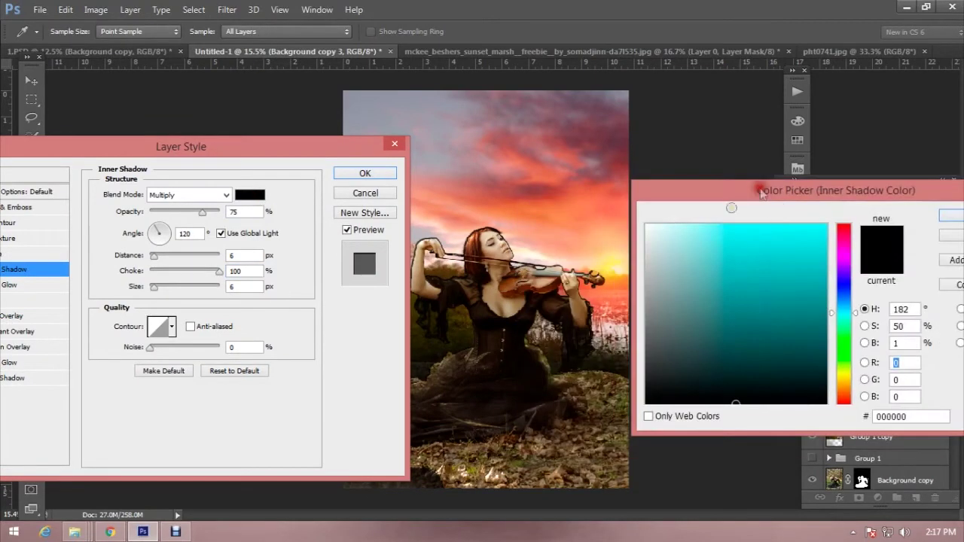
pyautogui.click(597, 263)
pyautogui.click(948, 217)
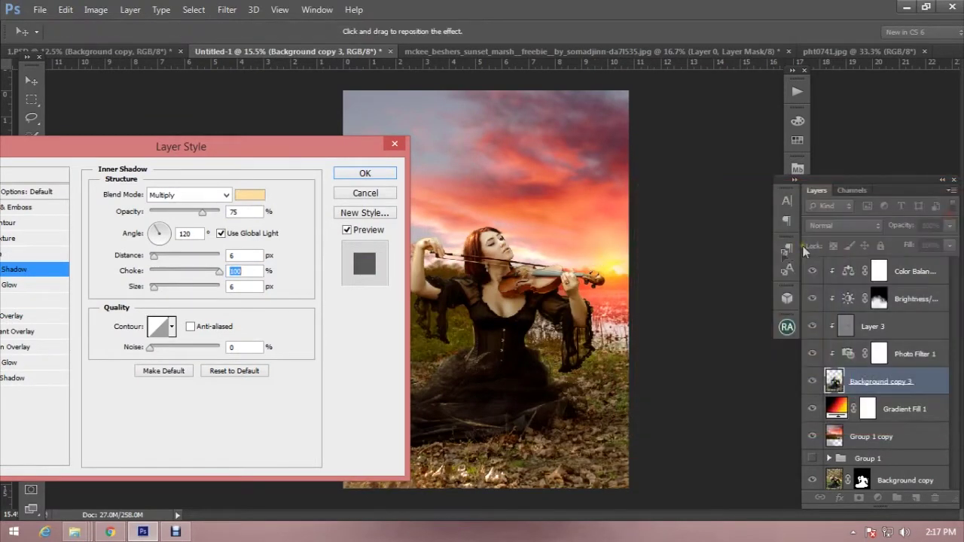
pyautogui.click(208, 195)
pyautogui.click(193, 178)
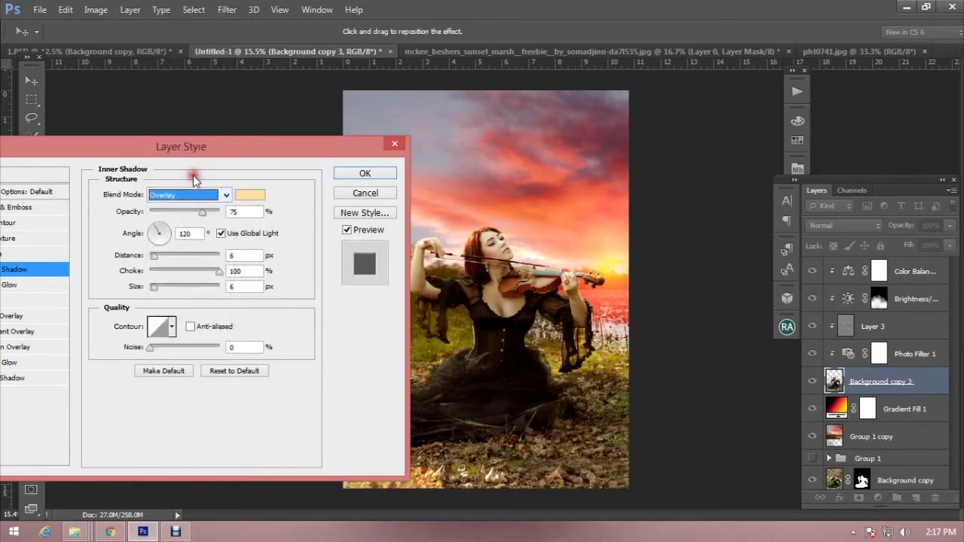
# - Set the inner shadow to about 53% opacity, choke 0, distance 45 px, size 76 px
pyautogui.moveTo(334, 156); pyautogui.dragTo(253, 161)
pyautogui.moveTo(533, 300); pyautogui.dragTo(528, 304)
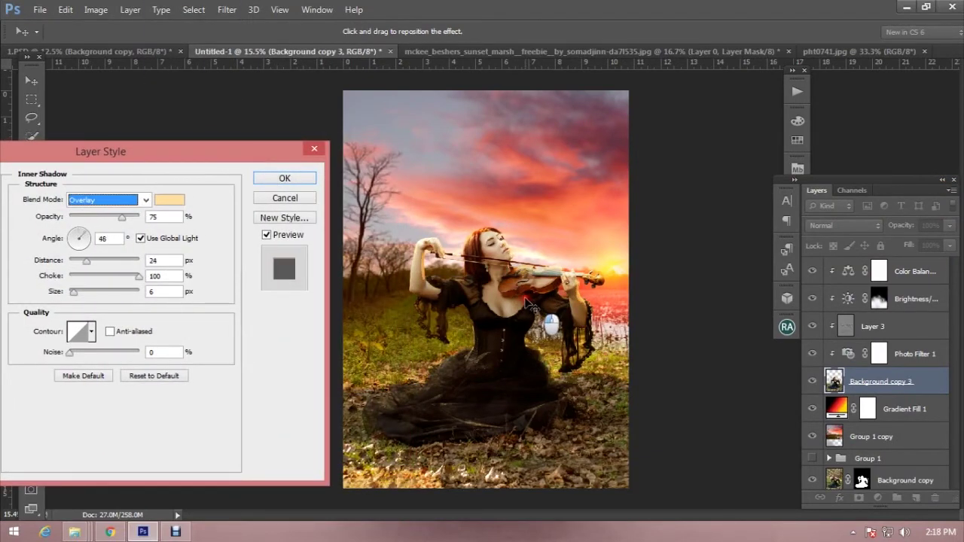
pyautogui.moveTo(122, 216); pyautogui.dragTo(100, 216)
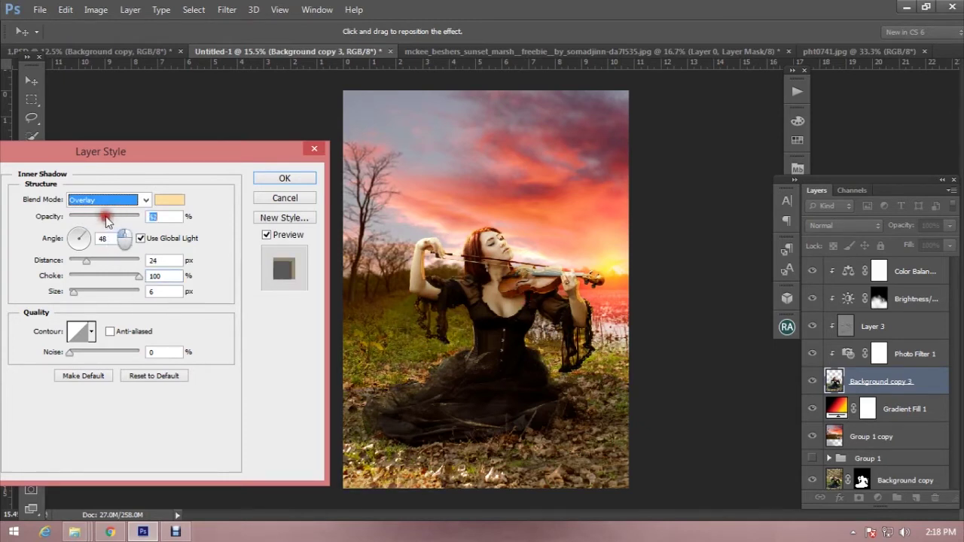
pyautogui.moveTo(138, 277)
pyautogui.mouseDown()
pyautogui.moveTo(58, 280)
pyautogui.moveTo(82, 292)
pyautogui.mouseUp()
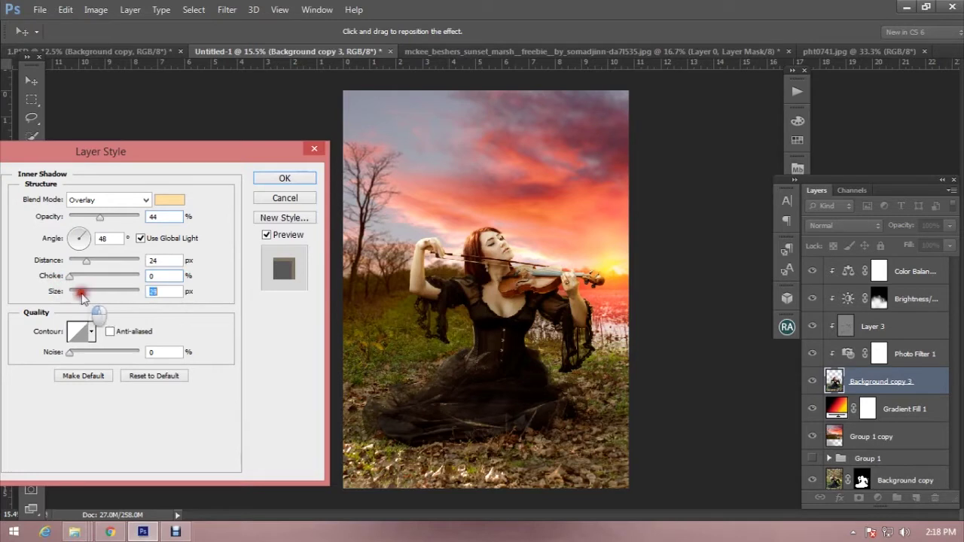
pyautogui.moveTo(111, 262); pyautogui.dragTo(102, 262)
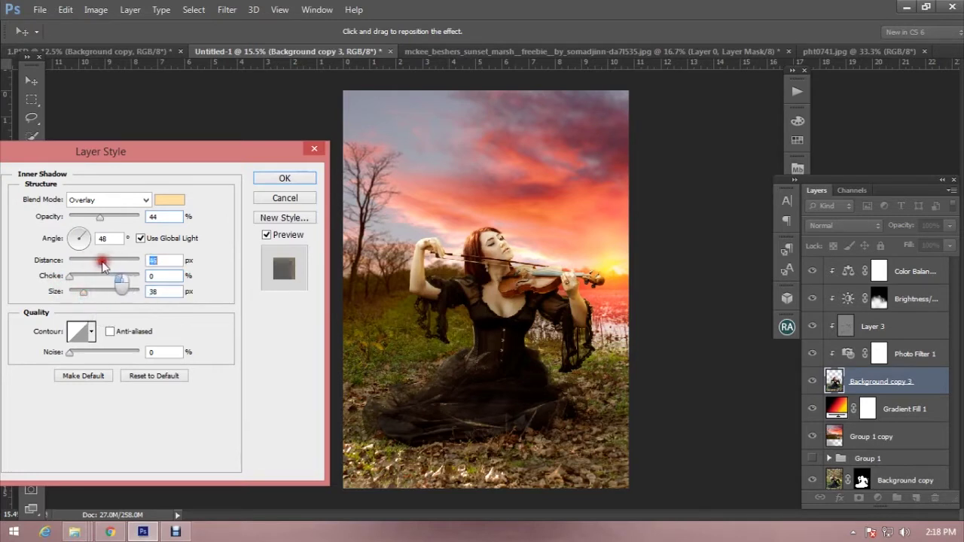
pyautogui.moveTo(101, 220)
pyautogui.mouseDown()
pyautogui.moveTo(123, 217)
pyautogui.moveTo(86, 216)
pyautogui.moveTo(106, 225)
pyautogui.mouseUp()
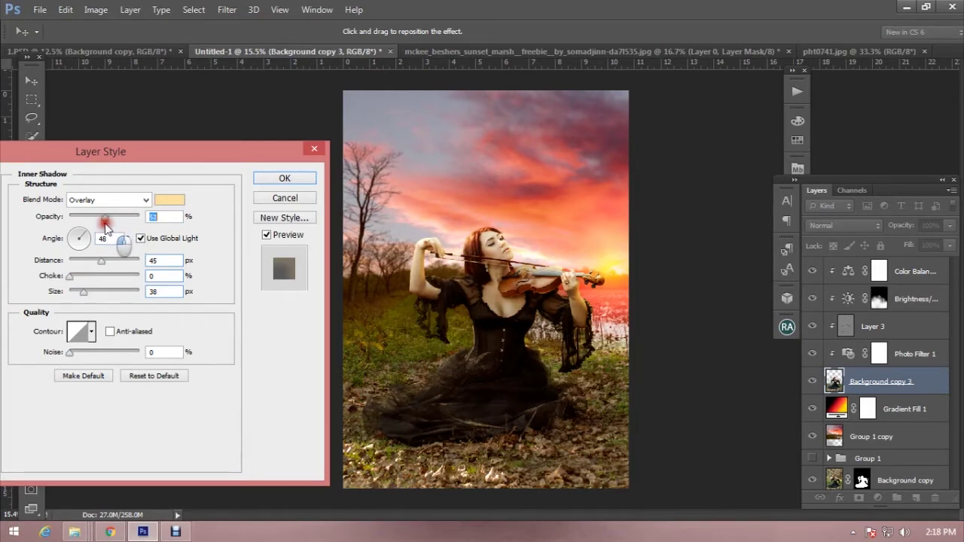
pyautogui.click(75, 277)
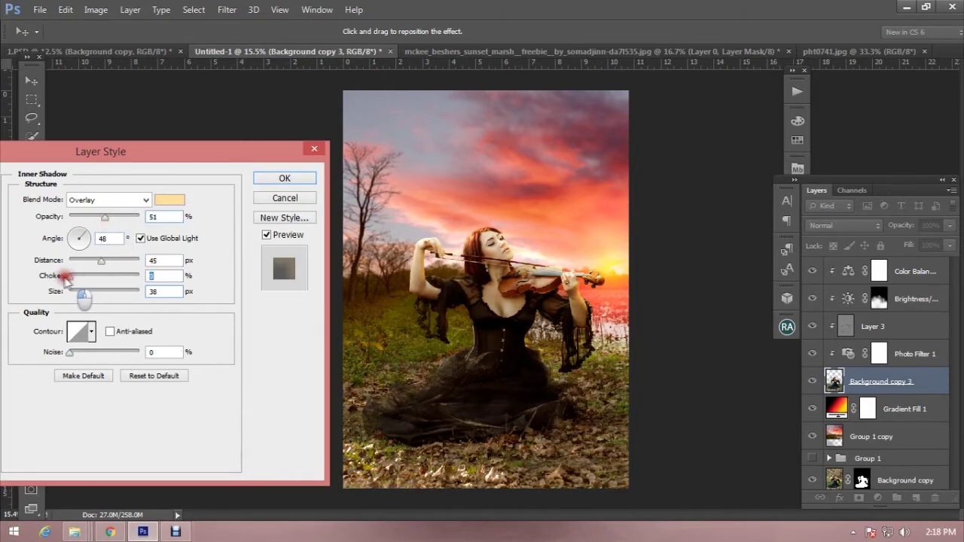
pyautogui.moveTo(80, 294)
pyautogui.mouseDown()
pyautogui.moveTo(89, 304)
pyautogui.moveTo(94, 293)
pyautogui.mouseUp()
pyautogui.click(118, 218)
pyautogui.moveTo(118, 218)
pyautogui.mouseDown()
pyautogui.moveTo(107, 221)
pyautogui.moveTo(141, 221)
pyautogui.moveTo(117, 226)
pyautogui.mouseUp()
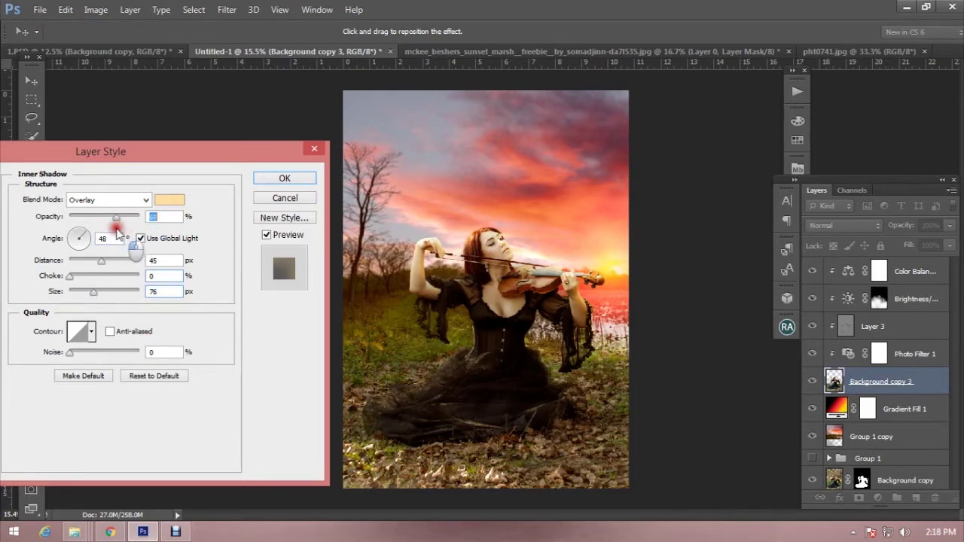
pyautogui.click(284, 181)
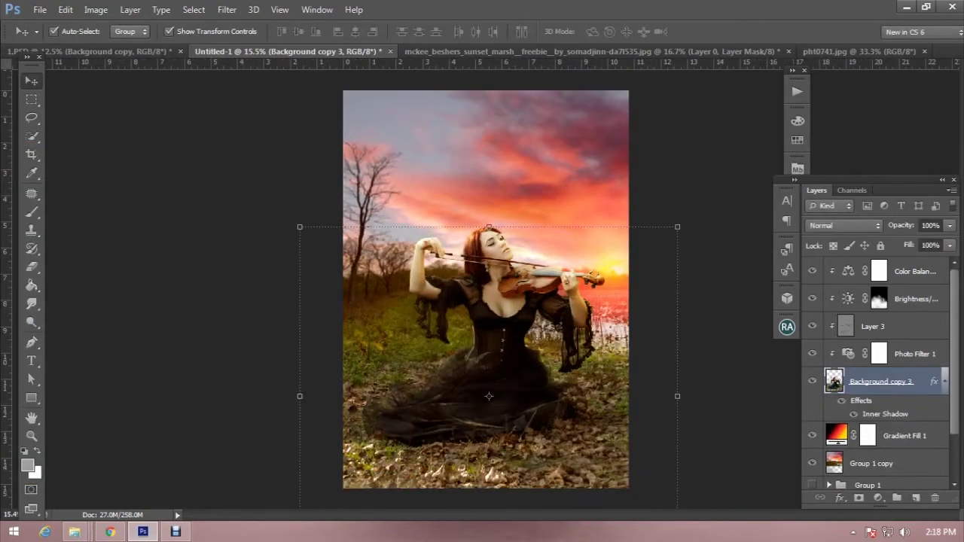
pyautogui.rightClick(935, 388)
# - Convert Background copy 3's inner shadow into its own layer, accepting the warning
pyautogui.click(850, 339)
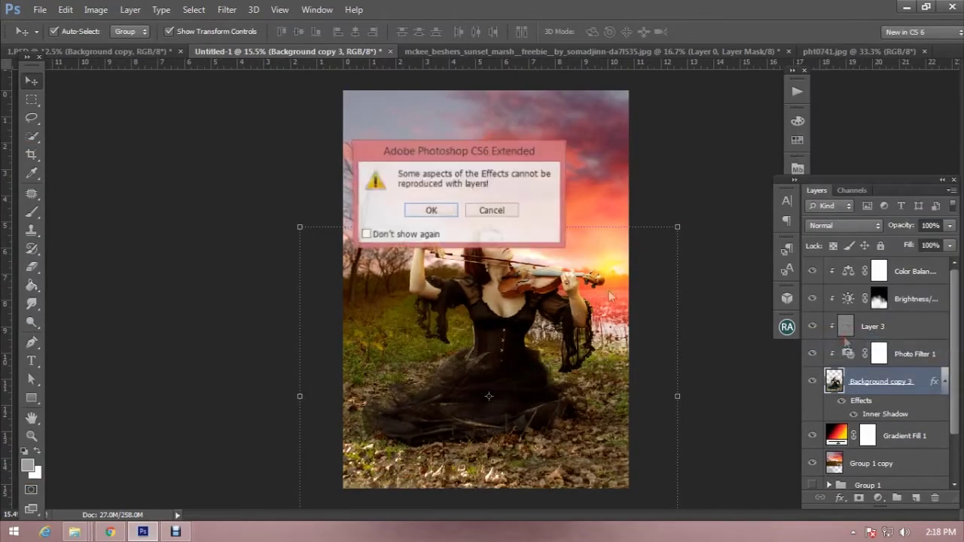
pyautogui.click(429, 211)
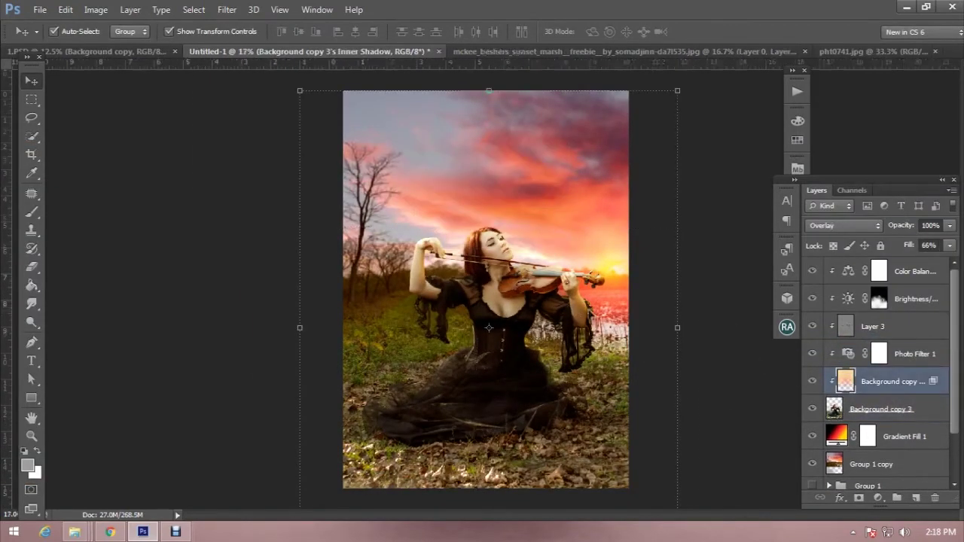
pyautogui.scroll(2, 572, 324)
pyautogui.scroll(1, 573, 323)
pyautogui.scroll(-2, 537, 318)
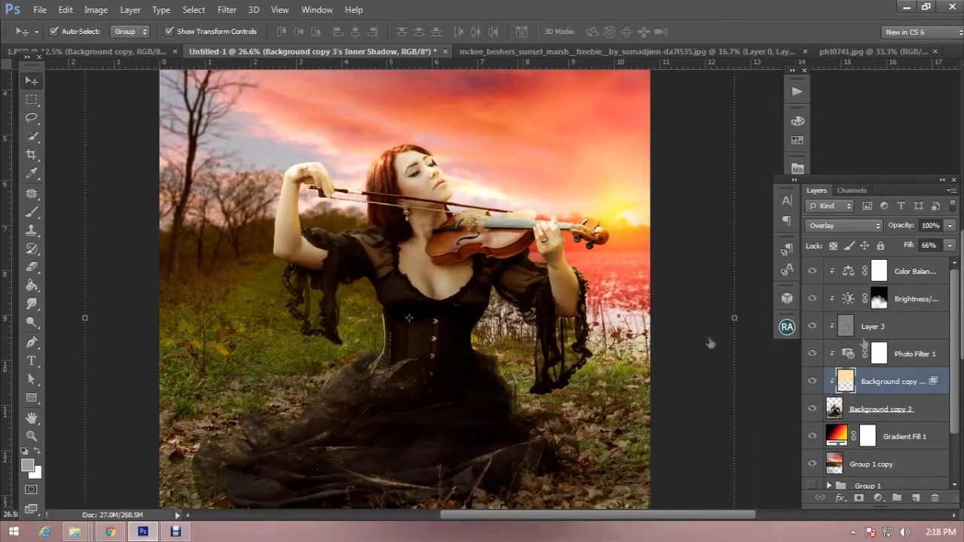
# - Erase the rim light at the left edge, over the grass and trees, and around the neckline
pyautogui.click(31, 265)
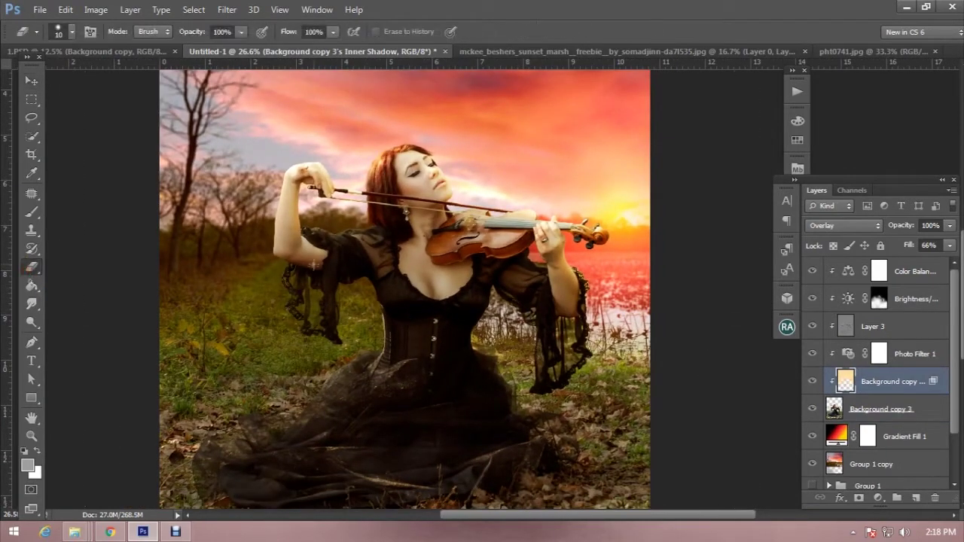
pyautogui.rightClick(314, 265)
pyautogui.press('Escape')
pyautogui.scroll(-2, 268, 323)
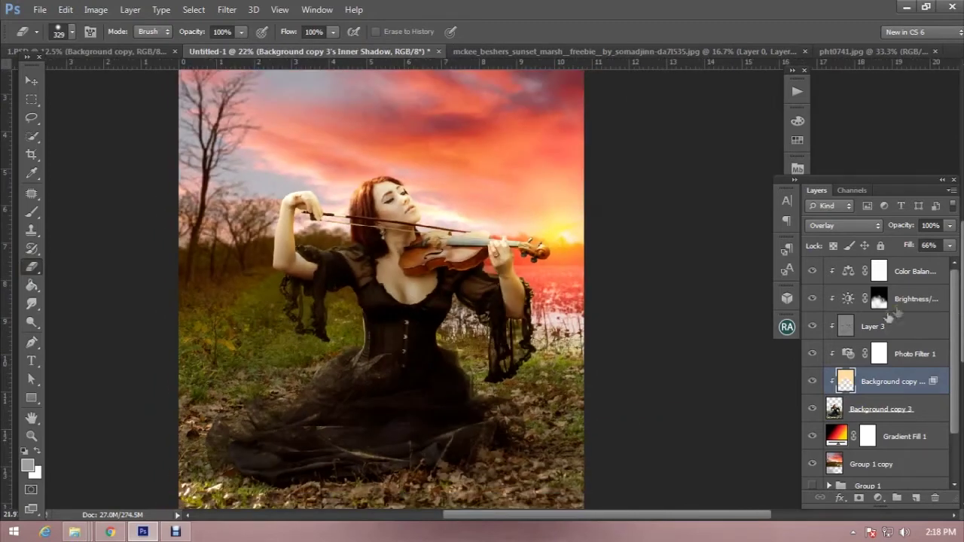
pyautogui.click(812, 381)
pyautogui.click(812, 381)
pyautogui.moveTo(438, 370); pyautogui.dragTo(457, 394)
pyautogui.moveTo(185, 331); pyautogui.dragTo(256, 239)
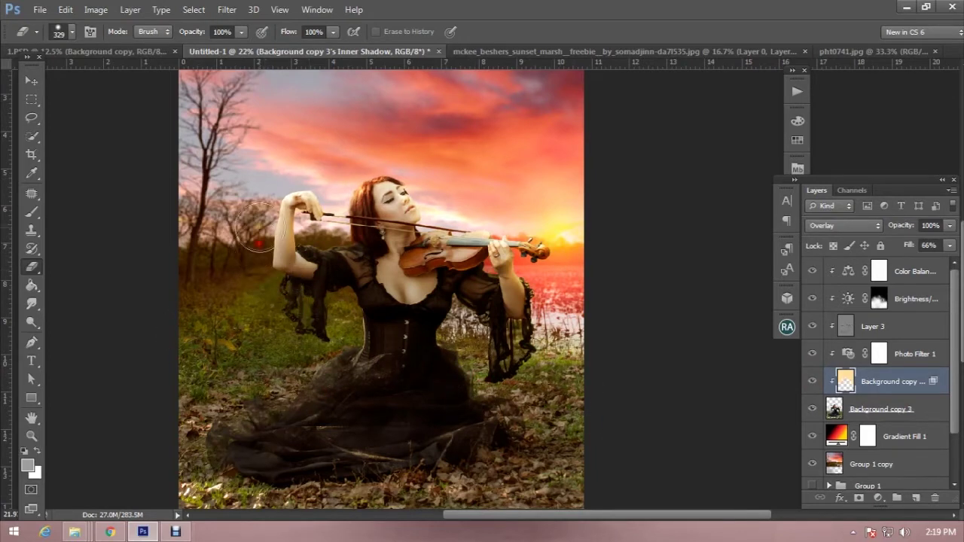
pyautogui.moveTo(311, 301)
pyautogui.mouseDown()
pyautogui.moveTo(493, 292)
pyautogui.moveTo(450, 329)
pyautogui.moveTo(509, 327)
pyautogui.mouseUp()
pyautogui.click(812, 382)
pyautogui.click(812, 382)
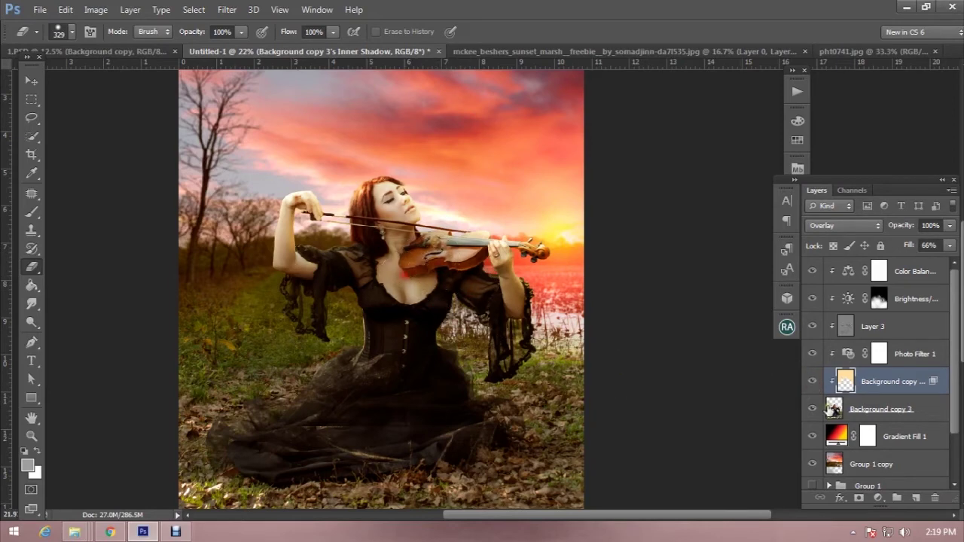
pyautogui.click(812, 382)
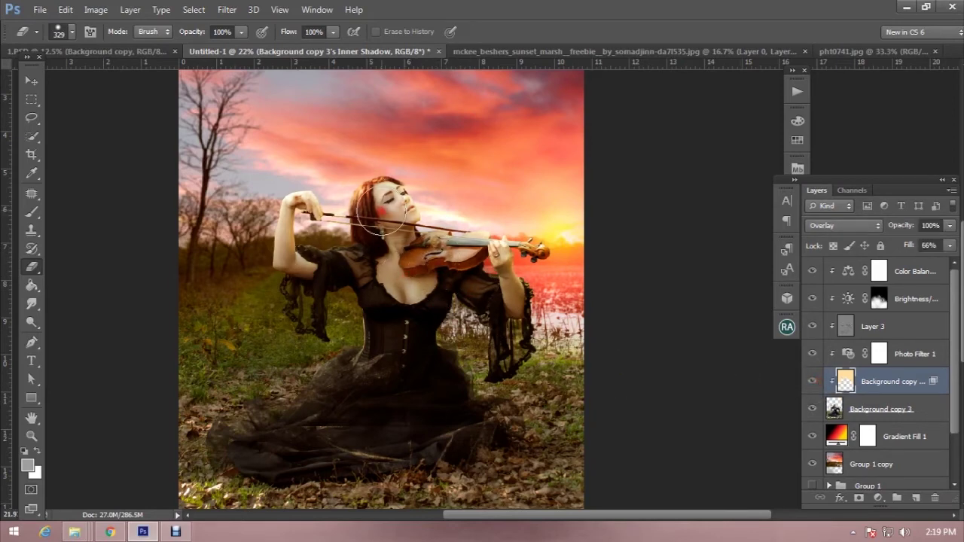
# - Reduce the eraser to 112 px and erase the rim light along the right sleeve
pyautogui.scroll(2, 381, 218)
pyautogui.rightClick(551, 168)
pyautogui.moveTo(638, 210); pyautogui.dragTo(636, 208)
pyautogui.press('Return')
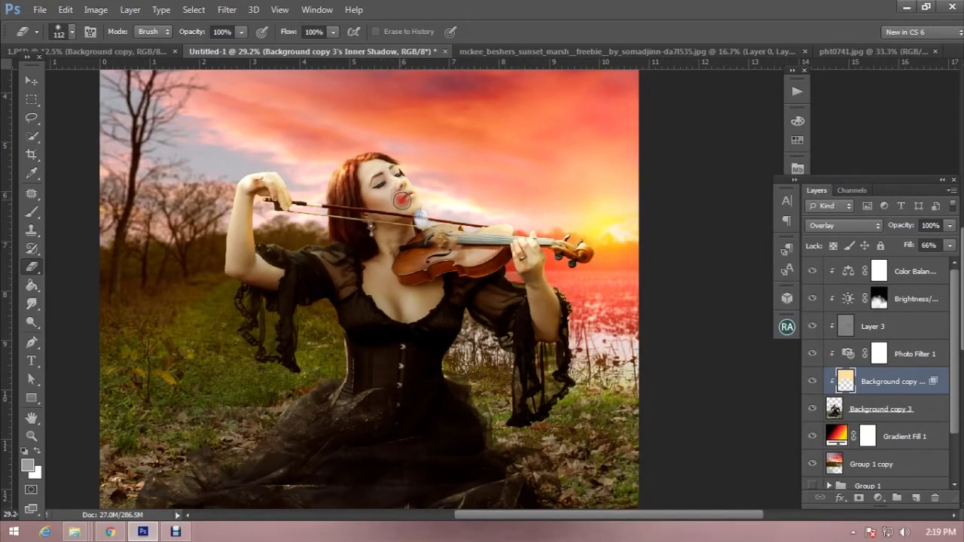
pyautogui.scroll(-2, 381, 197)
pyautogui.click(811, 381)
pyautogui.moveTo(498, 274); pyautogui.dragTo(506, 362)
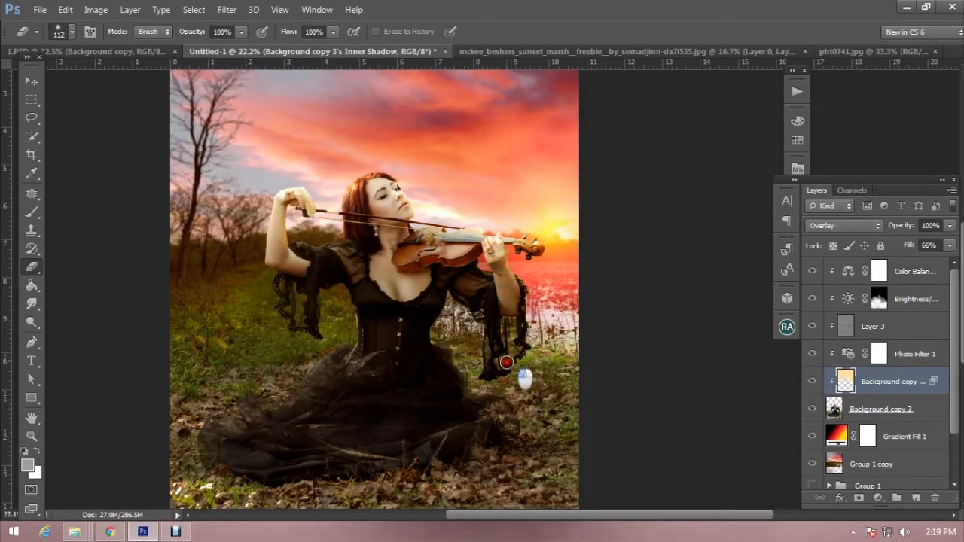
# - Set the eraser to 411 px, compare the Overlay layer, and lower its opacity to 78%
pyautogui.rightClick(506, 362)
pyautogui.doubleClick(628, 185)
pyautogui.write('411')
pyautogui.press('Return')
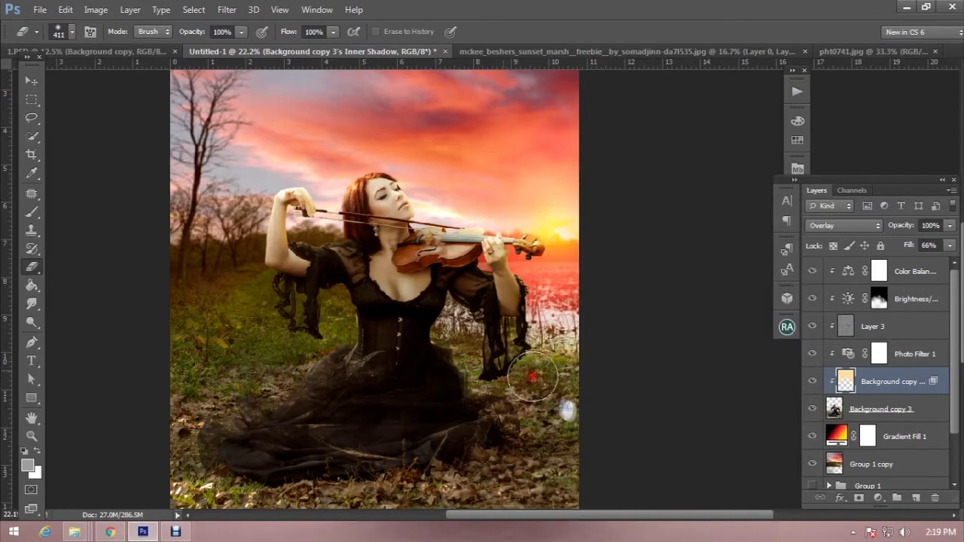
pyautogui.click(812, 381)
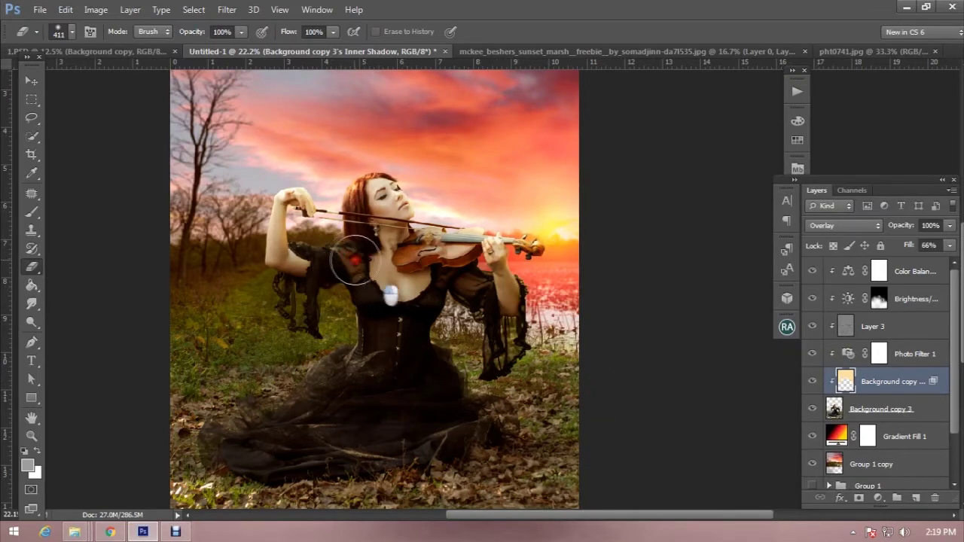
pyautogui.scroll(-2, 474, 373)
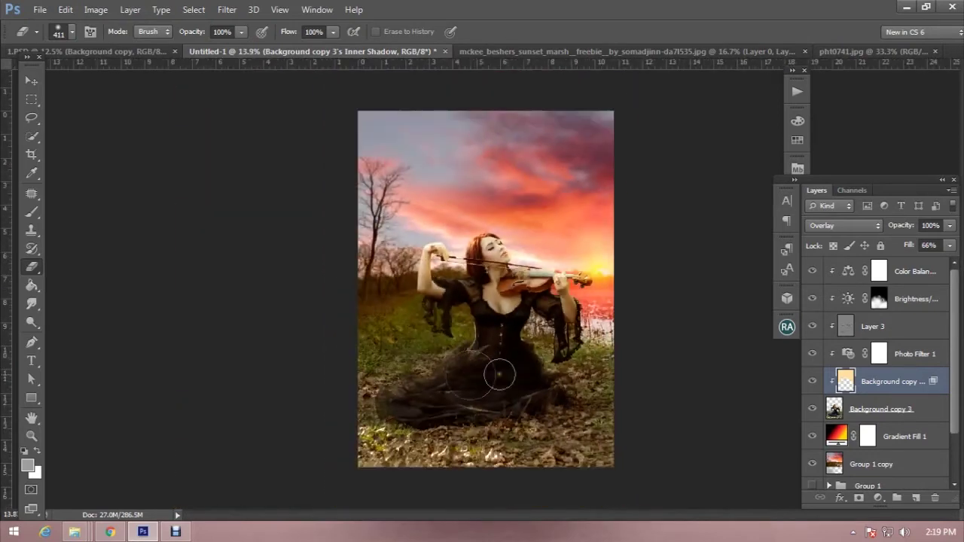
pyautogui.click(813, 382)
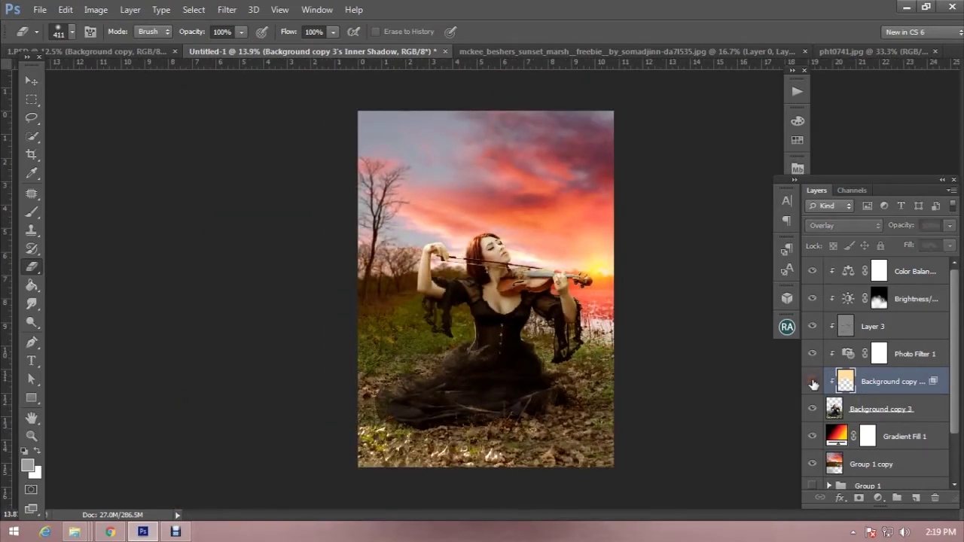
pyautogui.moveTo(897, 226); pyautogui.dragTo(885, 226)
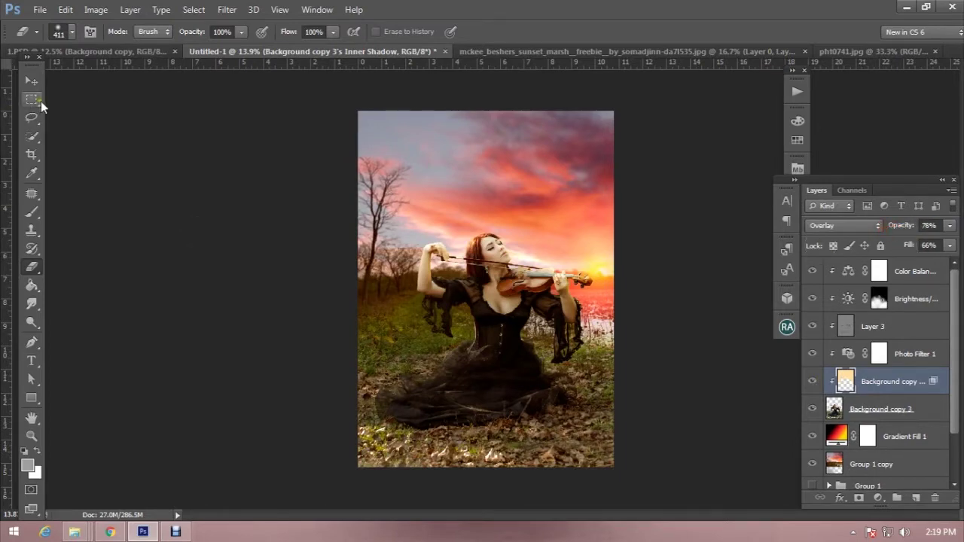
pyautogui.click(30, 99)
pyautogui.hotkey('ctrl', '-')
pyautogui.scroll(3, 580, 349)
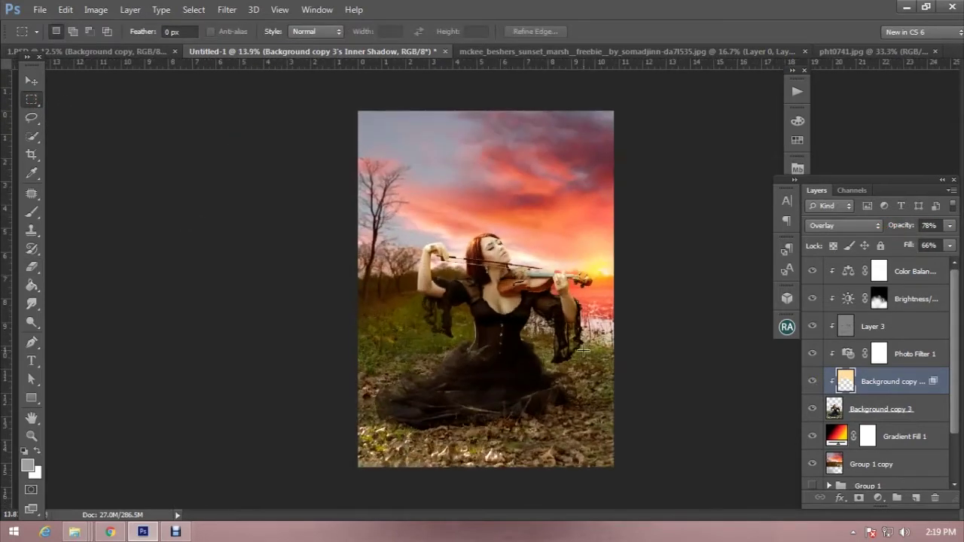
# - Add a Color Balance adjustment on top and shift its midtones toward red and yellow
pyautogui.scroll(-1, 582, 350)
pyautogui.click(941, 274)
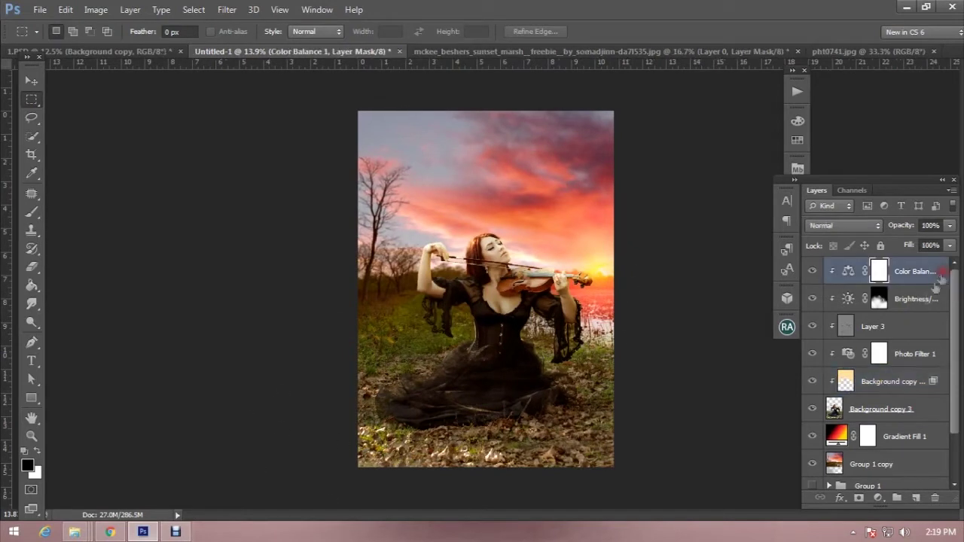
pyautogui.click(877, 498)
pyautogui.click(875, 340)
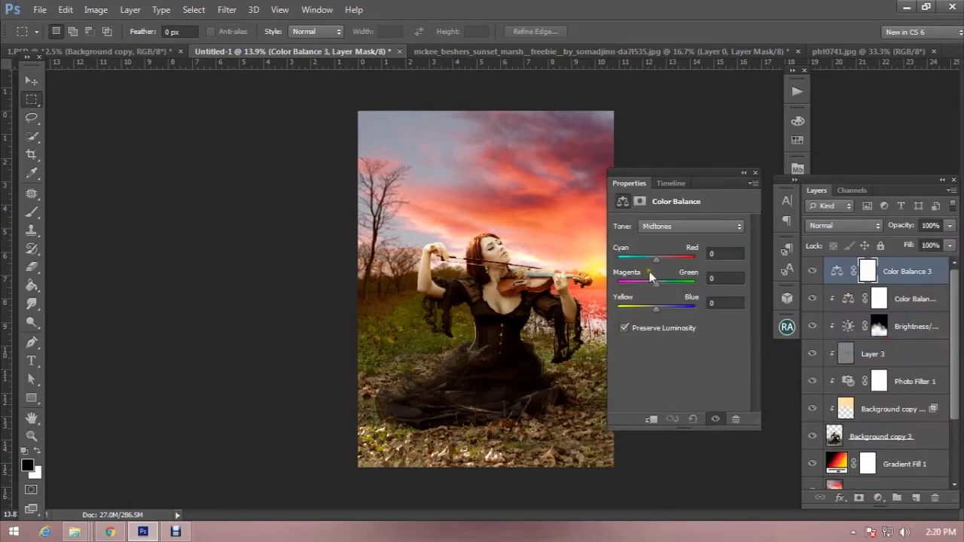
pyautogui.moveTo(653, 262); pyautogui.dragTo(649, 288)
pyautogui.moveTo(654, 310); pyautogui.dragTo(644, 310)
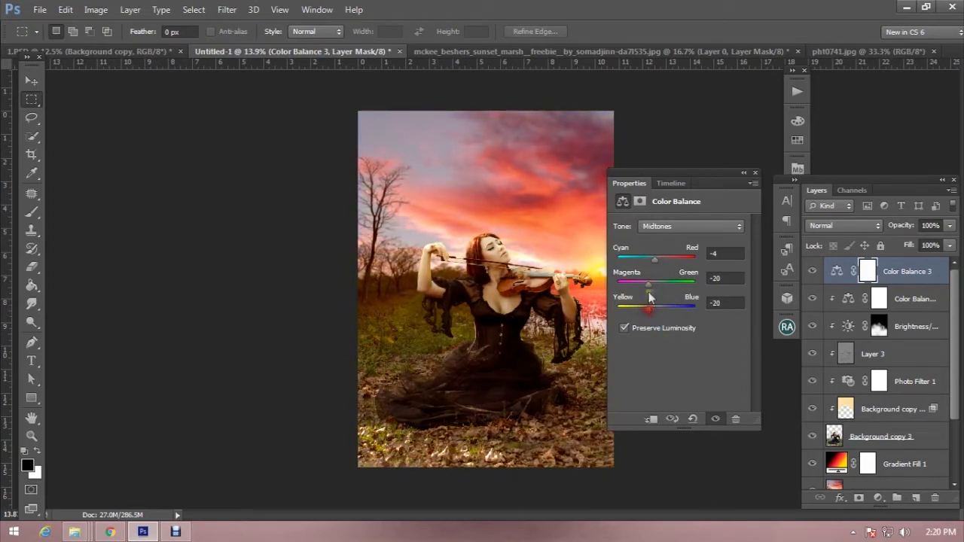
# - Shift the Color Balance shadows slightly toward red and blue
pyautogui.click(680, 226)
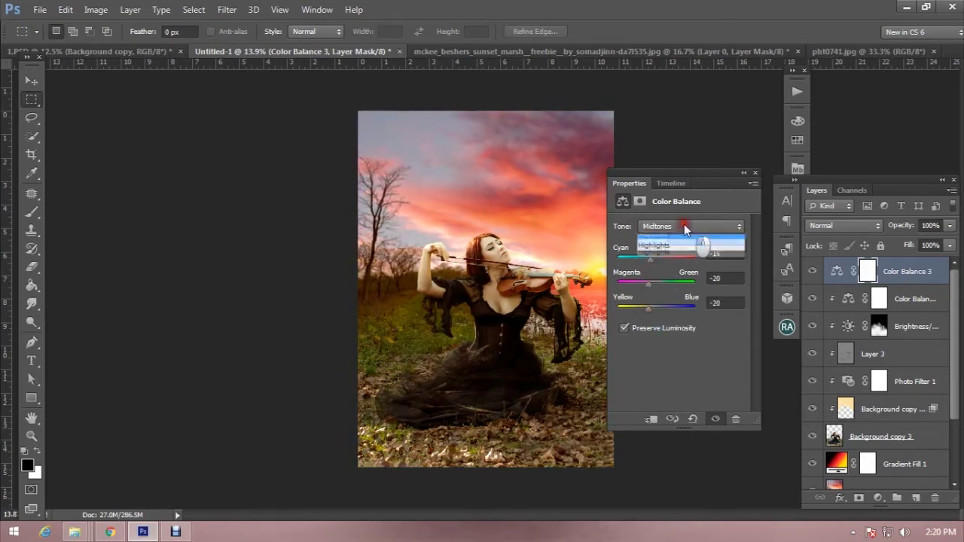
pyautogui.click(676, 241)
pyautogui.moveTo(659, 259); pyautogui.dragTo(649, 282)
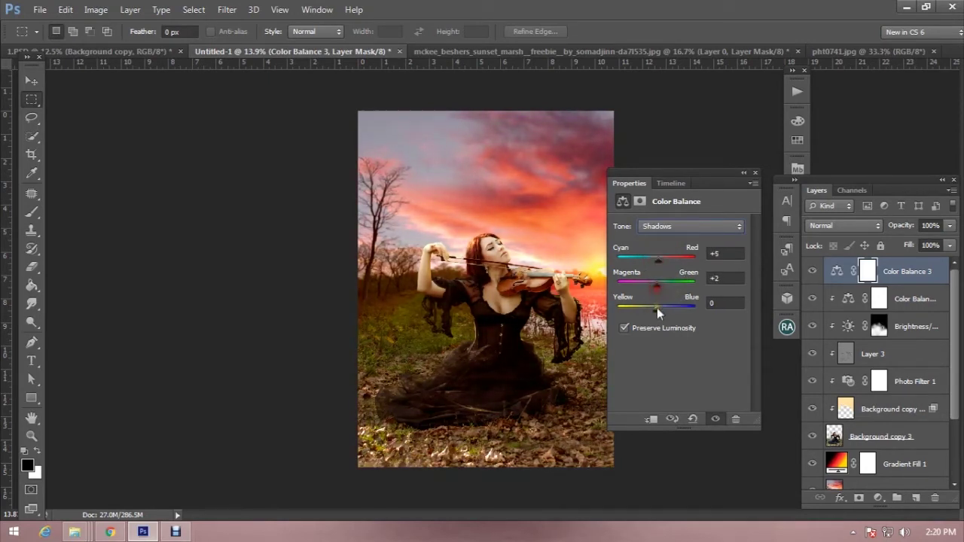
pyautogui.moveTo(649, 309); pyautogui.dragTo(662, 309)
pyautogui.moveTo(658, 260); pyautogui.dragTo(655, 261)
# - Set the Color Balance highlights to Red +2, Green +5, Blue -4
pyautogui.click(687, 228)
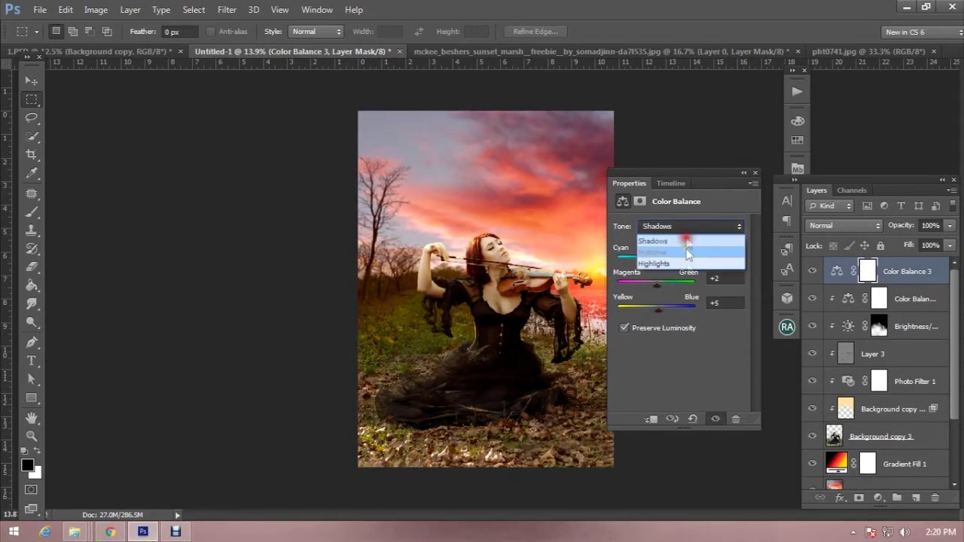
pyautogui.click(653, 263)
pyautogui.moveTo(655, 259)
pyautogui.mouseDown()
pyautogui.moveTo(664, 263)
pyautogui.moveTo(652, 263)
pyautogui.moveTo(660, 286)
pyautogui.mouseUp()
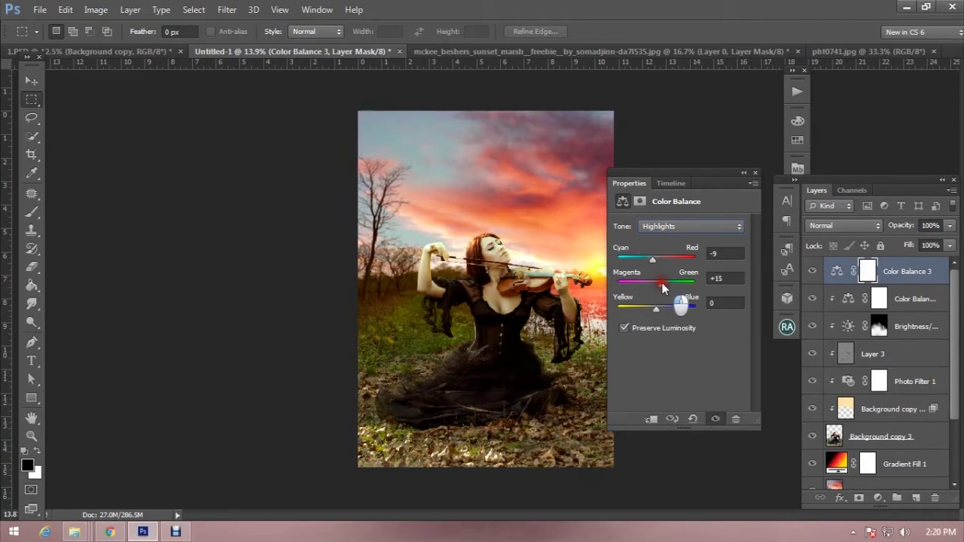
pyautogui.moveTo(657, 259); pyautogui.dragTo(656, 260)
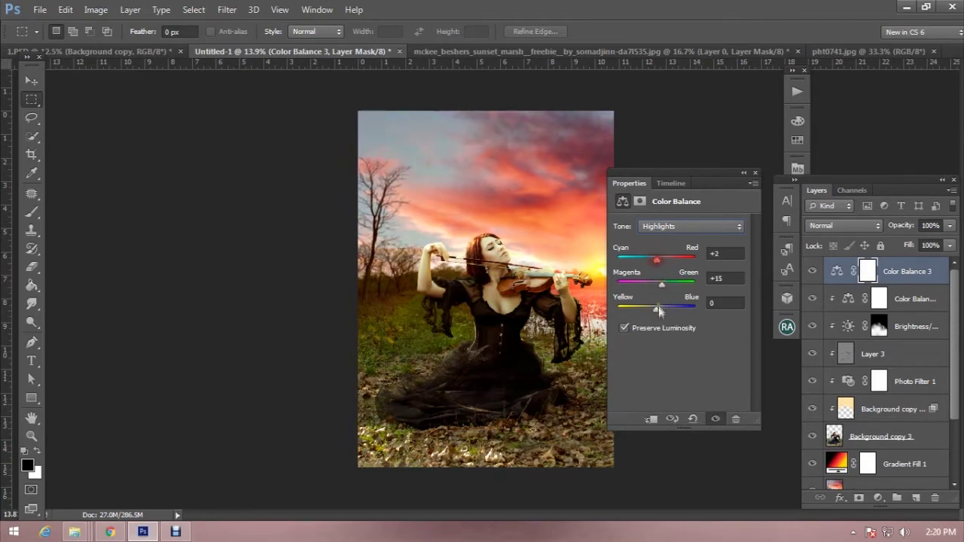
pyautogui.moveTo(655, 308)
pyautogui.mouseDown()
pyautogui.moveTo(645, 310)
pyautogui.moveTo(656, 310)
pyautogui.mouseUp()
pyautogui.click(716, 419)
pyautogui.moveTo(661, 283); pyautogui.dragTo(659, 285)
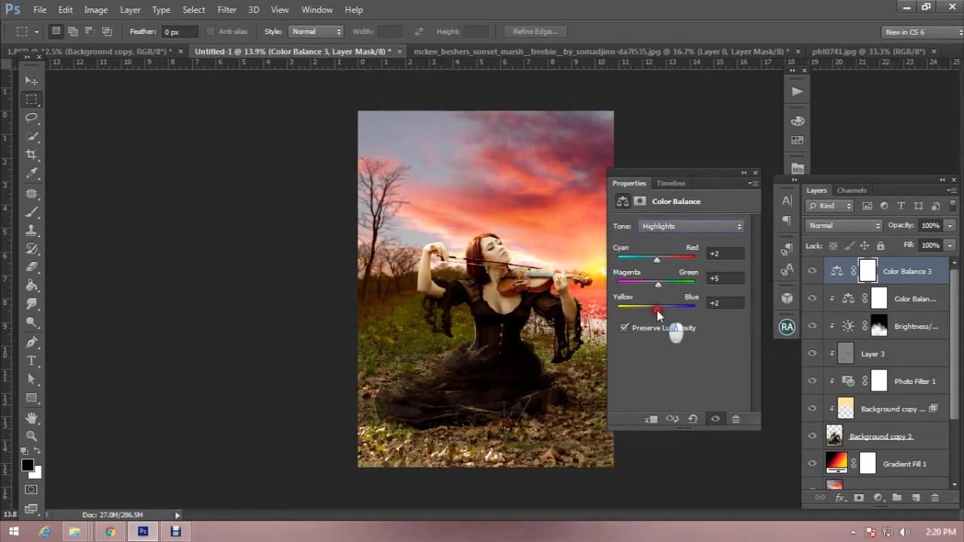
# - Close the Color Balance properties and fit the whole image on screen
pyautogui.click(754, 174)
pyautogui.hotkey('ctrl', '-')
pyautogui.hotkey('ctrl', '0')
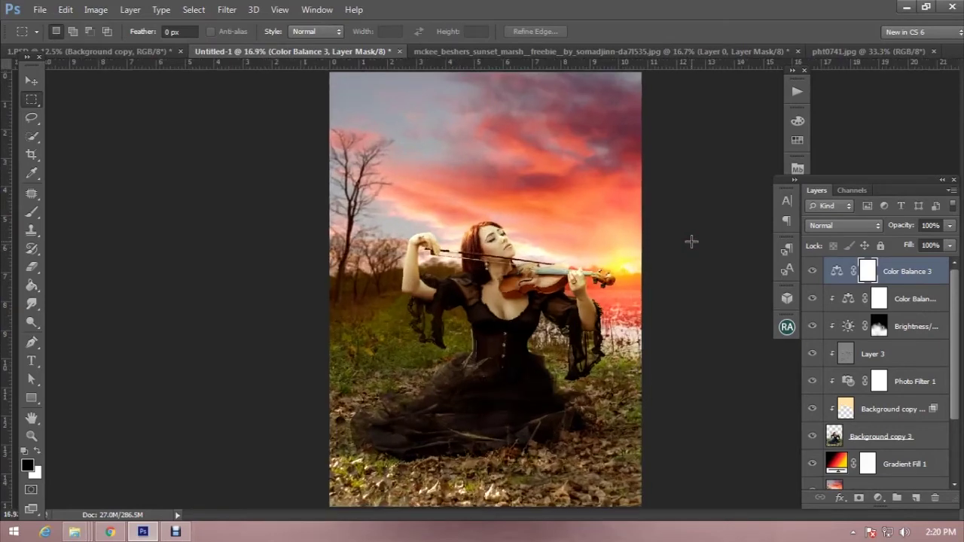
pyautogui.scroll(1, 691, 241)
pyautogui.scroll(-2, 663, 244)
pyautogui.scroll(-1, 664, 244)
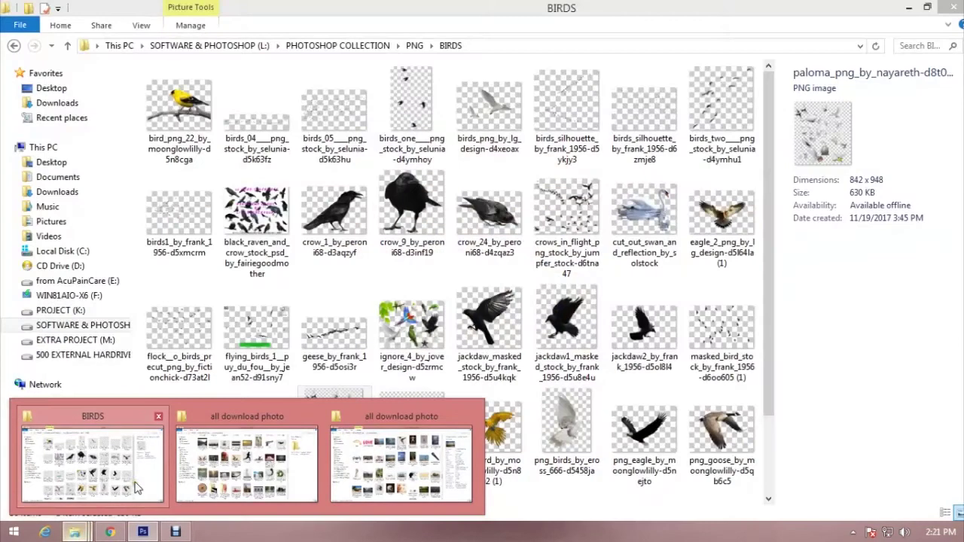
# - Open paloma_png_by_nayareth-d8t0fwy.png from the BIRDS folder with Adobe Photoshop CS6
pyautogui.moveTo(74, 532)
pyautogui.click(120, 474)
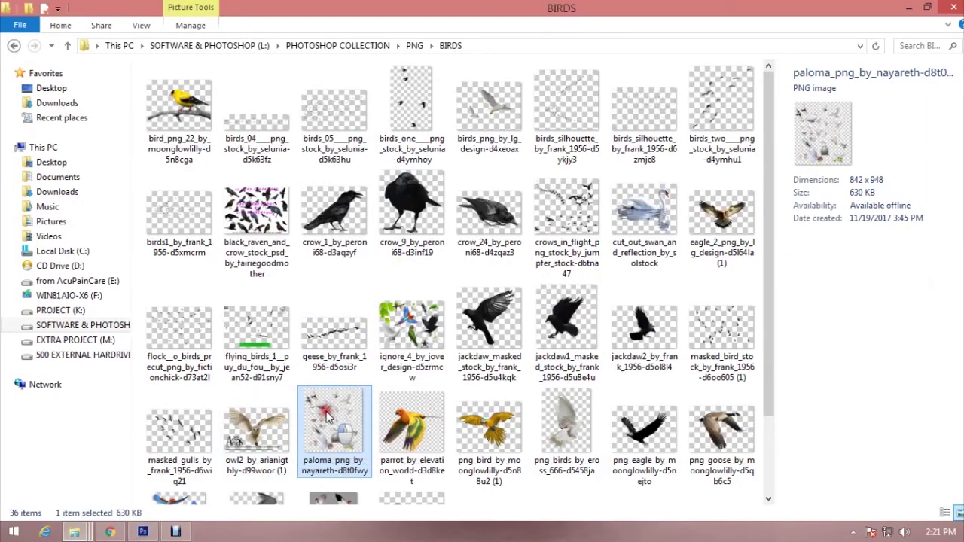
pyautogui.doubleClick(328, 418)
pyautogui.rightClick(453, 210)
pyautogui.moveTo(572, 248)
pyautogui.click(663, 248)
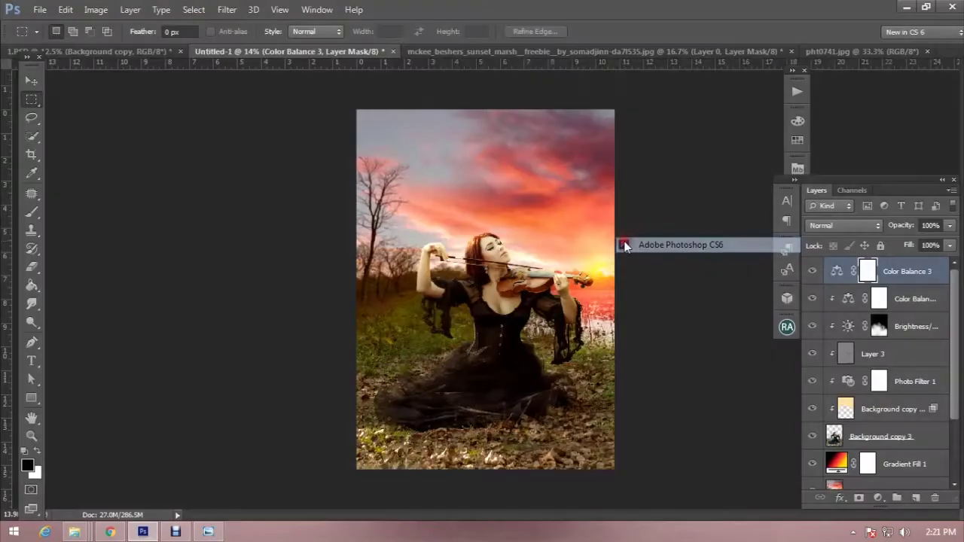
# - Lasso-select one flying dove in the dove photo
pyautogui.click(30, 117)
pyautogui.scroll(3, 504, 194)
pyautogui.moveTo(478, 172)
pyautogui.mouseDown()
pyautogui.moveTo(554, 187)
pyautogui.moveTo(682, 261)
pyautogui.mouseUp()
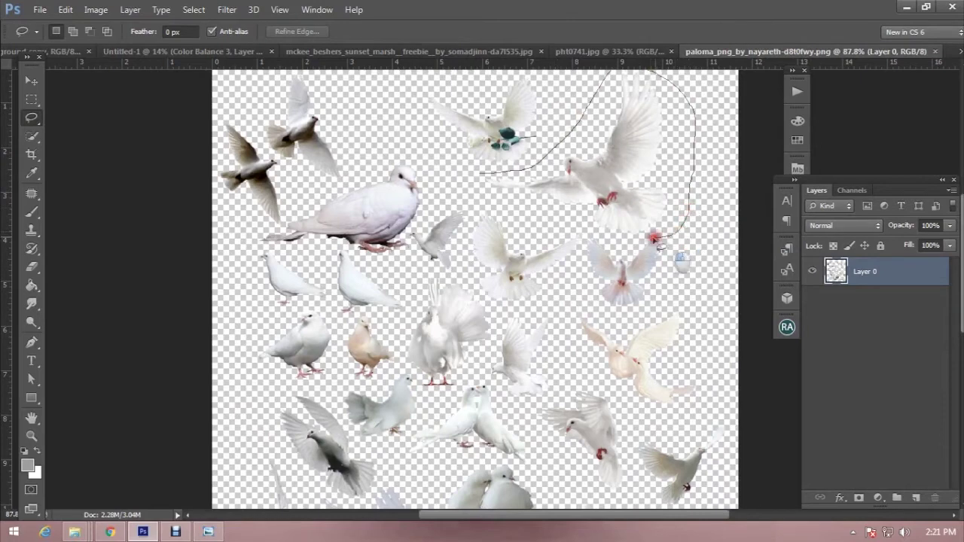
pyautogui.moveTo(661, 240); pyautogui.dragTo(482, 175)
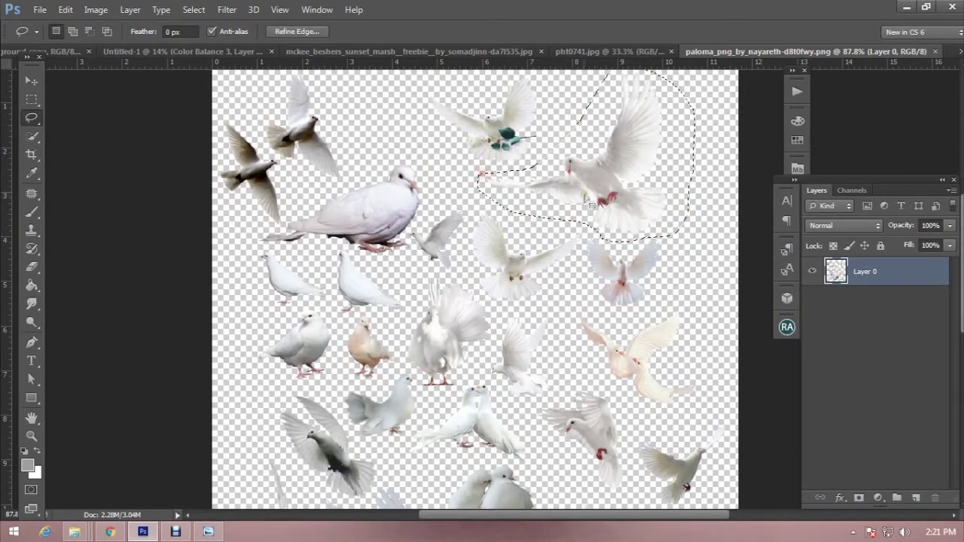
# - Paste the dove into the violinist composition as Layer 4 and resize it
pyautogui.click(181, 52)
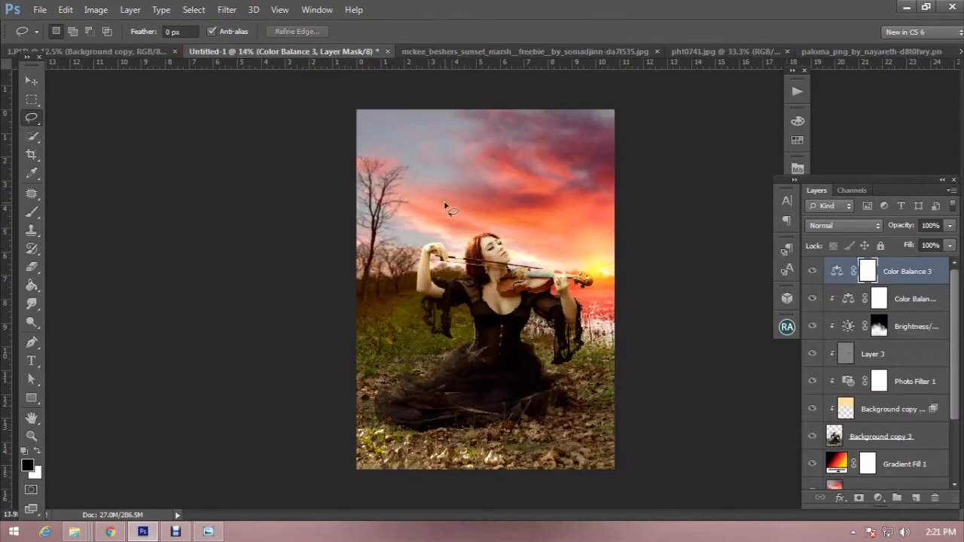
pyautogui.hotkey('ctrl', 'v')
pyautogui.press('v')
pyautogui.hotkey('ctrl', 't')
pyautogui.moveTo(495, 277); pyautogui.dragTo(539, 239)
pyautogui.press('Return')
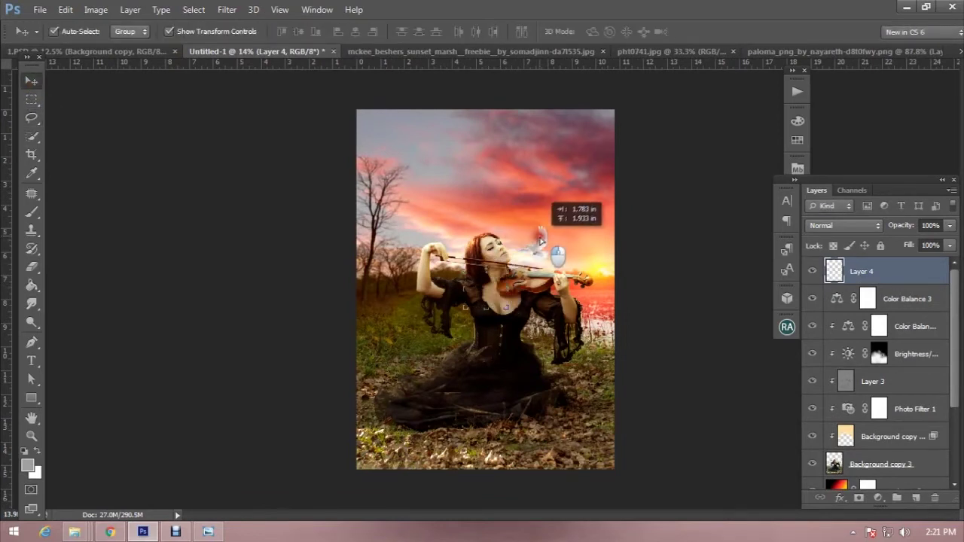
# - Move Layer 4 lower in the stack, flip the dove horizontally and shrink it beside her head
pyautogui.moveTo(866, 271); pyautogui.dragTo(906, 431)
pyautogui.hotkey('ctrl', 't')
pyautogui.rightClick(538, 238)
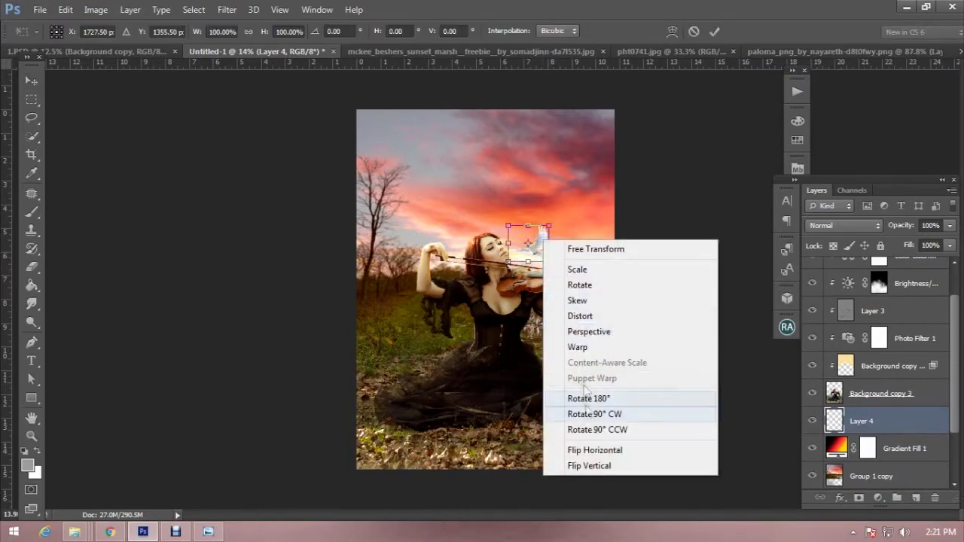
pyautogui.click(581, 449)
pyautogui.hotkey('ctrl', '+')
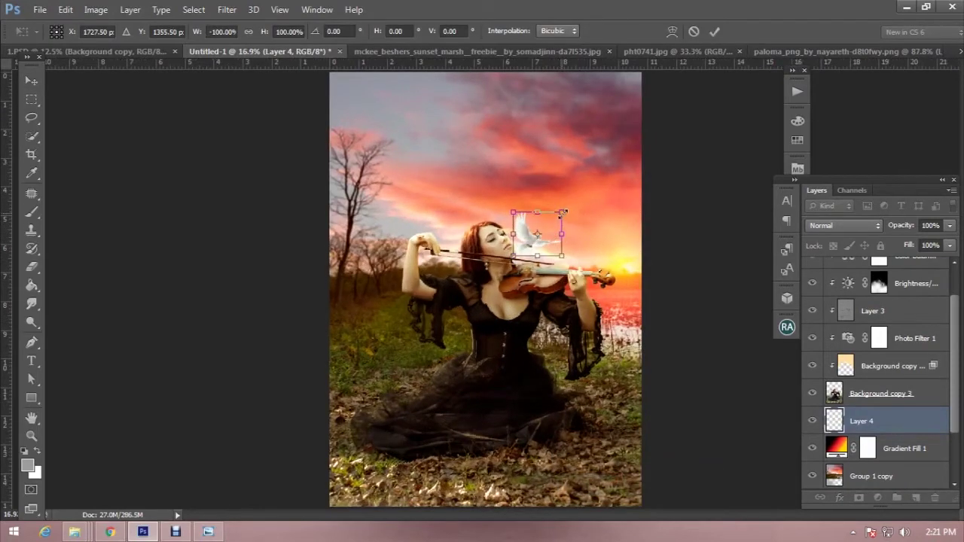
pyautogui.moveTo(563, 214); pyautogui.dragTo(563, 235)
pyautogui.press('Return')
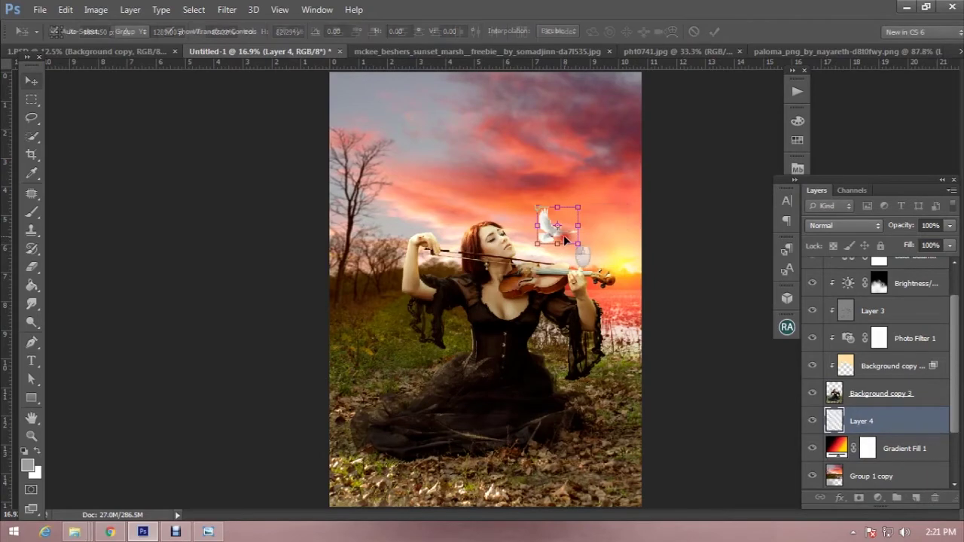
pyautogui.click(896, 426)
pyautogui.scroll(1, 625, 334)
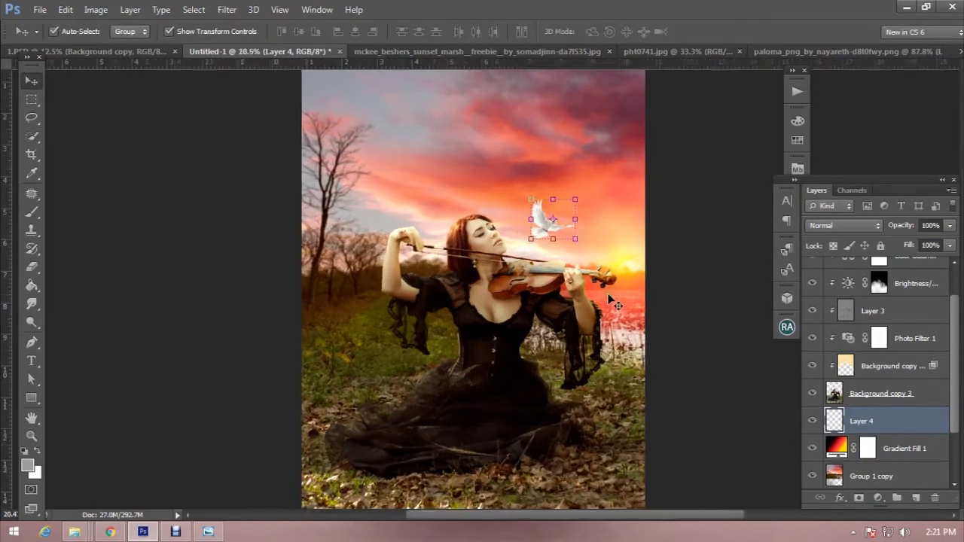
pyautogui.click(882, 499)
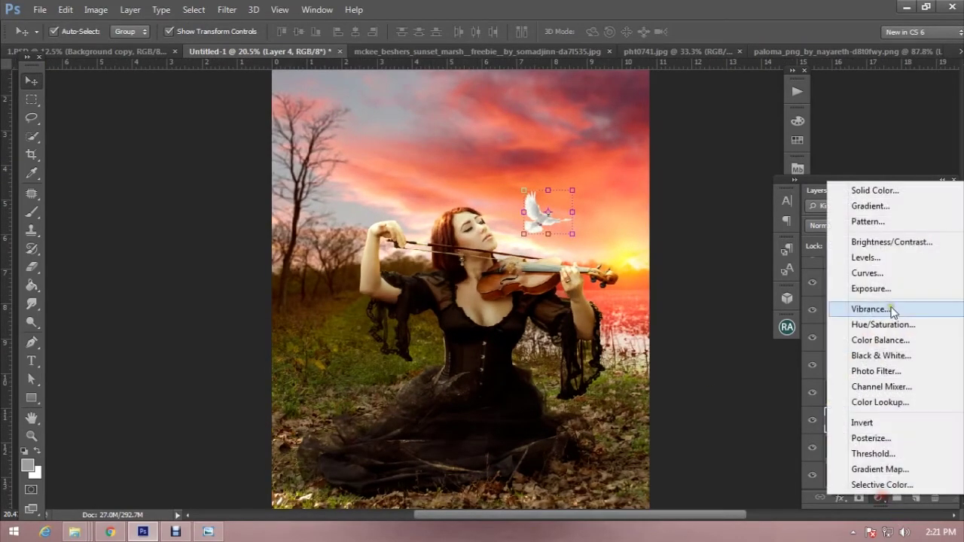
# - Clip a Levels adjustment to the dove's Layer 4 and brighten its midtones to 1.87
pyautogui.click(862, 258)
pyautogui.click(652, 420)
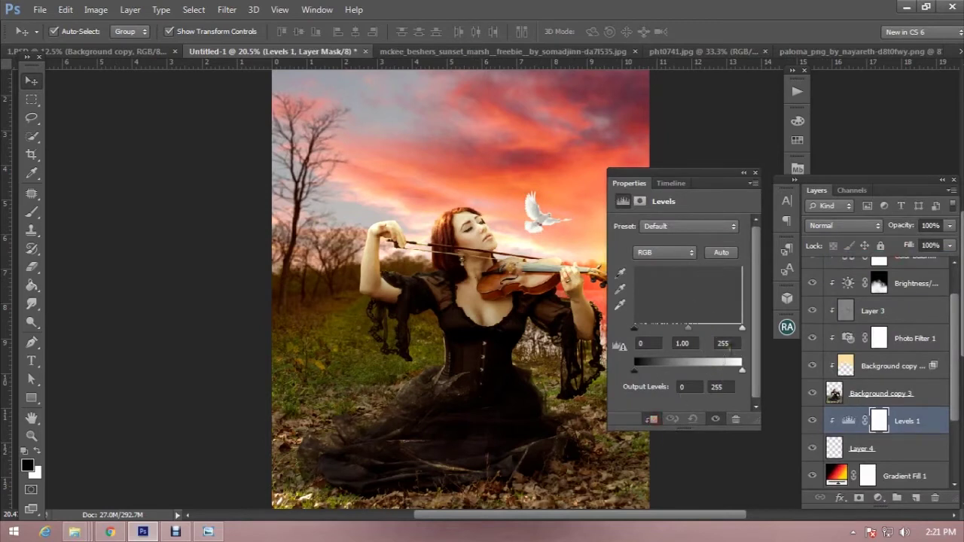
pyautogui.moveTo(690, 329); pyautogui.dragTo(671, 331)
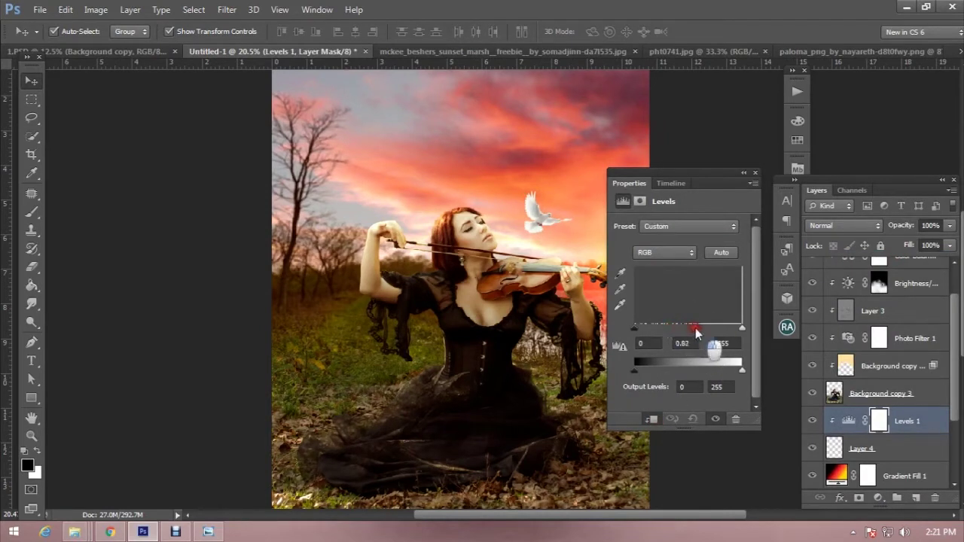
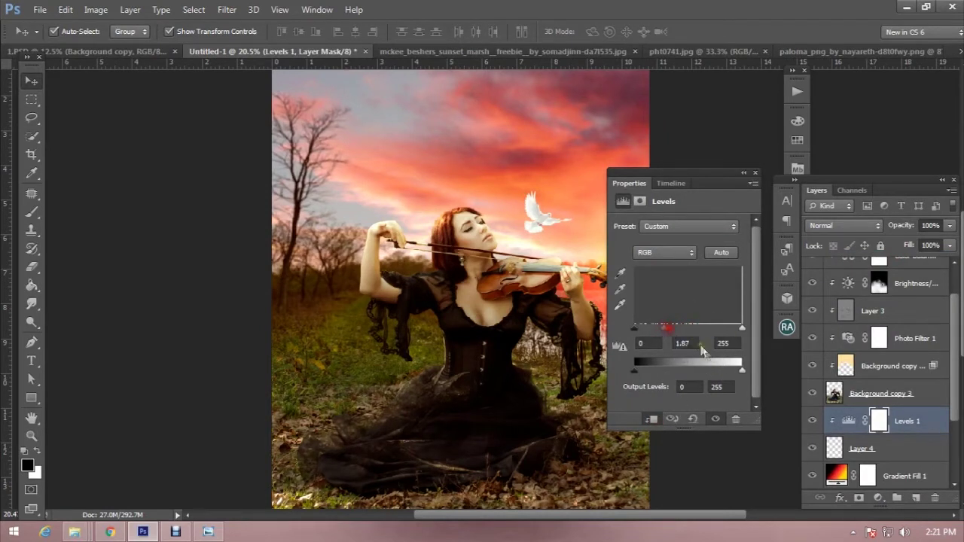
# - Close the Levels properties and set the Brush tool to 79 px
pyautogui.click(742, 327)
pyautogui.click(756, 174)
pyautogui.click(31, 211)
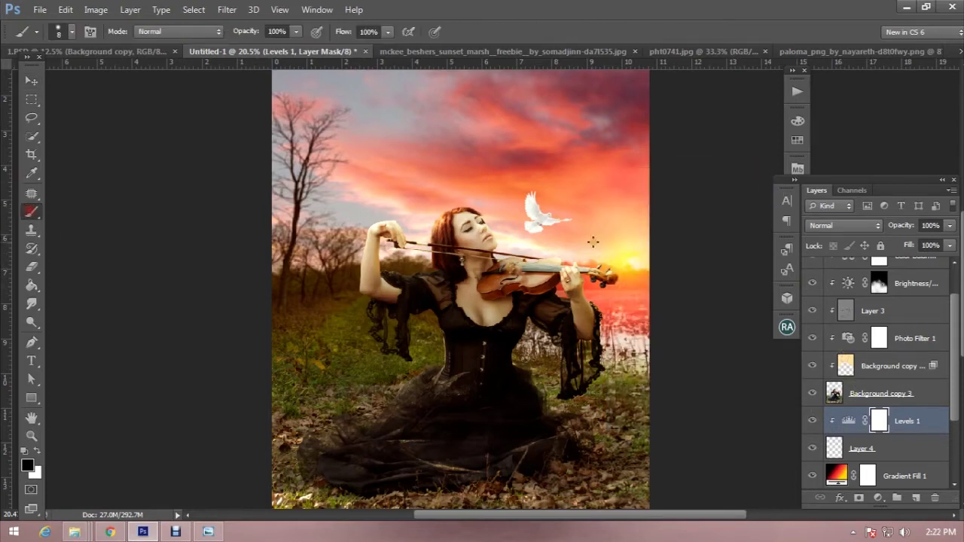
pyautogui.rightClick(557, 176)
pyautogui.press('Return')
pyautogui.rightClick(563, 181)
pyautogui.moveTo(618, 204); pyautogui.dragTo(637, 204)
pyautogui.click(541, 219)
# - Paint black on the Levels 1 mask over the dove, compare it, and select Layer 4
pyautogui.moveTo(541, 219); pyautogui.dragTo(546, 229)
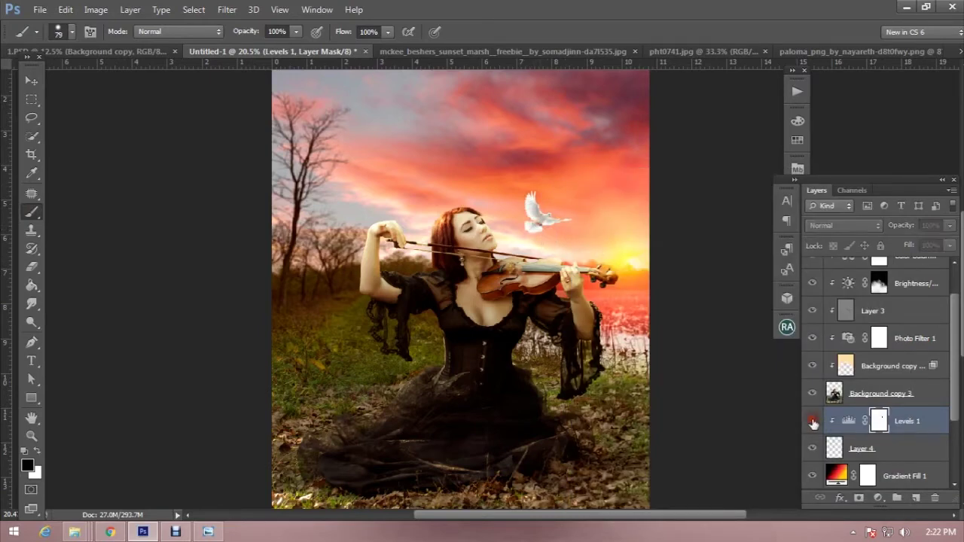
pyautogui.scroll(3, 553, 213)
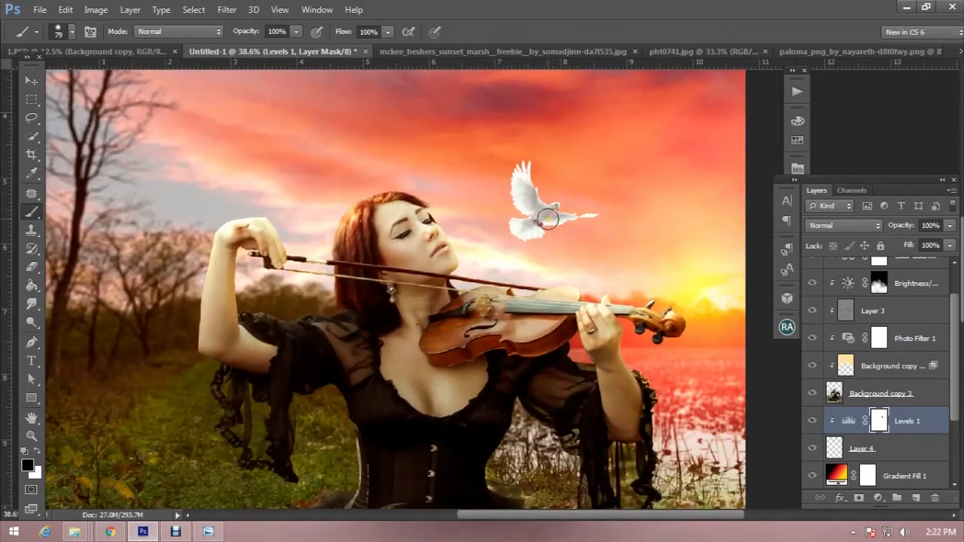
pyautogui.moveTo(549, 223); pyautogui.dragTo(541, 241)
pyautogui.click(812, 426)
pyautogui.click(837, 448)
# - Switch to the Dodge tool with a 43 px brush
pyautogui.press('o')
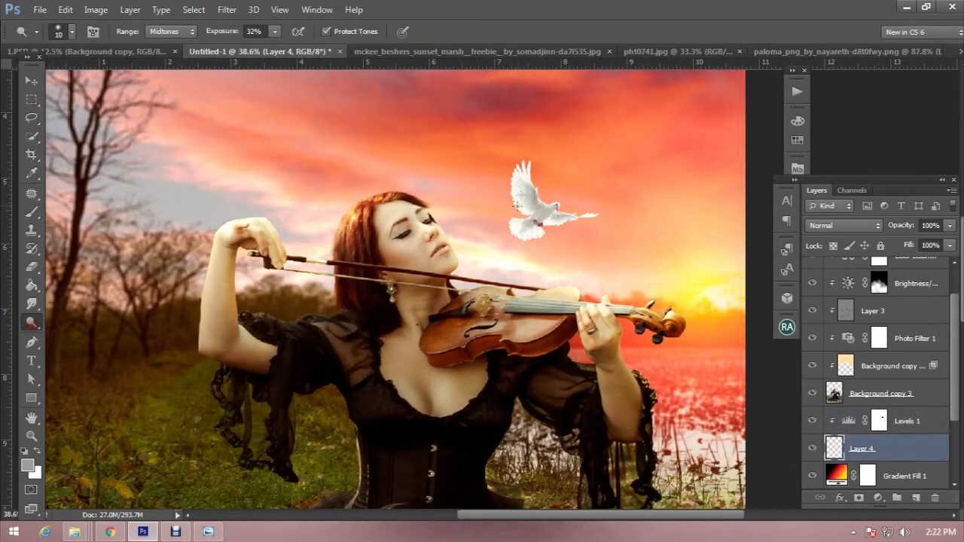
pyautogui.rightClick(518, 206)
pyautogui.press('Return')
pyautogui.moveTo(585, 202)
pyautogui.mouseDown()
pyautogui.moveTo(596, 202)
pyautogui.moveTo(587, 215)
pyautogui.mouseUp()
pyautogui.scroll(-2, 565, 230)
pyautogui.scroll(1, 575, 238)
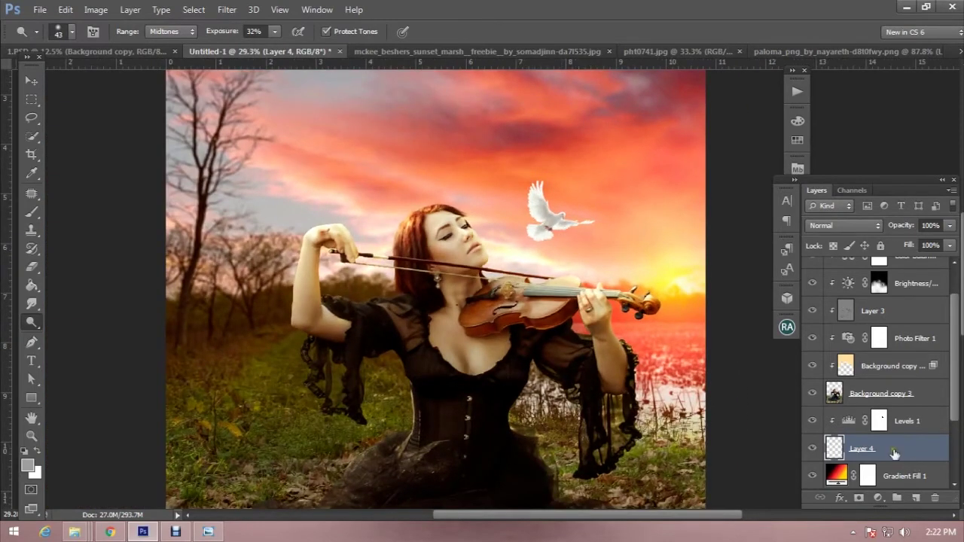
# - Give Layer 4 a light-yellow Multiply inner shadow sampled from the sky, at reduced opacity
pyautogui.doubleClick(896, 450)
pyautogui.click(279, 186)
pyautogui.moveTo(586, 62); pyautogui.dragTo(331, 163)
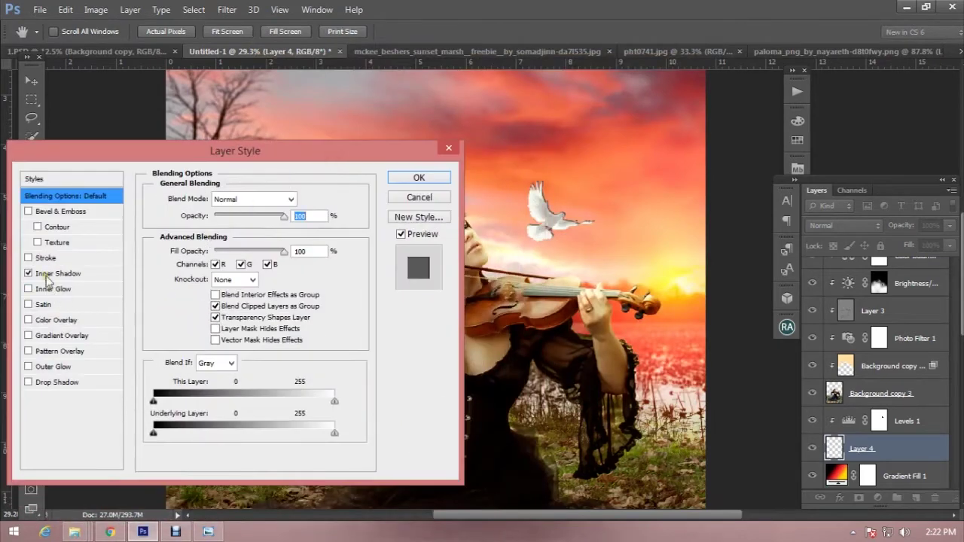
pyautogui.click(58, 273)
pyautogui.click(303, 199)
pyautogui.moveTo(658, 202); pyautogui.dragTo(734, 201)
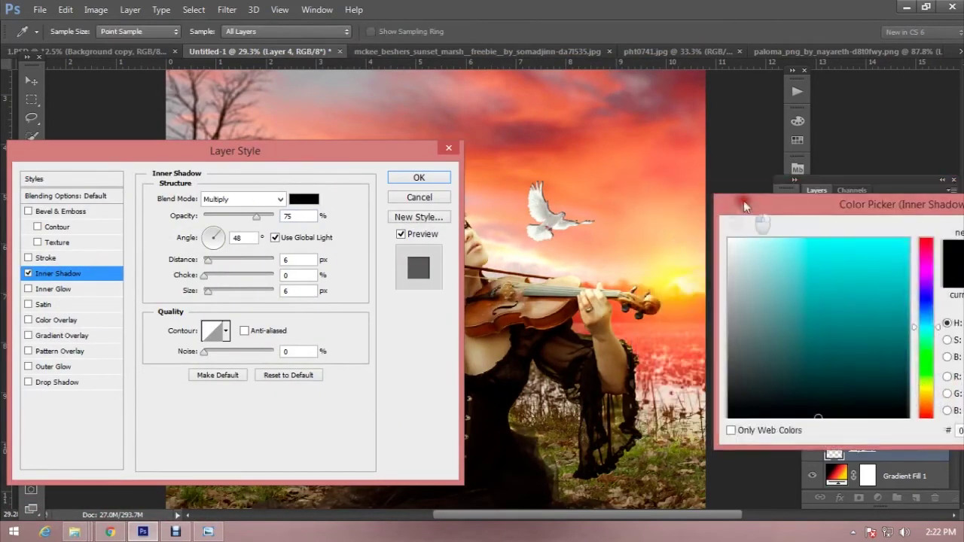
pyautogui.click(655, 260)
pyautogui.click(933, 229)
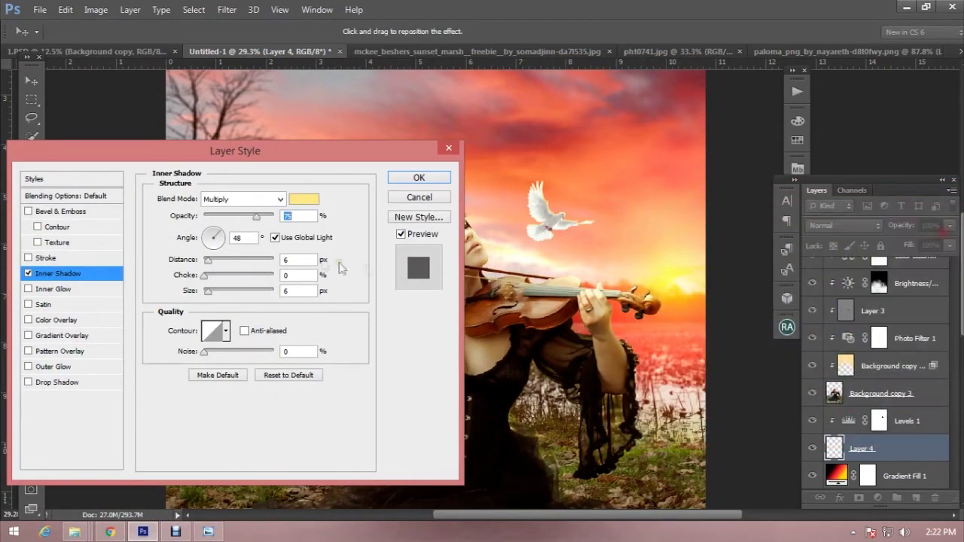
pyautogui.moveTo(256, 218); pyautogui.dragTo(237, 218)
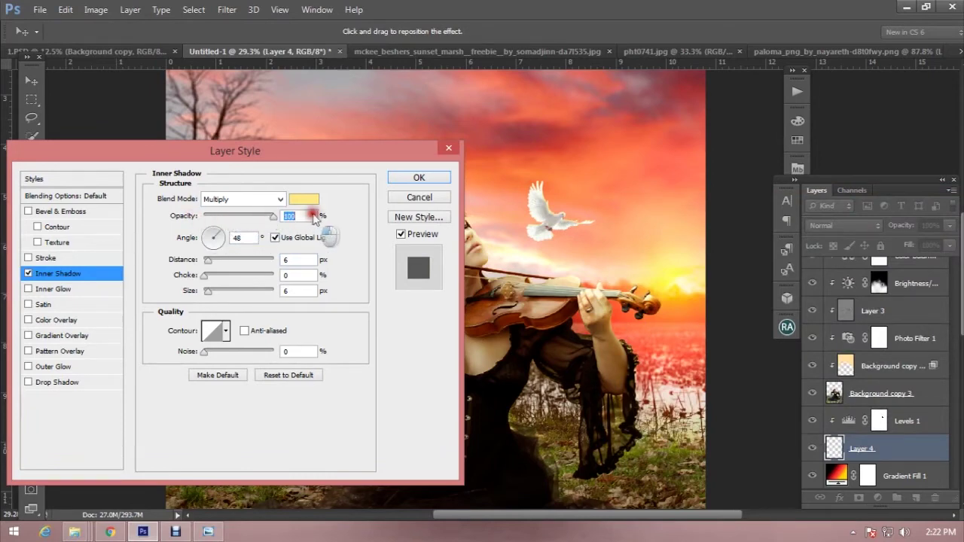
pyautogui.click(441, 178)
# - Convert the inner shadow into its own clipped layer, Layer 4's Inner Shadow
pyautogui.scroll(1, 616, 211)
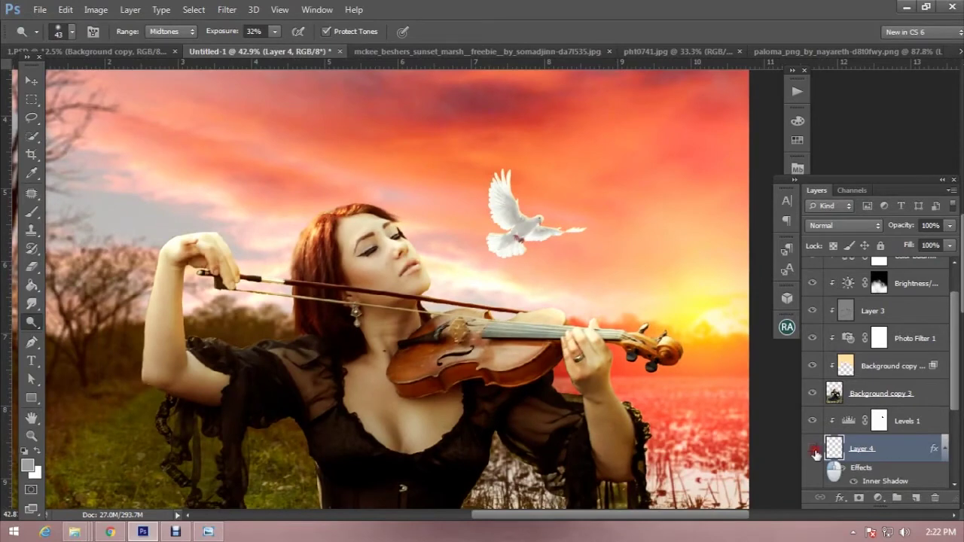
pyautogui.rightClick(939, 460)
pyautogui.click(836, 413)
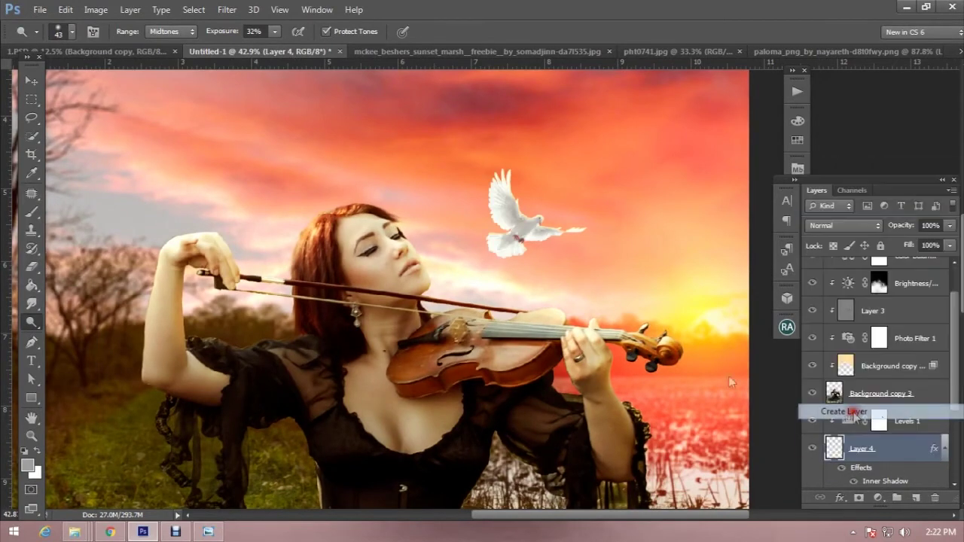
pyautogui.click(444, 214)
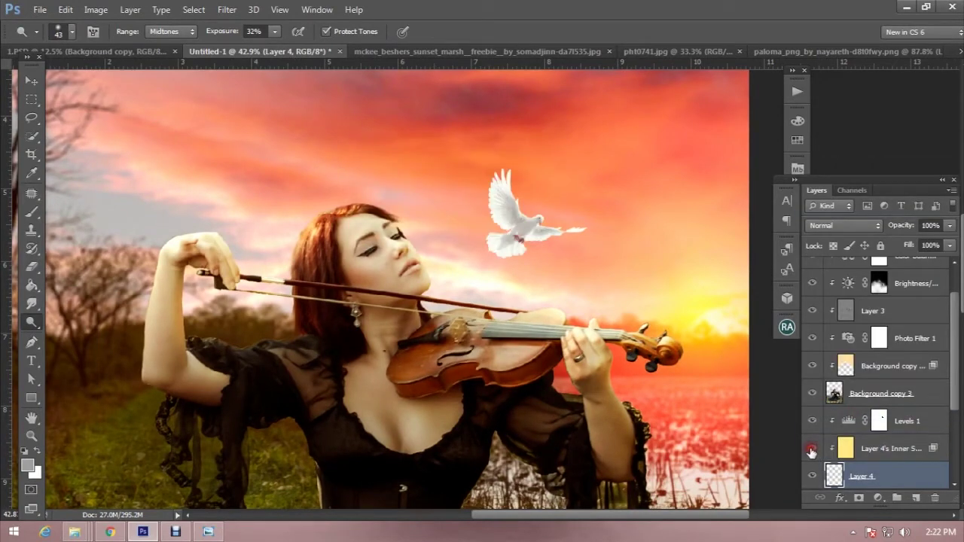
pyautogui.click(903, 452)
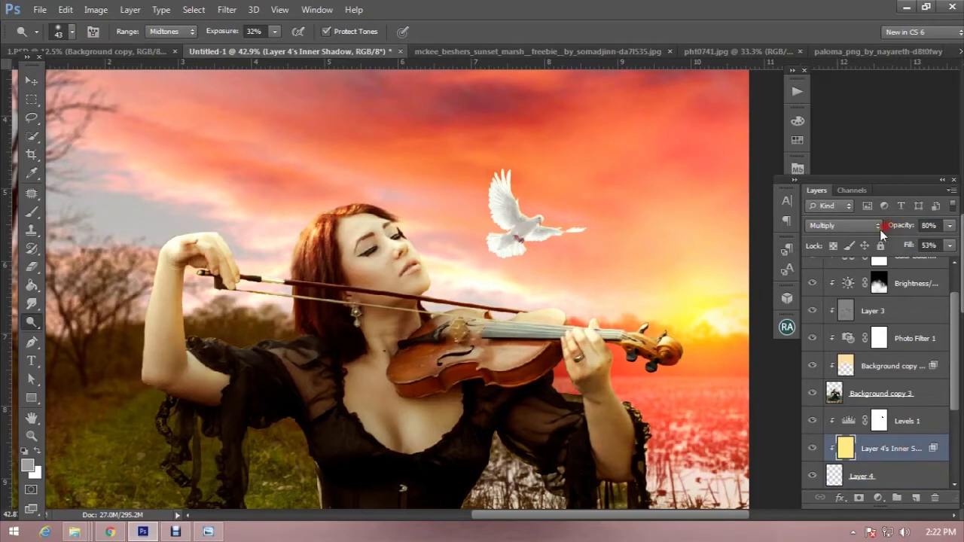
# - Switch to the Rectangular Marquee, fit the image in view, and reselect Layer 4
pyautogui.press('m')
pyautogui.scroll(-5, 345, 179)
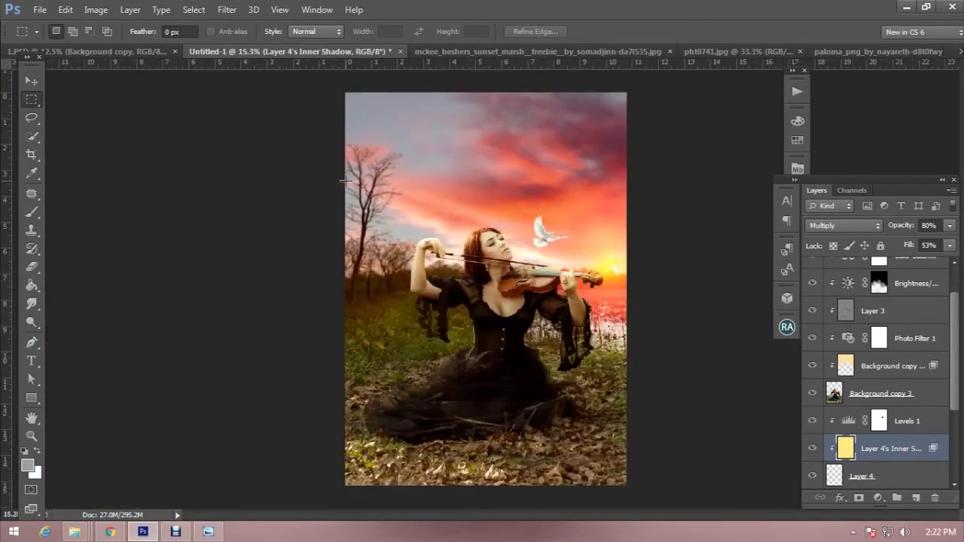
pyautogui.hotkey('ctrl', '+')
pyautogui.click(914, 476)
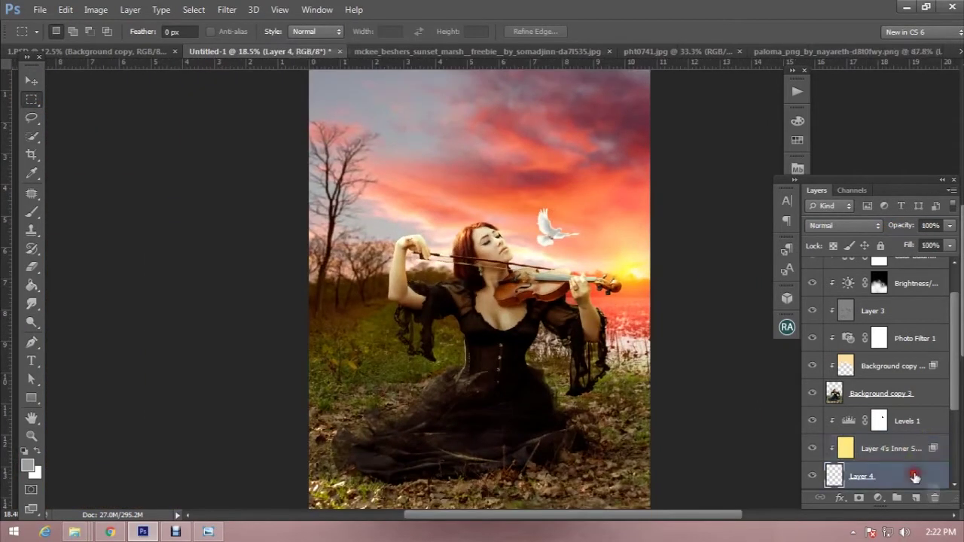
pyautogui.click(878, 498)
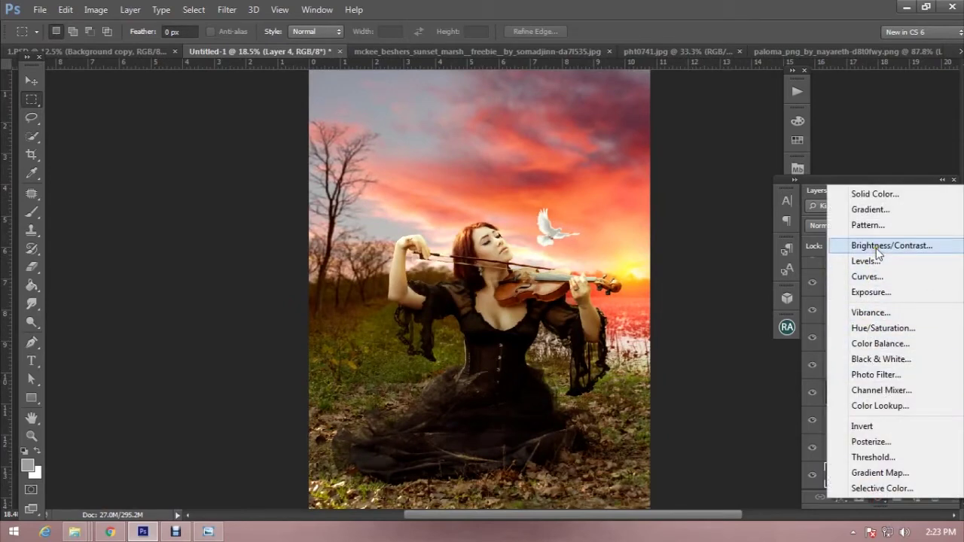
# - Add a Brightness/Contrast adjustment above Layer 4 with Brightness −69 and Contrast −41
pyautogui.click(875, 248)
pyautogui.moveTo(686, 193); pyautogui.dragTo(334, 194)
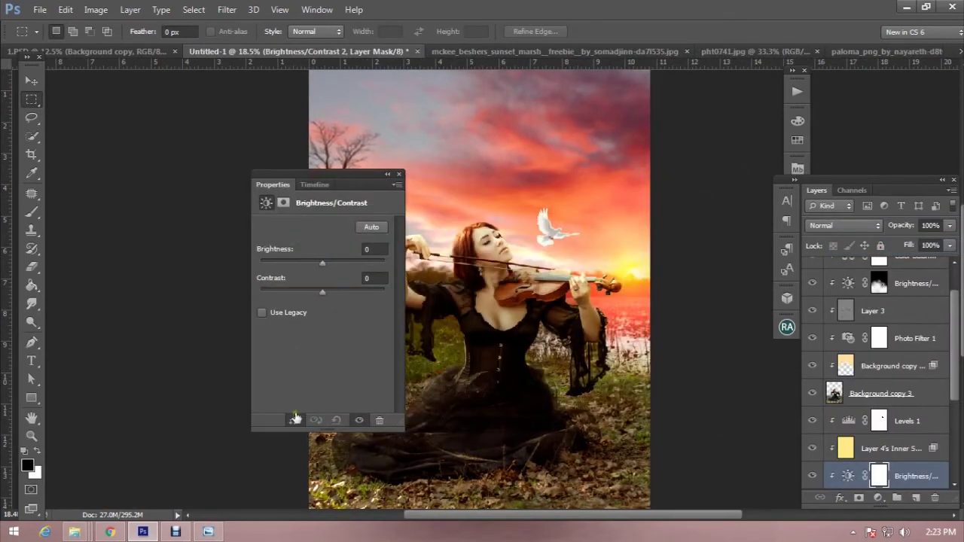
pyautogui.moveTo(308, 290); pyautogui.dragTo(273, 291)
pyautogui.moveTo(323, 263)
pyautogui.mouseDown()
pyautogui.moveTo(301, 263)
pyautogui.moveTo(298, 275)
pyautogui.mouseUp()
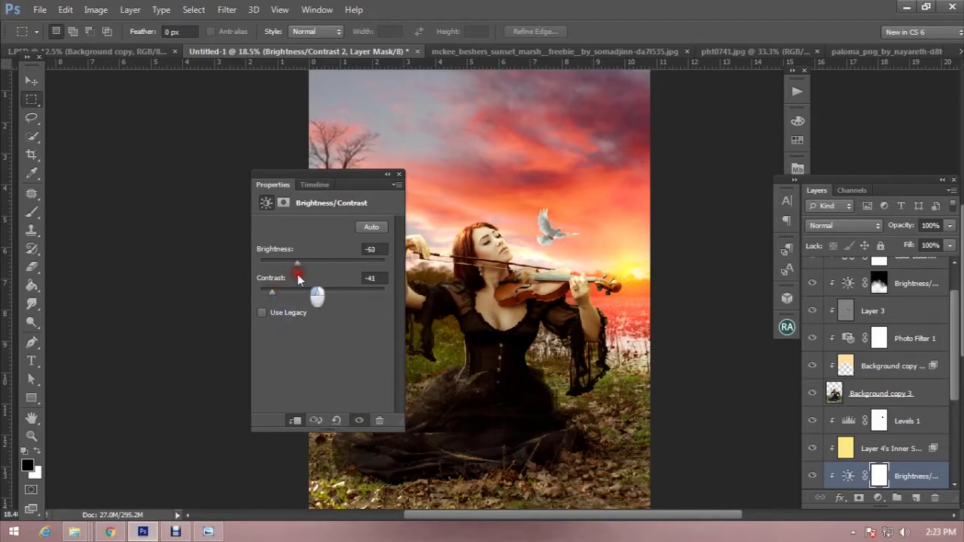
pyautogui.click(399, 175)
# - Brush the darkening off the dove in its mask, set opacity to 73%, and reselect Layer 4
pyautogui.click(31, 212)
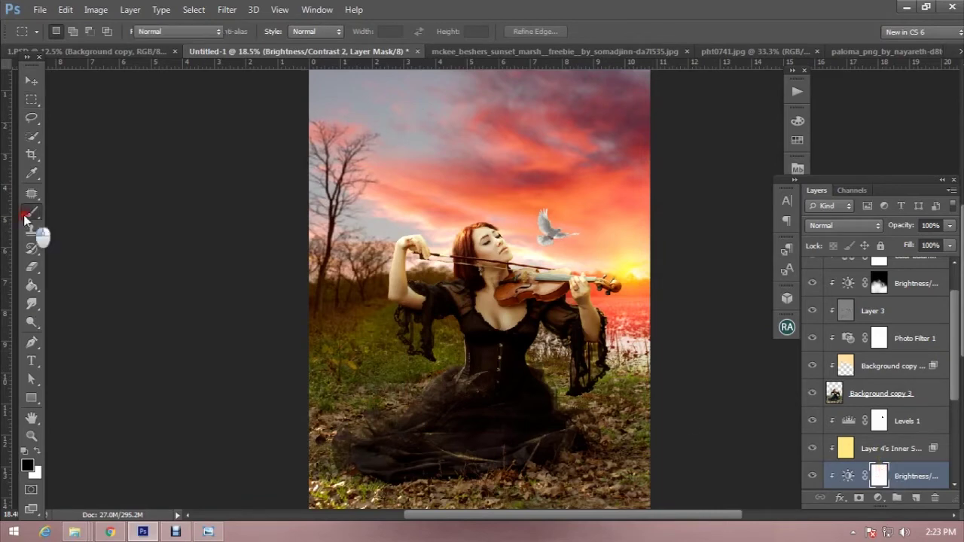
pyautogui.scroll(2, 550, 226)
pyautogui.click(564, 224)
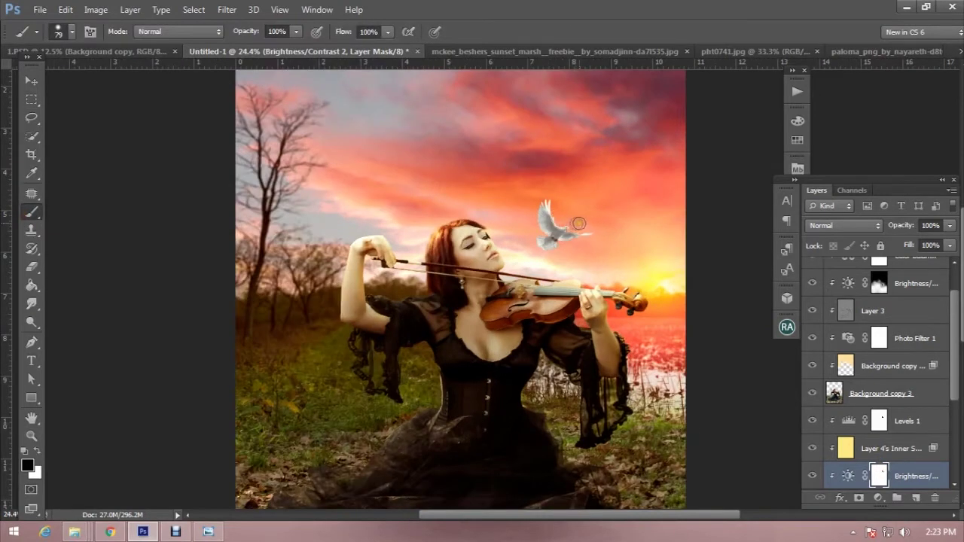
pyautogui.scroll(2, 578, 223)
pyautogui.moveTo(555, 215)
pyautogui.mouseDown()
pyautogui.moveTo(573, 226)
pyautogui.moveTo(552, 261)
pyautogui.mouseUp()
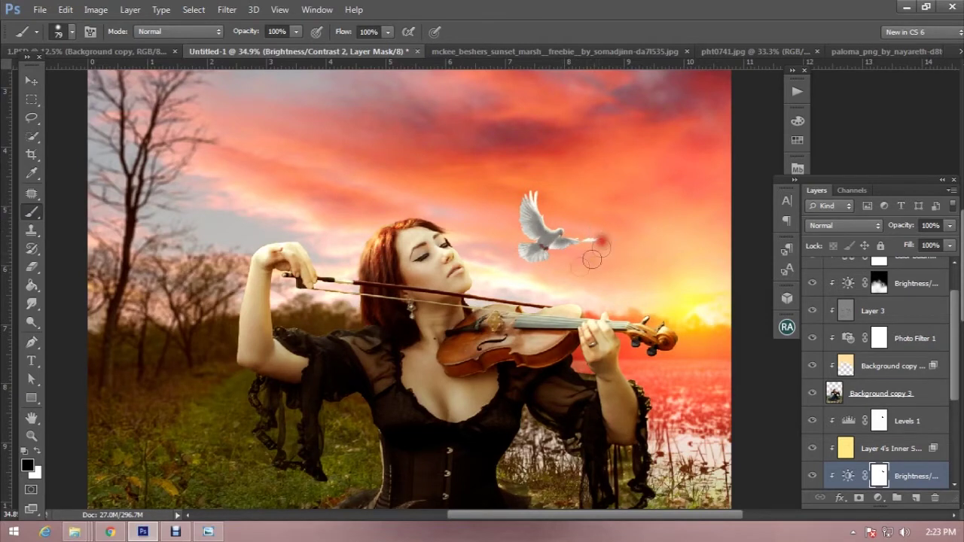
pyautogui.moveTo(551, 262); pyautogui.dragTo(545, 270)
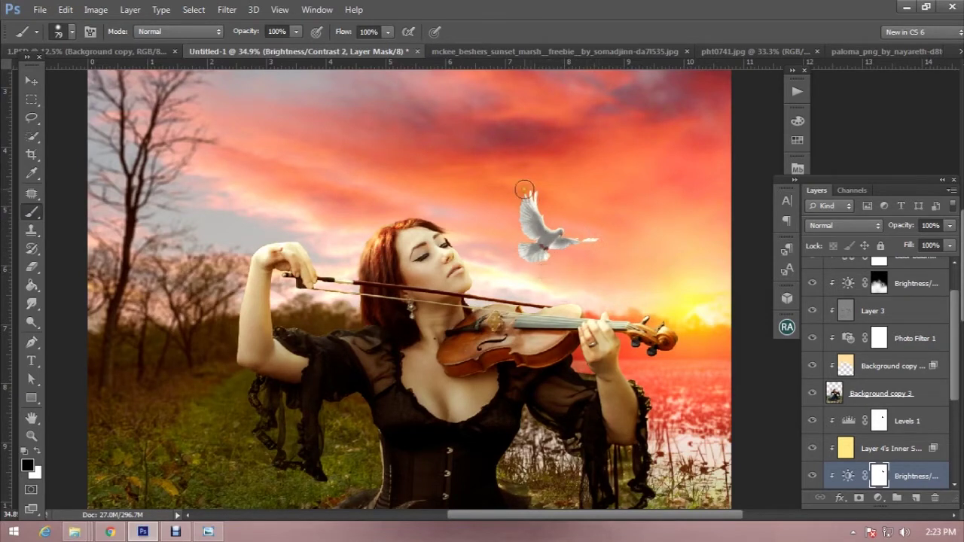
pyautogui.moveTo(895, 233); pyautogui.dragTo(878, 229)
pyautogui.scroll(-2, 866, 436)
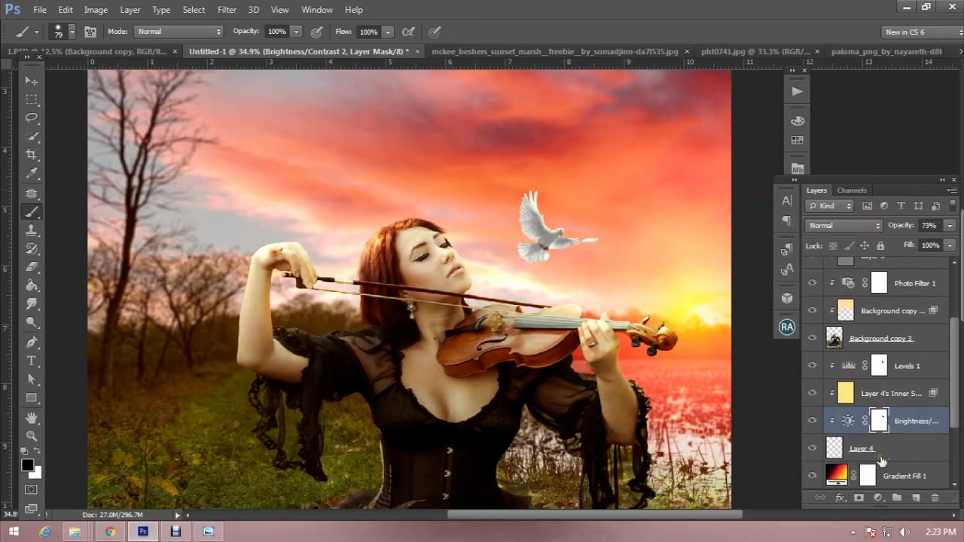
pyautogui.click(897, 450)
# - Add a Color Balance layer with midtones +22, +24, −27 to warm Layer 4
pyautogui.click(877, 498)
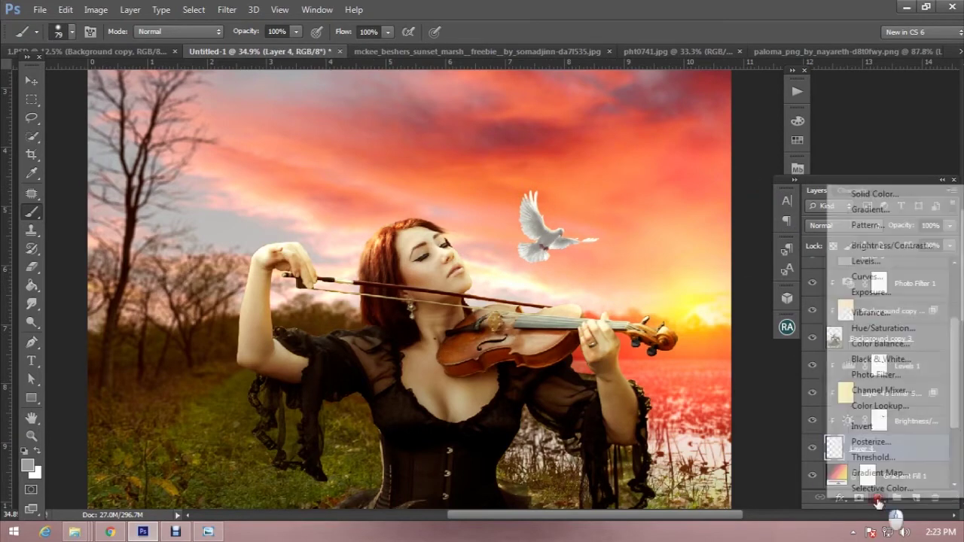
pyautogui.click(879, 343)
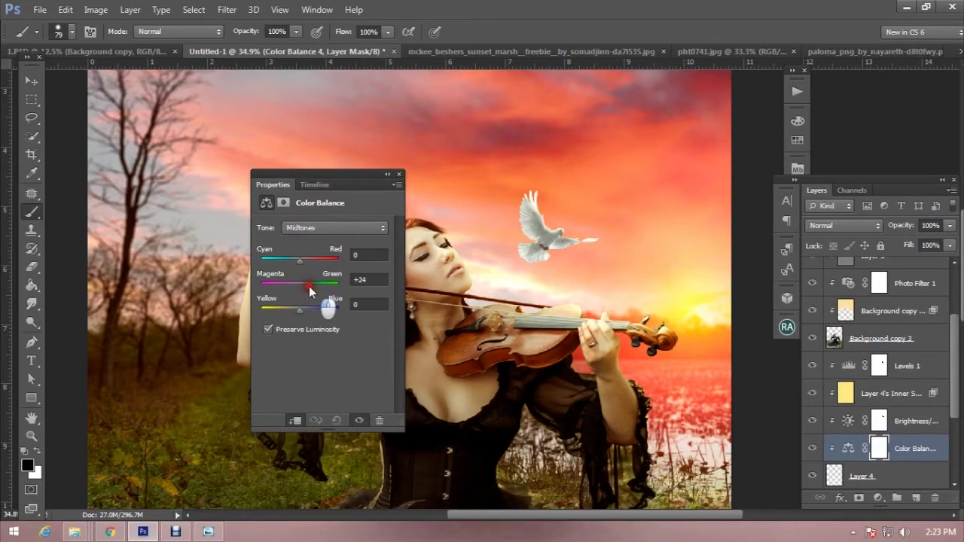
pyautogui.moveTo(300, 309); pyautogui.dragTo(289, 312)
pyautogui.moveTo(300, 260); pyautogui.dragTo(308, 263)
pyautogui.click(520, 276)
# - Select the dove's adjustment layers and group them into Group 2
pyautogui.hotkey('ctrl', '0')
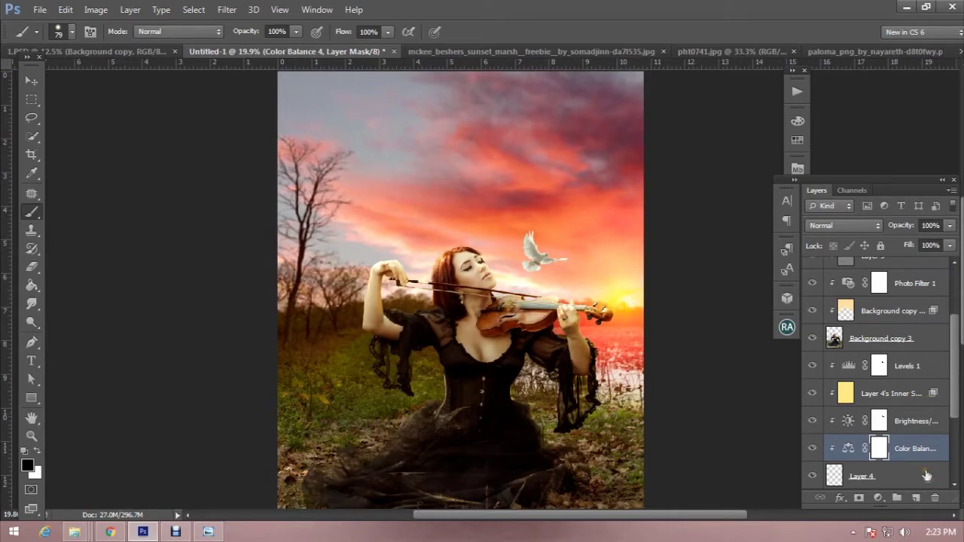
pyautogui.keyDown('shift'); pyautogui.click(932, 369); pyautogui.keyUp('shift')
pyautogui.click(896, 498)
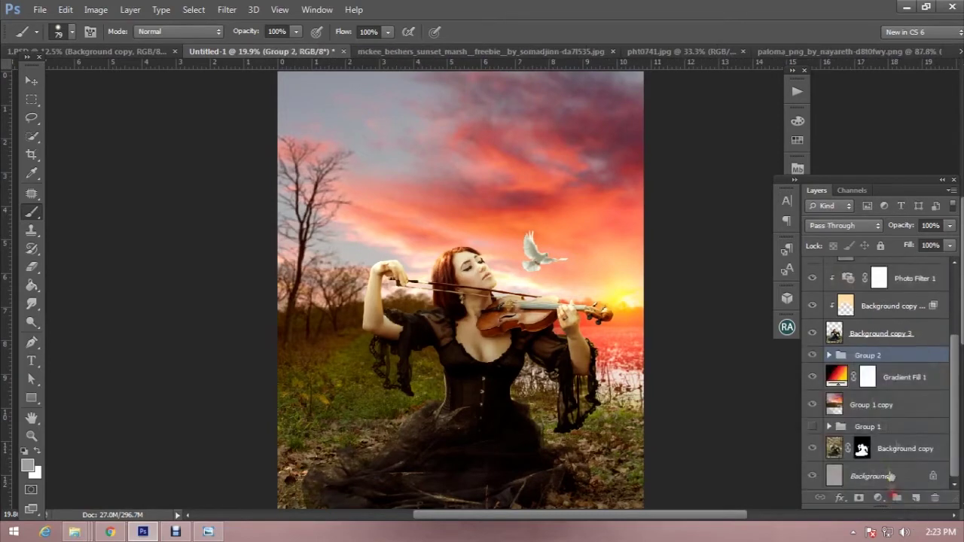
# - Merge Group 2 into one layer and duplicate it as Group 2 copy
pyautogui.press('v')
pyautogui.rightClick(898, 356)
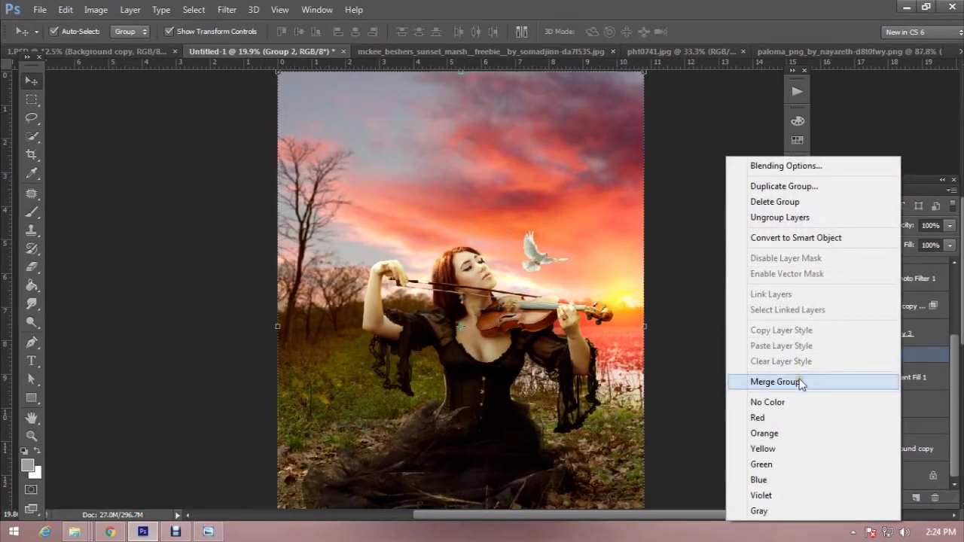
pyautogui.click(953, 363)
pyautogui.rightClick(926, 356)
pyautogui.click(822, 381)
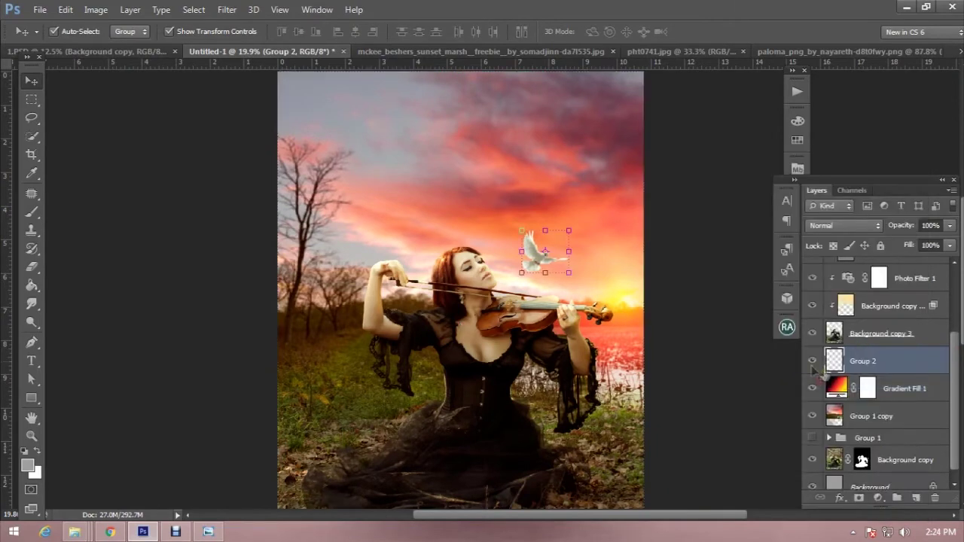
pyautogui.rightClick(889, 360)
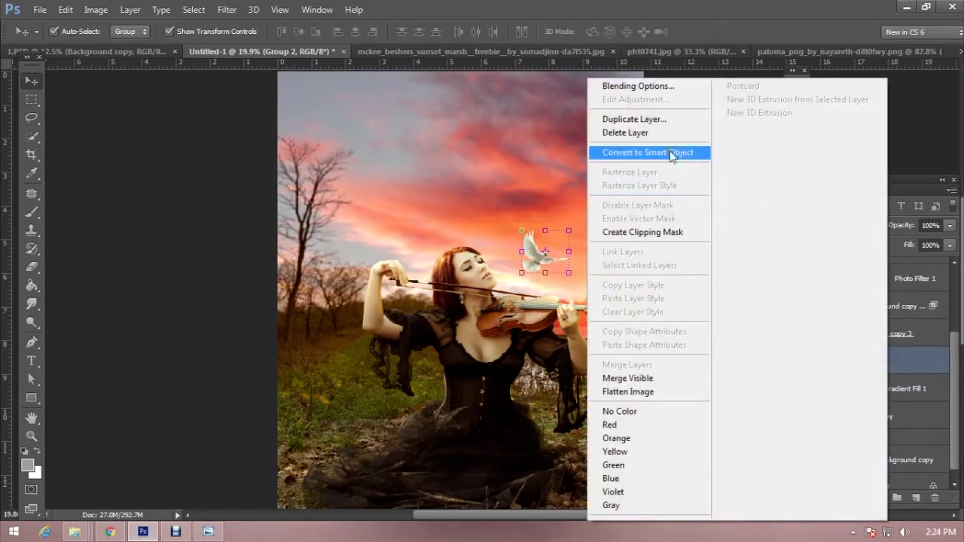
pyautogui.click(661, 120)
pyautogui.click(595, 162)
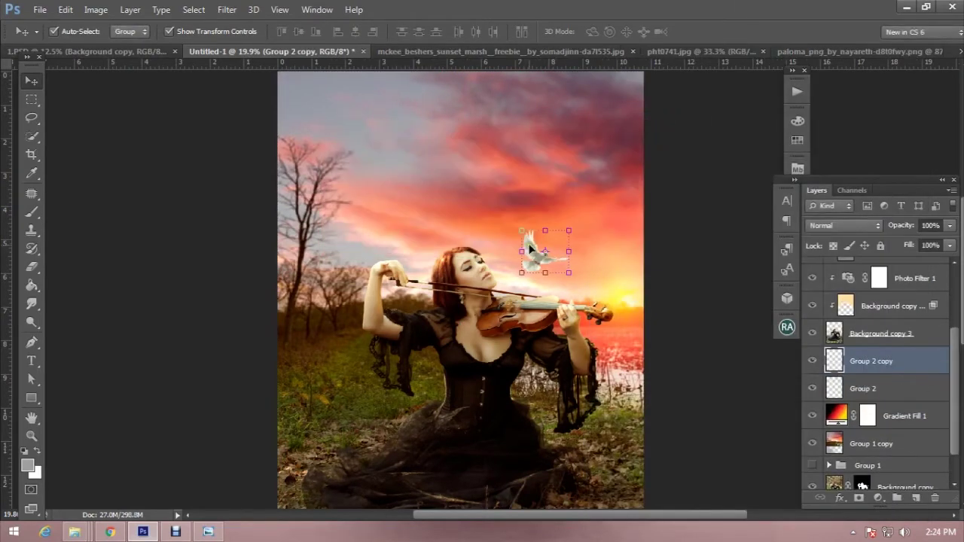
# - Flip the dove copy horizontally, enlarge it, and place it left of her head
pyautogui.moveTo(529, 249); pyautogui.dragTo(388, 227)
pyautogui.hotkey('ctrl', 't')
pyautogui.rightClick(422, 223)
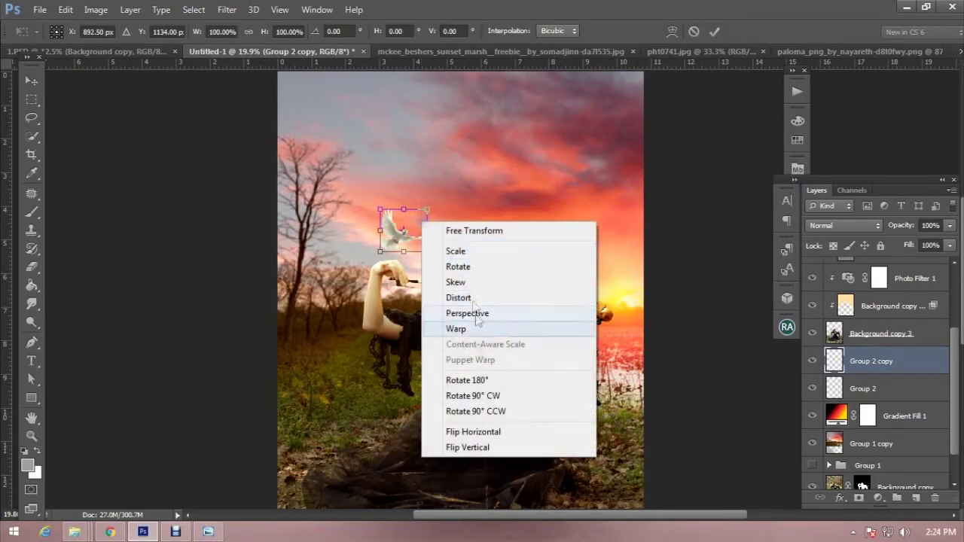
pyautogui.click(473, 432)
pyautogui.moveTo(425, 209); pyautogui.dragTo(435, 190)
pyautogui.moveTo(427, 233); pyautogui.dragTo(412, 234)
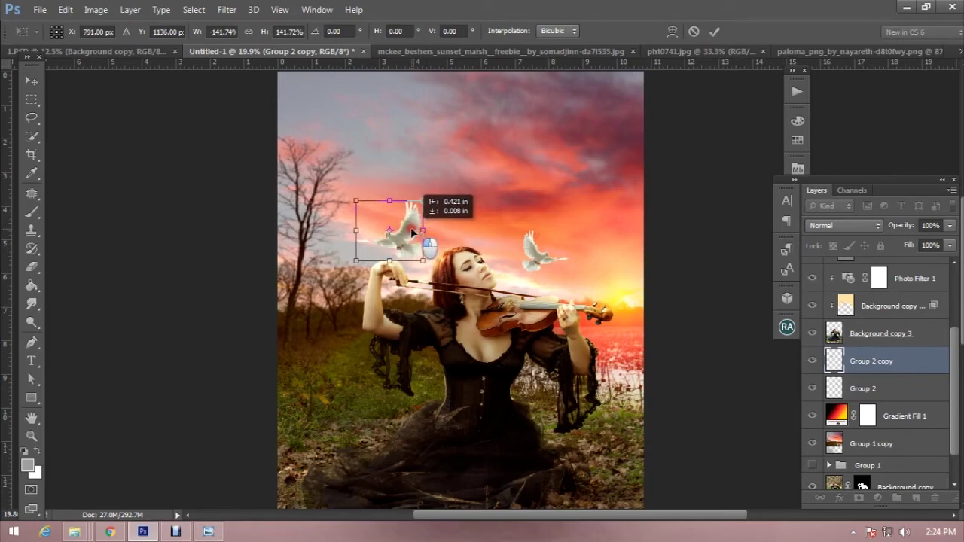
pyautogui.press('Return')
# - Shrink the right-hand Group 2 dove to about 72%
pyautogui.click(31, 99)
pyautogui.scroll(3, 480, 215)
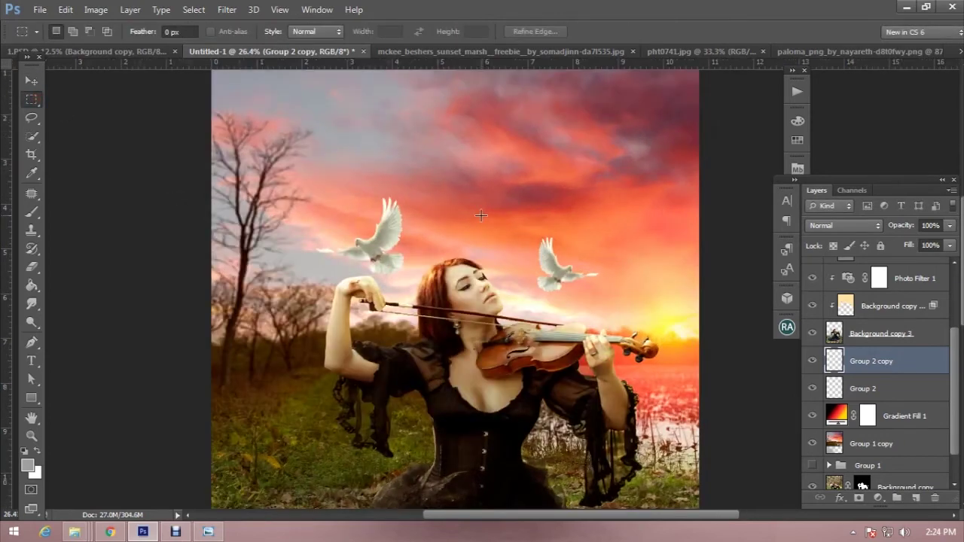
pyautogui.scroll(-3, 480, 215)
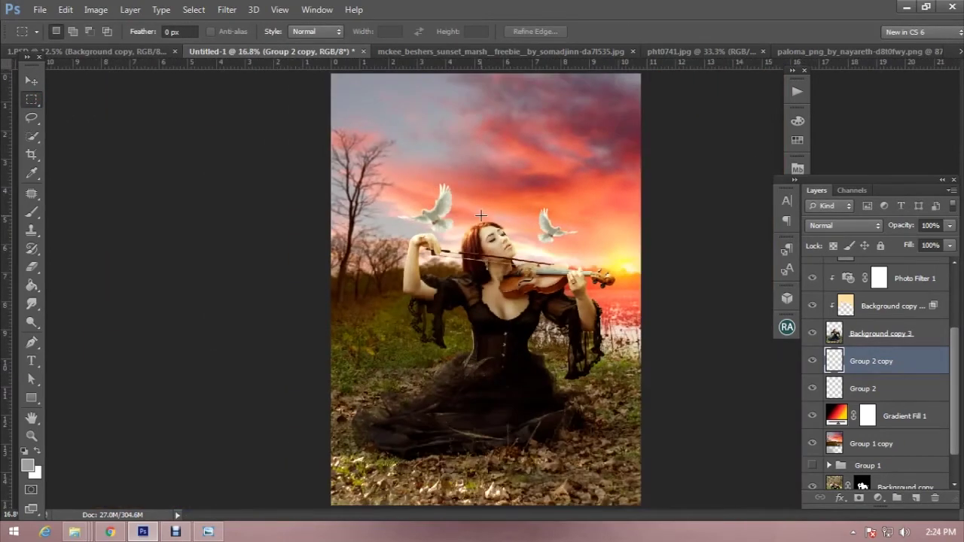
pyautogui.click(32, 80)
pyautogui.click(553, 225)
pyautogui.moveTo(576, 210); pyautogui.dragTo(550, 234)
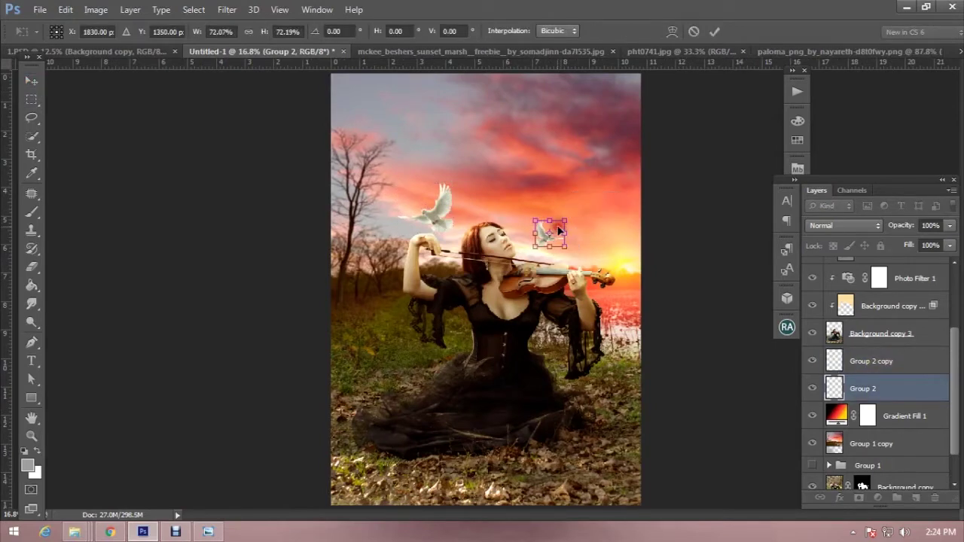
# - Duplicate the dove as Group 2 copy 2, raise it in the stack, and move it toward her hand
pyautogui.press('Return')
pyautogui.click(894, 366)
pyautogui.rightClick(923, 374)
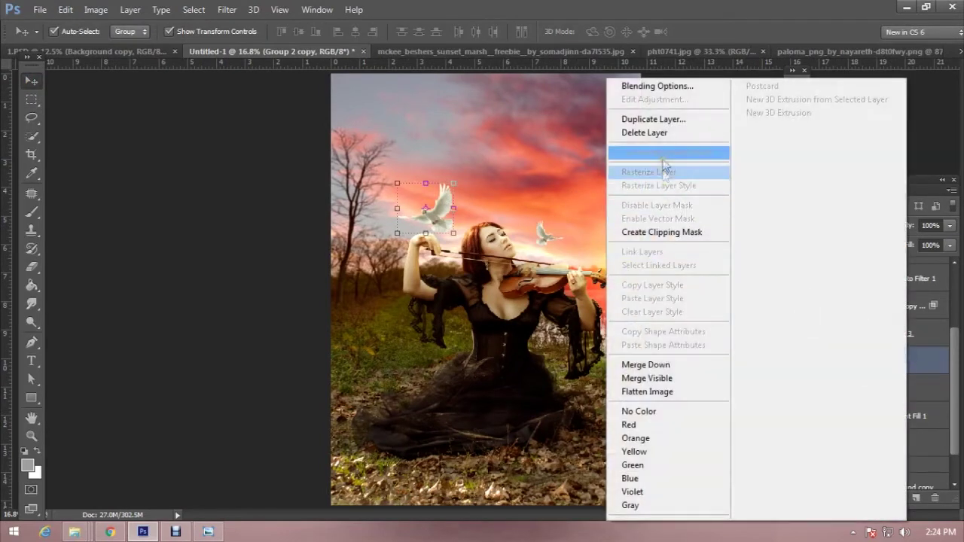
pyautogui.click(659, 124)
pyautogui.click(602, 159)
pyautogui.moveTo(873, 360); pyautogui.dragTo(915, 260)
pyautogui.moveTo(447, 205)
pyautogui.mouseDown()
pyautogui.moveTo(582, 374)
pyautogui.moveTo(572, 370)
pyautogui.mouseUp()
# - Flip Group 2 copy 2 horizontally and scale it to about 156% beside her right hand
pyautogui.hotkey('ctrl', 't')
pyautogui.moveTo(520, 331); pyautogui.dragTo(486, 270)
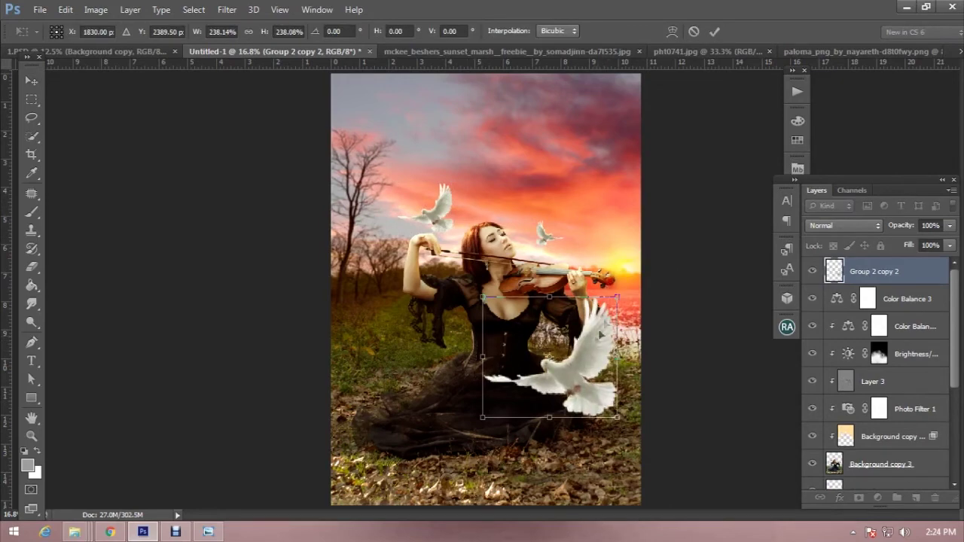
pyautogui.rightClick(598, 311)
pyautogui.click(625, 281)
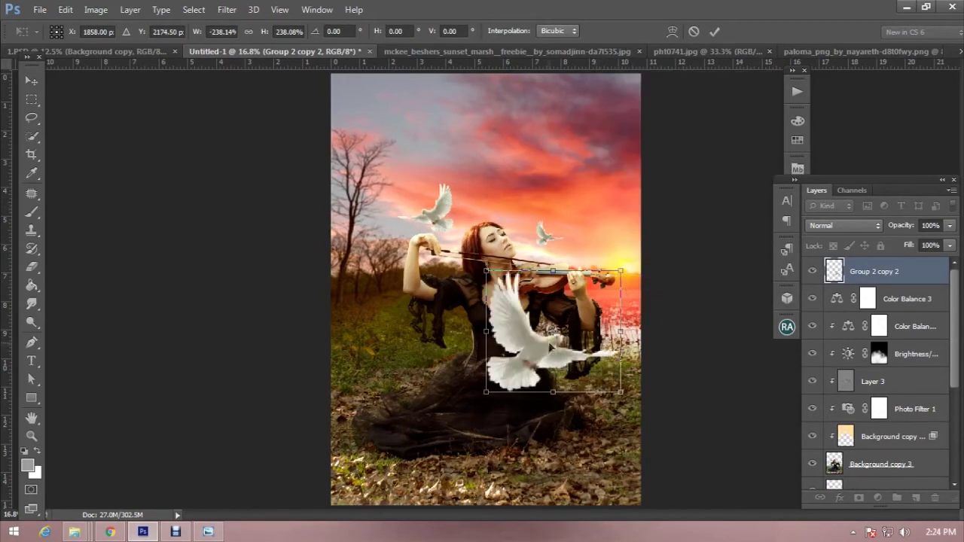
pyautogui.moveTo(567, 367); pyautogui.dragTo(638, 366)
pyautogui.moveTo(694, 270)
pyautogui.mouseDown()
pyautogui.moveTo(646, 314)
pyautogui.moveTo(666, 242)
pyautogui.moveTo(652, 239)
pyautogui.moveTo(652, 296)
pyautogui.mouseUp()
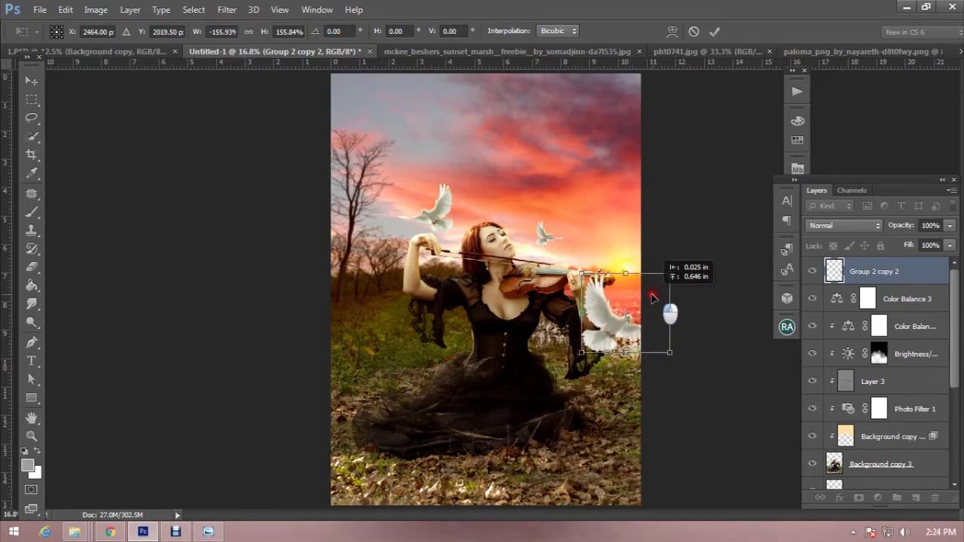
pyautogui.press('Return')
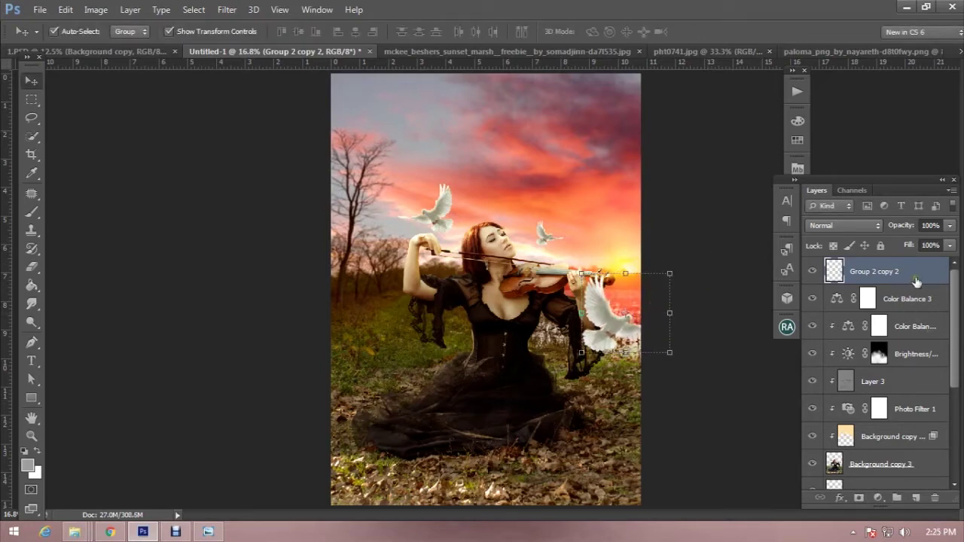
# - Duplicate it as Group 2 copy 3, flip it, and shrink it to about 73% on the left
pyautogui.rightClick(916, 281)
pyautogui.click(662, 122)
pyautogui.click(610, 159)
pyautogui.hotkey('ctrl', 't')
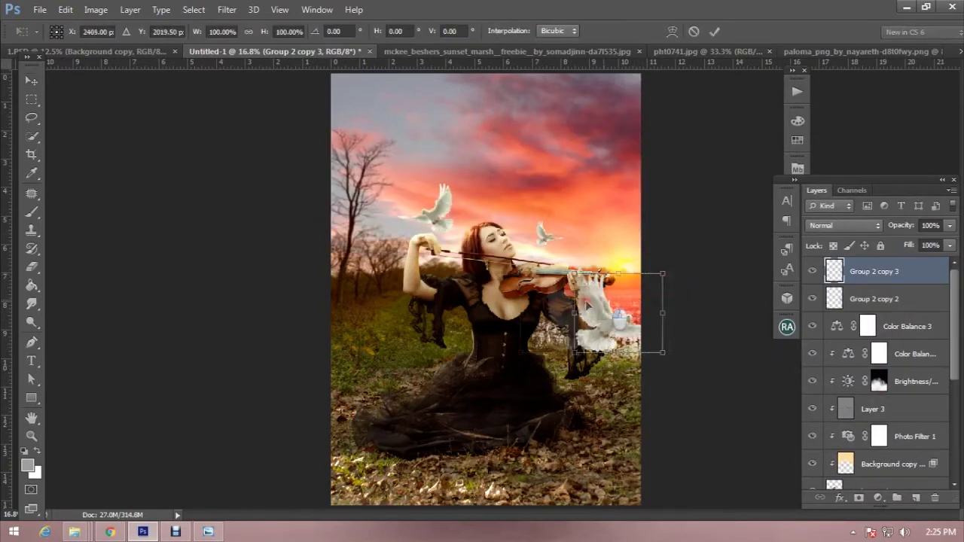
pyautogui.moveTo(618, 313); pyautogui.dragTo(411, 315)
pyautogui.rightClick(402, 300)
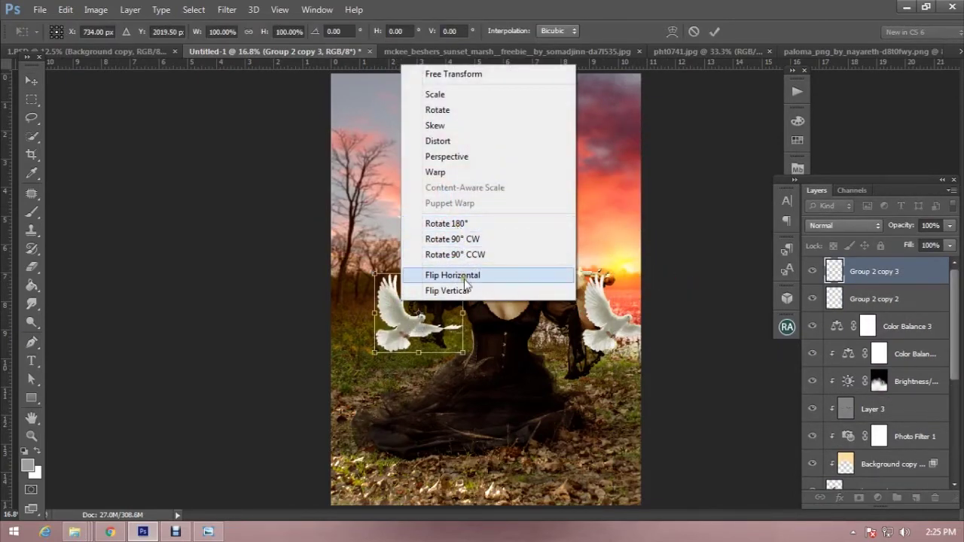
pyautogui.click(453, 275)
pyautogui.moveTo(462, 275)
pyautogui.mouseDown()
pyautogui.moveTo(439, 296)
pyautogui.moveTo(378, 278)
pyautogui.moveTo(388, 290)
pyautogui.mouseUp()
pyautogui.press('Return')
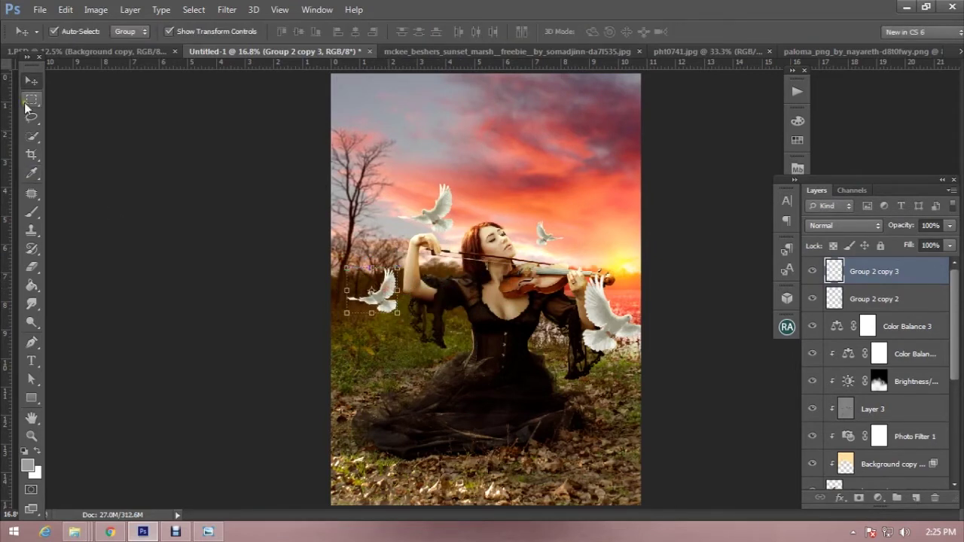
pyautogui.press('m')
pyautogui.click(879, 497)
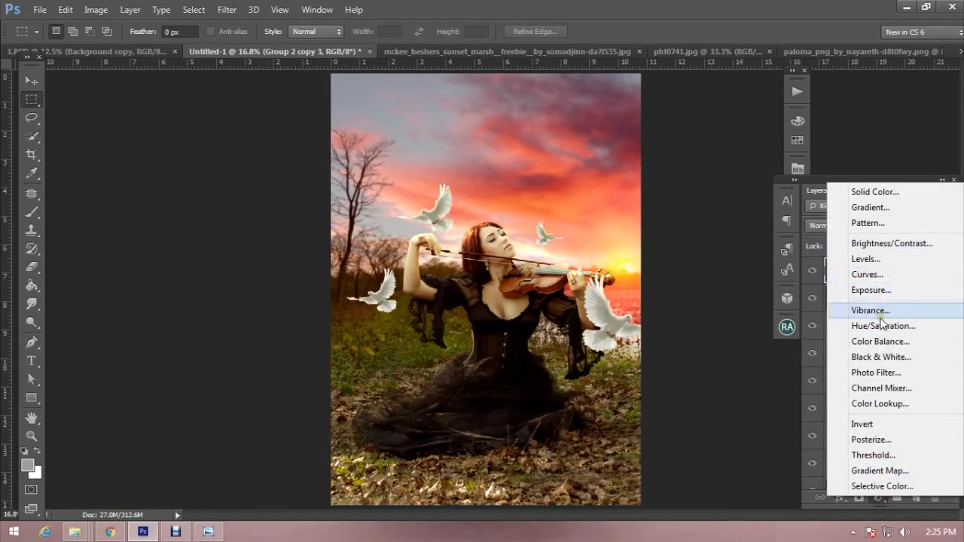
# - Add an Exposure adjustment at −1.38 clipped to the left dove
pyautogui.click(870, 289)
pyautogui.moveTo(343, 181); pyautogui.dragTo(604, 236)
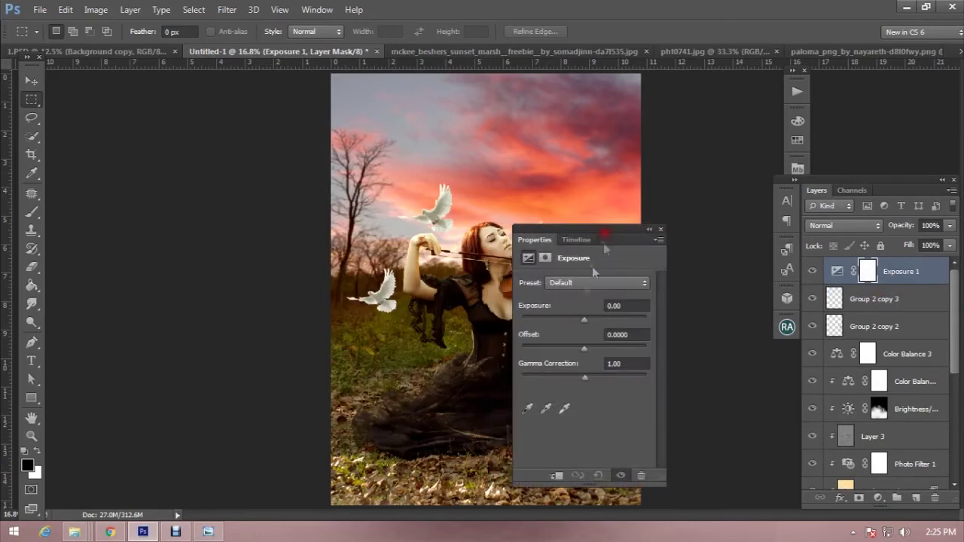
pyautogui.moveTo(584, 320); pyautogui.dragTo(571, 322)
pyautogui.click(557, 476)
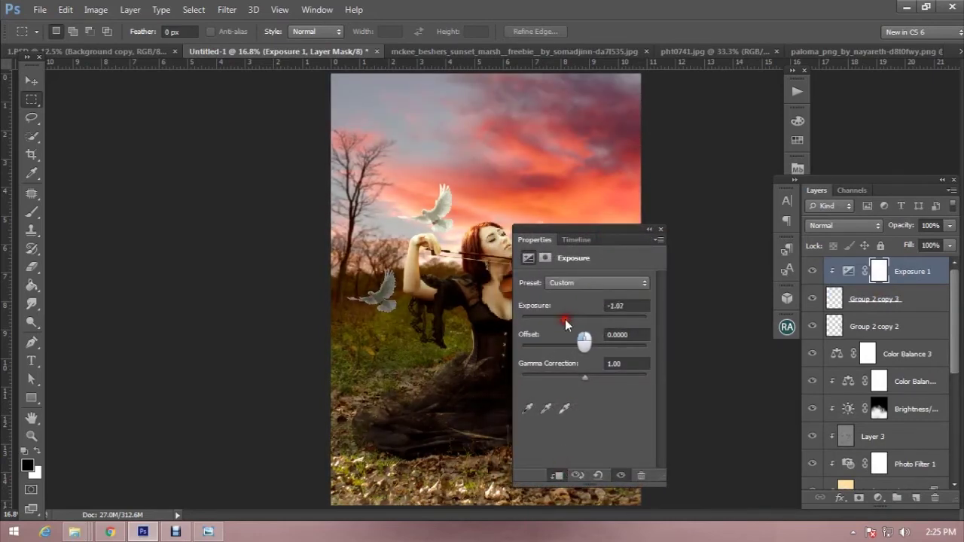
pyautogui.click(658, 230)
# - Paint the Exposure mask over the left dove with a 119 px brush at 62% opacity
pyautogui.press('b')
pyautogui.rightClick(381, 273)
pyautogui.moveTo(454, 204); pyautogui.dragTo(490, 203)
pyautogui.press('Return')
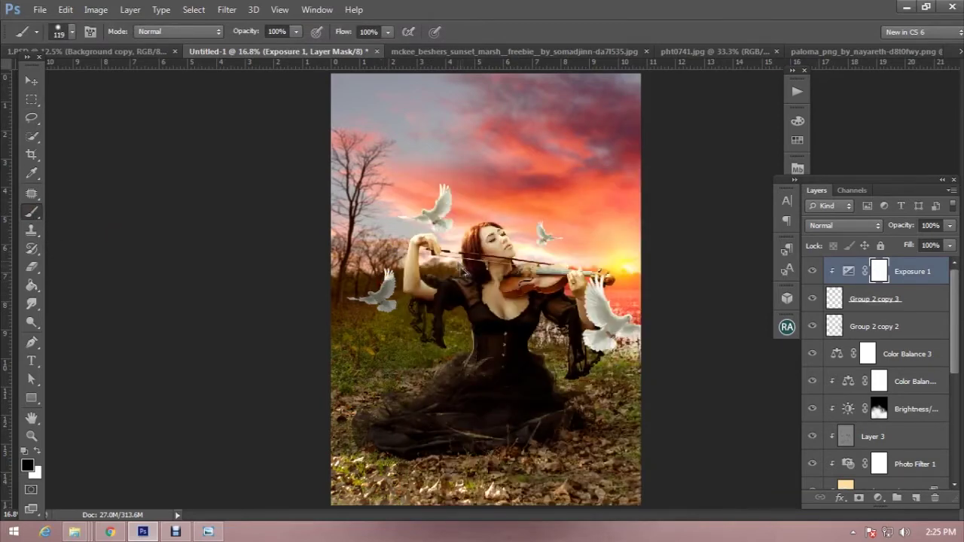
pyautogui.moveTo(257, 41); pyautogui.dragTo(220, 35)
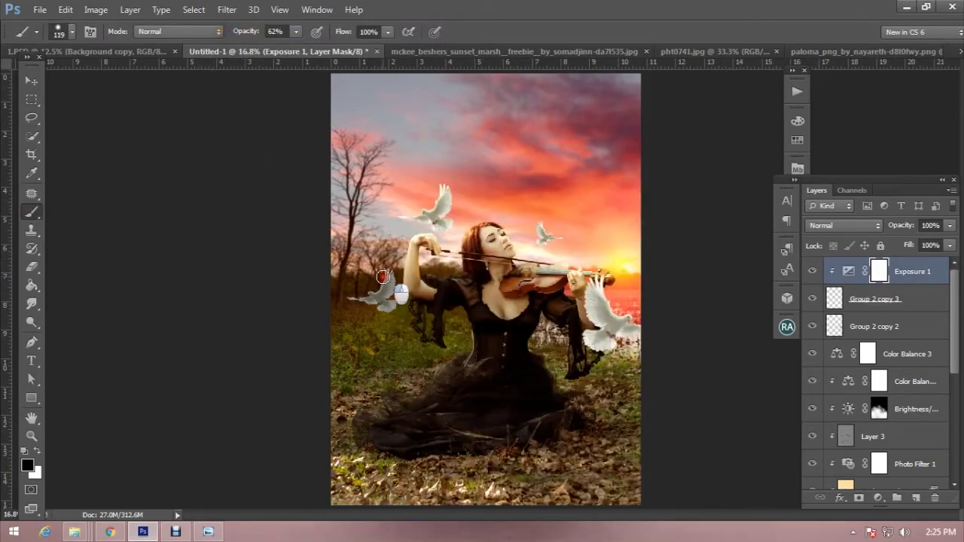
pyautogui.moveTo(397, 264); pyautogui.dragTo(372, 290)
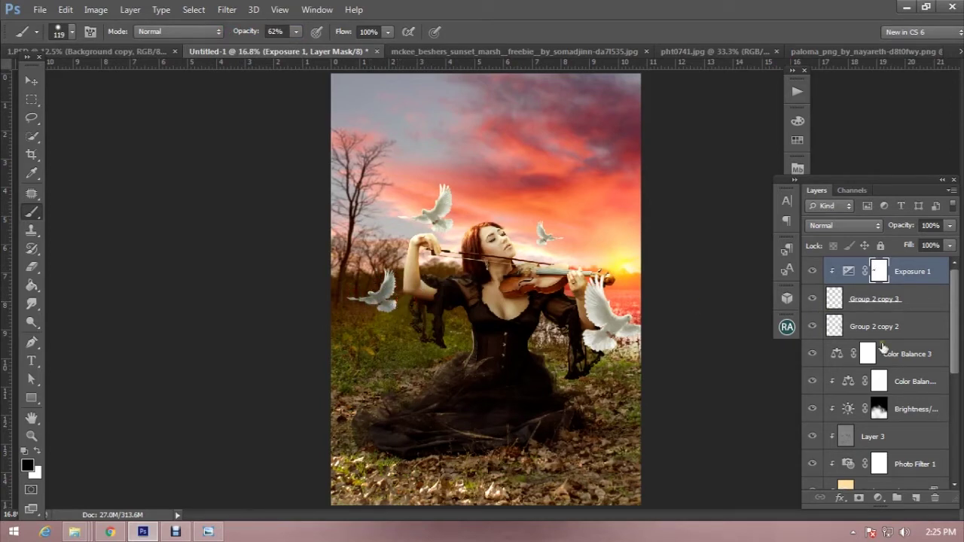
pyautogui.click(928, 326)
pyautogui.click(889, 498)
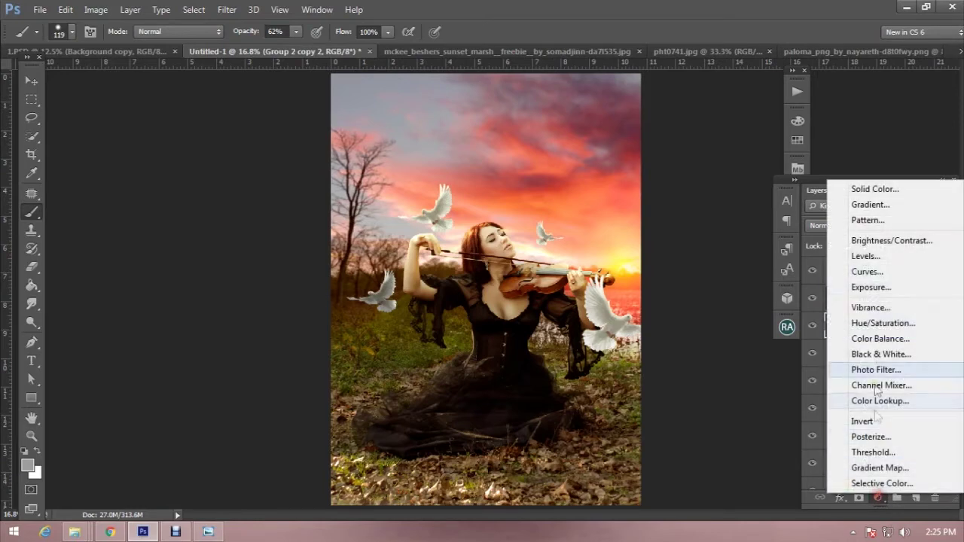
# - Add an Exposure 2 adjustment at −1.69 clipped to the large right dove
pyautogui.click(893, 282)
pyautogui.moveTo(299, 307); pyautogui.dragTo(284, 313)
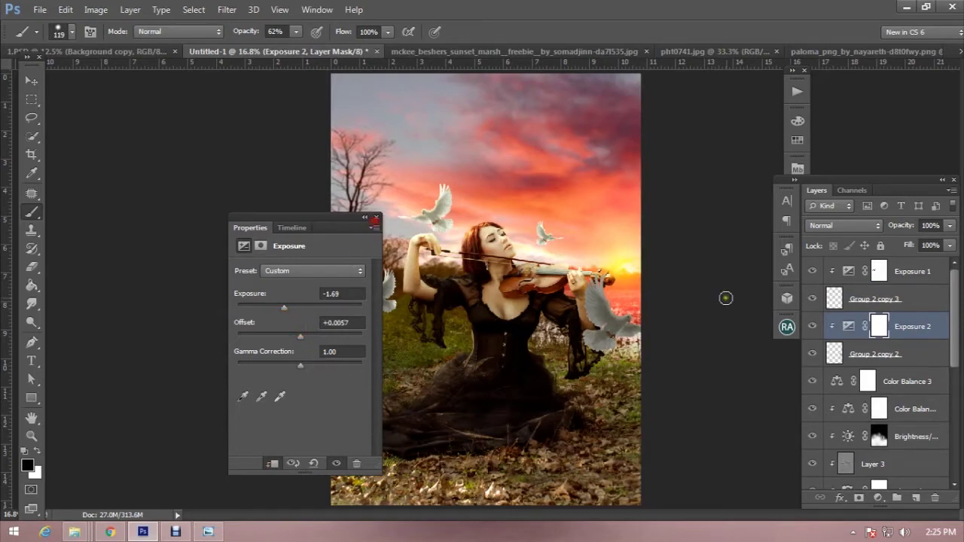
pyautogui.click(377, 217)
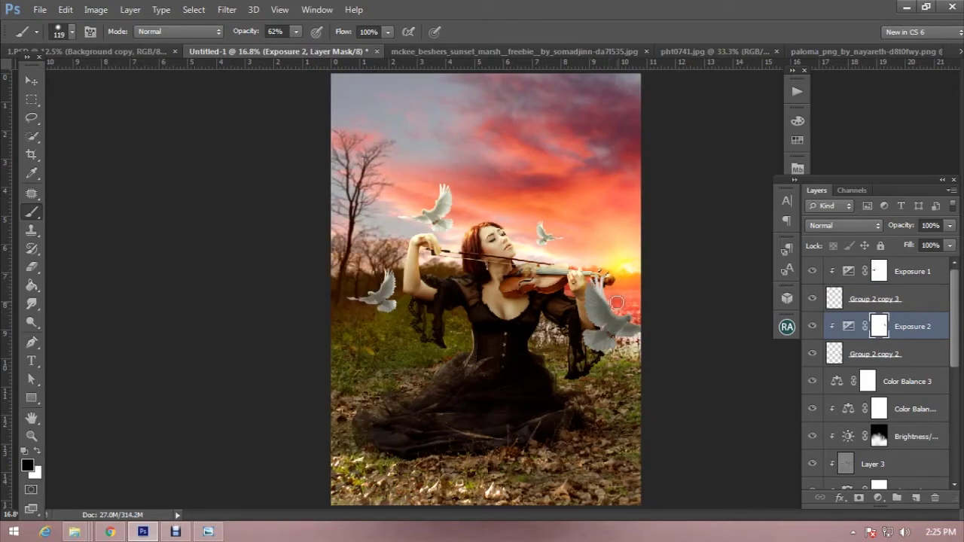
# - Paint its mask near the hand with a 267 px brush and set the layer to 74% opacity
pyautogui.rightClick(588, 233)
pyautogui.moveTo(702, 205); pyautogui.dragTo(736, 205)
pyautogui.press('Return')
pyautogui.rightClick(621, 219)
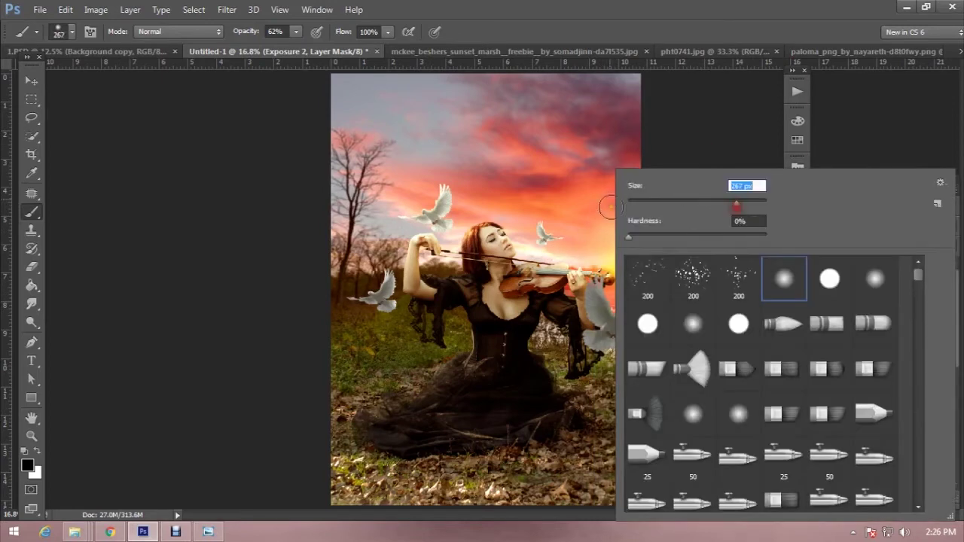
pyautogui.press('Return')
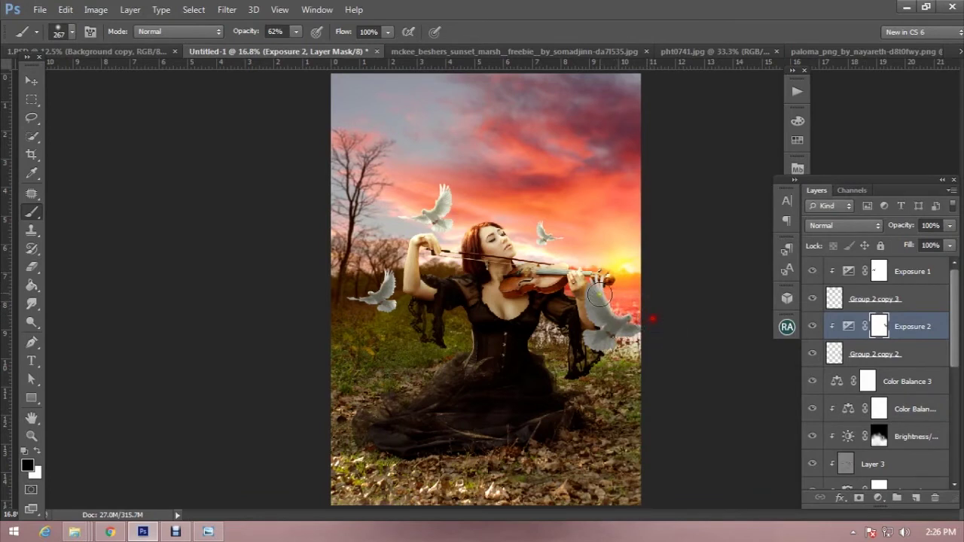
pyautogui.moveTo(580, 277); pyautogui.dragTo(594, 290)
pyautogui.moveTo(898, 231); pyautogui.dragTo(879, 228)
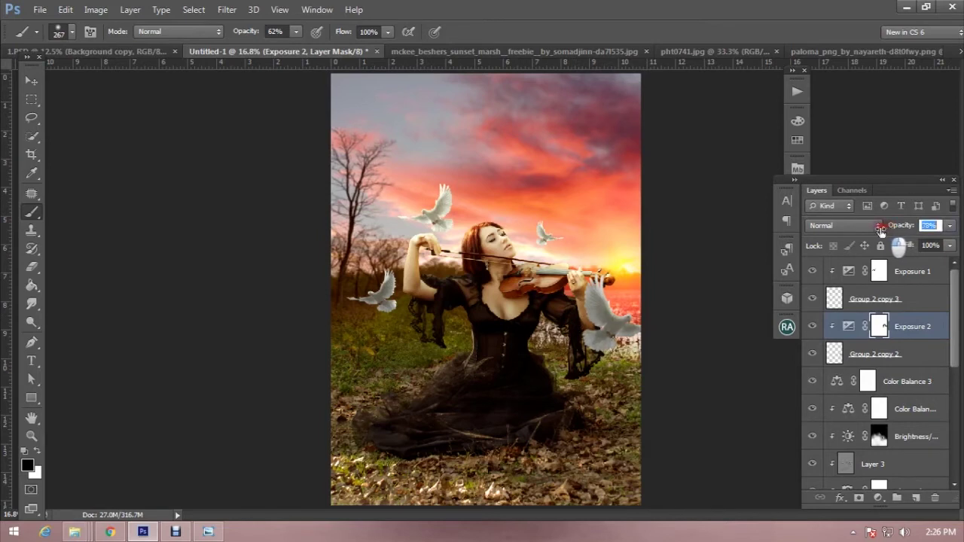
# - Lower the Exposure 1 layer's opacity to 80%
pyautogui.press('v')
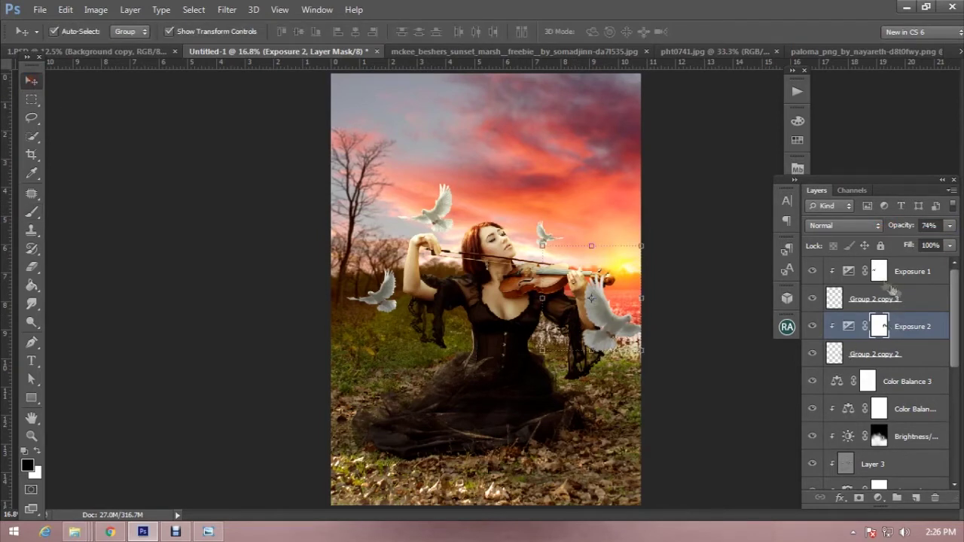
pyautogui.click(904, 271)
pyautogui.moveTo(900, 226); pyautogui.dragTo(887, 228)
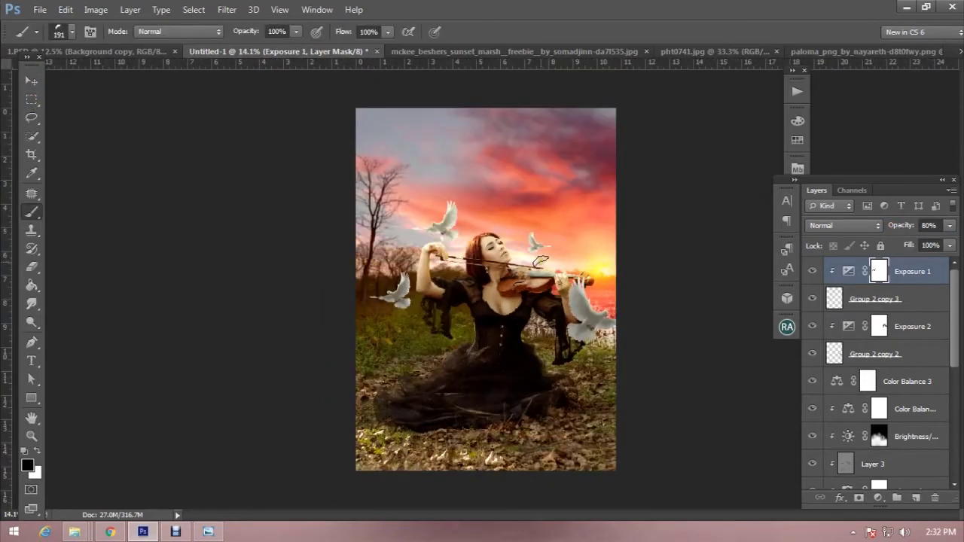
# - Resize and shrink the lower-left dove on the Group 2 copy 3 layer
pyautogui.click(31, 81)
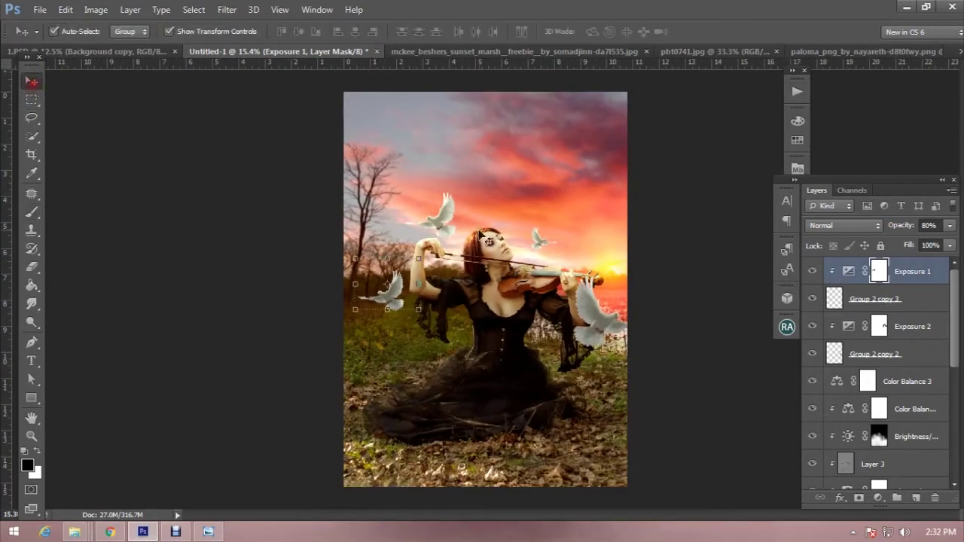
pyautogui.click(444, 219)
pyautogui.click(812, 476)
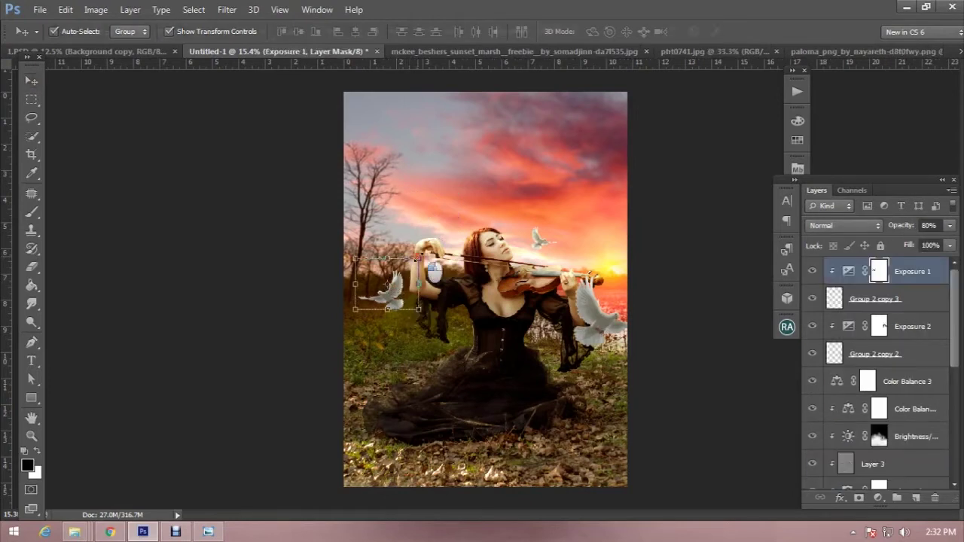
pyautogui.moveTo(416, 258); pyautogui.dragTo(419, 256)
pyautogui.press('Return')
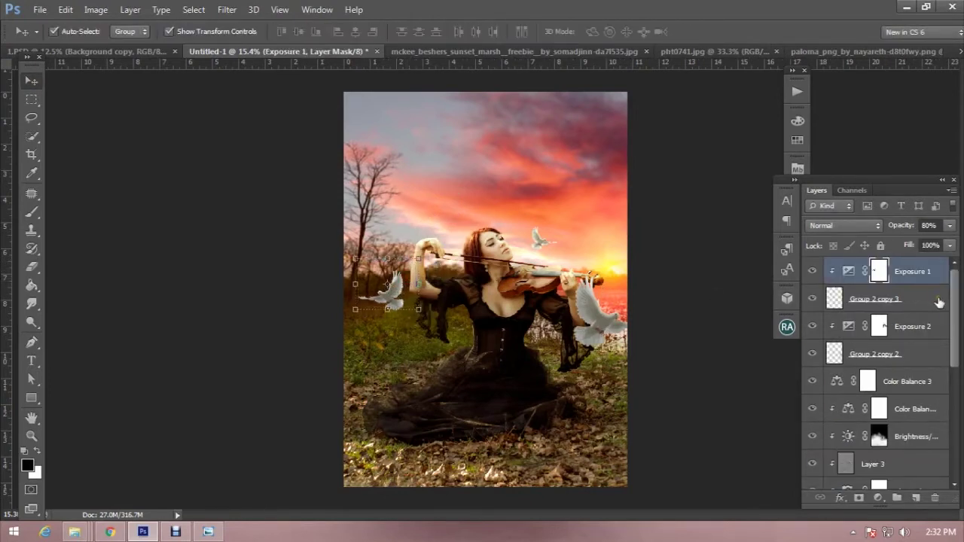
pyautogui.click(938, 301)
pyautogui.hotkey('ctrl', 't')
pyautogui.moveTo(418, 308); pyautogui.dragTo(419, 287)
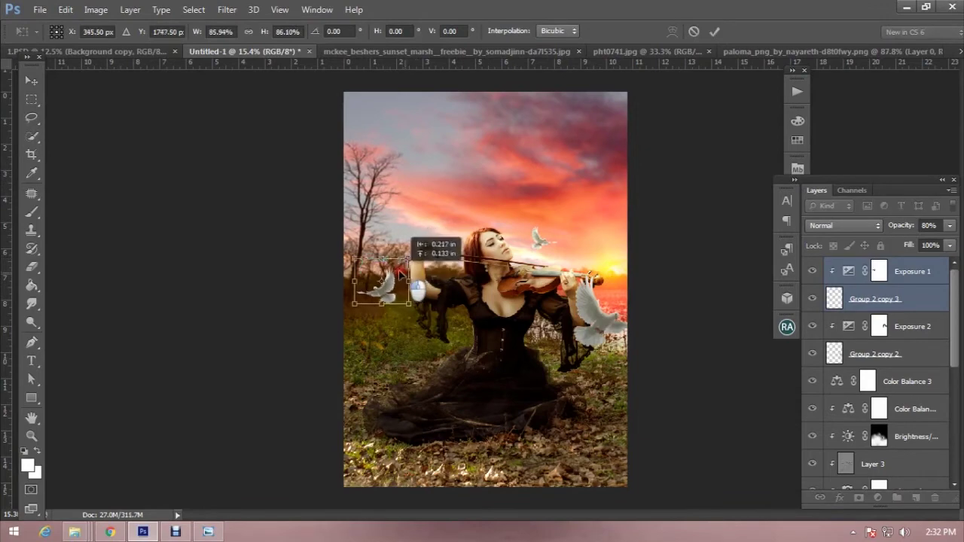
pyautogui.press('Return')
# - Select the Color Balance 3 layer with the Rectangular Marquee tool active
pyautogui.scroll(1, 476, 316)
pyautogui.scroll(-1, 476, 316)
pyautogui.scroll(1, 476, 316)
pyautogui.scroll(-1, 476, 316)
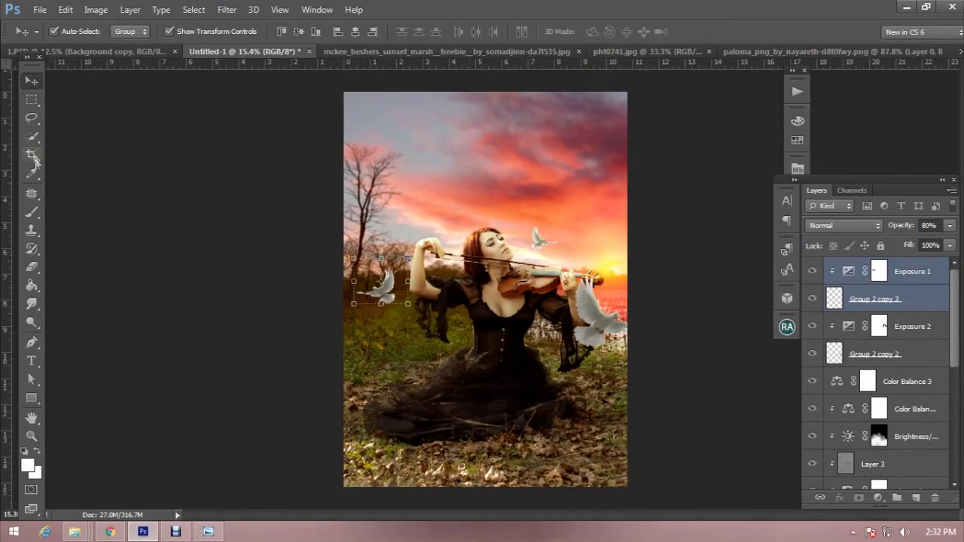
pyautogui.click(31, 99)
pyautogui.click(919, 390)
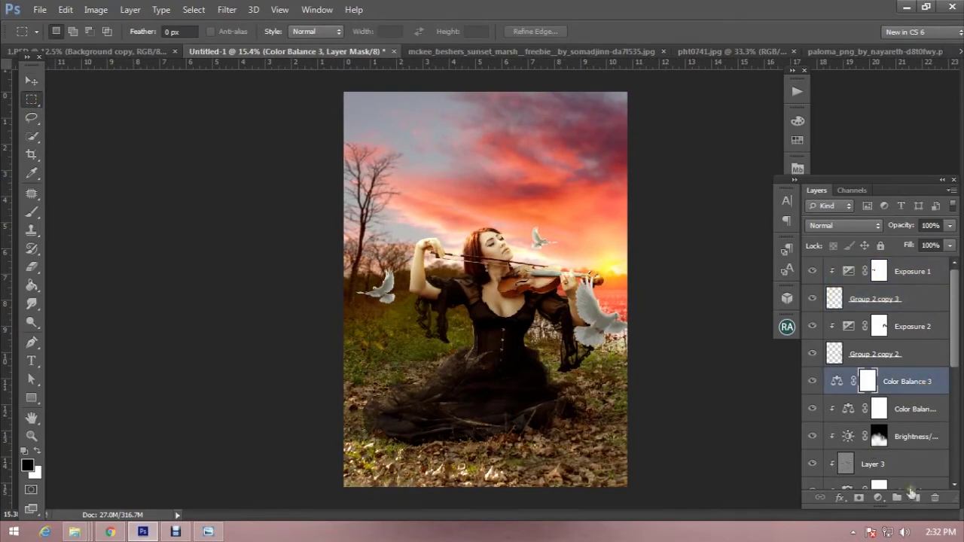
# - Add new Layer 4, choose the 380 px feather brush, and show the Brush panel
pyautogui.click(913, 498)
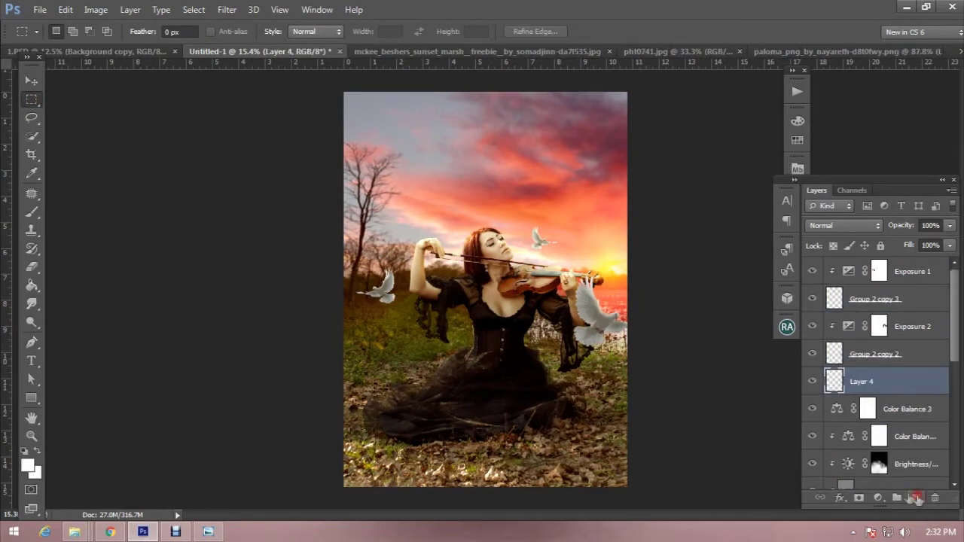
pyautogui.click(30, 213)
pyautogui.rightClick(515, 211)
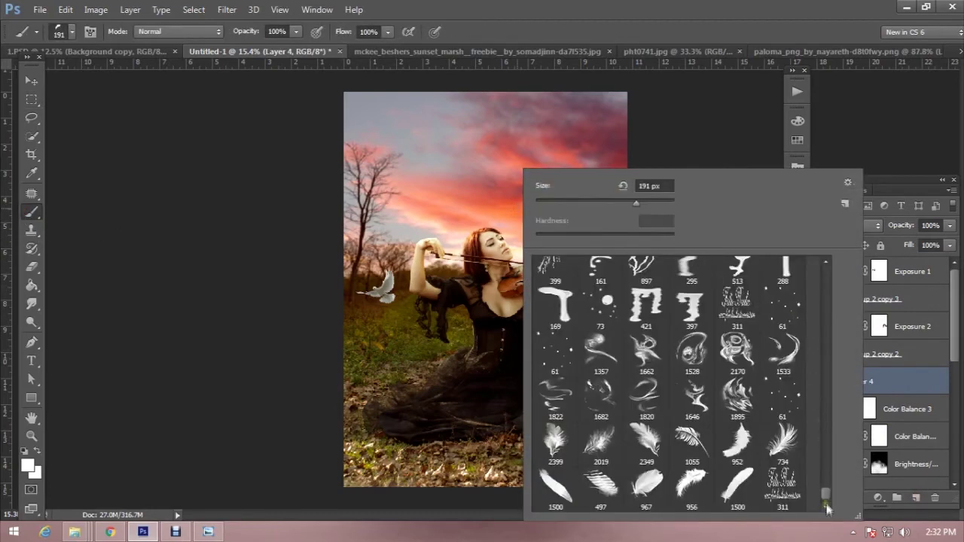
pyautogui.click(691, 486)
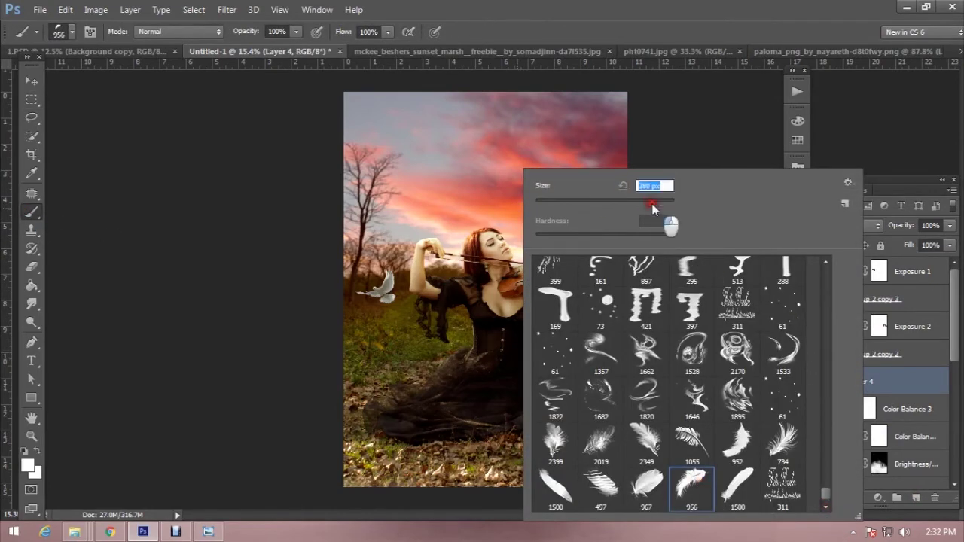
pyautogui.click(720, 6)
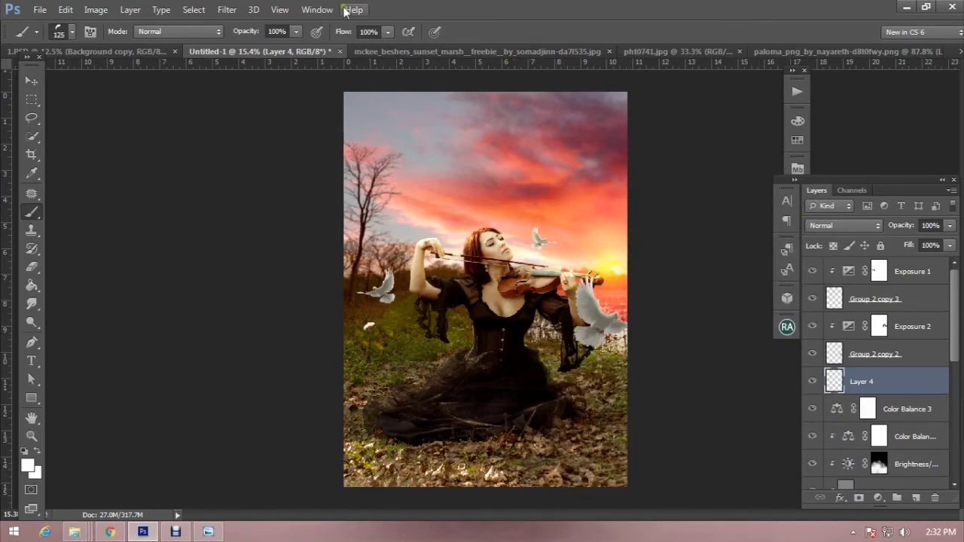
pyautogui.click(317, 9)
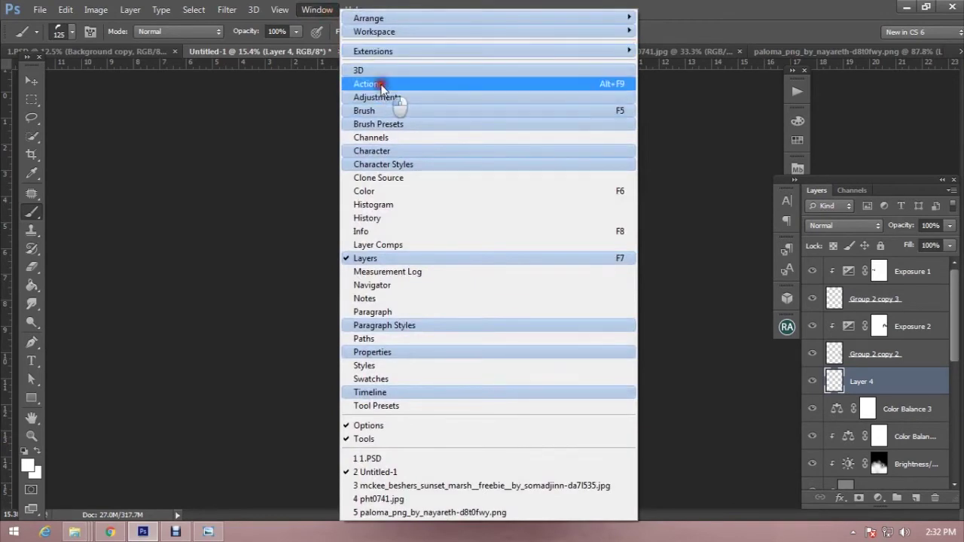
pyautogui.click(380, 110)
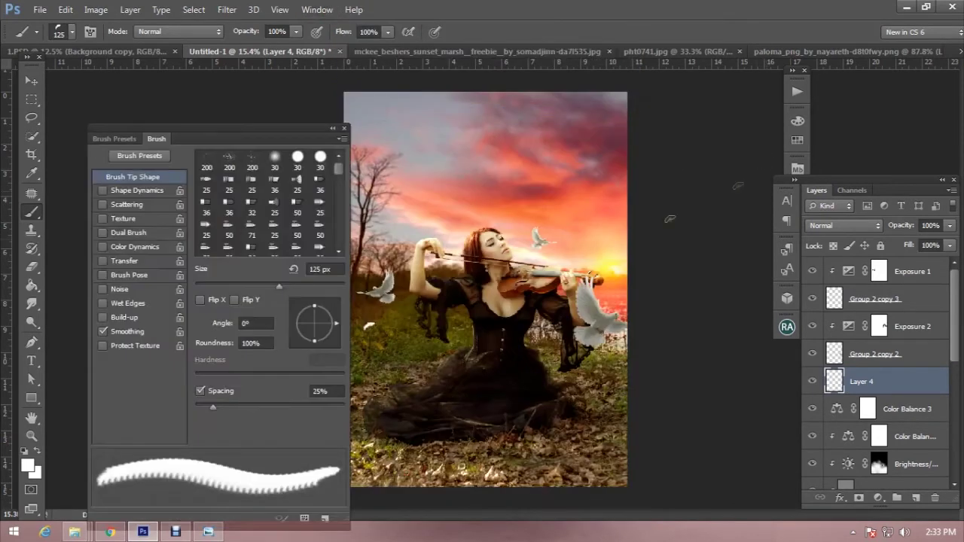
# - Enable Shape Dynamics with size jitter, 64% minimum diameter, and angle and roundness jitter
pyautogui.moveTo(249, 139); pyautogui.dragTo(820, 120)
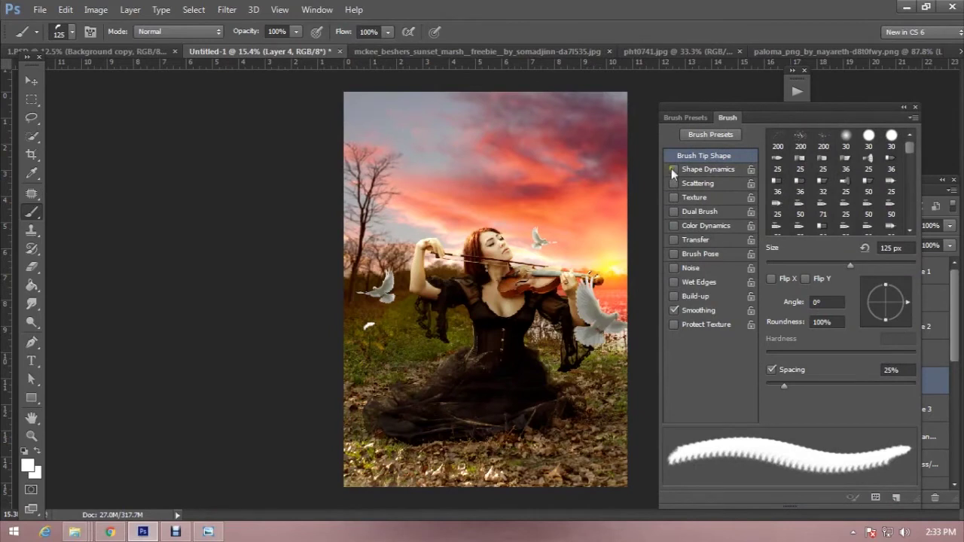
pyautogui.click(686, 170)
pyautogui.moveTo(827, 204); pyautogui.dragTo(832, 201)
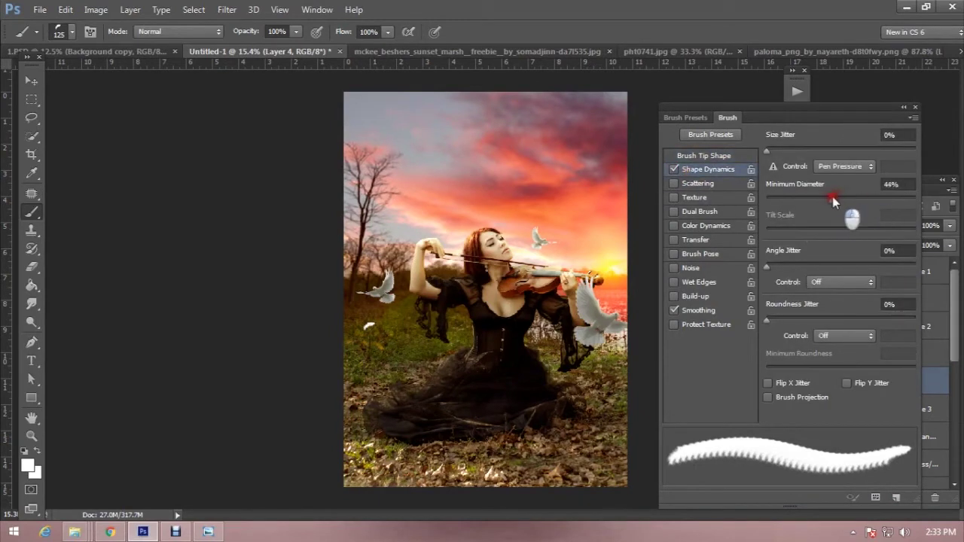
pyautogui.moveTo(767, 151); pyautogui.dragTo(834, 152)
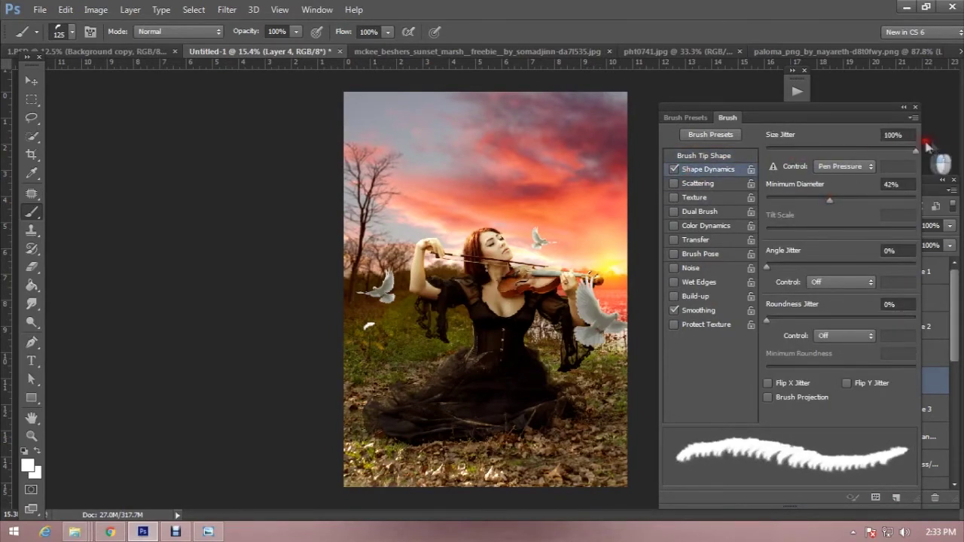
pyautogui.click(674, 183)
pyautogui.moveTo(833, 150); pyautogui.dragTo(805, 166)
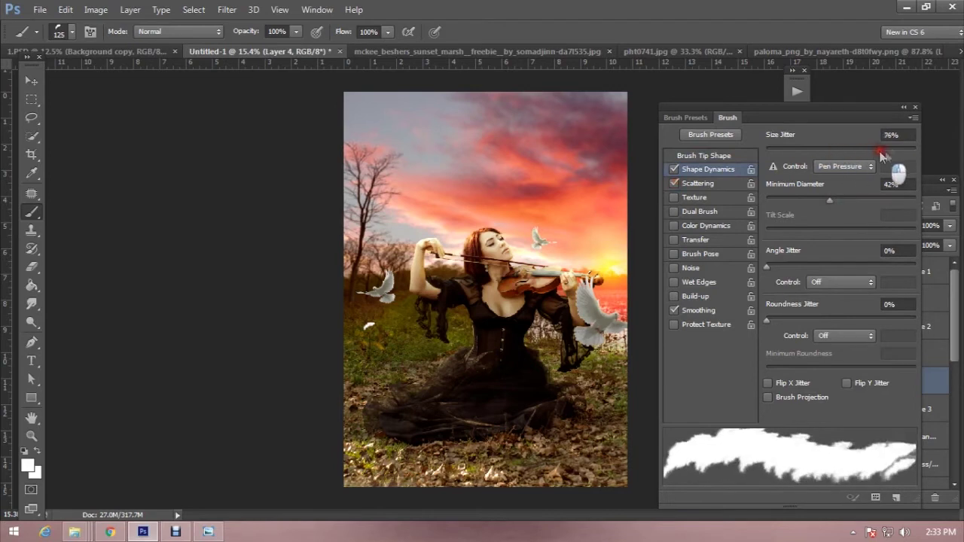
pyautogui.moveTo(828, 202); pyautogui.dragTo(862, 200)
pyautogui.moveTo(766, 268)
pyautogui.mouseDown()
pyautogui.moveTo(888, 264)
pyautogui.moveTo(850, 267)
pyautogui.mouseUp()
pyautogui.moveTo(767, 317); pyautogui.dragTo(902, 319)
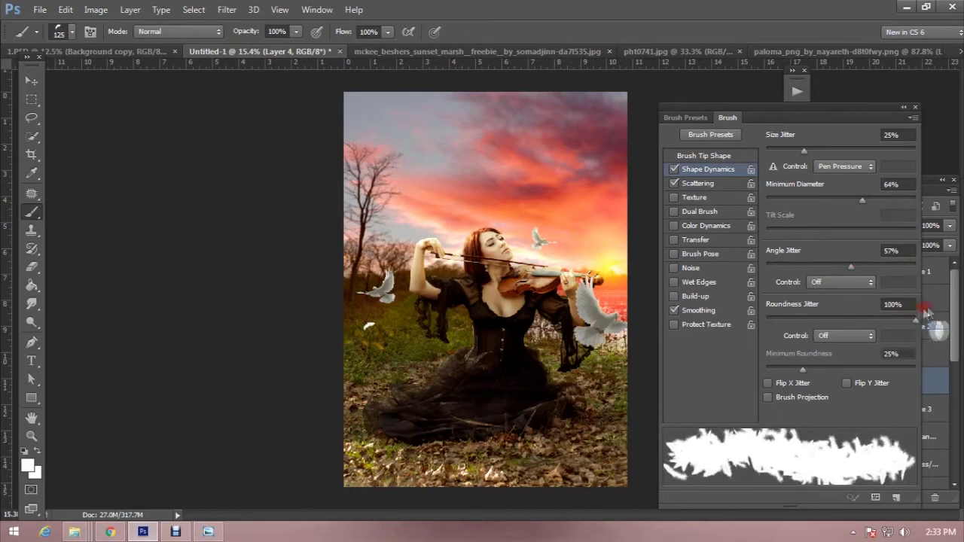
pyautogui.moveTo(809, 156)
pyautogui.mouseDown()
pyautogui.moveTo(881, 176)
pyautogui.moveTo(834, 196)
pyautogui.moveTo(787, 189)
pyautogui.mouseUp()
# - Set brush scattering to 410% and stamp scattered feathers on the grass
pyautogui.click(697, 183)
pyautogui.moveTo(768, 149)
pyautogui.mouseDown()
pyautogui.moveTo(882, 167)
pyautogui.moveTo(866, 164)
pyautogui.mouseUp()
pyautogui.moveTo(826, 204)
pyautogui.mouseDown()
pyautogui.moveTo(755, 209)
pyautogui.moveTo(770, 214)
pyautogui.mouseUp()
pyautogui.moveTo(864, 150); pyautogui.dragTo(828, 186)
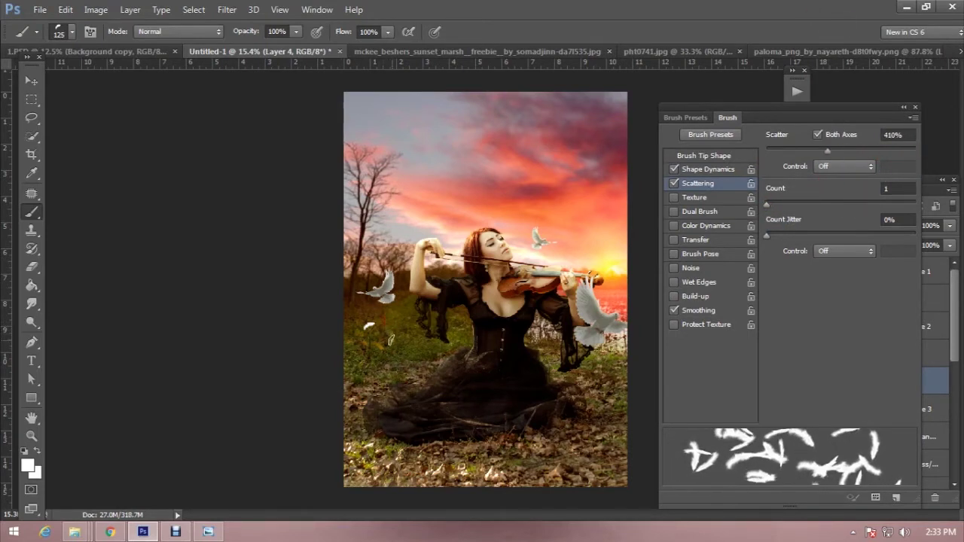
pyautogui.click(384, 361)
pyautogui.click(904, 107)
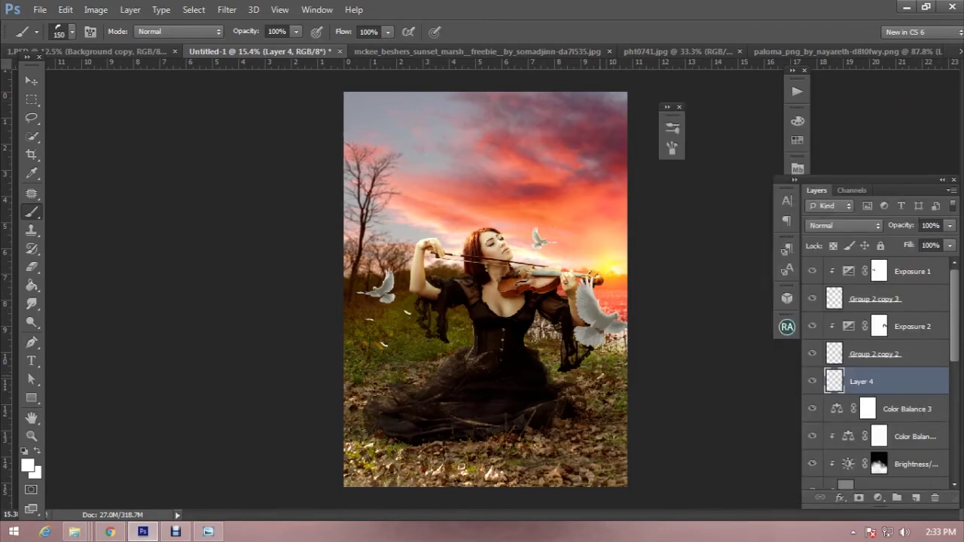
# - Create Layer 5, then add Layer 6 above Layer 4 for more feathers
pyautogui.click(915, 498)
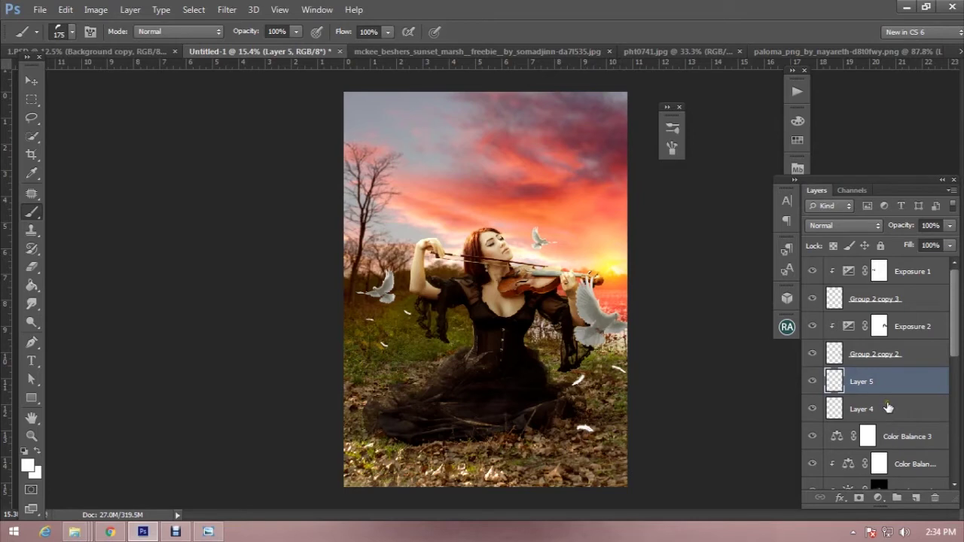
pyautogui.click(907, 412)
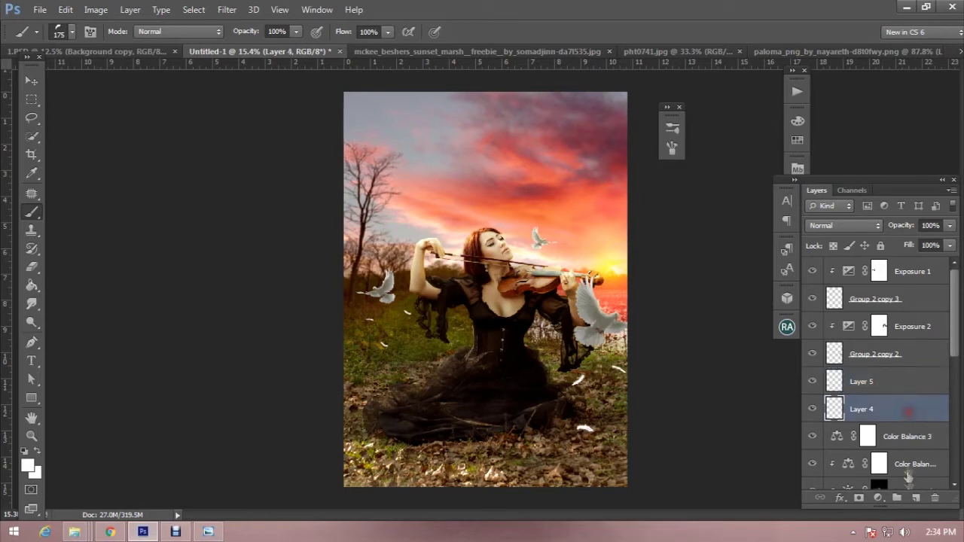
pyautogui.click(915, 498)
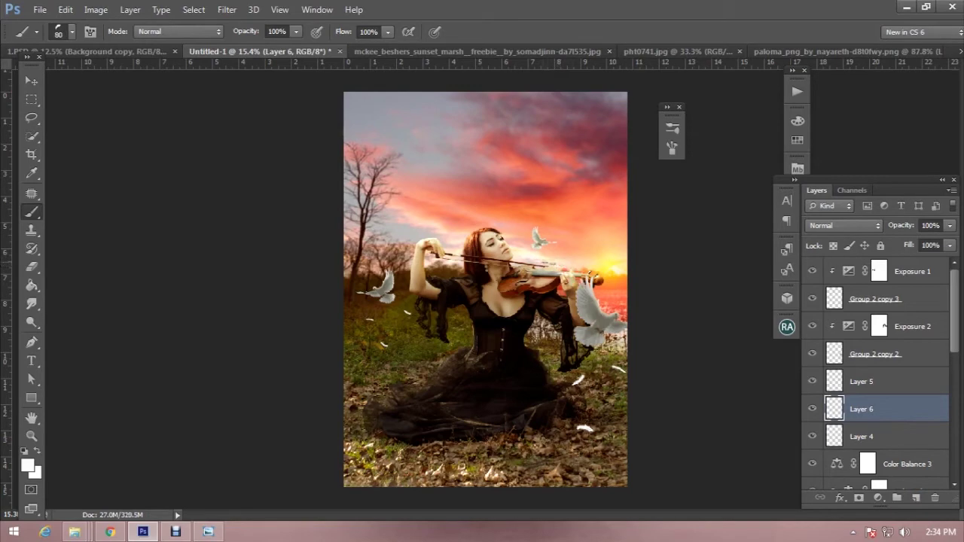
pyautogui.scroll(2, 512, 279)
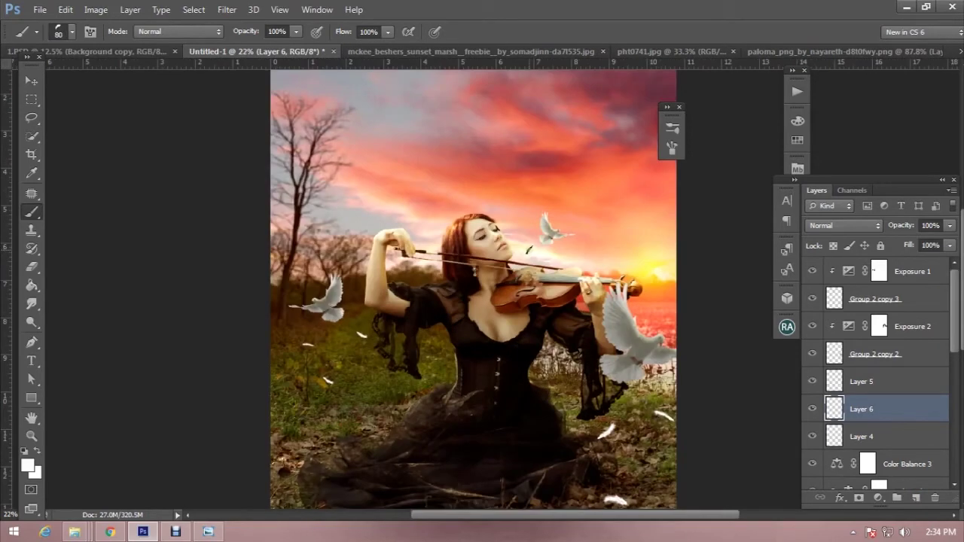
pyautogui.scroll(-1, 494, 363)
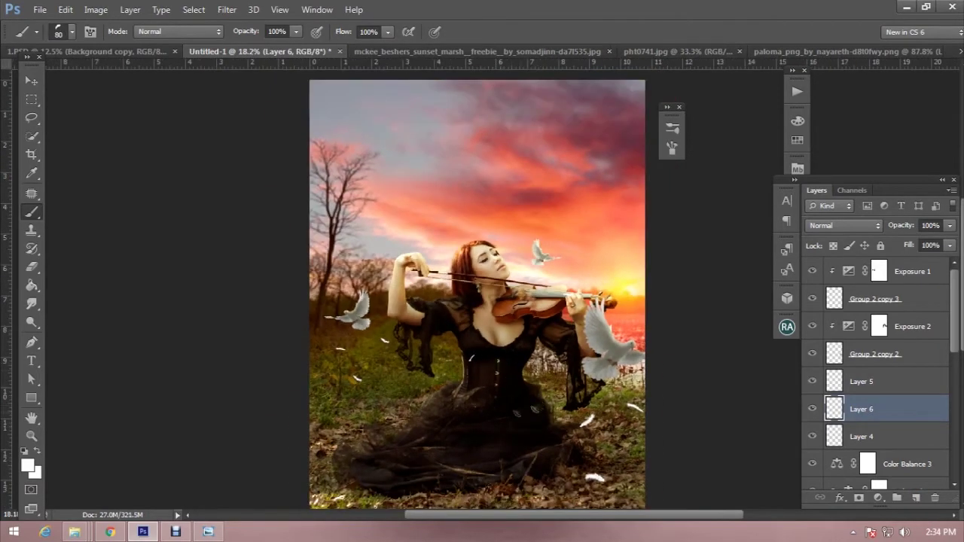
pyautogui.scroll(-1, 565, 151)
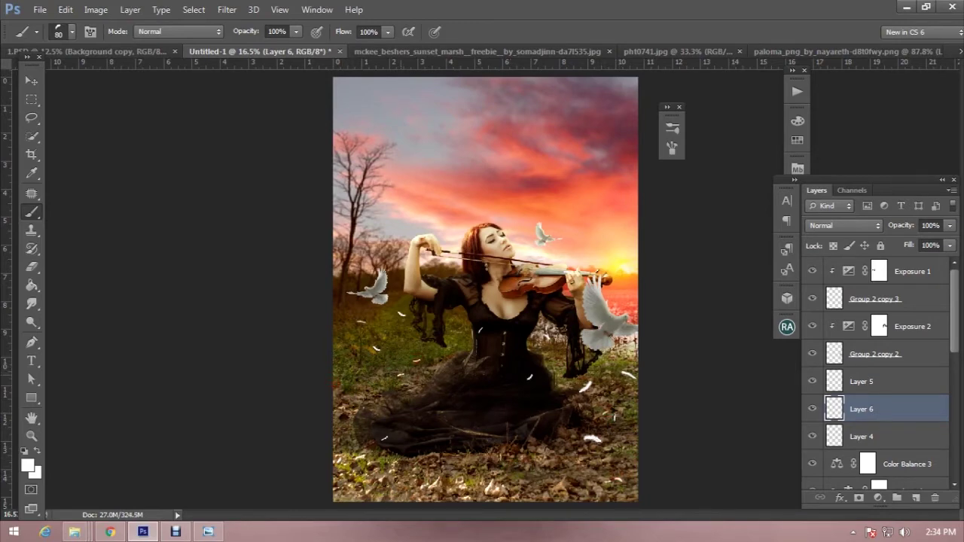
pyautogui.scroll(-1, 393, 352)
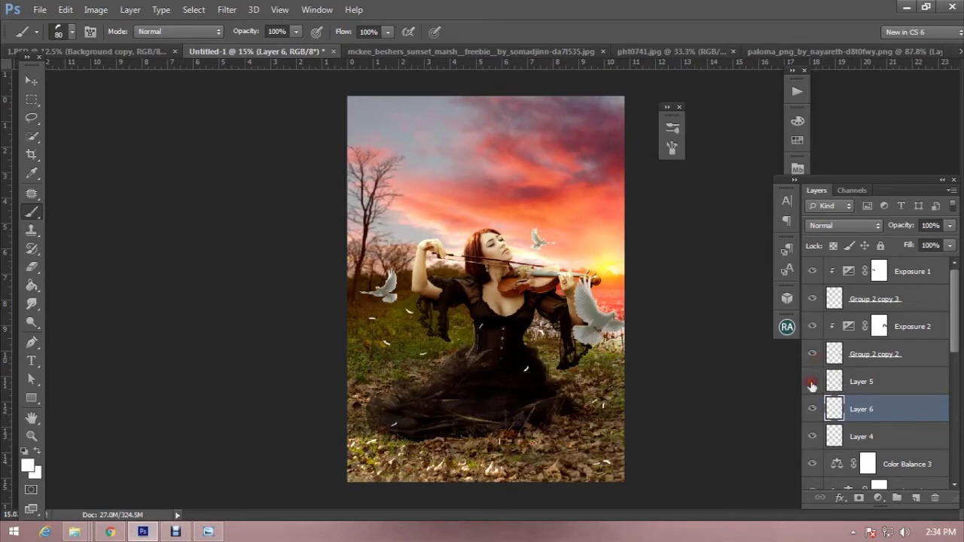
pyautogui.click(232, 12)
pyautogui.moveTo(233, 152)
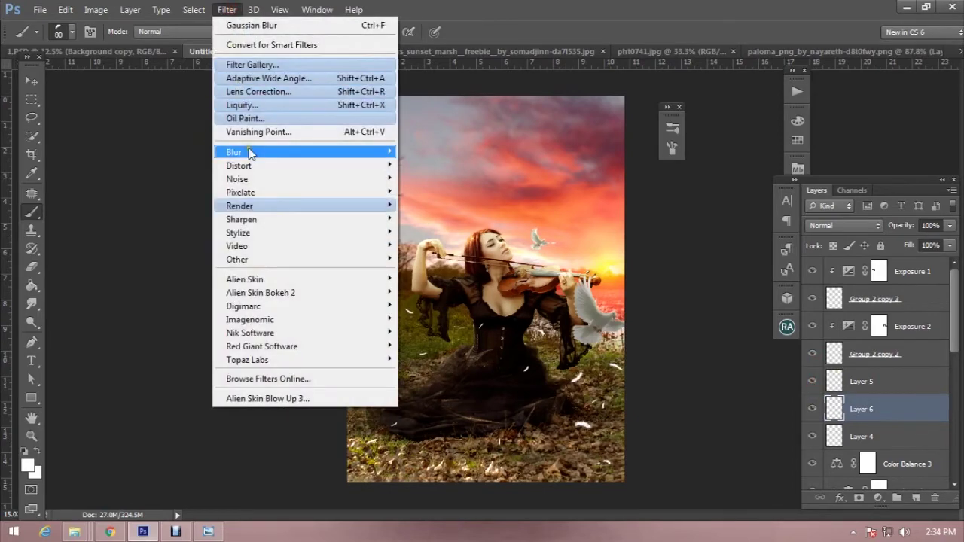
# - Motion-blur Layer 6's feathers at a 30° angle with 22-pixel distance
pyautogui.click(459, 280)
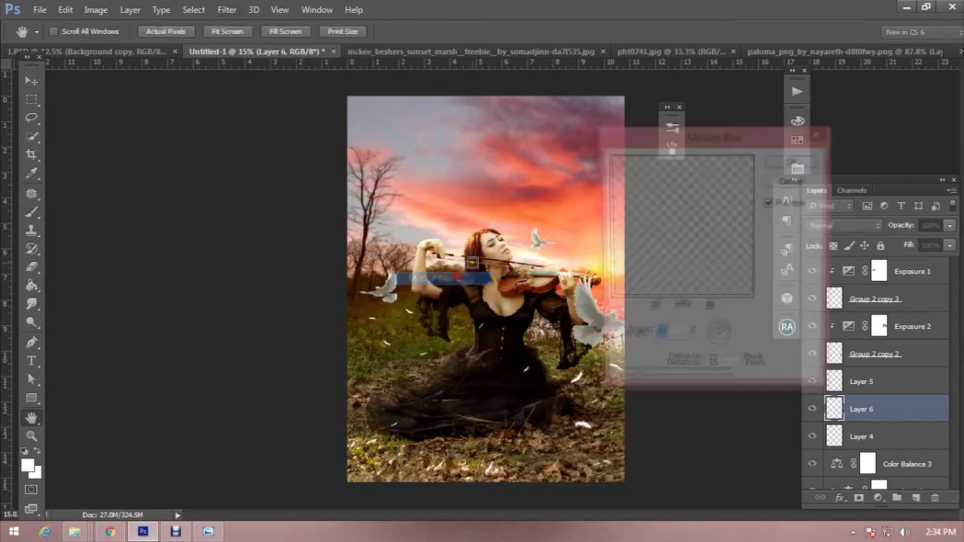
pyautogui.moveTo(754, 367)
pyautogui.mouseDown()
pyautogui.moveTo(769, 366)
pyautogui.moveTo(749, 367)
pyautogui.mouseUp()
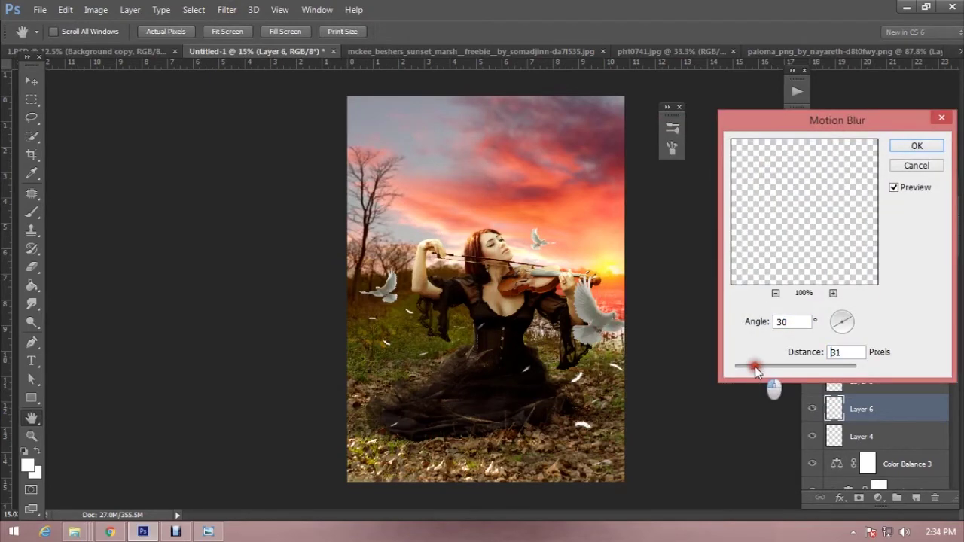
pyautogui.click(916, 145)
pyautogui.press('b')
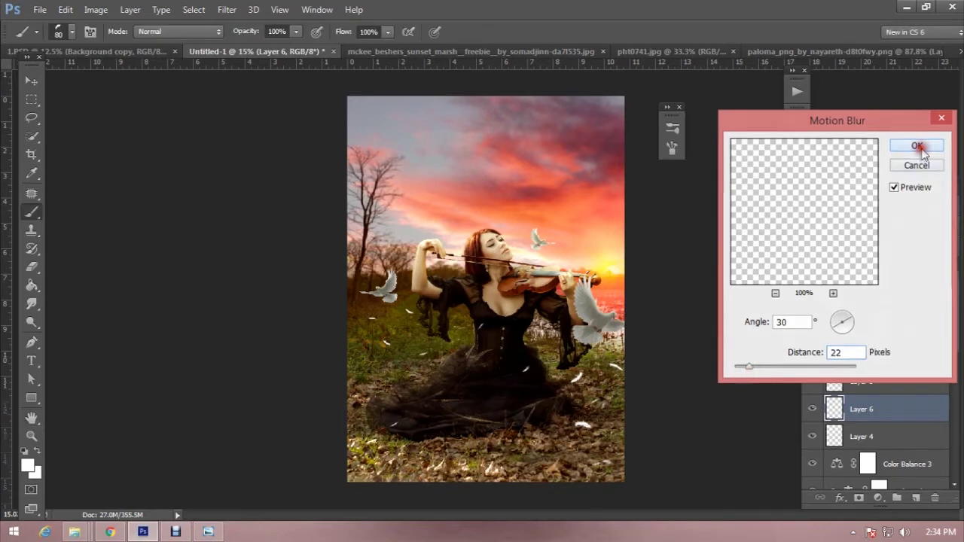
pyautogui.click(861, 382)
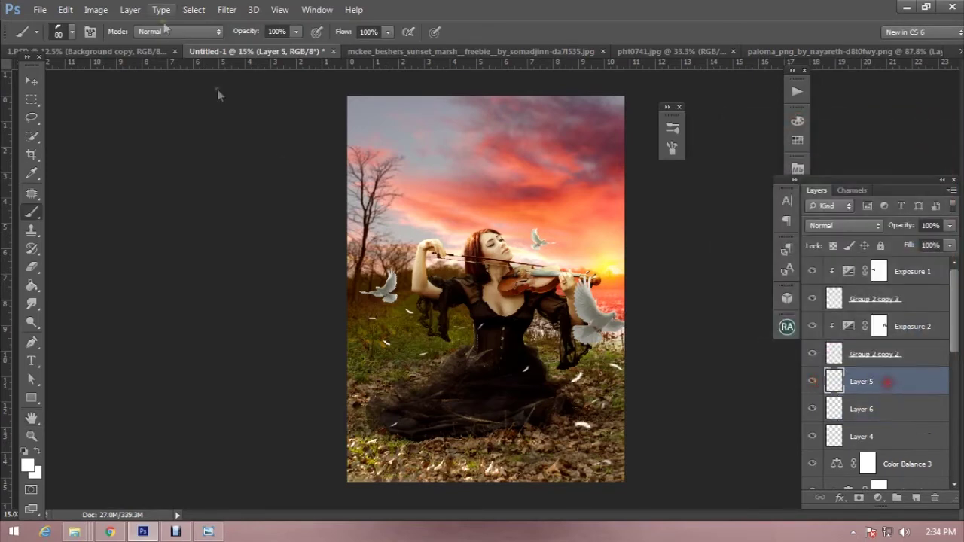
# - Reapply the same motion blur to the feathers on Layer 5 and Layer 4
pyautogui.click(227, 9)
pyautogui.click(245, 28)
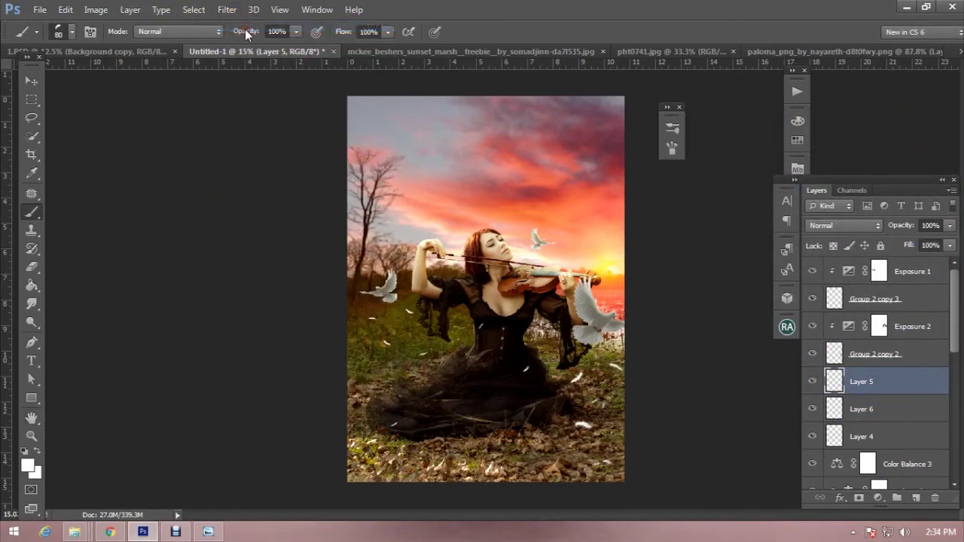
pyautogui.click(811, 353)
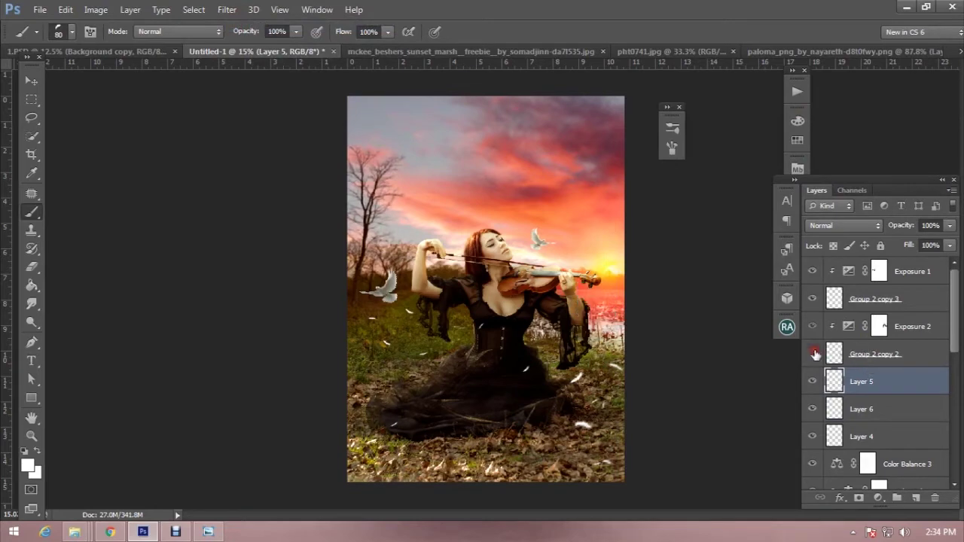
pyautogui.click(872, 436)
pyautogui.click(227, 9)
pyautogui.click(238, 26)
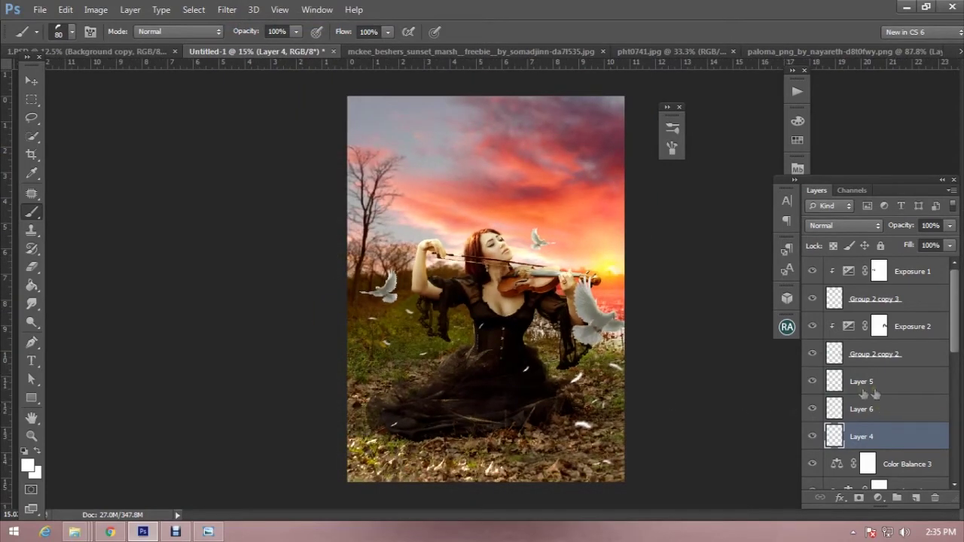
# - Merge feather Layers 4, 5 and 6 into a single Layer 5
pyautogui.click(813, 382)
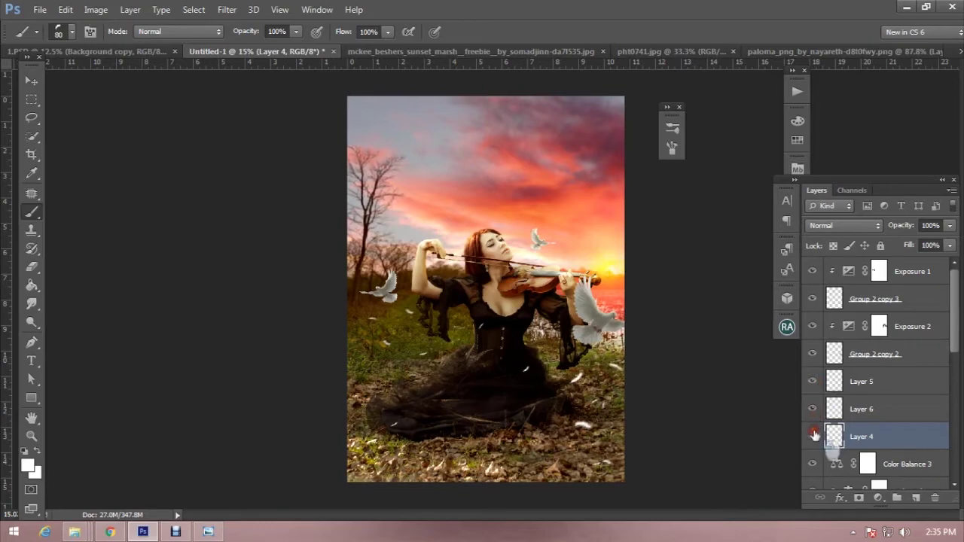
pyautogui.keyDown('shift'); pyautogui.click(905, 363); pyautogui.keyUp('shift')
pyautogui.click(812, 354)
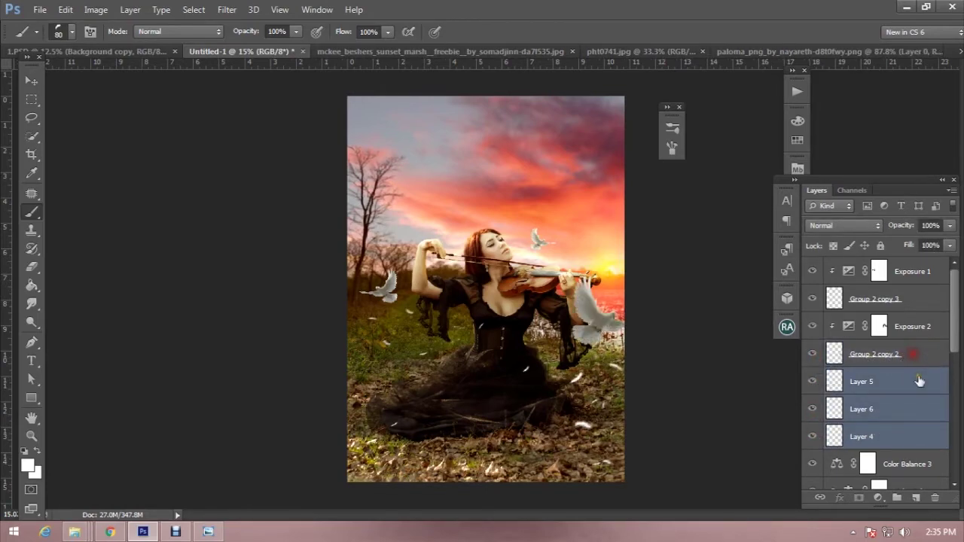
pyautogui.rightClick(900, 360)
pyautogui.click(672, 359)
pyautogui.click(227, 9)
pyautogui.moveTo(234, 152)
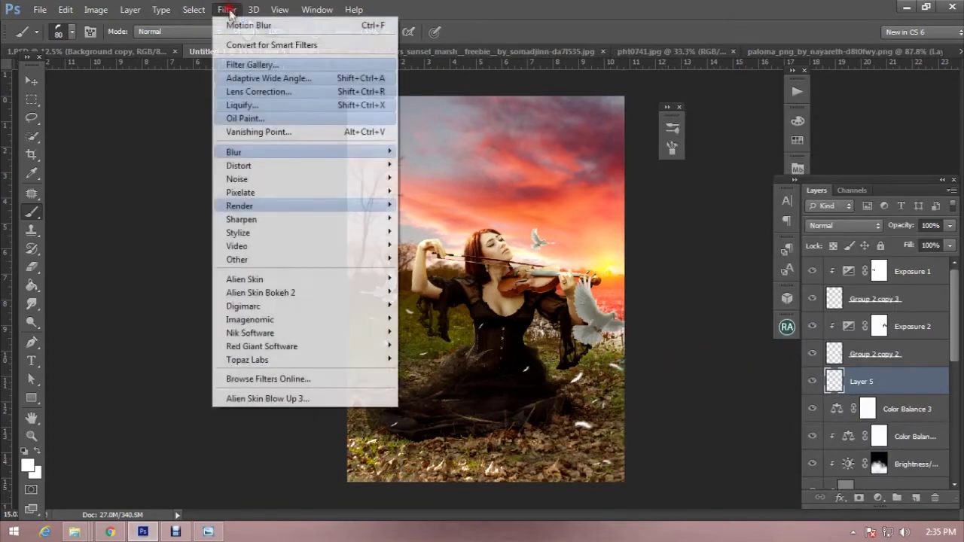
# - Apply a slight Gaussian Blur to merged feather Layer 5, then select Exposure 1
pyautogui.click(436, 252)
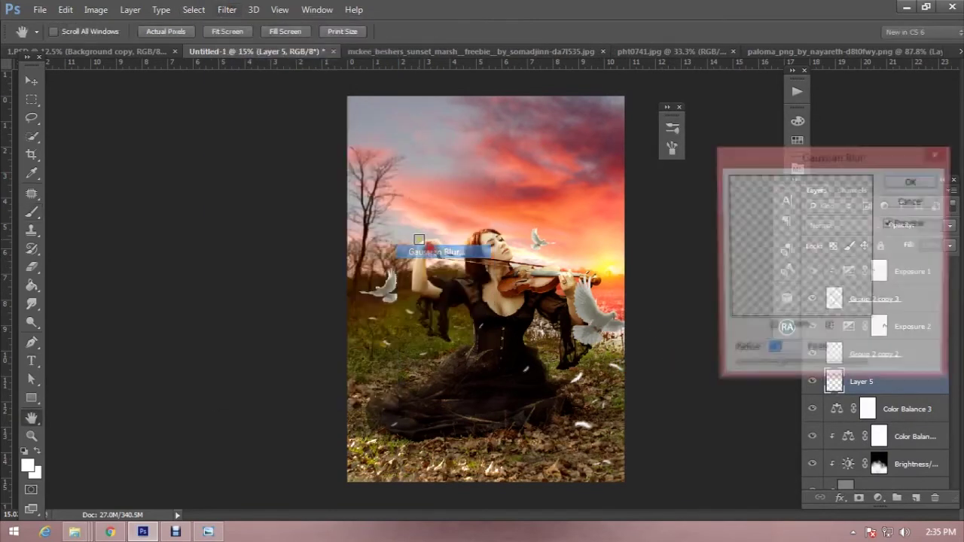
pyautogui.moveTo(775, 375); pyautogui.dragTo(738, 374)
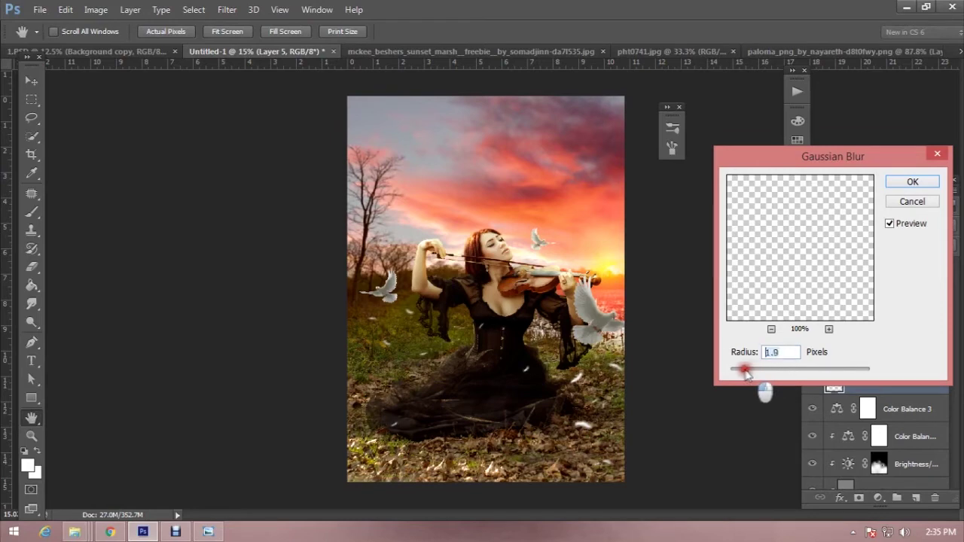
pyautogui.click(912, 182)
pyautogui.press('b')
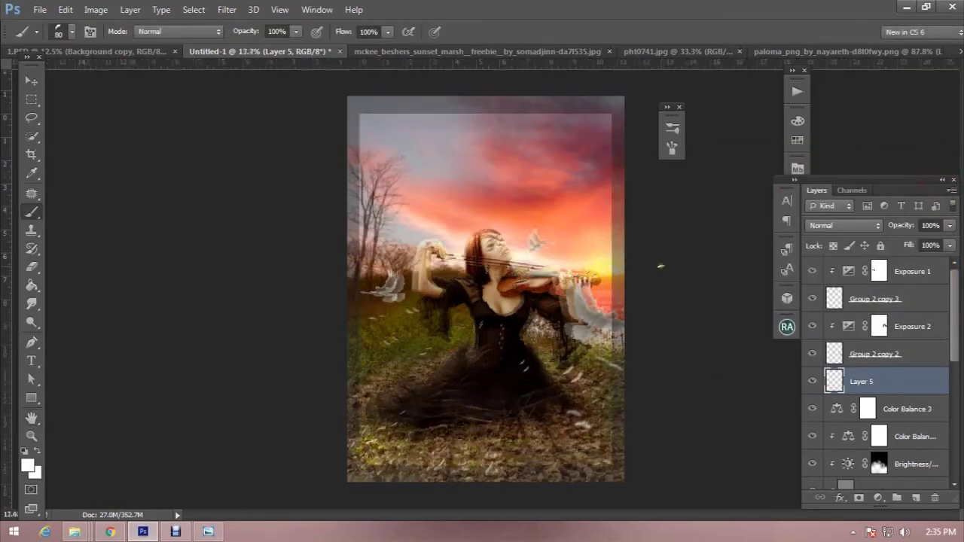
pyautogui.hotkey('ctrl', '-')
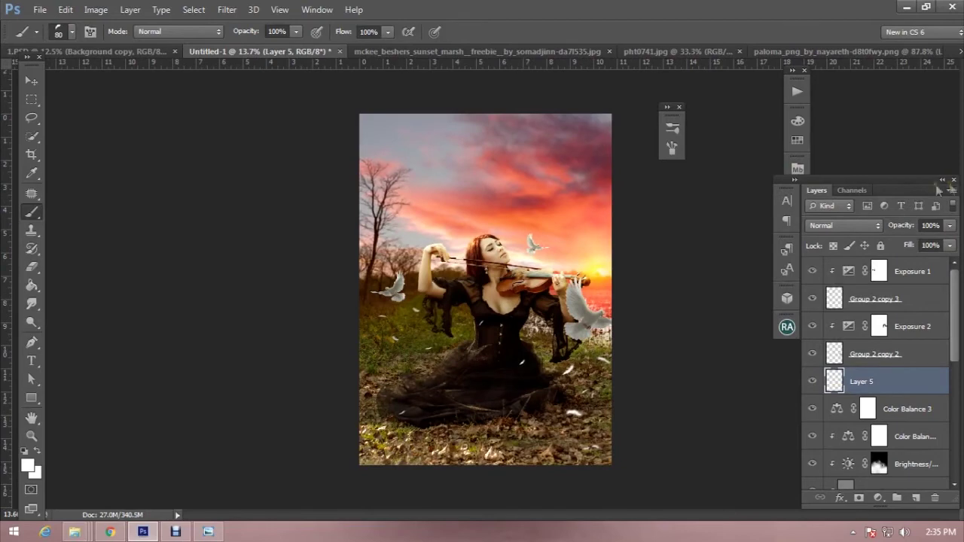
pyautogui.click(935, 282)
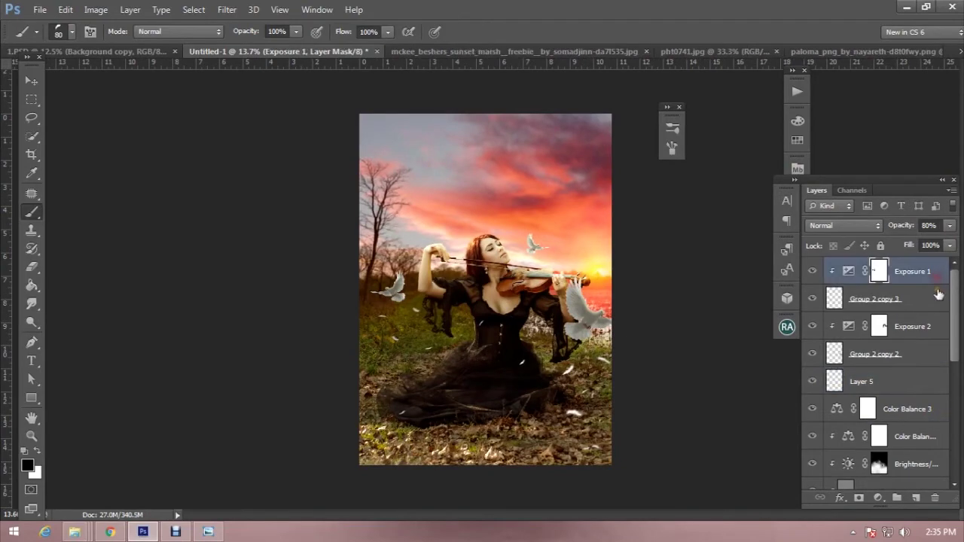
# - Add top Layer 6 with an enlarged petal brush 520 and red f20000 foreground colour
pyautogui.click(918, 497)
pyautogui.rightClick(477, 201)
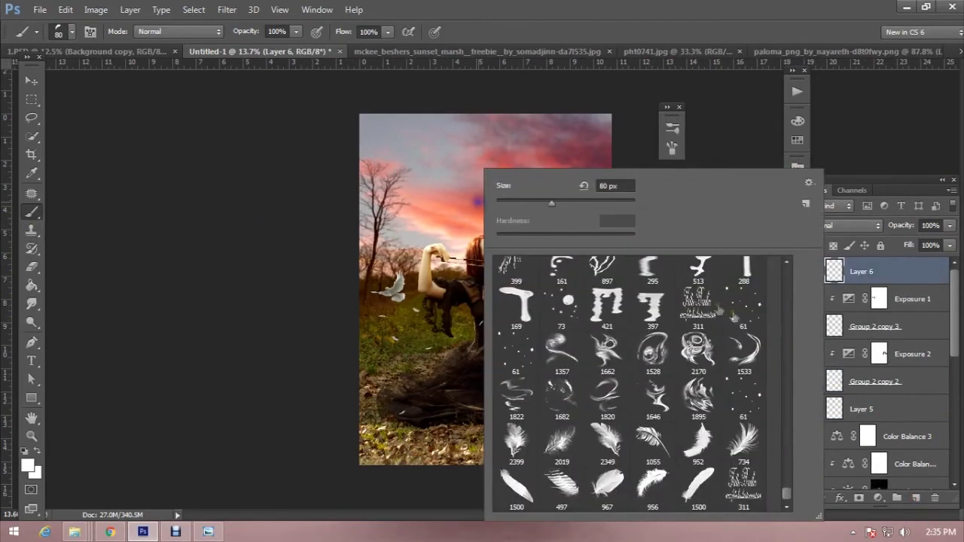
pyautogui.moveTo(785, 481); pyautogui.dragTo(790, 438)
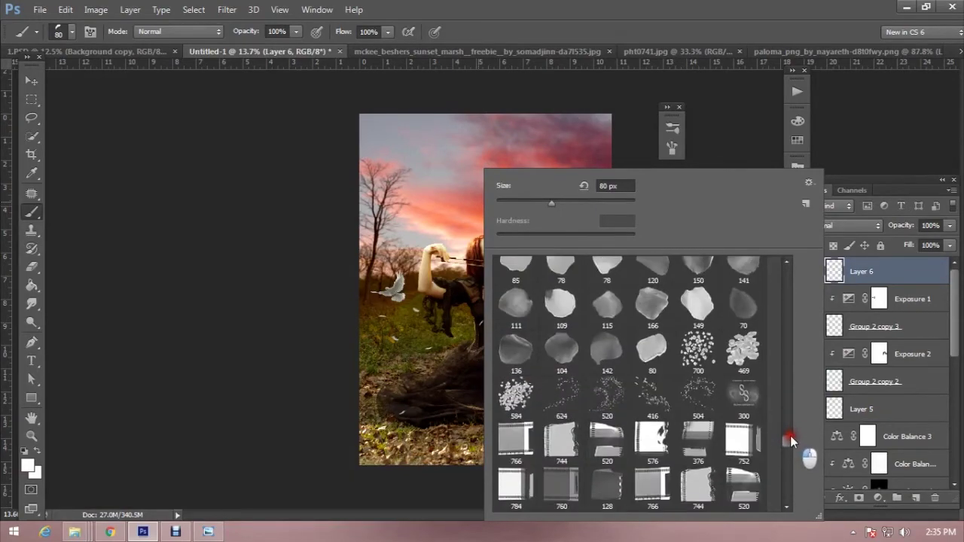
pyautogui.click(614, 402)
pyautogui.click(757, 6)
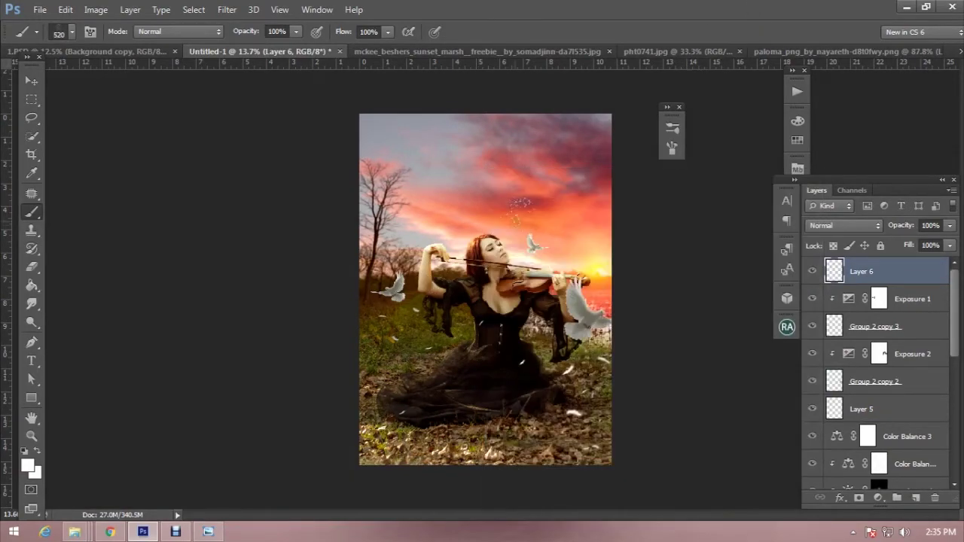
pyautogui.press(']')
pyautogui.press(']')
pyautogui.press(']')
pyautogui.press(']')
pyautogui.press(']')
pyautogui.press(']')
pyautogui.press(']')
pyautogui.press(']')
pyautogui.press(']')
pyautogui.press(']')
pyautogui.press(']')
pyautogui.click(27, 465)
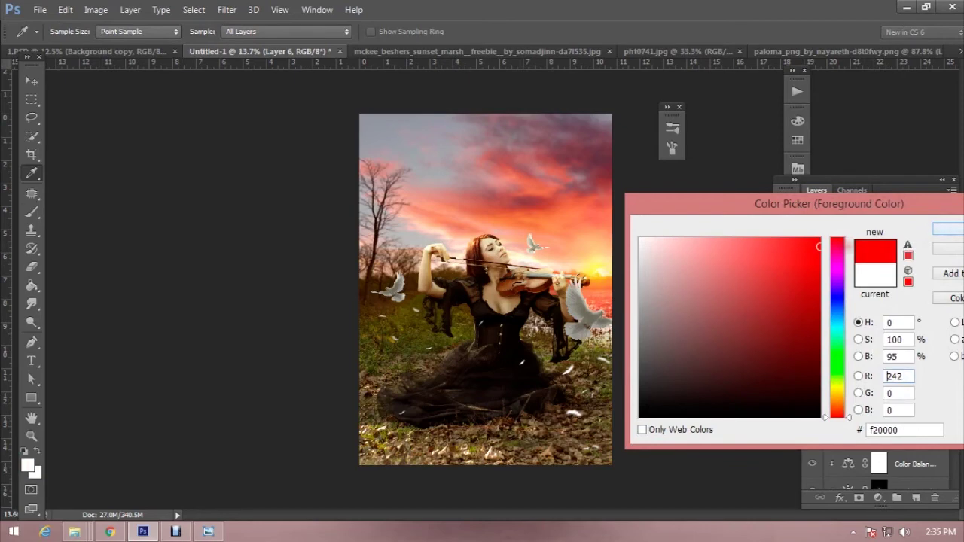
pyautogui.click(947, 228)
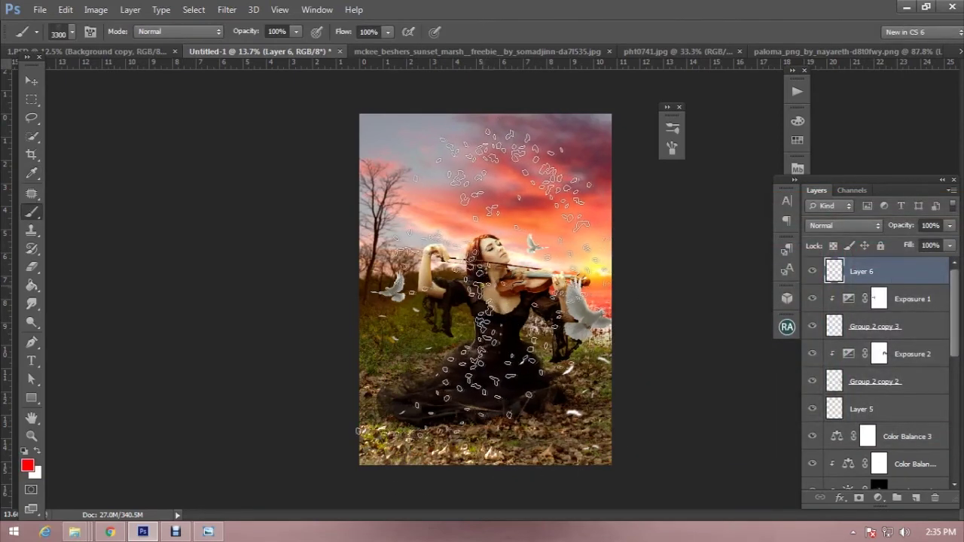
# - Stamp red petals on Layer 6, then rotate them and shift them lower
pyautogui.click(490, 279)
pyautogui.click(31, 81)
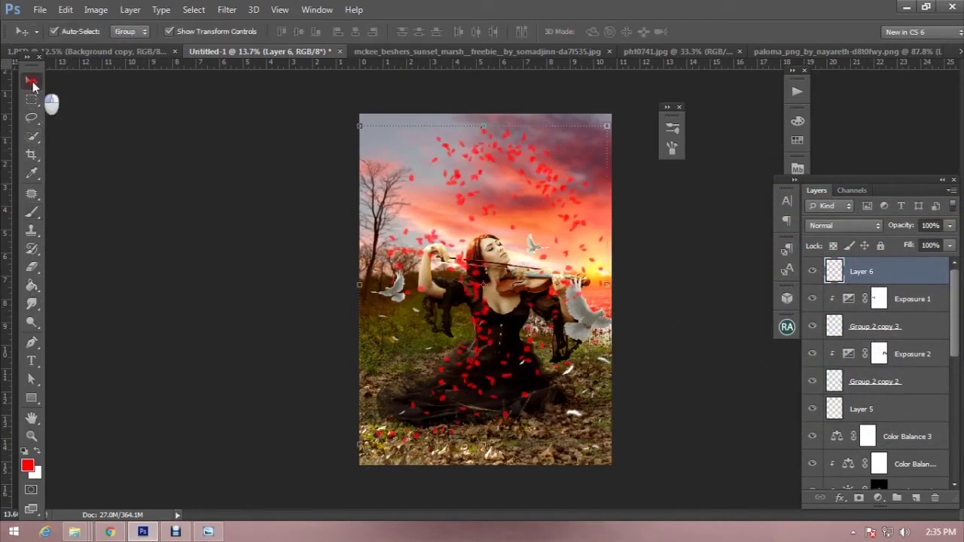
pyautogui.moveTo(587, 110); pyautogui.dragTo(711, 499)
pyautogui.moveTo(591, 378); pyautogui.dragTo(593, 420)
pyautogui.press('Return')
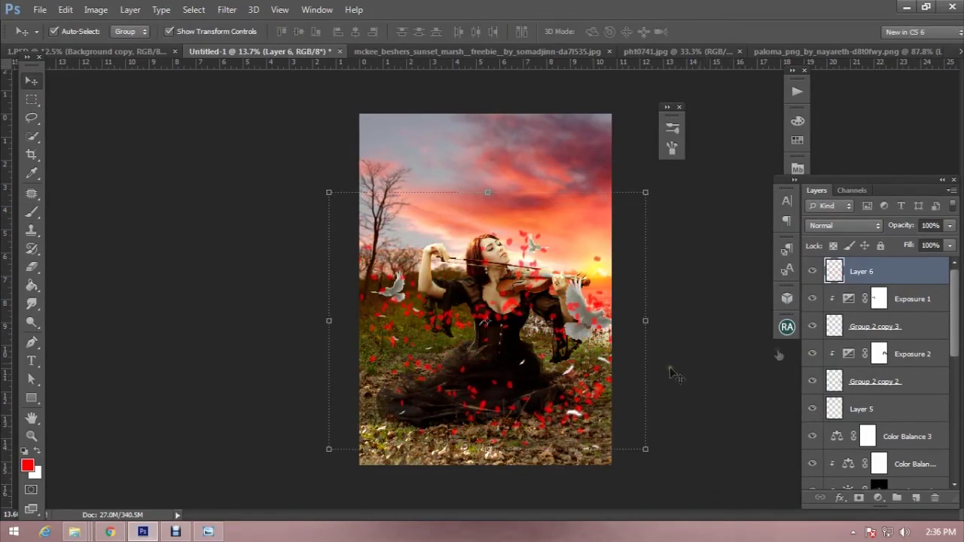
pyautogui.click(227, 9)
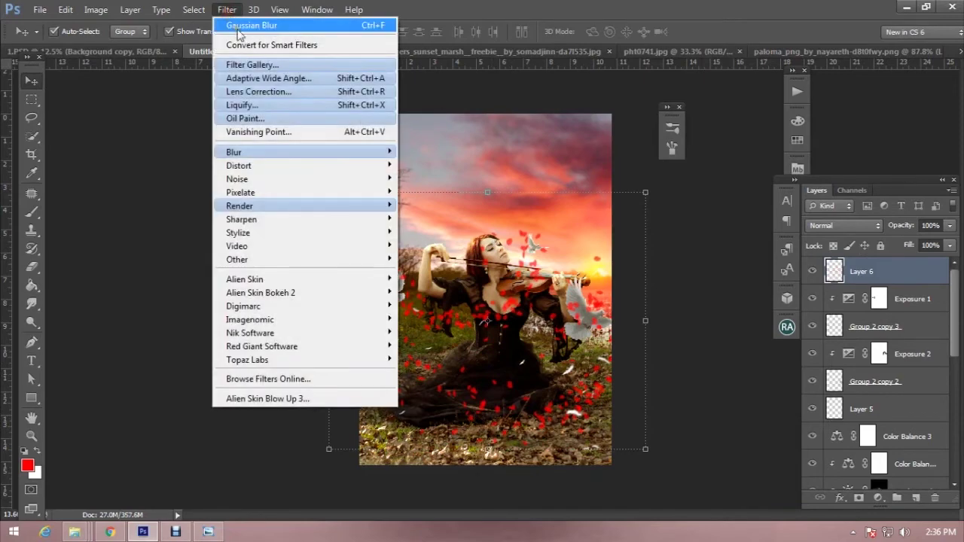
# - Motion-blur the red petals at 30° over 75 pixels
pyautogui.moveTo(271, 153)
pyautogui.click(456, 280)
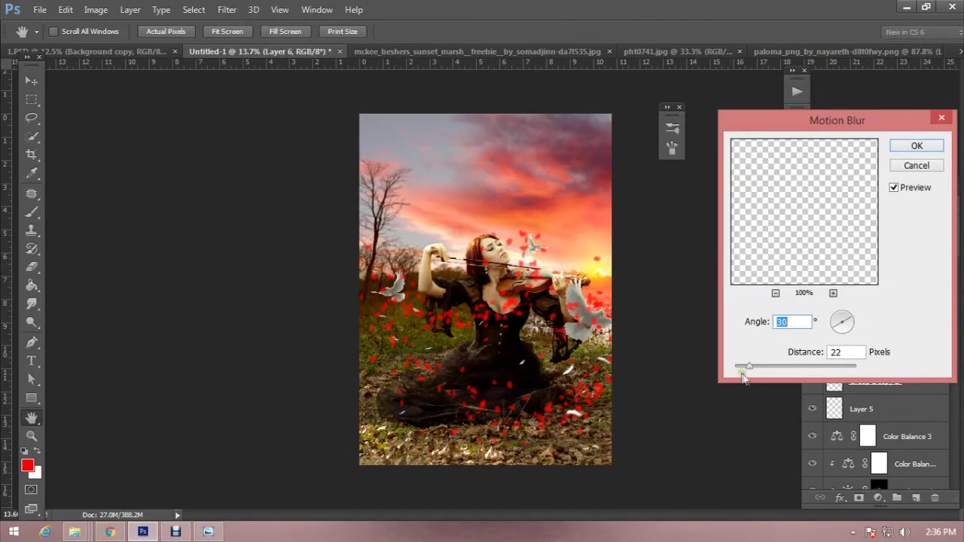
pyautogui.moveTo(747, 367); pyautogui.dragTo(770, 369)
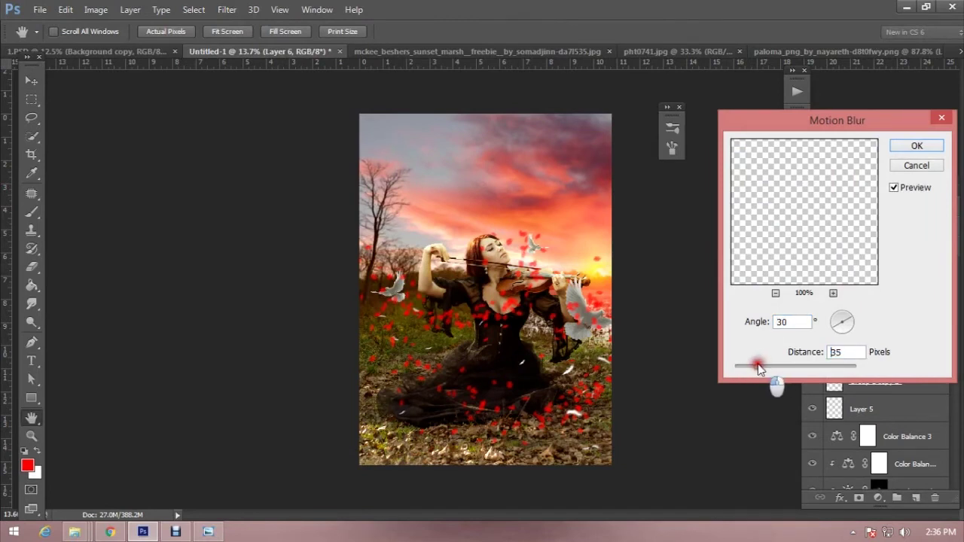
pyautogui.moveTo(768, 369)
pyautogui.mouseDown()
pyautogui.moveTo(770, 379)
pyautogui.moveTo(773, 369)
pyautogui.mouseUp()
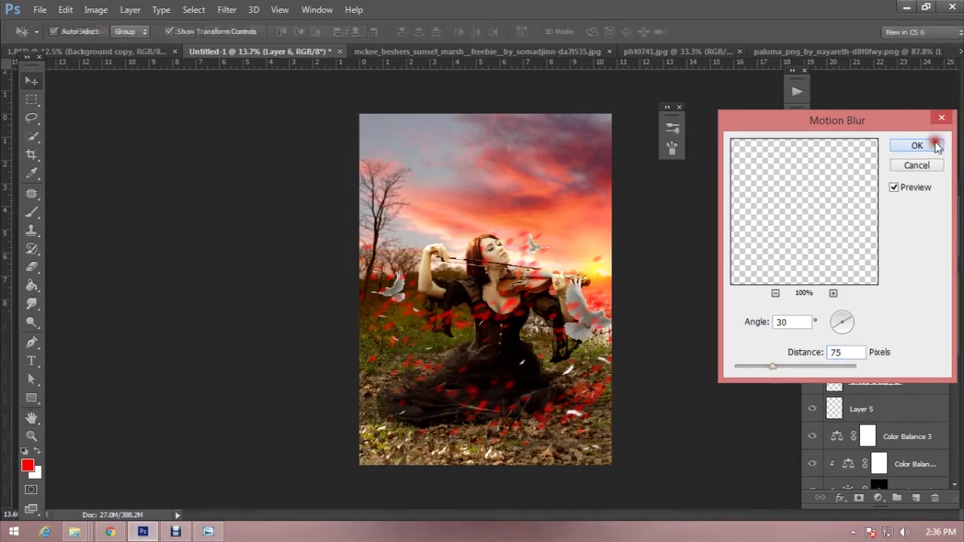
pyautogui.click(936, 145)
# - Lightly Gaussian-blur the petals and add a layer mask to Layer 6
pyautogui.click(227, 9)
pyautogui.moveTo(233, 152)
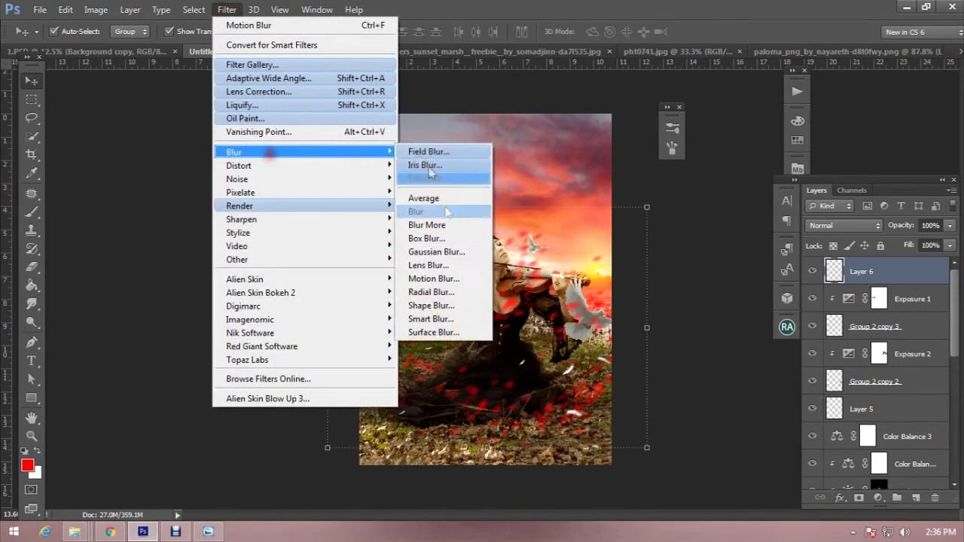
pyautogui.click(450, 248)
pyautogui.moveTo(738, 370)
pyautogui.mouseDown()
pyautogui.moveTo(748, 368)
pyautogui.moveTo(745, 379)
pyautogui.moveTo(738, 369)
pyautogui.mouseUp()
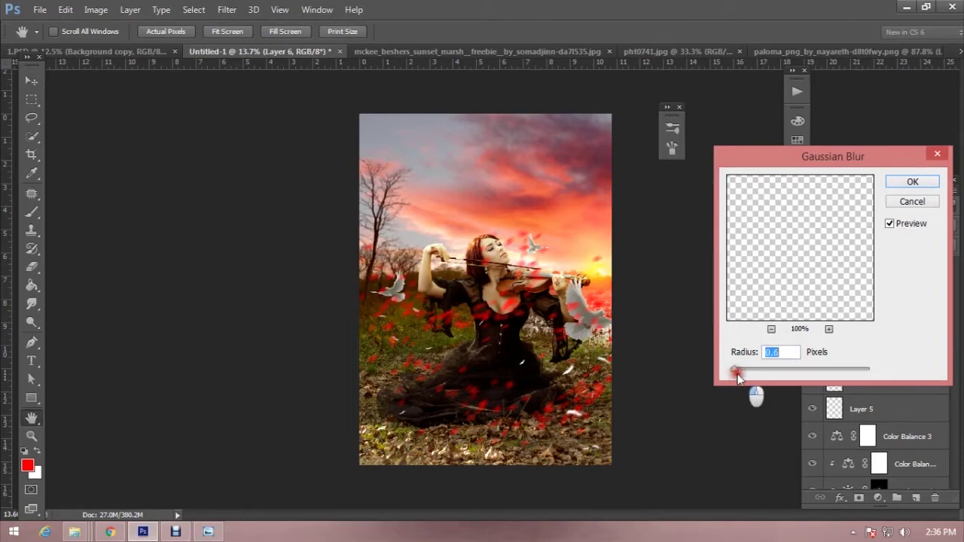
pyautogui.click(912, 182)
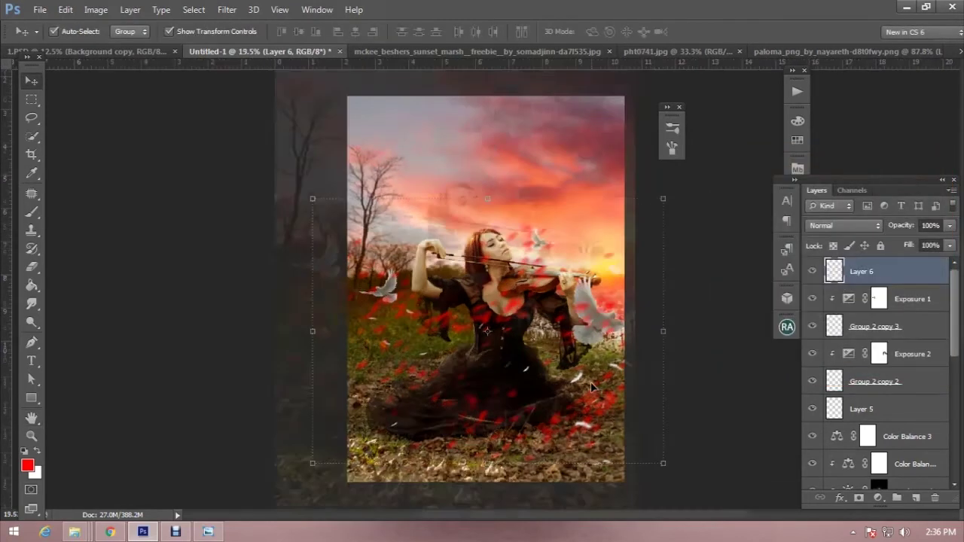
pyautogui.click(858, 498)
pyautogui.click(31, 211)
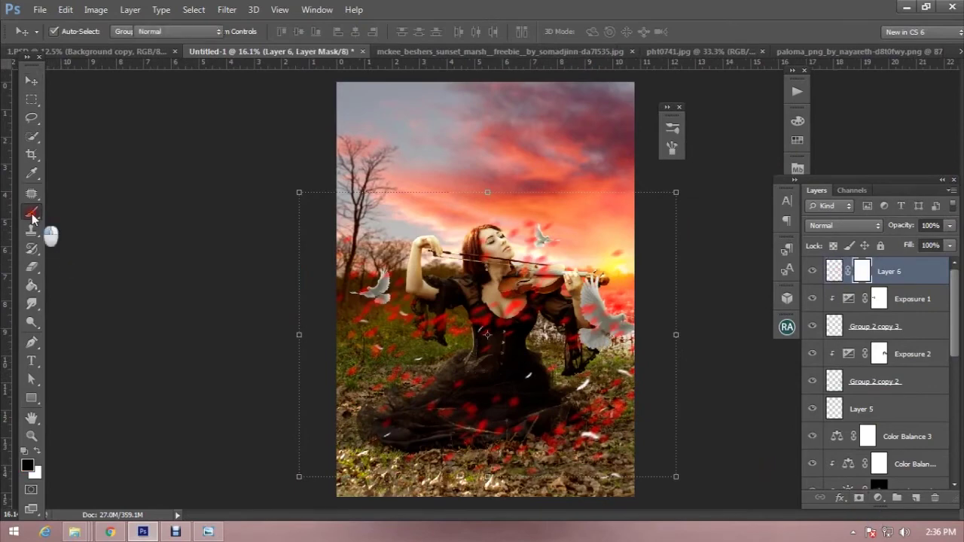
# - Choose a soft round brush and shrink it to 900 px for mask painting
pyautogui.rightClick(485, 170)
pyautogui.moveTo(787, 444); pyautogui.dragTo(787, 260)
pyautogui.click(653, 278)
pyautogui.press('Return')
pyautogui.press('[')
pyautogui.press('[')
pyautogui.press('[')
pyautogui.press('[')
pyautogui.press('[')
pyautogui.press('[')
pyautogui.press('[')
pyautogui.press('[')
pyautogui.press('[')
# - Paint black on Layer 6's mask to hide petals over the woman's torso and skirt
pyautogui.click(491, 329)
pyautogui.moveTo(491, 329)
pyautogui.mouseDown()
pyautogui.moveTo(477, 301)
pyautogui.moveTo(493, 294)
pyautogui.moveTo(505, 319)
pyautogui.moveTo(568, 325)
pyautogui.moveTo(537, 387)
pyautogui.moveTo(576, 403)
pyautogui.mouseUp()
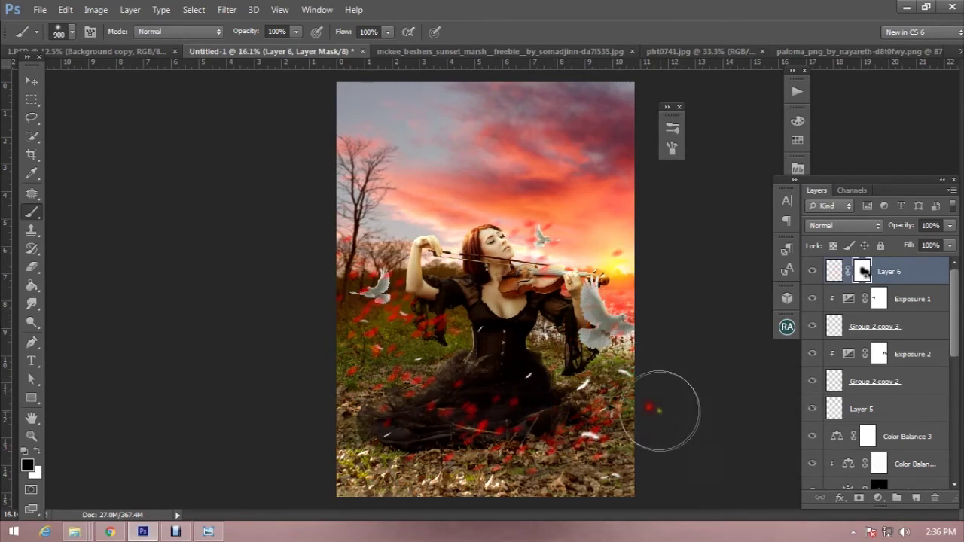
pyautogui.moveTo(404, 399)
pyautogui.mouseDown()
pyautogui.moveTo(523, 388)
pyautogui.moveTo(430, 383)
pyautogui.moveTo(354, 316)
pyautogui.moveTo(365, 301)
pyautogui.moveTo(350, 249)
pyautogui.mouseUp()
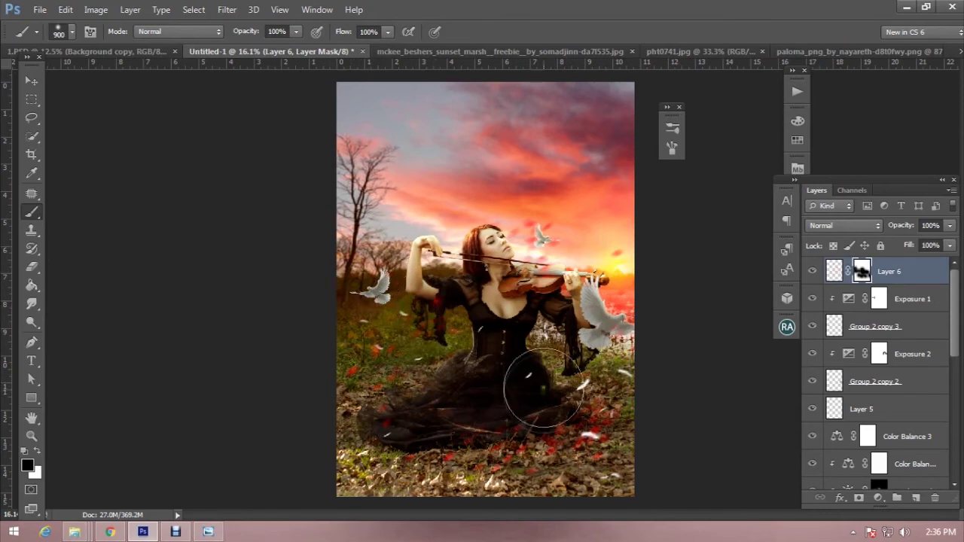
pyautogui.scroll(1, 537, 376)
pyautogui.scroll(1, 548, 388)
pyautogui.scroll(-1, 545, 388)
pyautogui.scroll(-1, 538, 399)
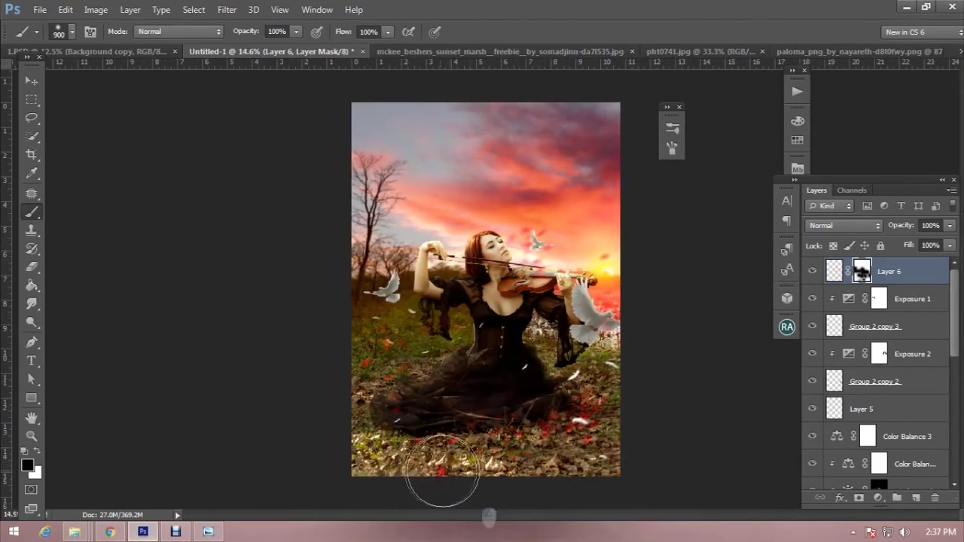
pyautogui.scroll(-1, 595, 436)
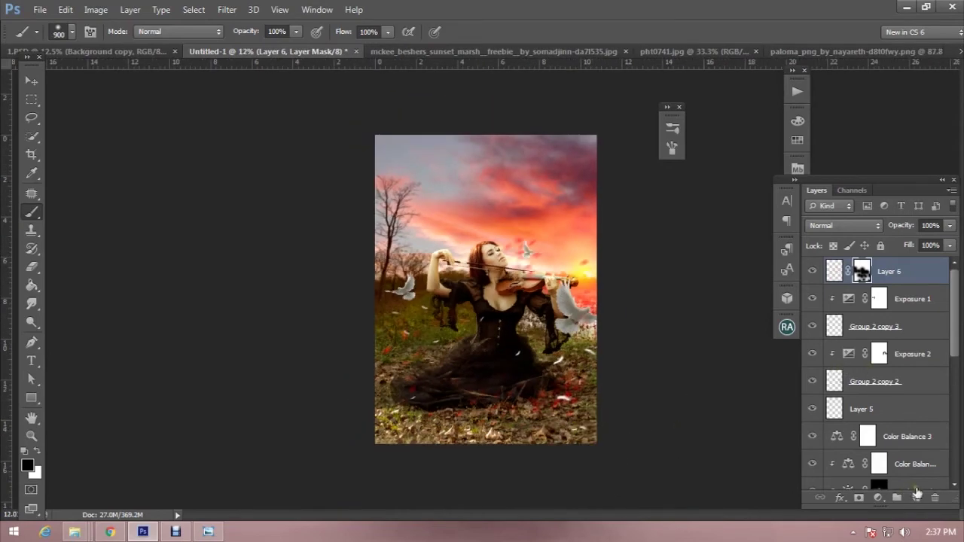
# - On a new Layer 7, stamp red leaves along the bottom ground with the 504 splatter brush
pyautogui.click(916, 494)
pyautogui.rightClick(444, 215)
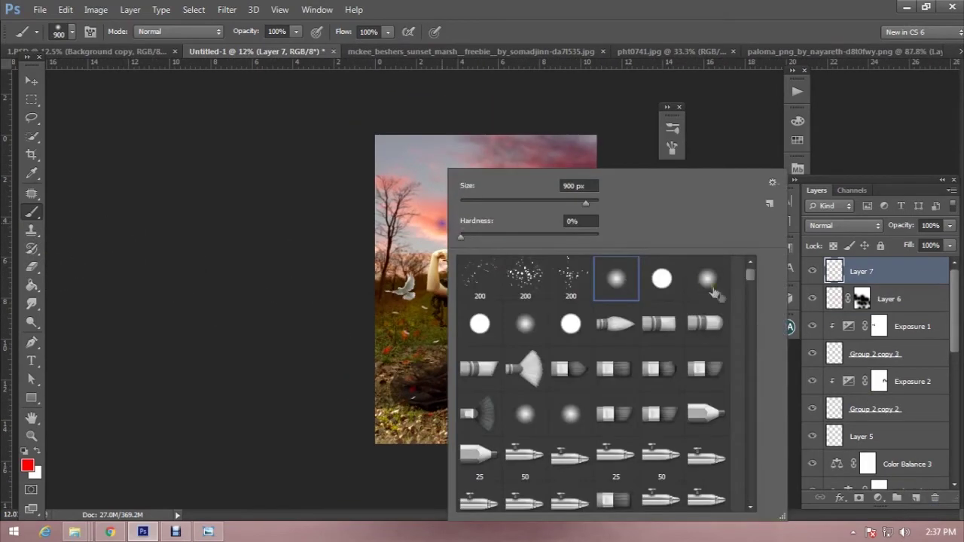
pyautogui.moveTo(747, 277)
pyautogui.mouseDown()
pyautogui.moveTo(755, 487)
pyautogui.moveTo(755, 449)
pyautogui.mouseUp()
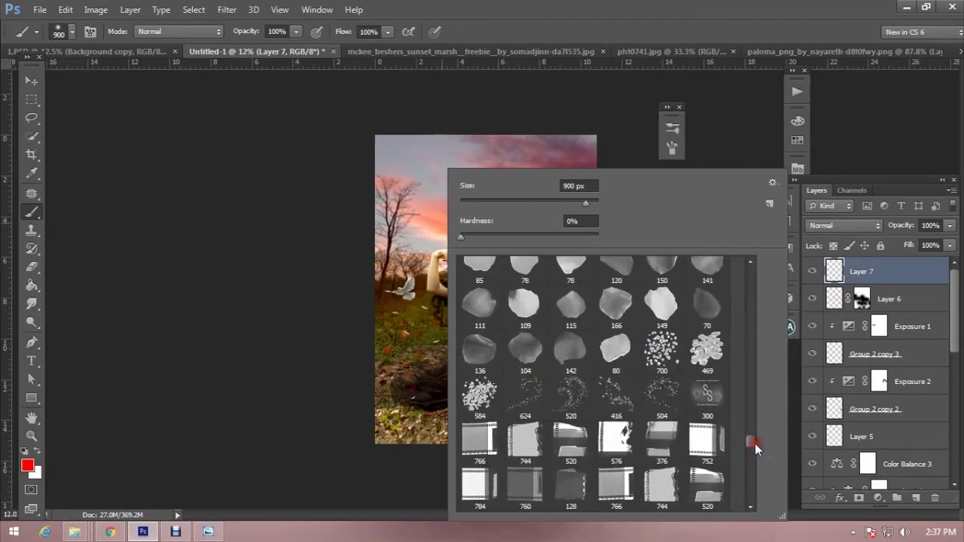
pyautogui.click(479, 393)
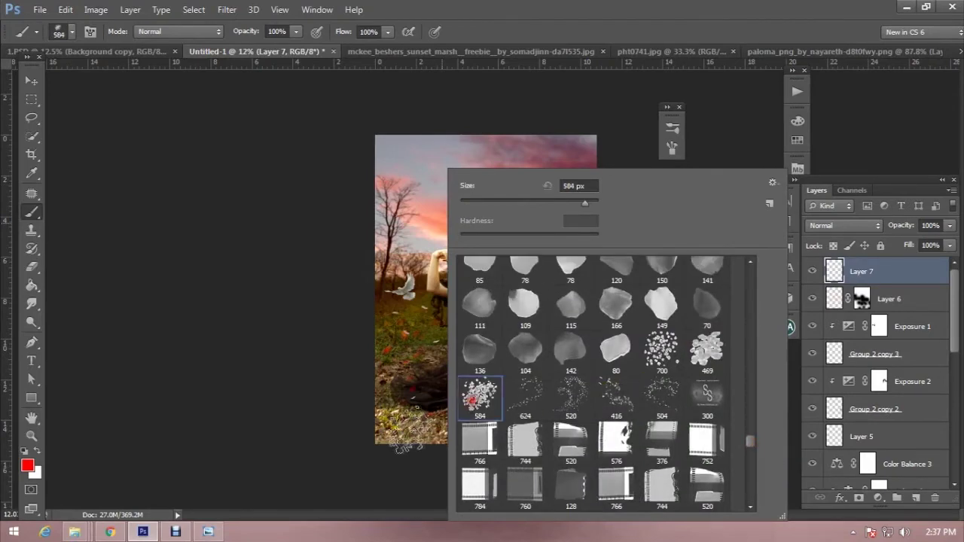
pyautogui.doubleClick(661, 405)
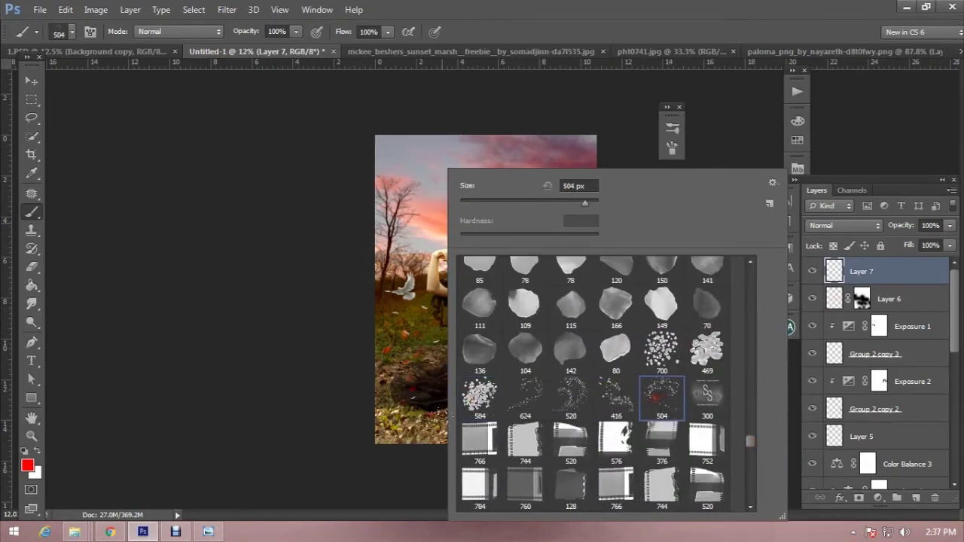
pyautogui.moveTo(451, 422); pyautogui.dragTo(520, 433)
pyautogui.click(31, 81)
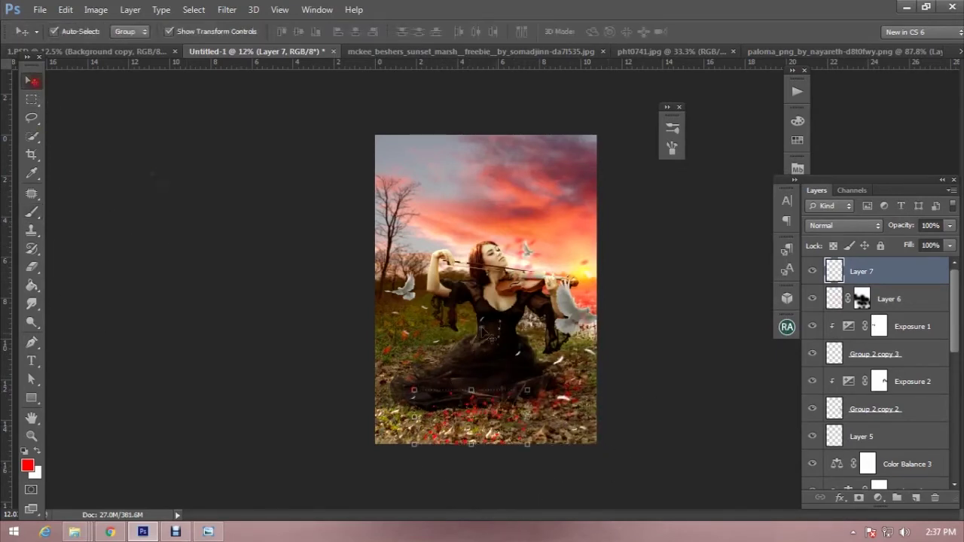
# - Stretch Layer 7's petals to about 287% width and 125% height across the foreground
pyautogui.moveTo(529, 387); pyautogui.dragTo(588, 473)
pyautogui.moveTo(471, 361); pyautogui.dragTo(486, 405)
pyautogui.moveTo(588, 407); pyautogui.dragTo(634, 385)
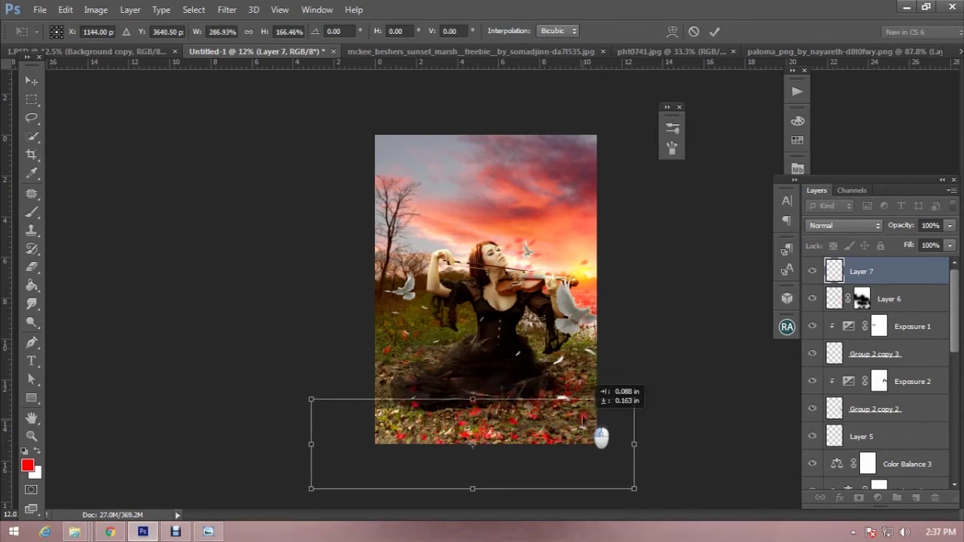
pyautogui.moveTo(474, 386); pyautogui.dragTo(520, 418)
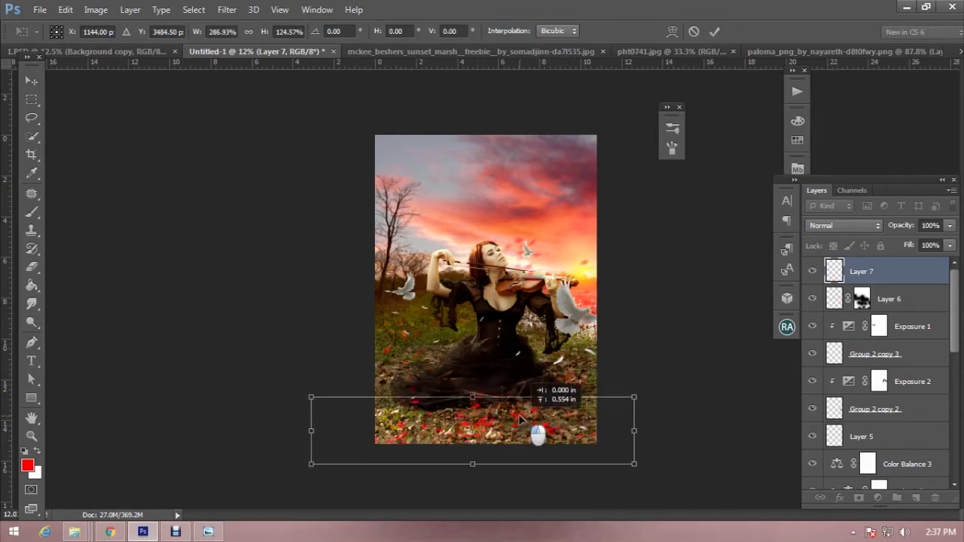
pyautogui.press('Return')
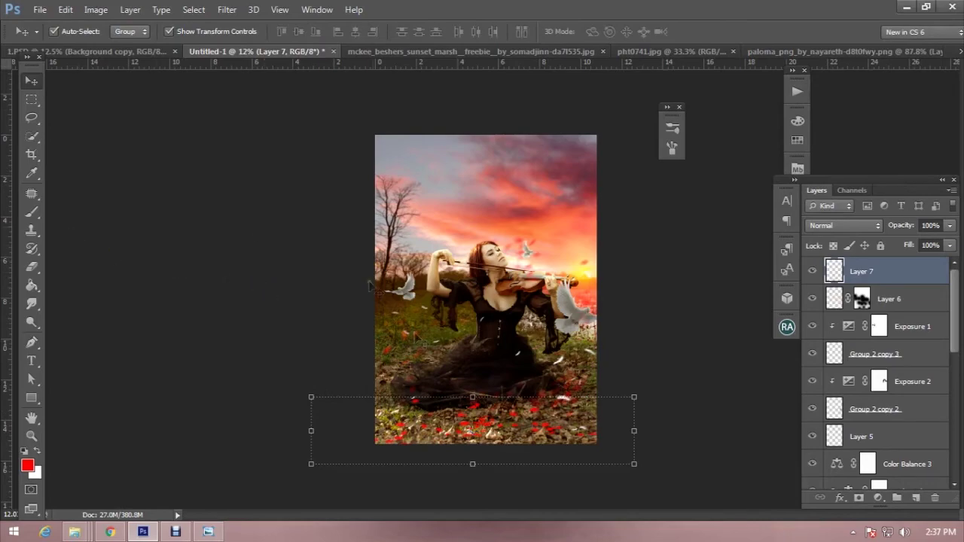
pyautogui.scroll(3, 357, 256)
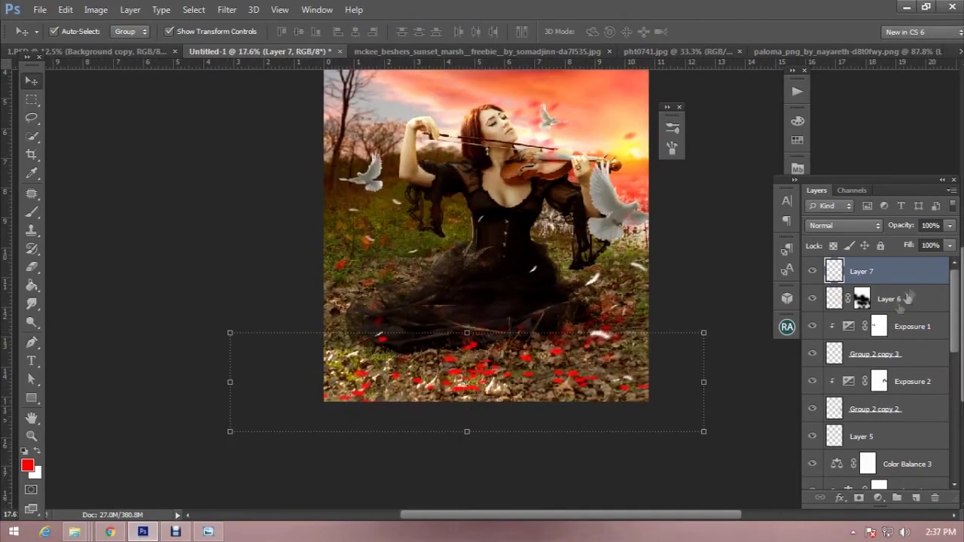
# - Give Layer 7 a Multiply drop shadow with 15 px distance, 4 px size, about 38% opacity
pyautogui.doubleClick(918, 271)
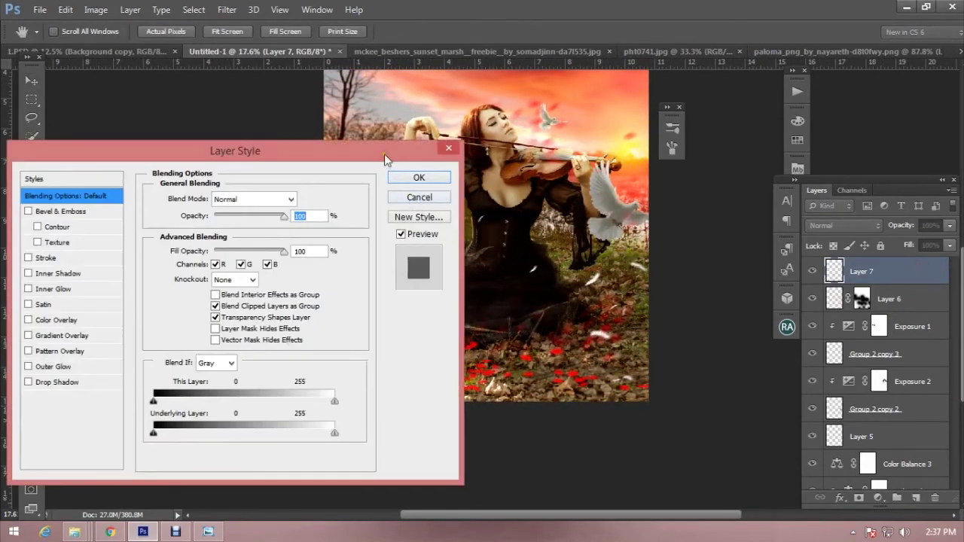
pyautogui.moveTo(384, 159); pyautogui.dragTo(942, 119)
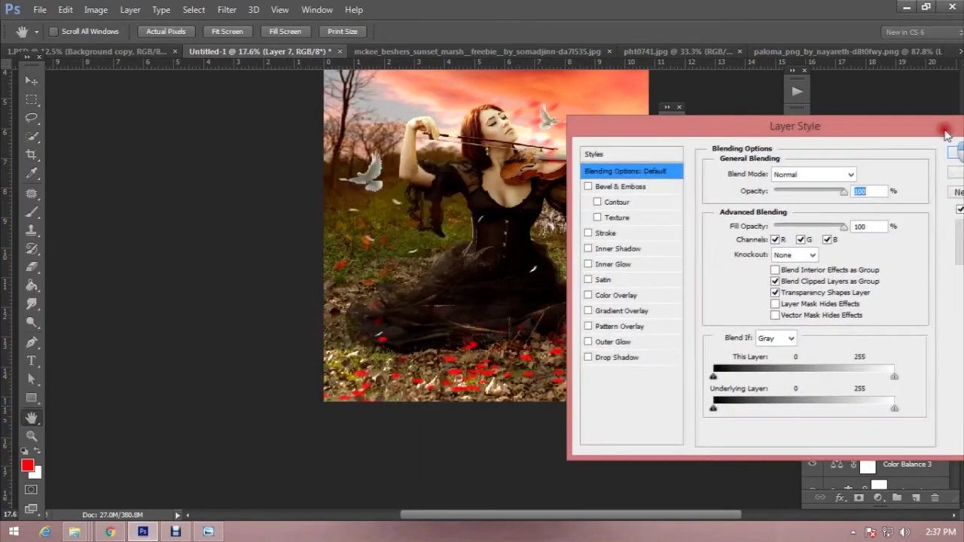
pyautogui.click(592, 358)
pyautogui.moveTo(822, 193); pyautogui.dragTo(808, 193)
pyautogui.moveTo(767, 235); pyautogui.dragTo(766, 267)
pyautogui.moveTo(809, 191); pyautogui.dragTo(785, 197)
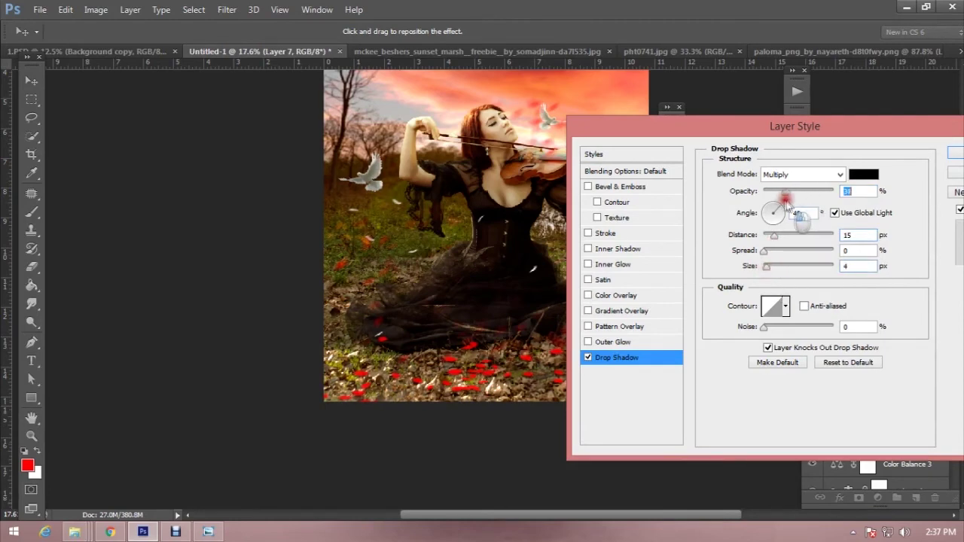
pyautogui.moveTo(873, 127); pyautogui.dragTo(840, 130)
pyautogui.click(939, 151)
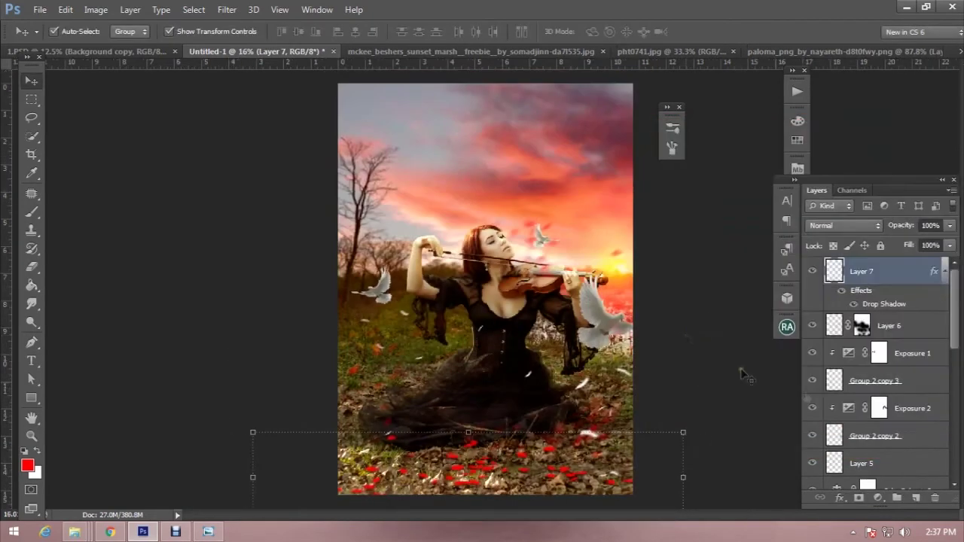
# - Add a Levels adjustment clipped to Layer 7 with input 45/0.57 and output white 161
pyautogui.click(877, 497)
pyautogui.click(874, 256)
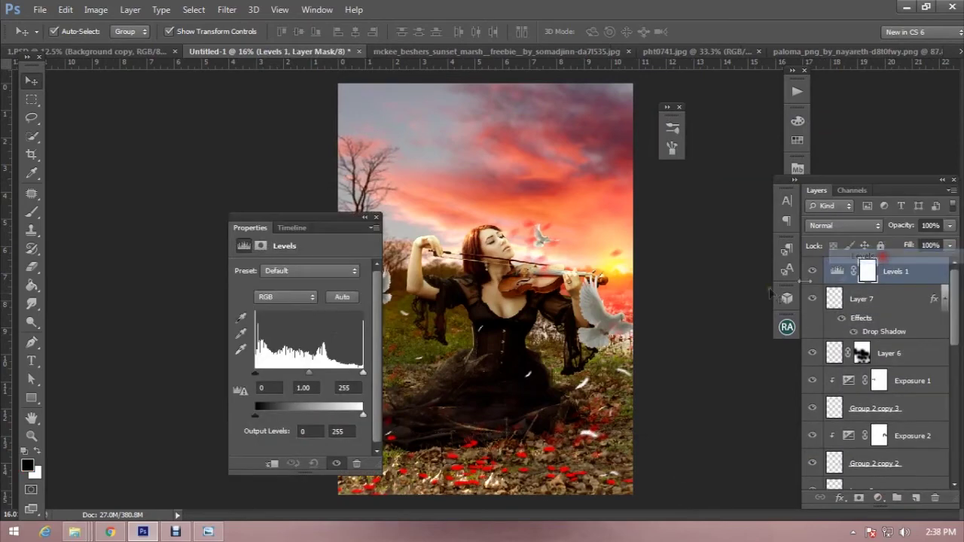
pyautogui.moveTo(259, 376); pyautogui.dragTo(267, 375)
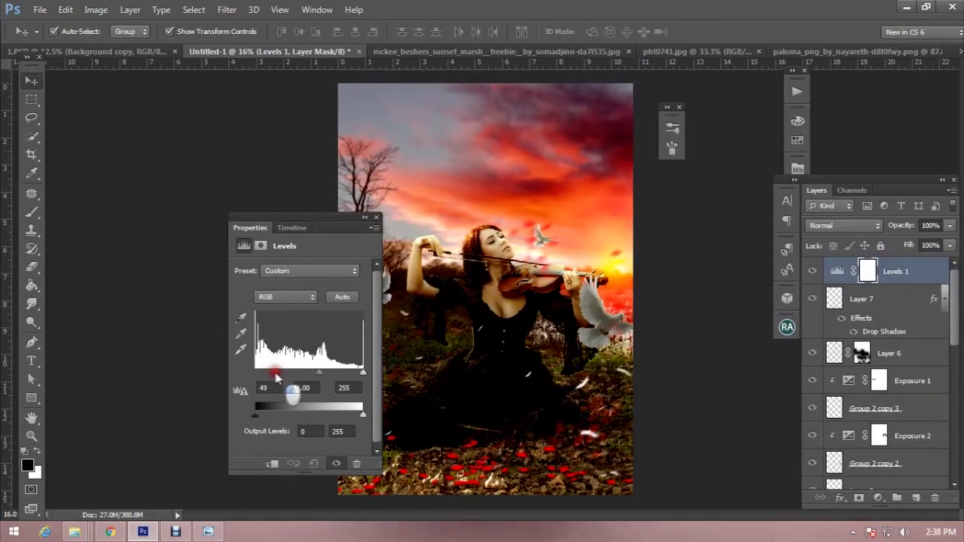
pyautogui.click(274, 463)
pyautogui.moveTo(267, 373); pyautogui.dragTo(333, 373)
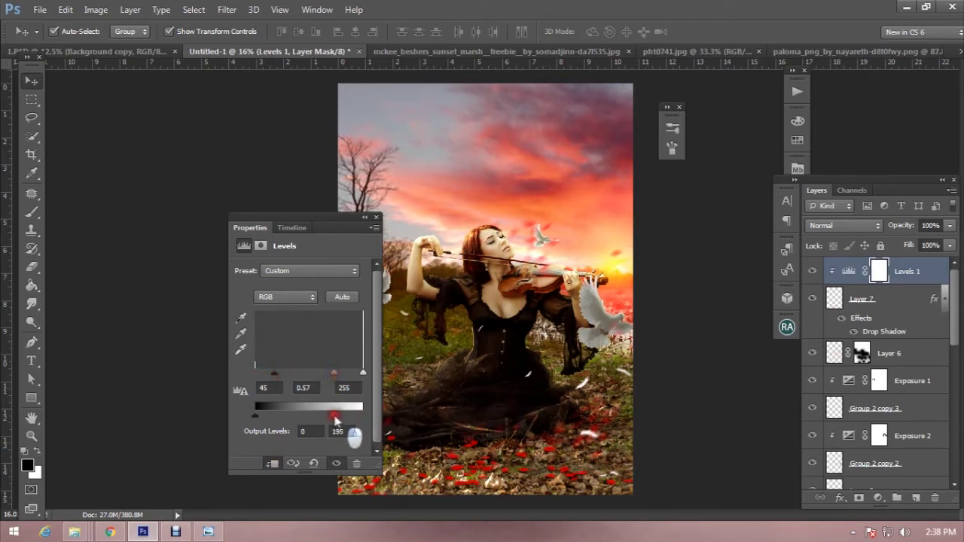
pyautogui.moveTo(322, 420); pyautogui.dragTo(325, 419)
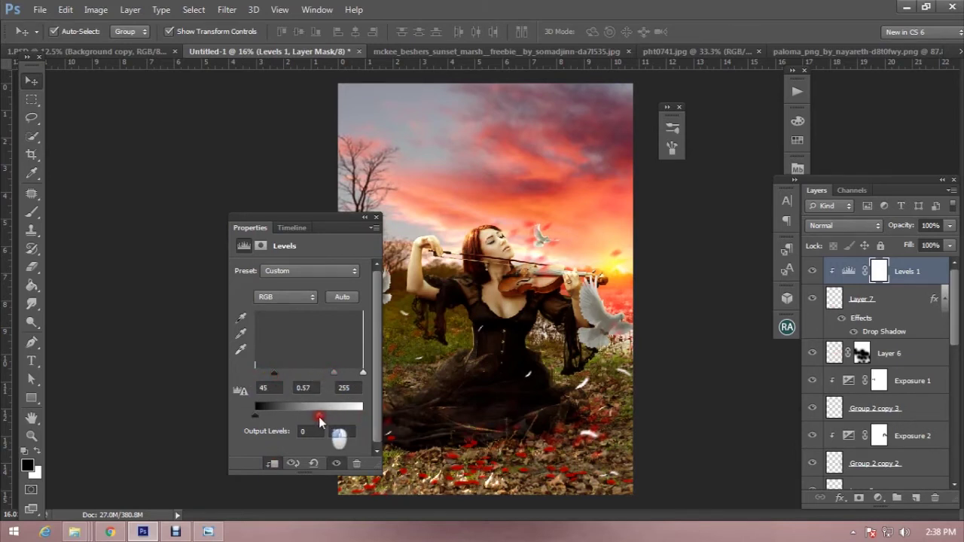
pyautogui.click(376, 217)
# - Select a soft round brush at 193 px
pyautogui.press('b')
pyautogui.rightClick(454, 170)
pyautogui.scroll(10, 760, 443)
pyautogui.click(619, 279)
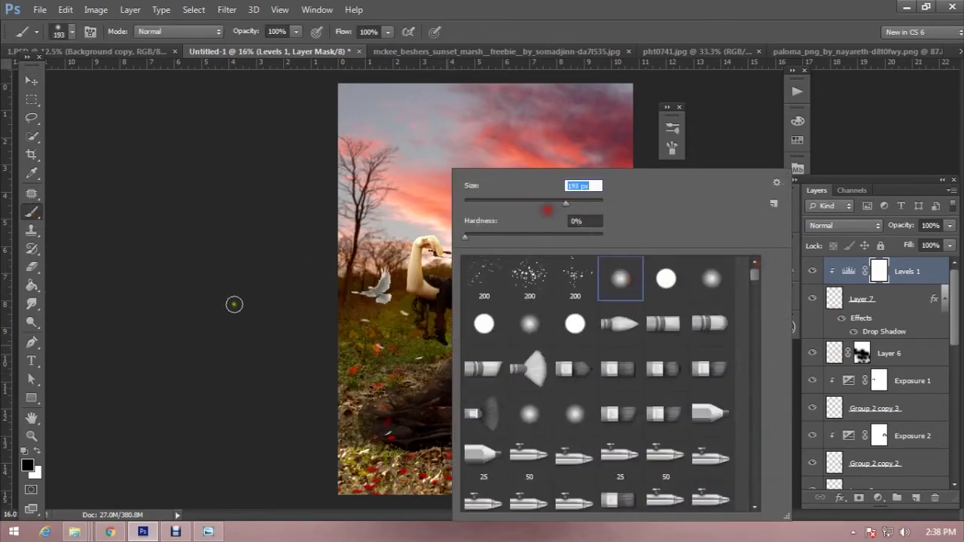
# - Paint black on the Levels 1 mask to remove the darkening from the lower ground
pyautogui.press('Escape')
pyautogui.scroll(2, 430, 445)
pyautogui.moveTo(412, 386); pyautogui.dragTo(494, 392)
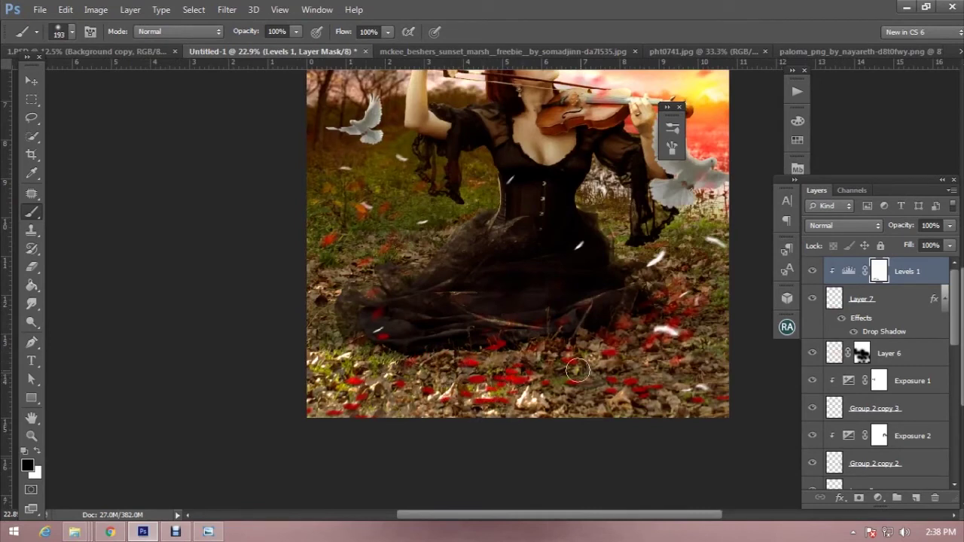
pyautogui.moveTo(667, 320); pyautogui.dragTo(712, 399)
pyautogui.scroll(-3, 407, 407)
pyautogui.scroll(1, 543, 436)
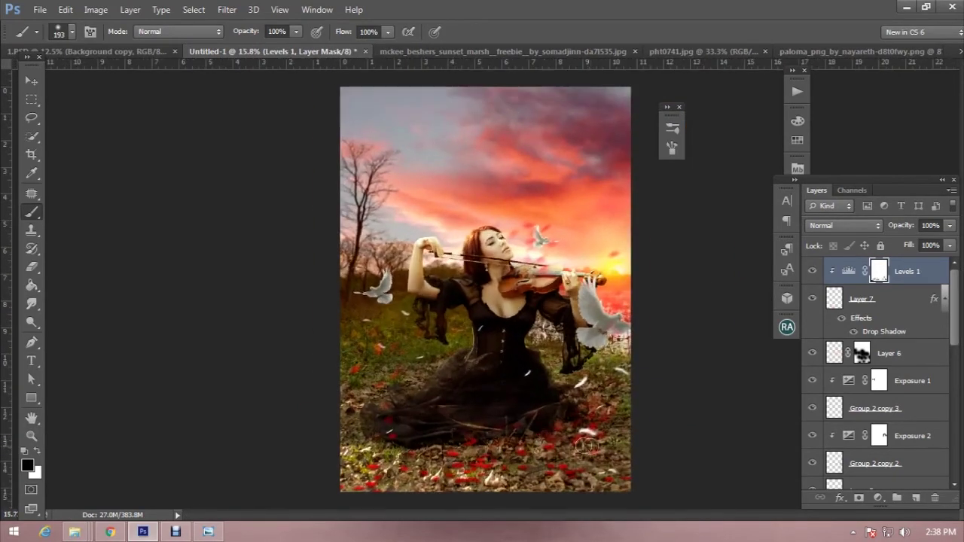
pyautogui.scroll(1, 557, 440)
pyautogui.scroll(-1, 580, 445)
pyautogui.scroll(-1, 593, 450)
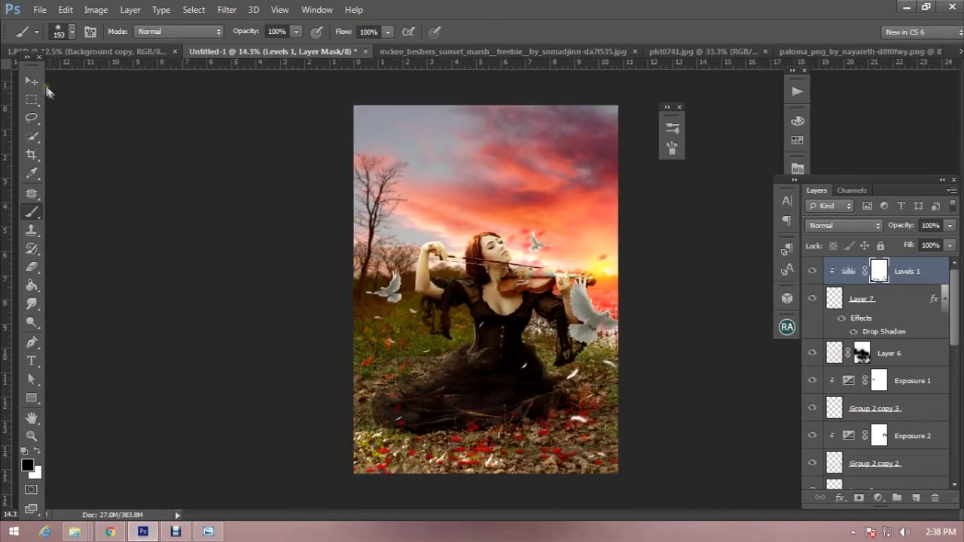
# - Nudge Layer 7 and Levels 1 down and stretch them to about 105% height
pyautogui.click(31, 80)
pyautogui.keyDown('shift'); pyautogui.click(892, 298); pyautogui.keyUp('shift')
pyautogui.moveTo(635, 391); pyautogui.dragTo(636, 393)
pyautogui.moveTo(476, 397); pyautogui.dragTo(476, 391)
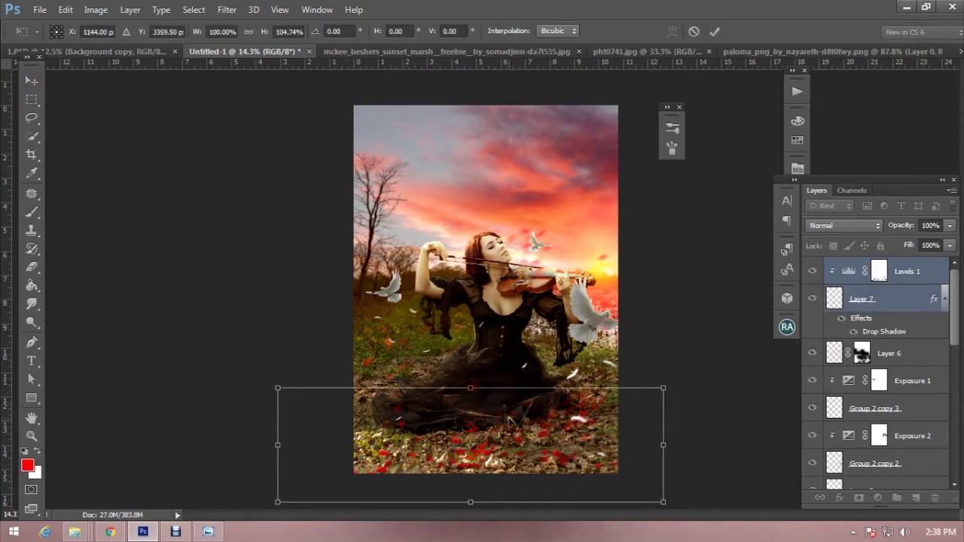
# - Commit the taller Layer 7 petal band
pyautogui.press('Return')
pyautogui.click(32, 100)
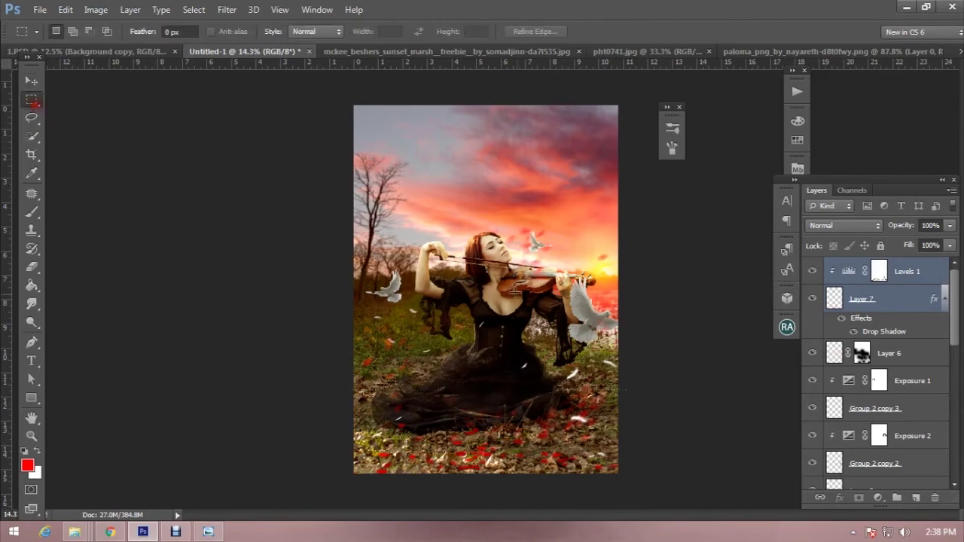
pyautogui.scroll(-2, 532, 312)
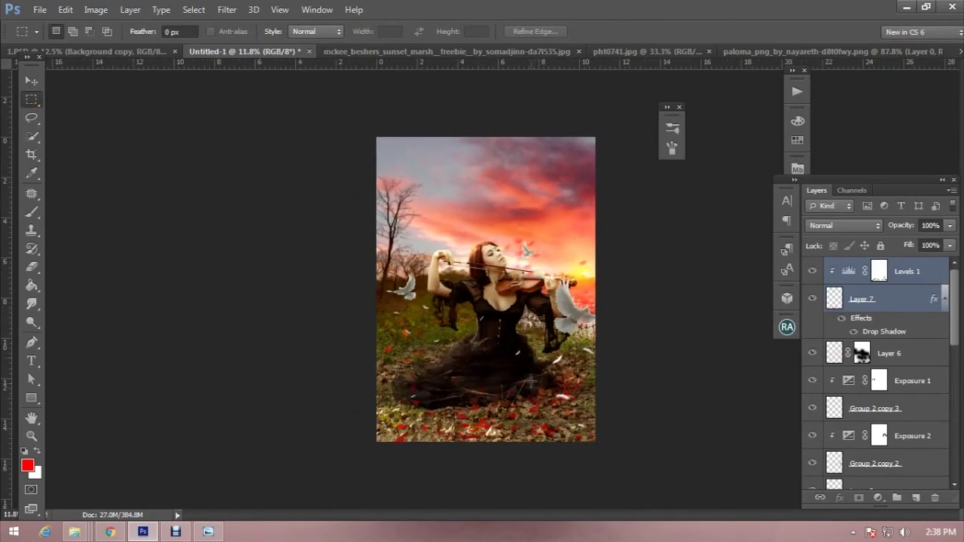
pyautogui.scroll(2, 554, 426)
pyautogui.scroll(-2, 554, 426)
pyautogui.scroll(1, 554, 426)
pyautogui.scroll(1, 554, 427)
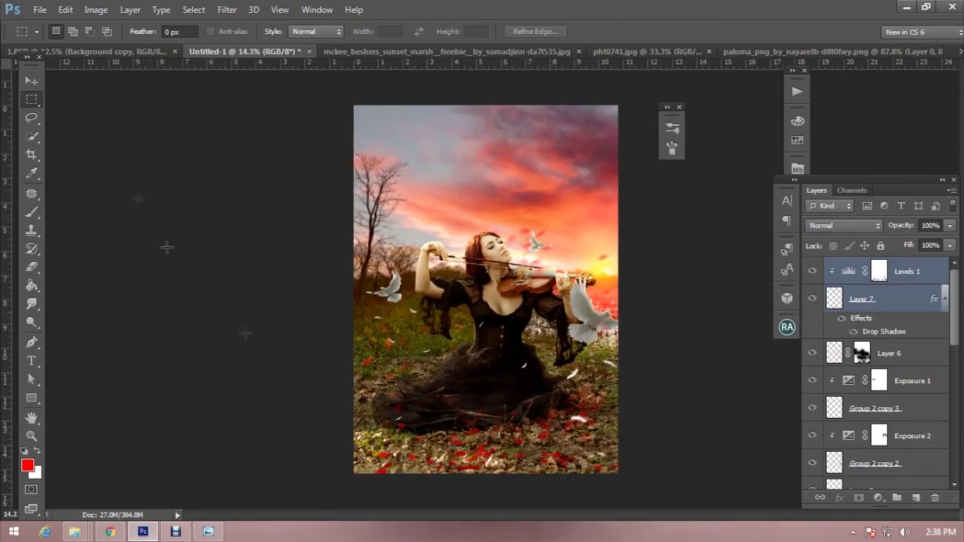
# - Select Group 2 copy 2 and use the Dodge tool at Midtones, 32% exposure
pyautogui.click(32, 81)
pyautogui.click(581, 317)
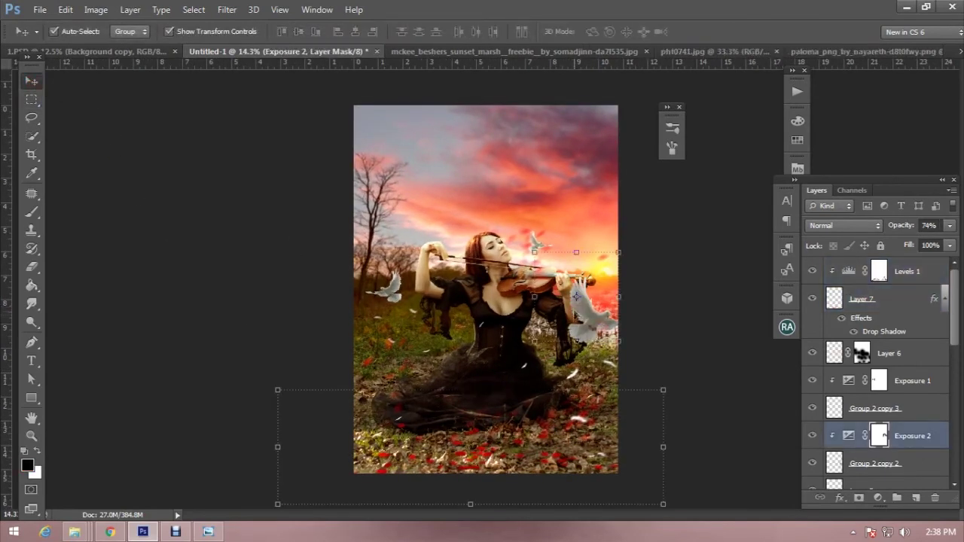
pyautogui.scroll(1, 618, 371)
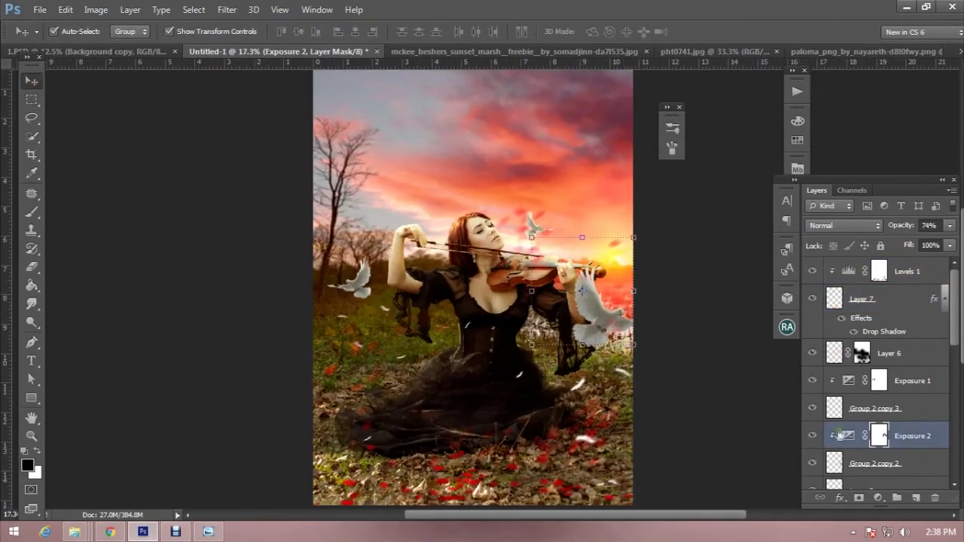
pyautogui.scroll(-1, 843, 433)
pyautogui.click(874, 436)
pyautogui.click(31, 323)
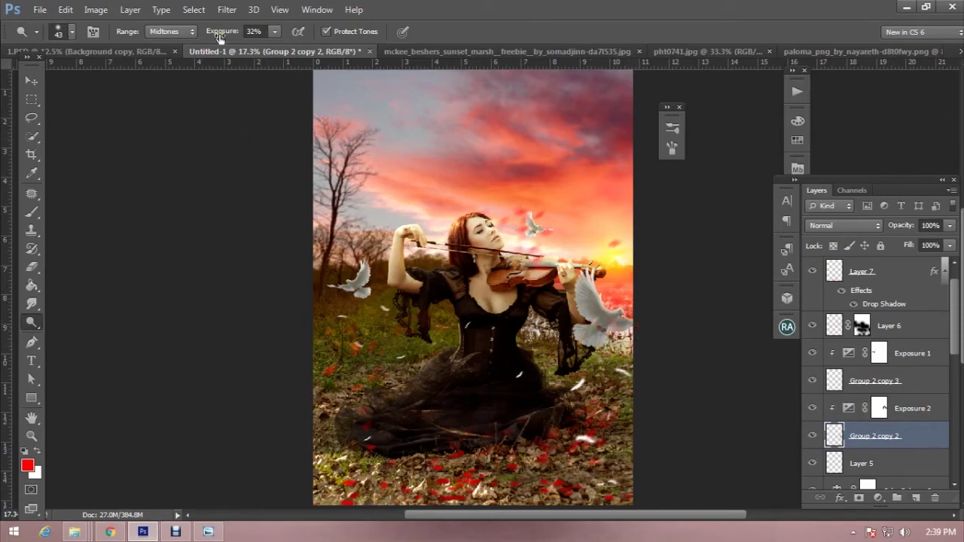
# - Set the foreground to black and brighten the grass by the lower dove wing
pyautogui.click(27, 465)
pyautogui.write('0')
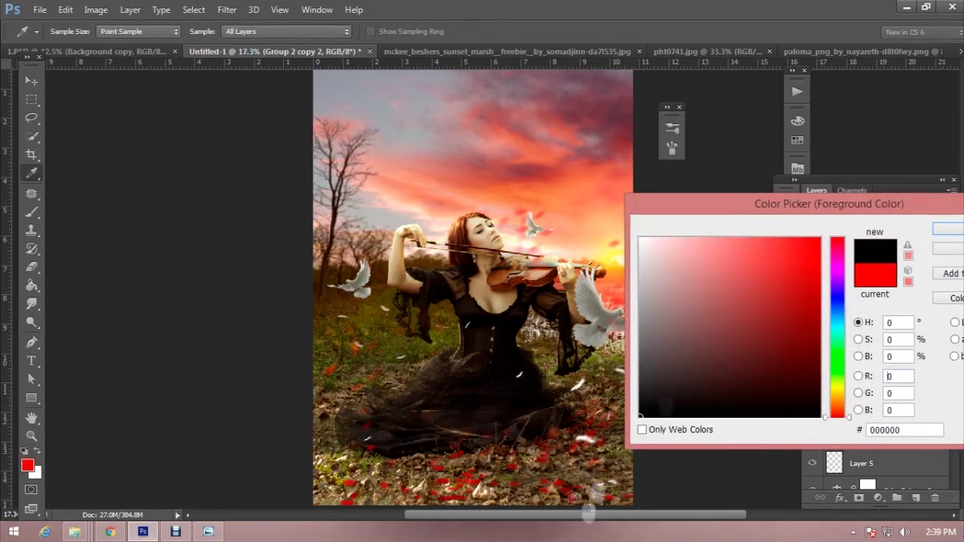
pyautogui.click(948, 229)
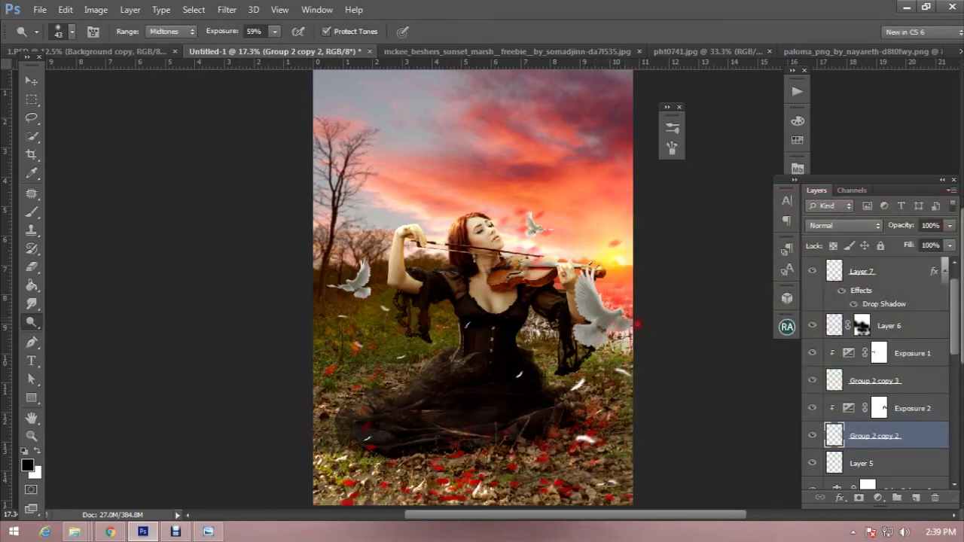
pyautogui.moveTo(625, 335); pyautogui.dragTo(618, 360)
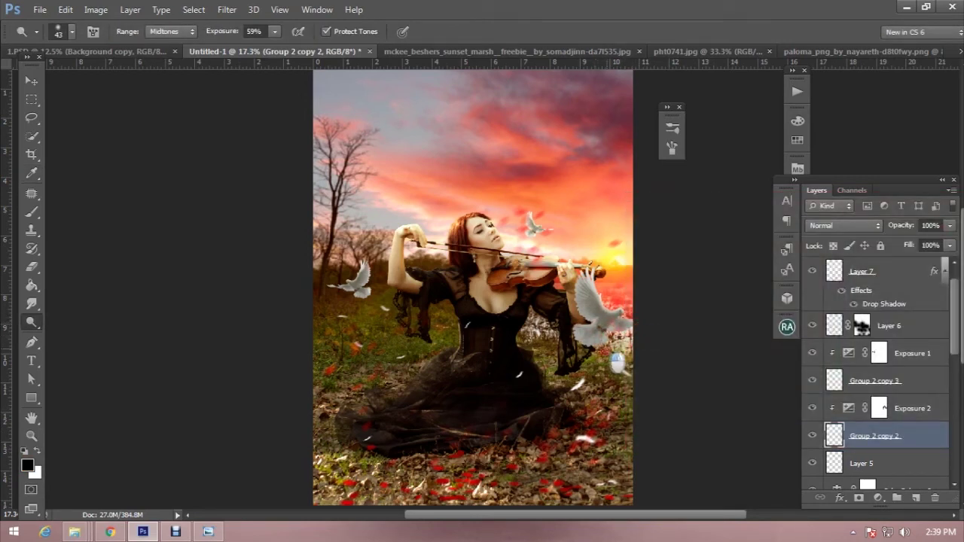
pyautogui.scroll(-2, 514, 280)
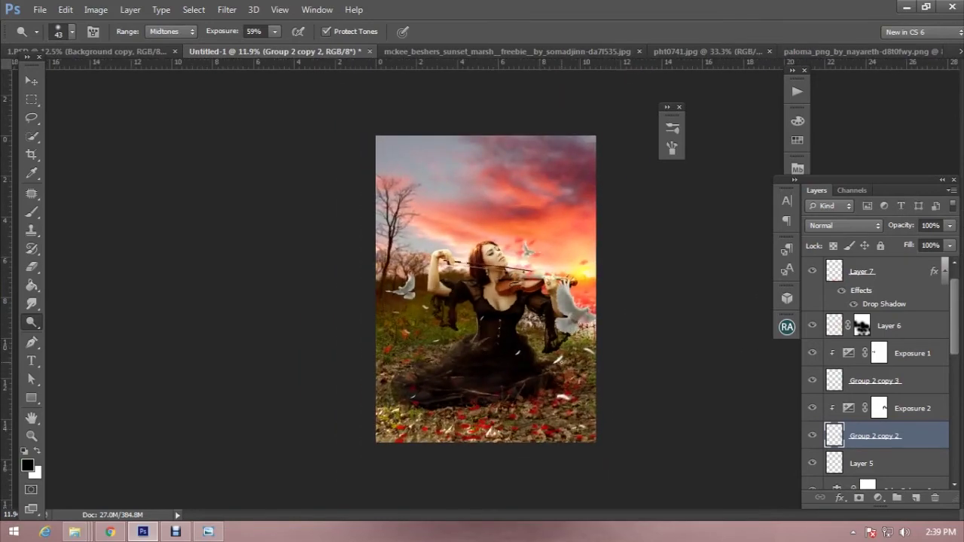
pyautogui.scroll(1, 558, 344)
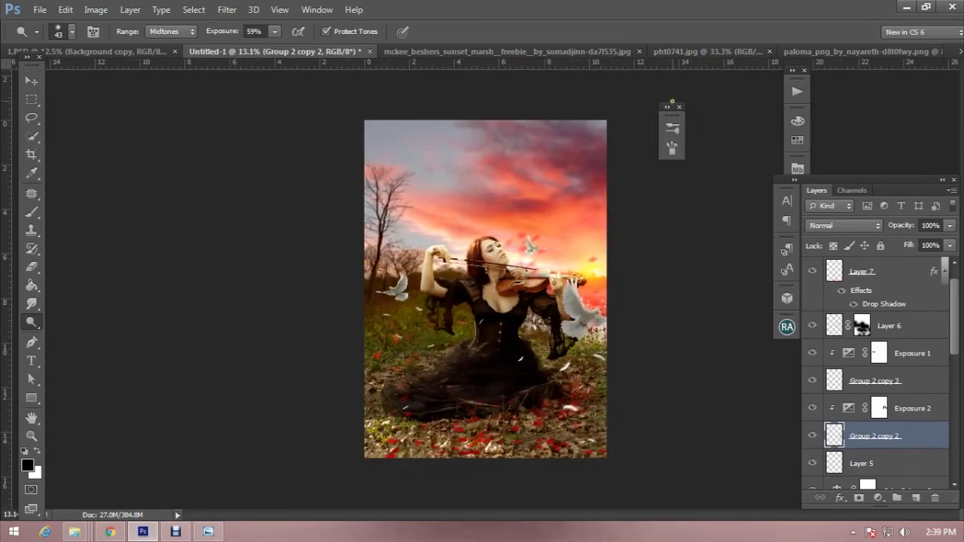
pyautogui.click(678, 108)
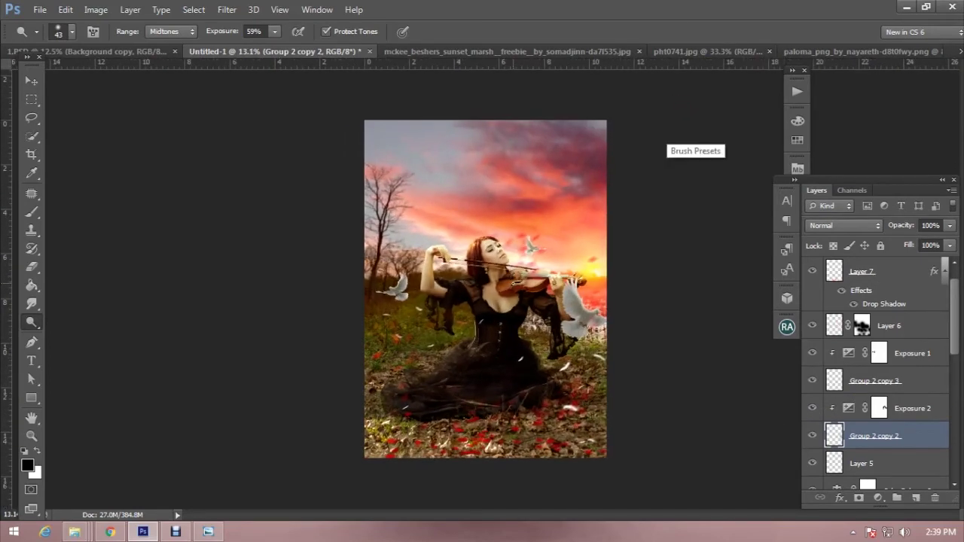
pyautogui.scroll(1, 666, 142)
pyautogui.scroll(3, 444, 206)
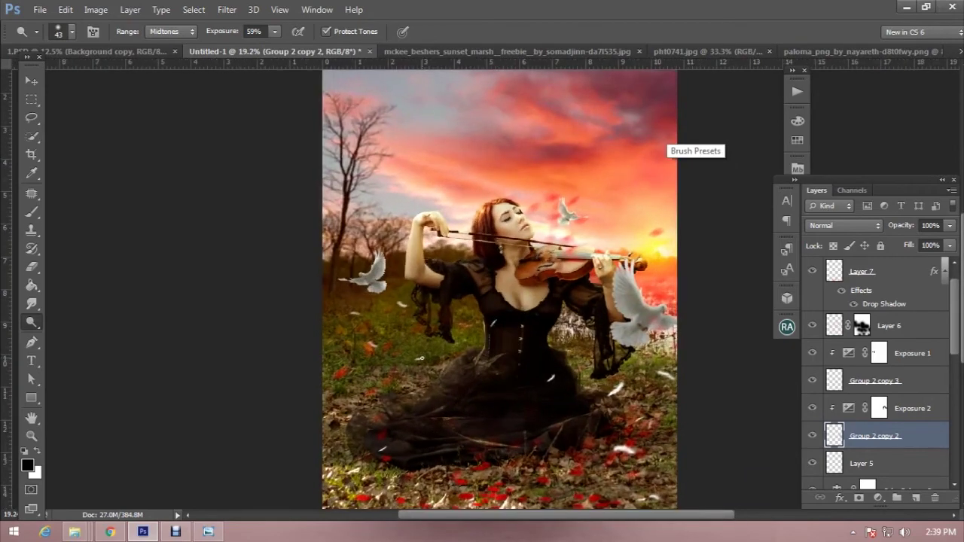
pyautogui.scroll(-1, 423, 369)
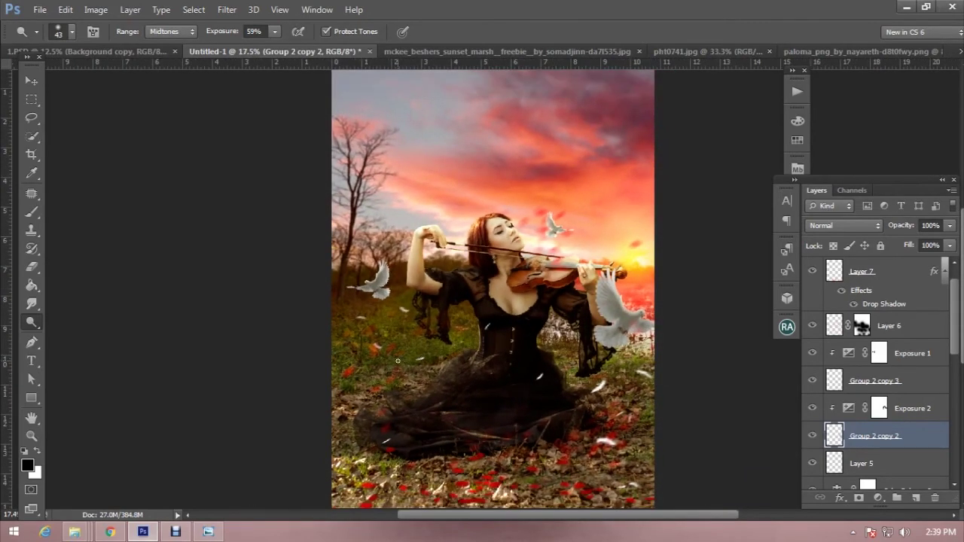
pyautogui.scroll(-1, 397, 362)
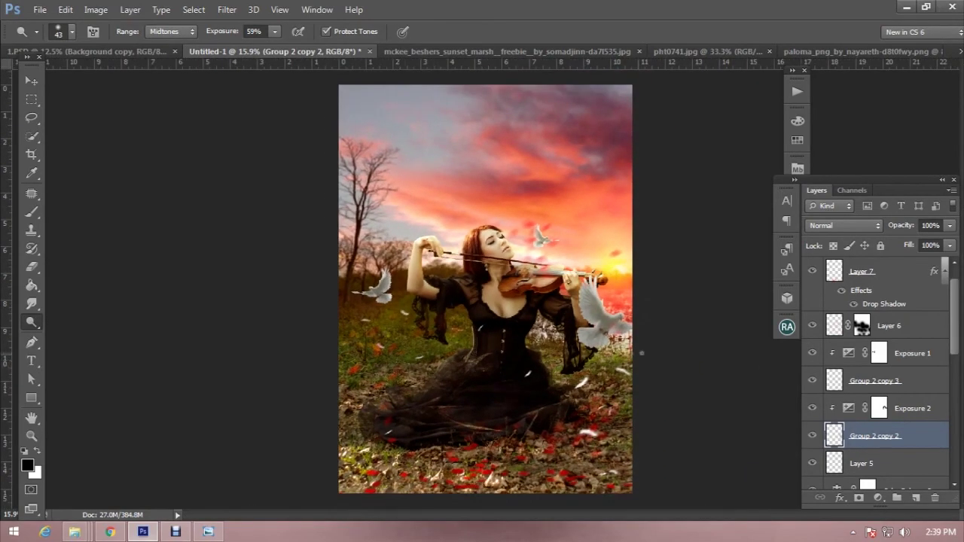
pyautogui.scroll(1, 914, 390)
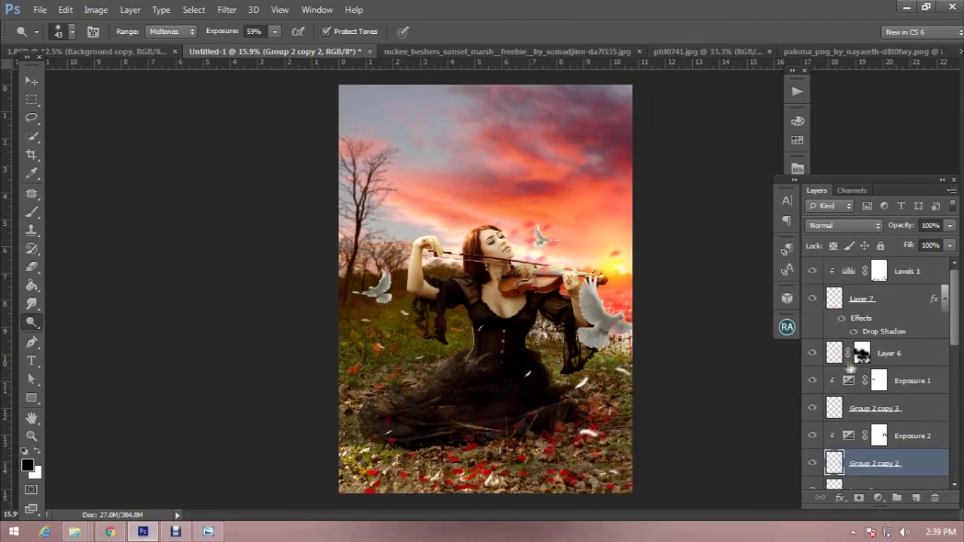
# - Set a 319 px brush on Layer 6's mask, then select the Levels 1 layer
pyautogui.click(861, 353)
pyautogui.click(31, 212)
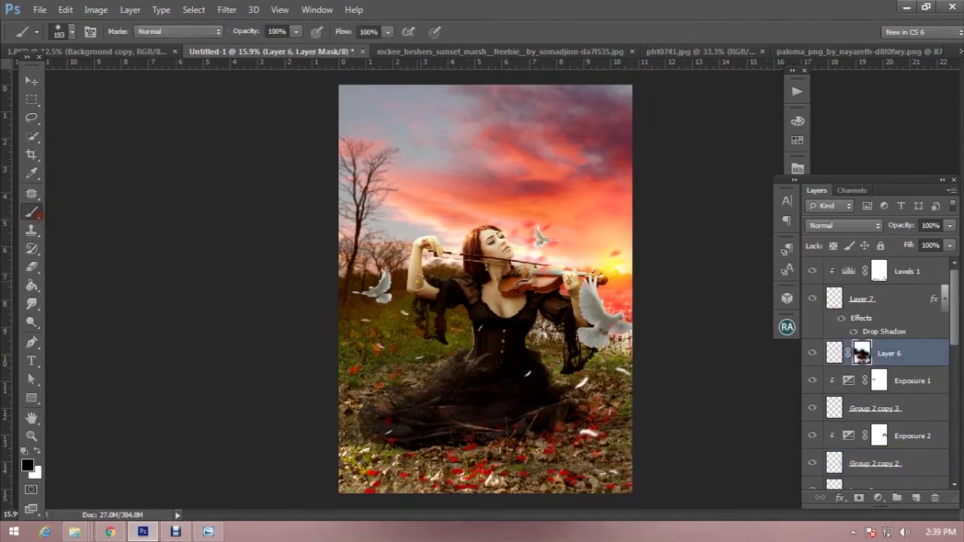
pyautogui.rightClick(392, 349)
pyautogui.click(629, 220)
pyautogui.click(625, 185)
pyautogui.write('319')
pyautogui.press('Return')
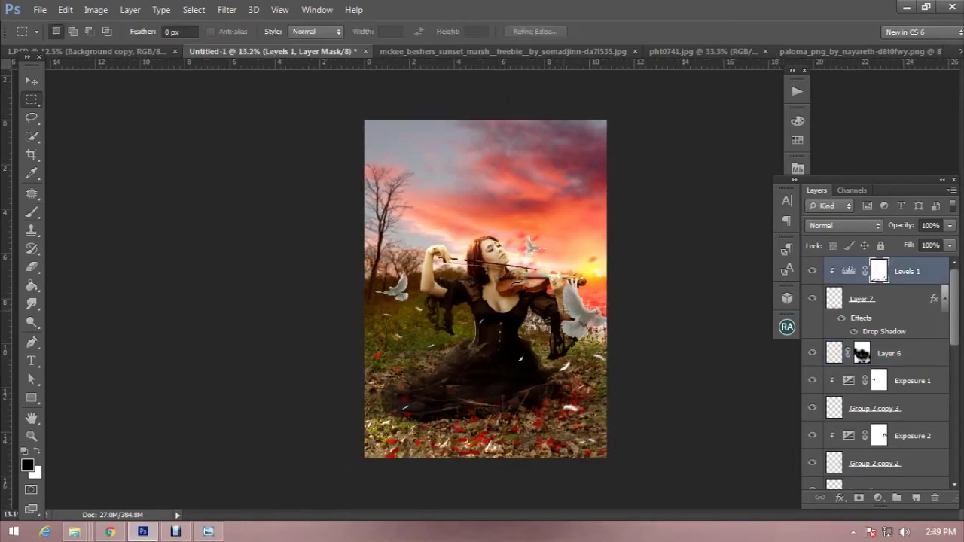
pyautogui.click(936, 272)
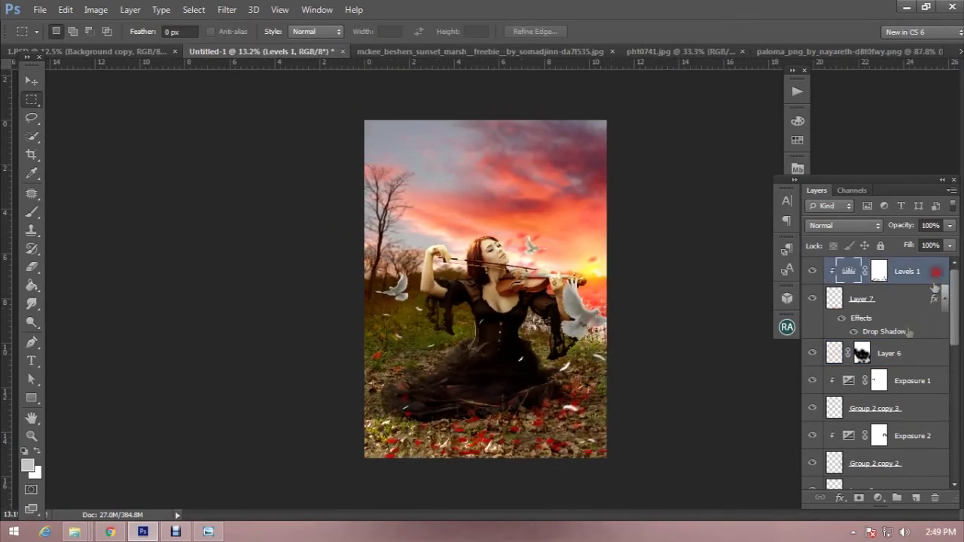
pyautogui.click(877, 498)
# - Add a Gradient Map layer using the Violet, Orange preset
pyautogui.click(886, 479)
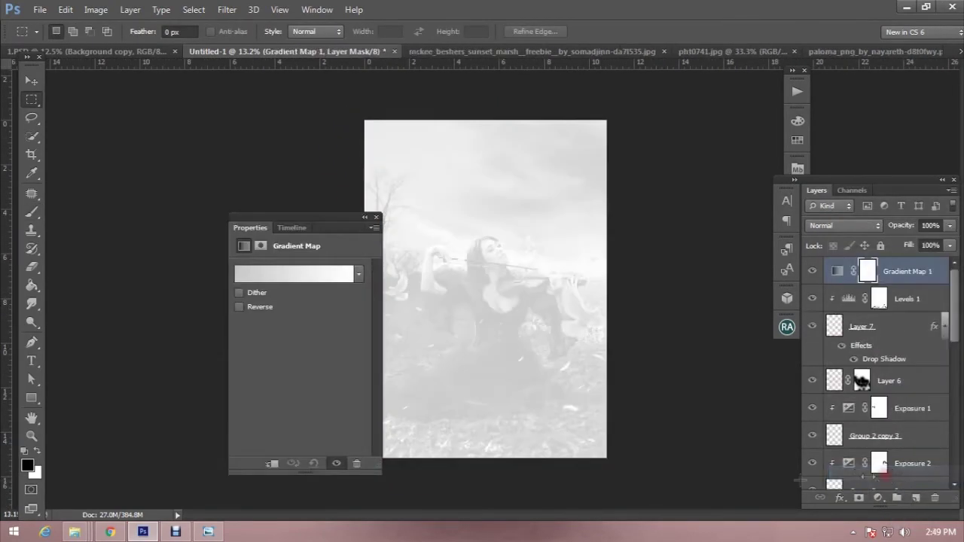
pyautogui.click(338, 273)
pyautogui.click(788, 188)
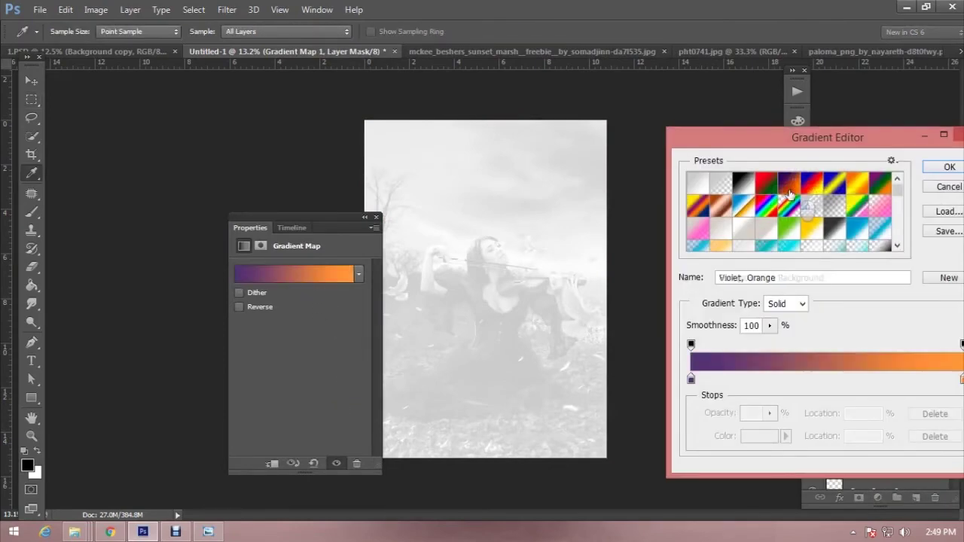
pyautogui.click(949, 167)
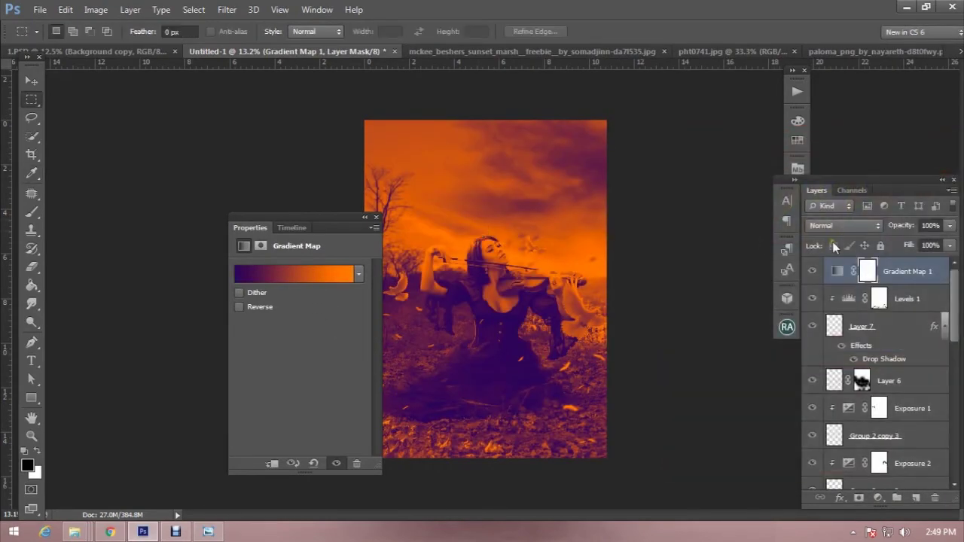
# - Blend Gradient Map 1 in Soft Light at 11% opacity
pyautogui.click(836, 225)
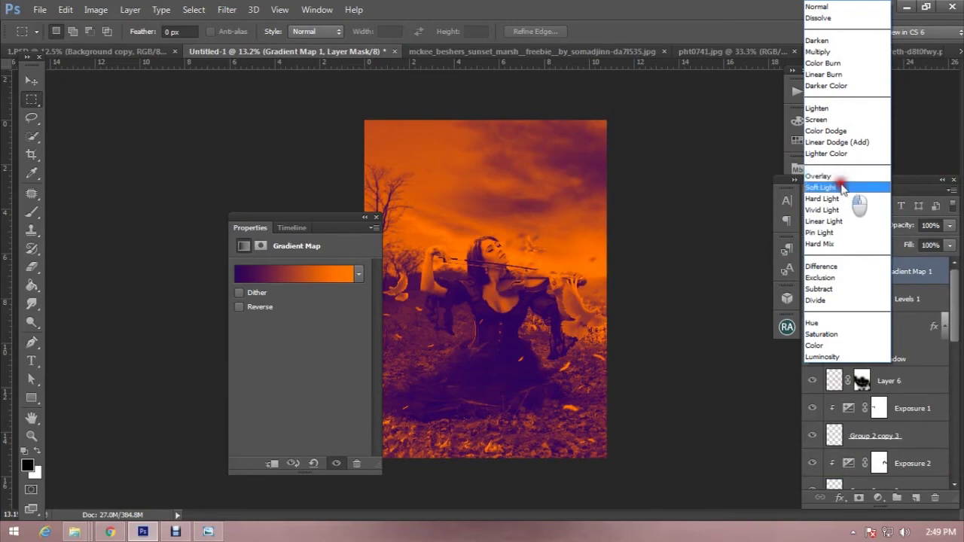
pyautogui.click(843, 186)
pyautogui.click(376, 219)
pyautogui.click(930, 225)
pyautogui.write('0')
pyautogui.press('Return')
pyautogui.moveTo(896, 228)
pyautogui.mouseDown()
pyautogui.moveTo(909, 226)
pyautogui.moveTo(908, 239)
pyautogui.mouseUp()
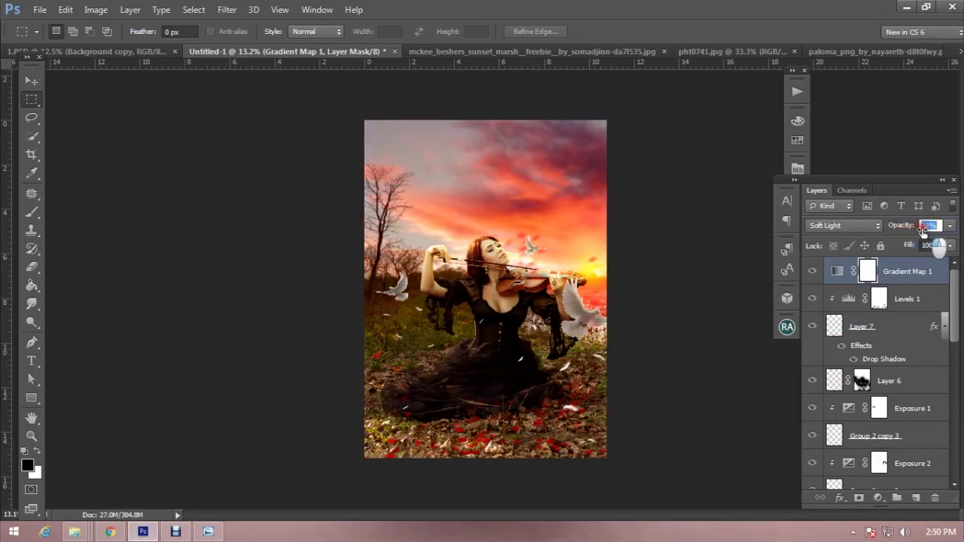
pyautogui.press('Return')
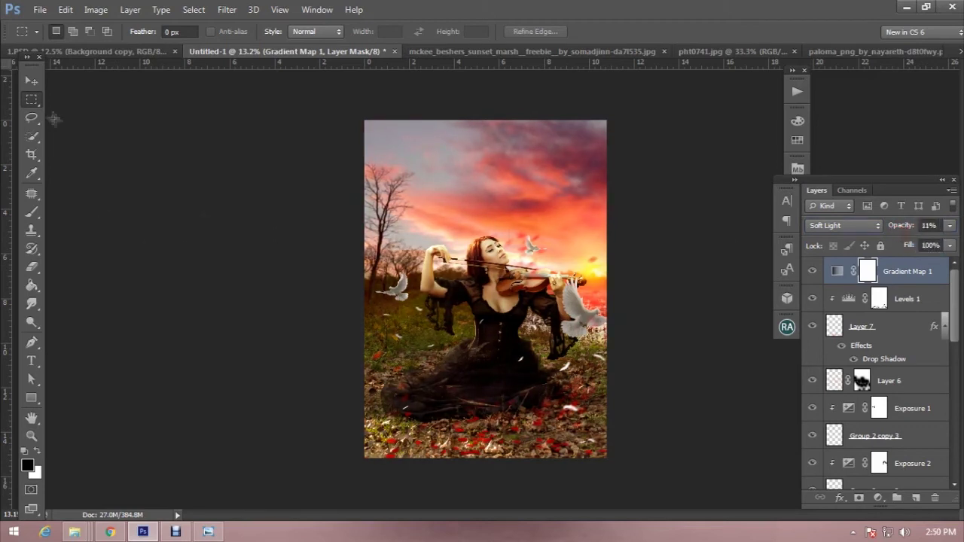
pyautogui.click(878, 498)
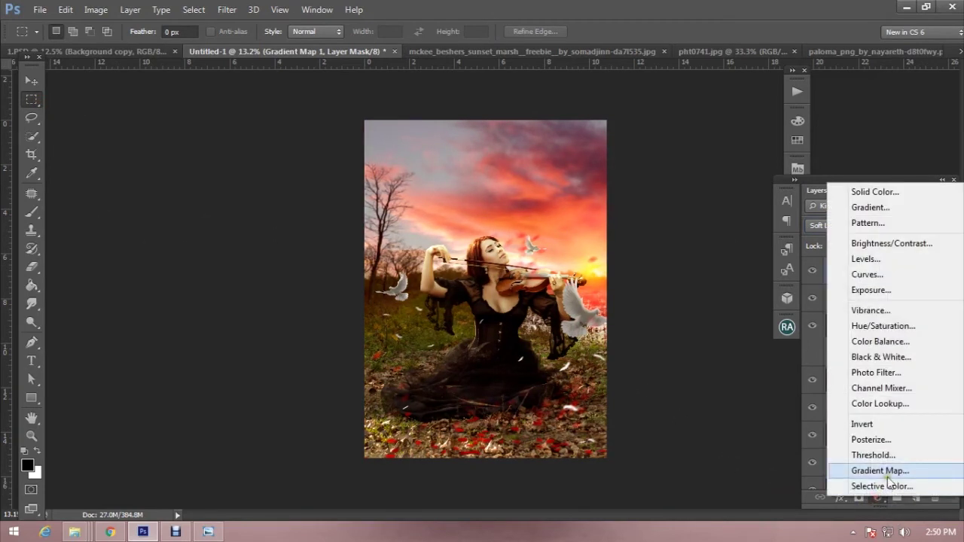
# - Add a Selective Color layer, shifting Neutrals toward cyan with less black
pyautogui.click(866, 487)
pyautogui.moveTo(286, 325)
pyautogui.mouseDown()
pyautogui.moveTo(304, 325)
pyautogui.moveTo(298, 350)
pyautogui.mouseUp()
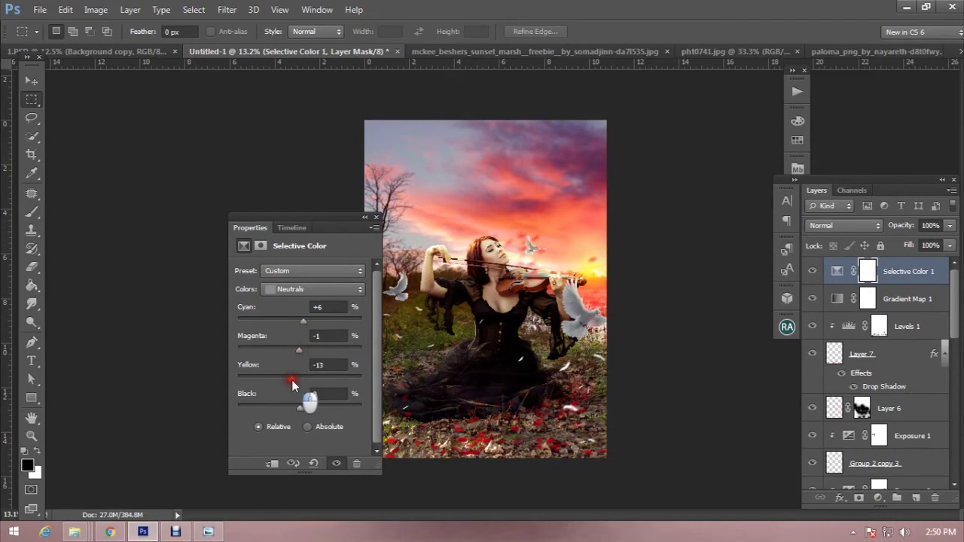
pyautogui.moveTo(298, 407); pyautogui.dragTo(295, 409)
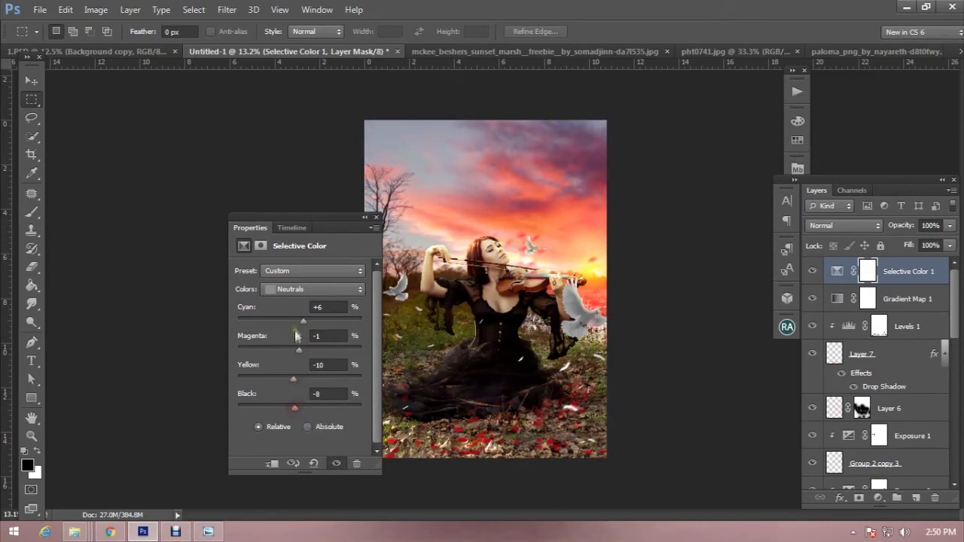
pyautogui.moveTo(294, 328); pyautogui.dragTo(302, 356)
# - Adjust Selective Color Reds: less cyan, tweaked magenta, less yellow
pyautogui.click(329, 289)
pyautogui.click(302, 296)
pyautogui.moveTo(299, 321); pyautogui.dragTo(296, 324)
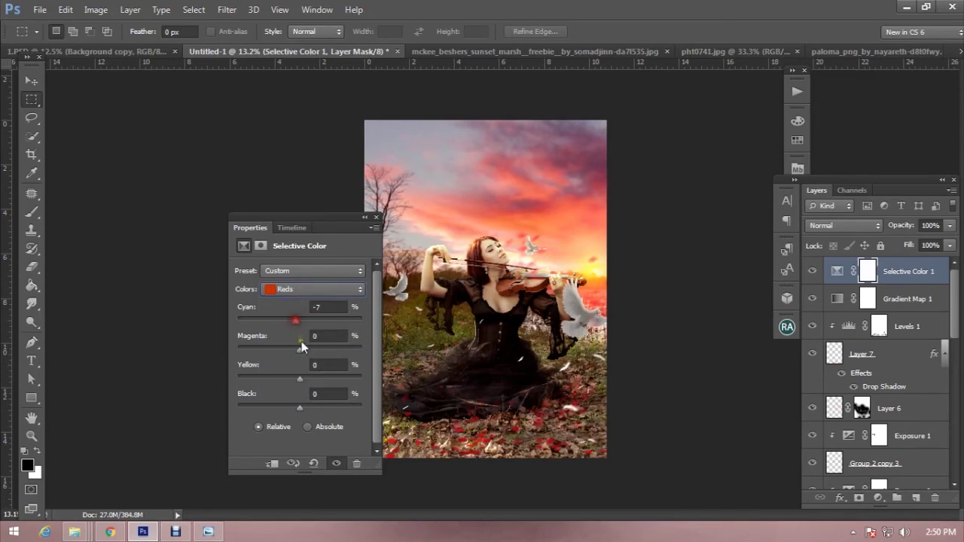
pyautogui.moveTo(289, 354); pyautogui.dragTo(304, 351)
pyautogui.moveTo(308, 380)
pyautogui.mouseDown()
pyautogui.moveTo(290, 381)
pyautogui.moveTo(301, 381)
pyautogui.mouseUp()
# - Set Selective Color Yellows to Cyan +20 and Magenta −17
pyautogui.click(312, 289)
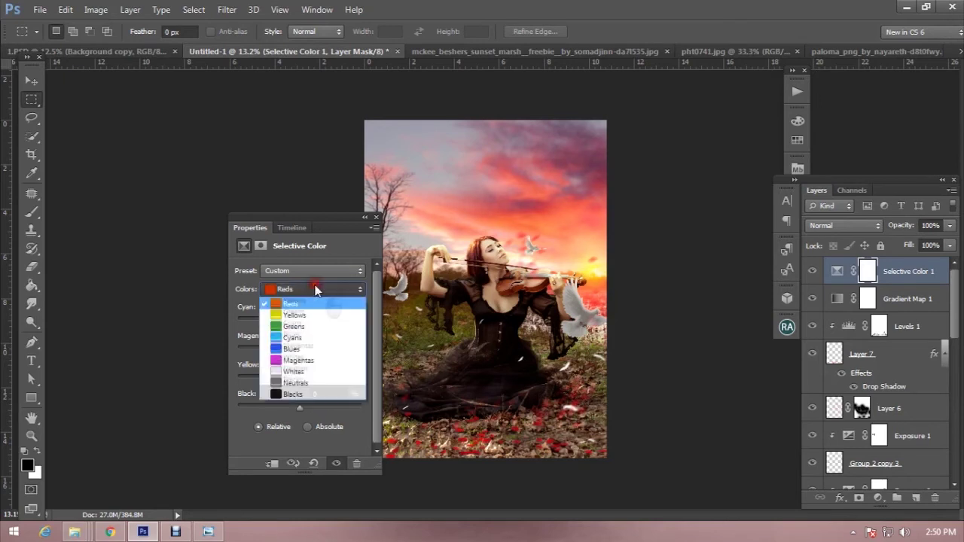
pyautogui.click(295, 322)
pyautogui.moveTo(296, 322); pyautogui.dragTo(313, 325)
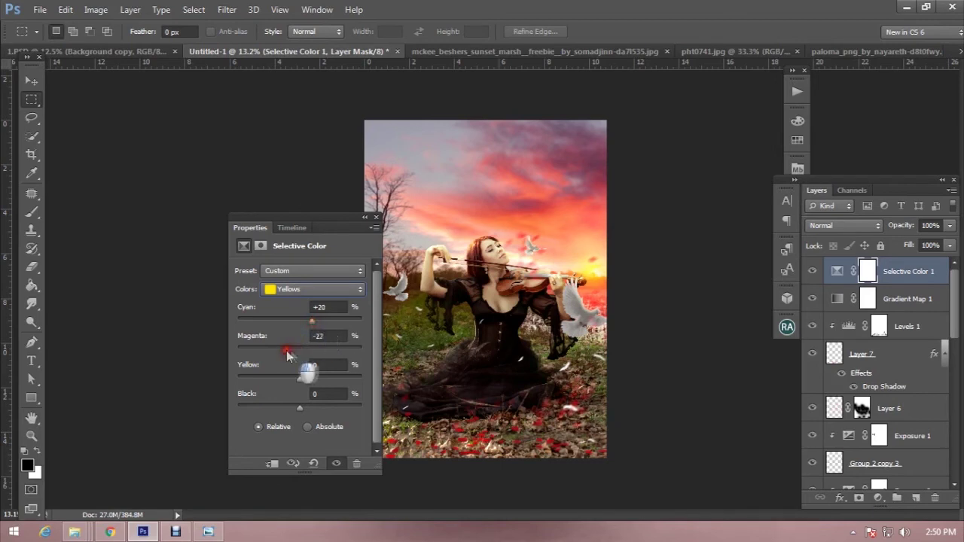
pyautogui.moveTo(287, 353); pyautogui.dragTo(298, 408)
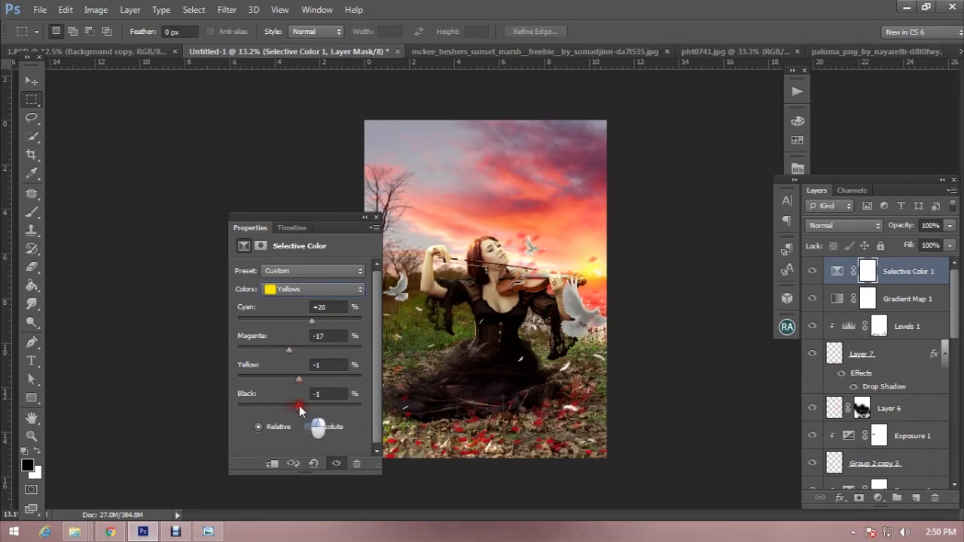
# - Lower Selective Color 1's opacity to 70%
pyautogui.click(375, 217)
pyautogui.scroll(-1, 637, 277)
pyautogui.click(812, 271)
pyautogui.moveTo(903, 233); pyautogui.dragTo(881, 241)
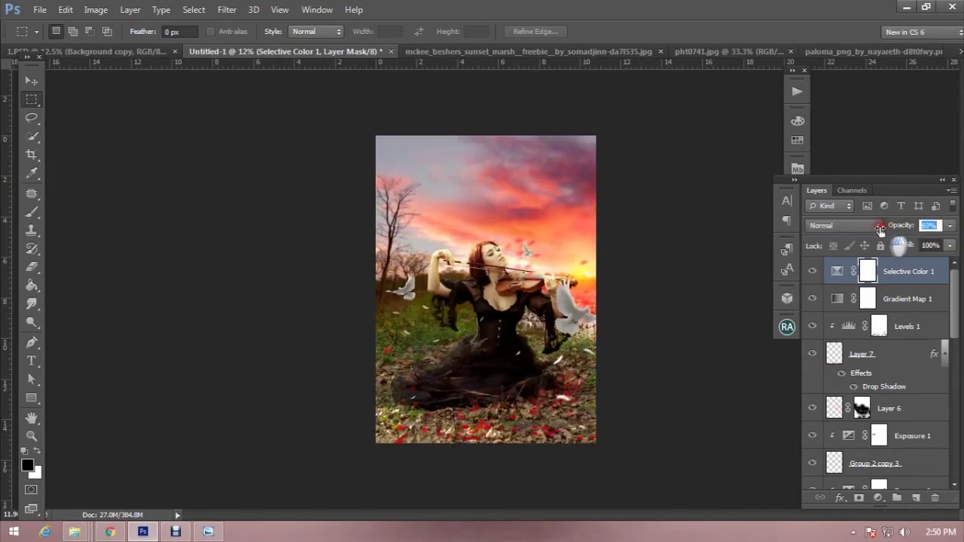
pyautogui.scroll(3, 683, 278)
pyautogui.scroll(-1, 684, 279)
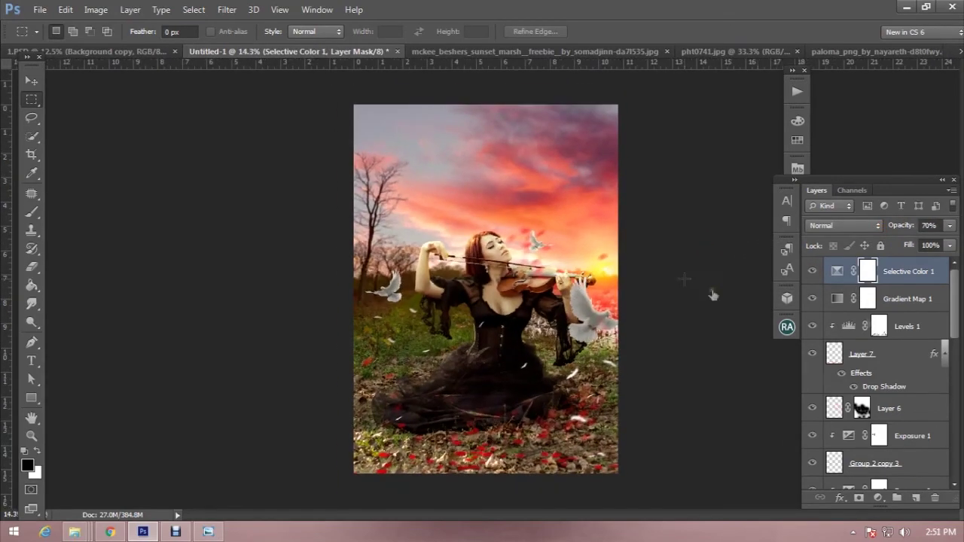
pyautogui.scroll(-3, 903, 369)
pyautogui.scroll(-2, 904, 369)
pyautogui.scroll(-1, 903, 369)
# - Add new Layer 8 above Group 2 copy, with a 1100 px cloud brush at 28% opacity
pyautogui.click(903, 407)
pyautogui.click(915, 498)
pyautogui.click(32, 213)
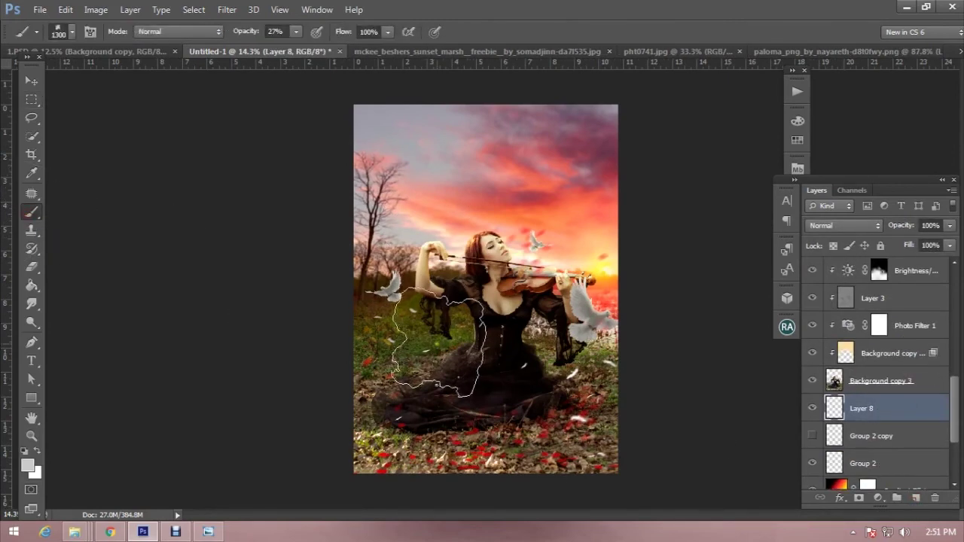
pyautogui.rightClick(444, 334)
pyautogui.click(623, 423)
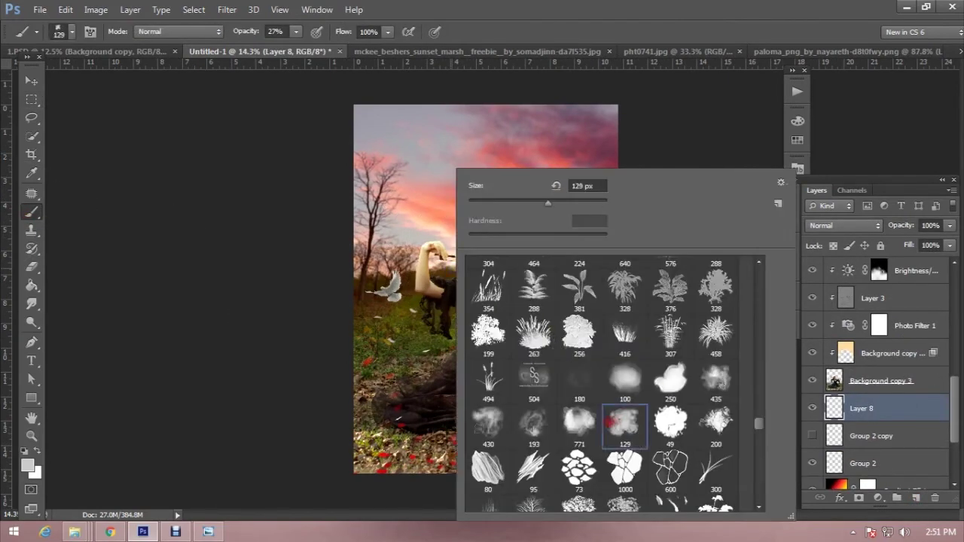
pyautogui.press('Return')
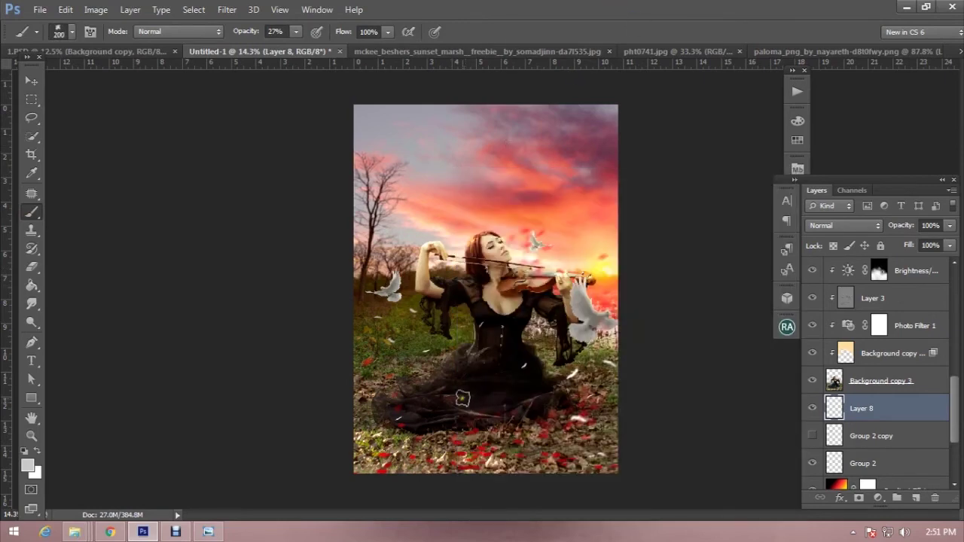
pyautogui.press(']')
pyautogui.press(']')
pyautogui.press(']')
pyautogui.click(242, 33)
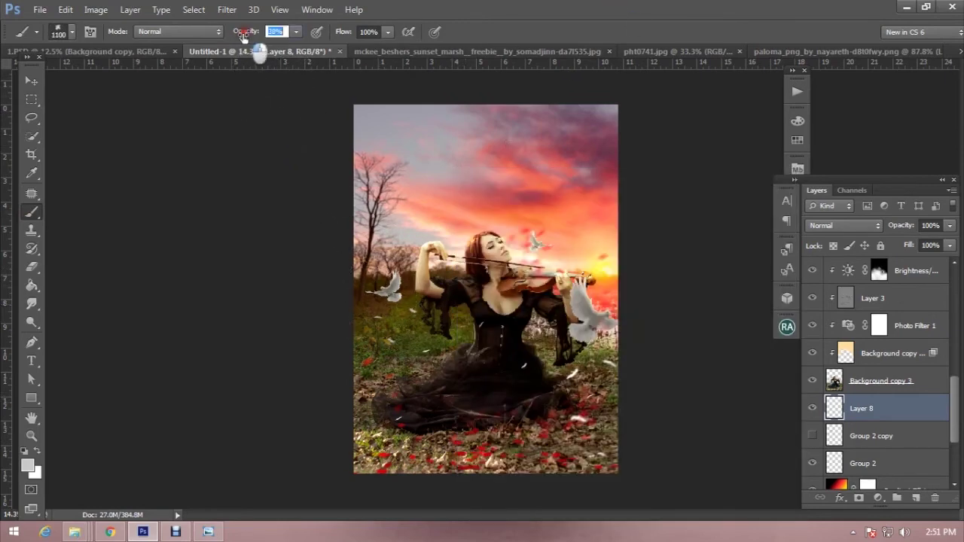
# - Paint light haze around the violinist and left dove, then fade Layer 8 to 65% opacity
pyautogui.moveTo(347, 312); pyautogui.dragTo(576, 361)
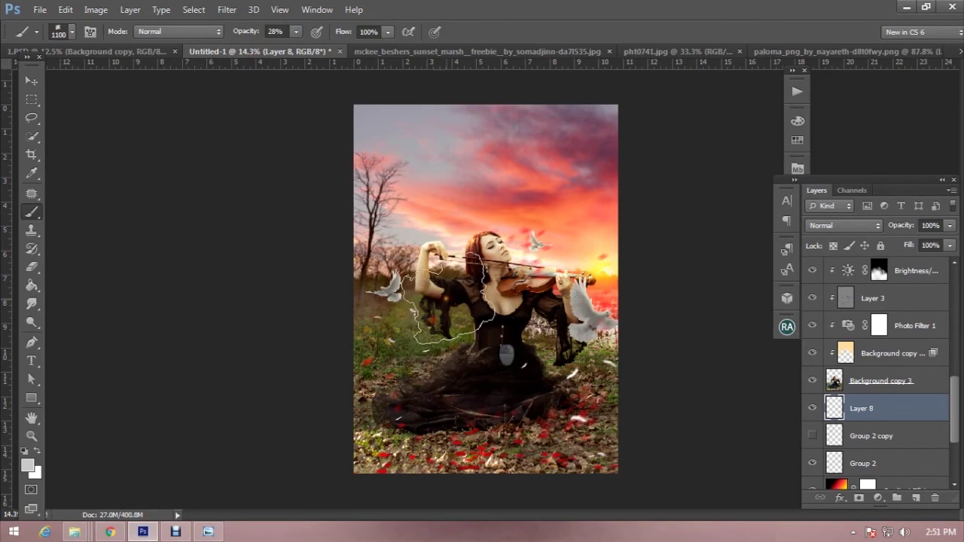
pyautogui.moveTo(527, 331)
pyautogui.mouseDown()
pyautogui.moveTo(379, 296)
pyautogui.moveTo(636, 333)
pyautogui.mouseUp()
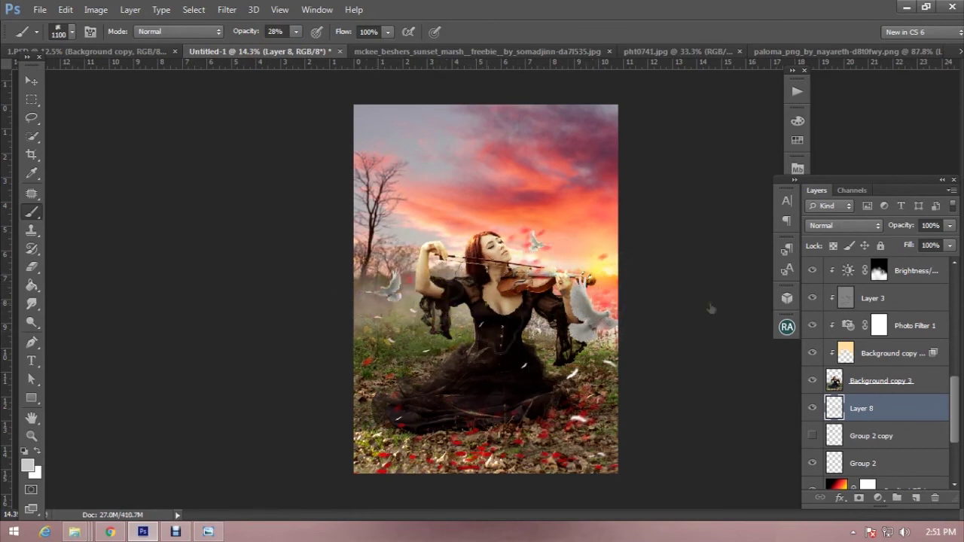
pyautogui.moveTo(904, 229); pyautogui.dragTo(874, 247)
pyautogui.moveTo(955, 431); pyautogui.dragTo(954, 320)
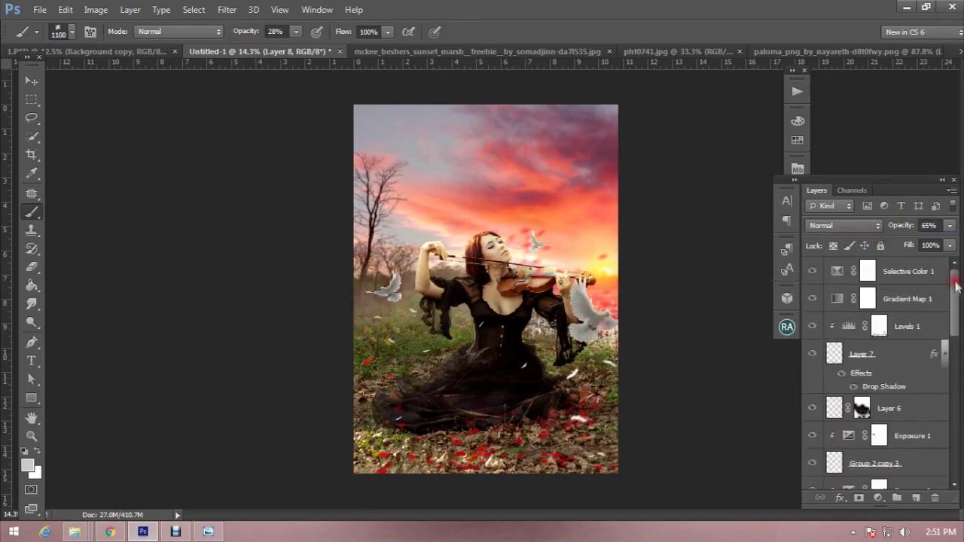
# - Add a new visible Layer 9 above Selective Color 1, with default colours
pyautogui.click(943, 271)
pyautogui.press('d')
pyautogui.click(916, 498)
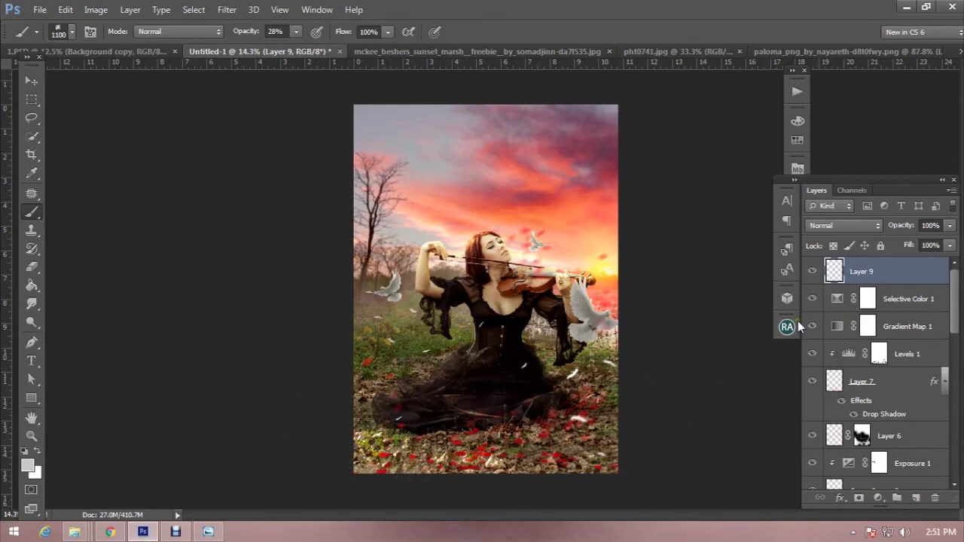
pyautogui.click(811, 272)
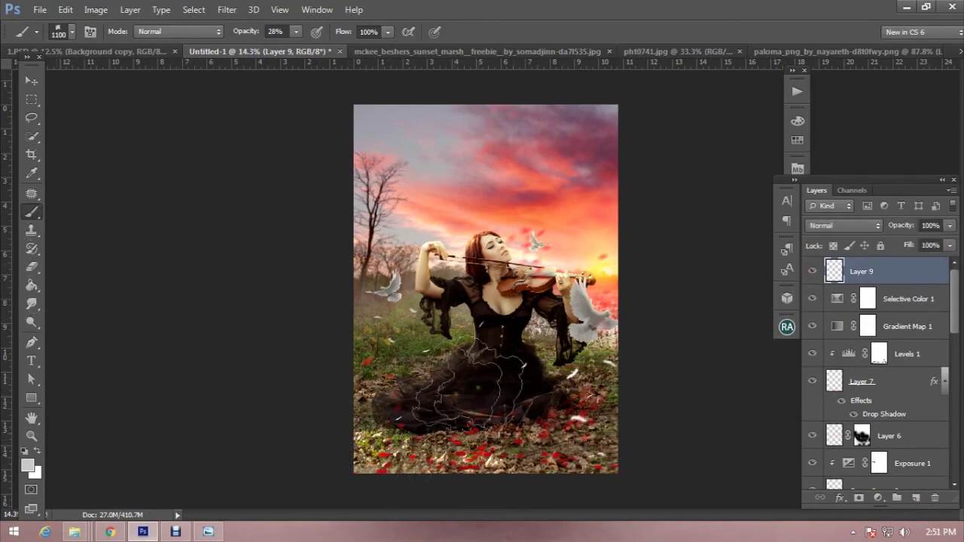
# - Paint smoke at 82% brush opacity over the lower field and skirt; set Layer 9 to 46%
pyautogui.moveTo(241, 38); pyautogui.dragTo(282, 38)
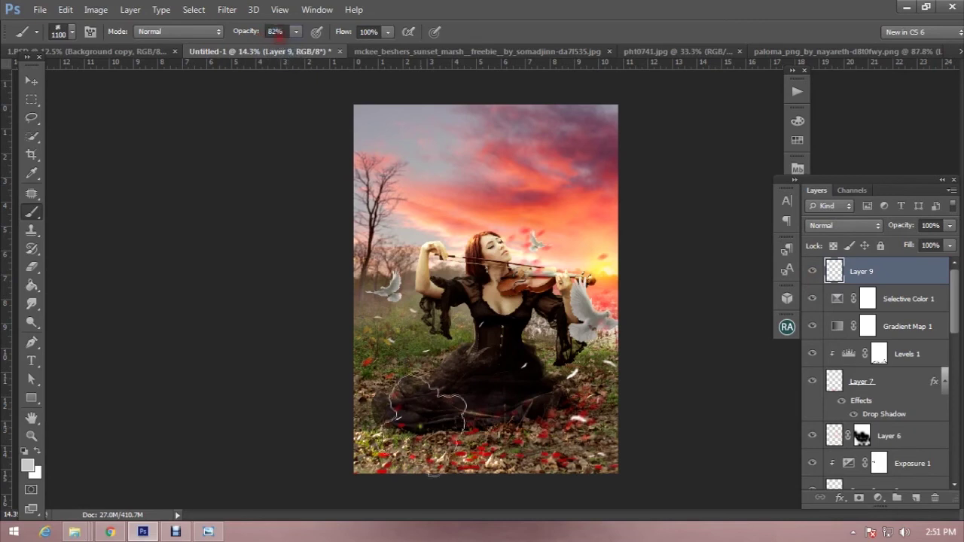
pyautogui.moveTo(407, 422)
pyautogui.mouseDown()
pyautogui.moveTo(583, 433)
pyautogui.moveTo(482, 361)
pyautogui.mouseUp()
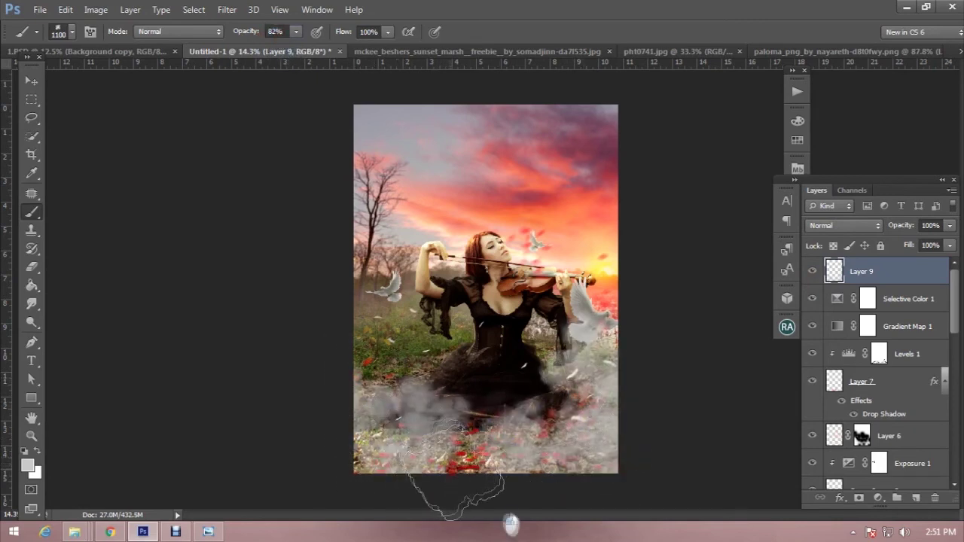
pyautogui.moveTo(323, 354); pyautogui.dragTo(426, 422)
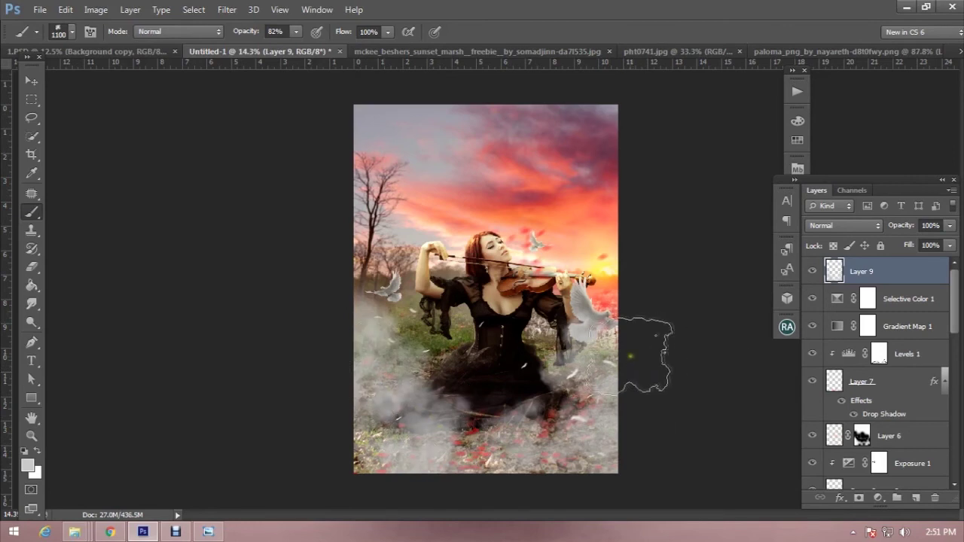
pyautogui.moveTo(896, 234); pyautogui.dragTo(861, 229)
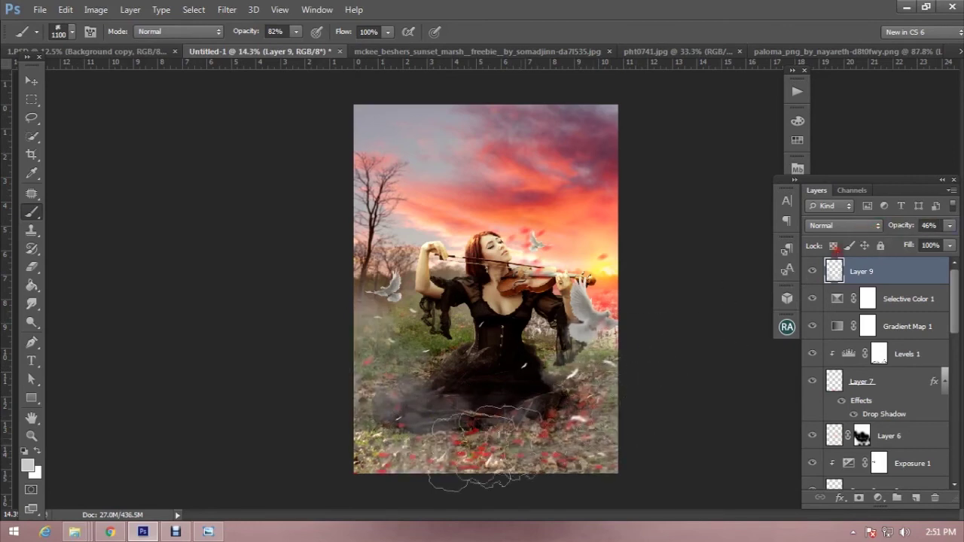
pyautogui.moveTo(468, 443); pyautogui.dragTo(482, 421)
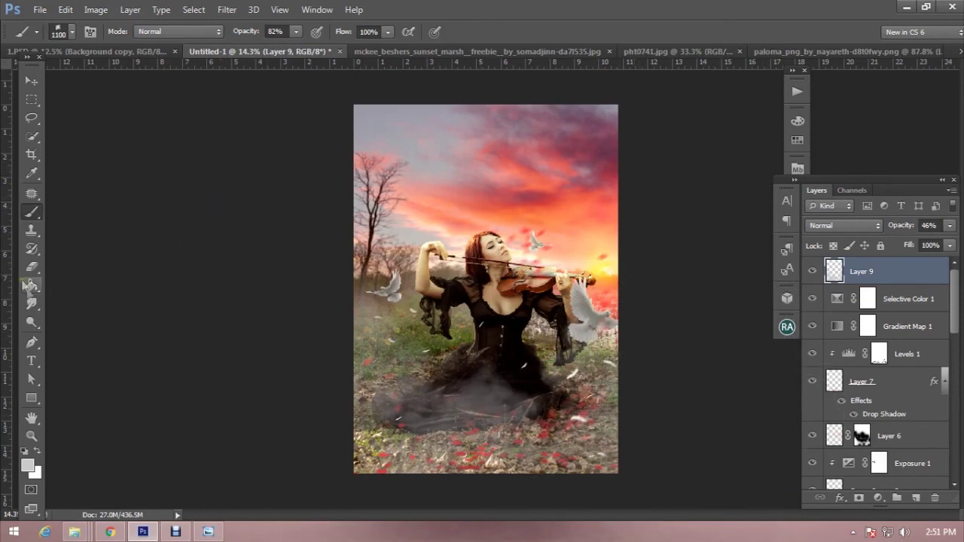
# - Add a layer mask to Layer 9 and hide the smoke near the left dove
pyautogui.click(859, 498)
pyautogui.press('d')
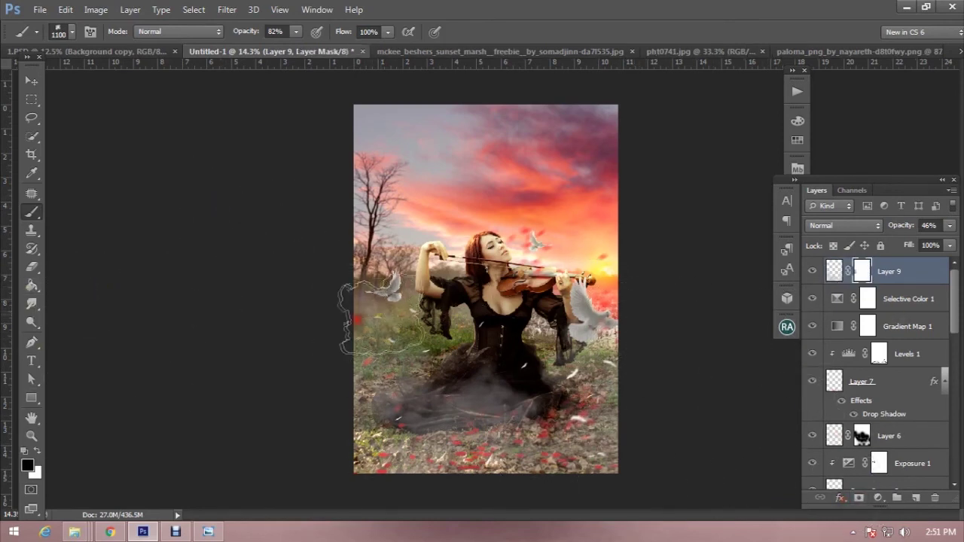
pyautogui.moveTo(408, 323)
pyautogui.mouseDown()
pyautogui.moveTo(463, 403)
pyautogui.moveTo(396, 410)
pyautogui.moveTo(452, 350)
pyautogui.mouseUp()
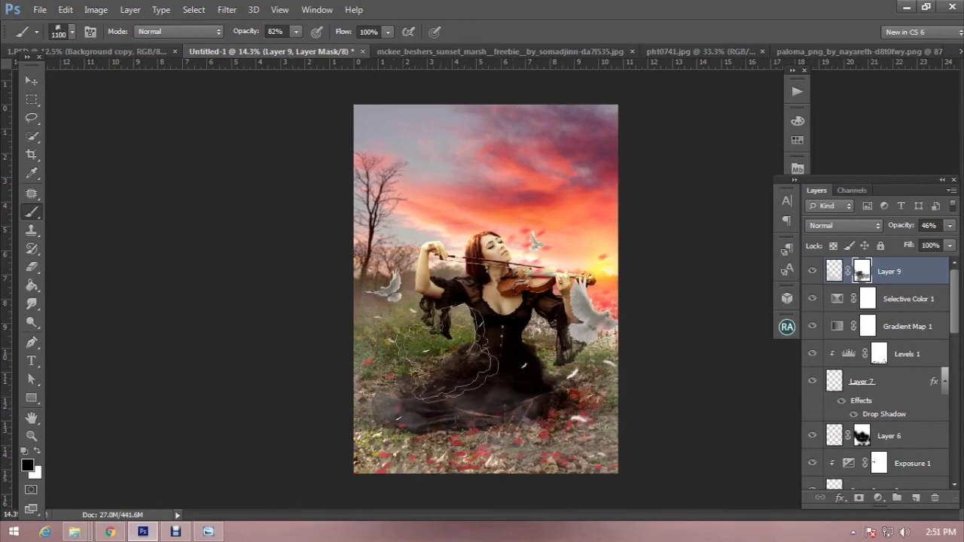
pyautogui.scroll(-1, 452, 350)
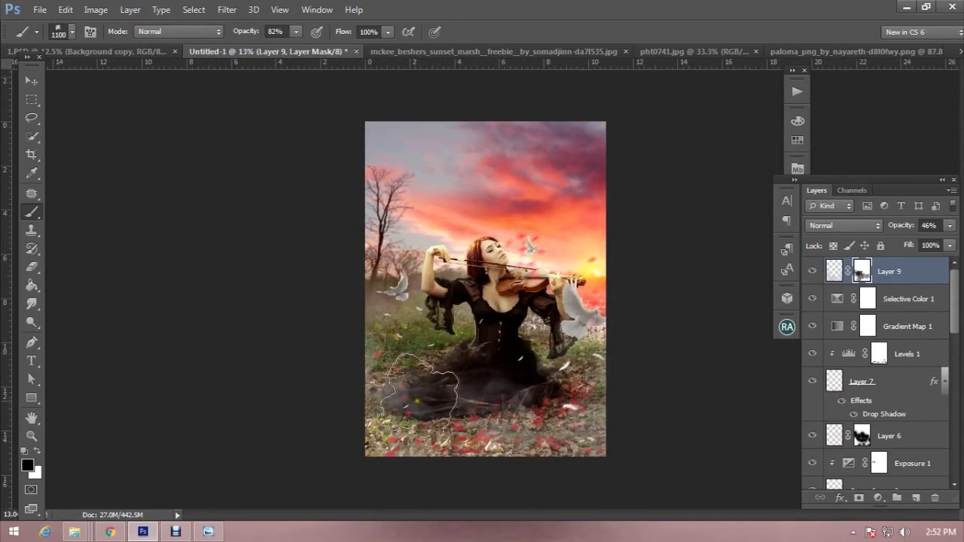
pyautogui.scroll(2, 580, 376)
pyautogui.scroll(-1, 603, 339)
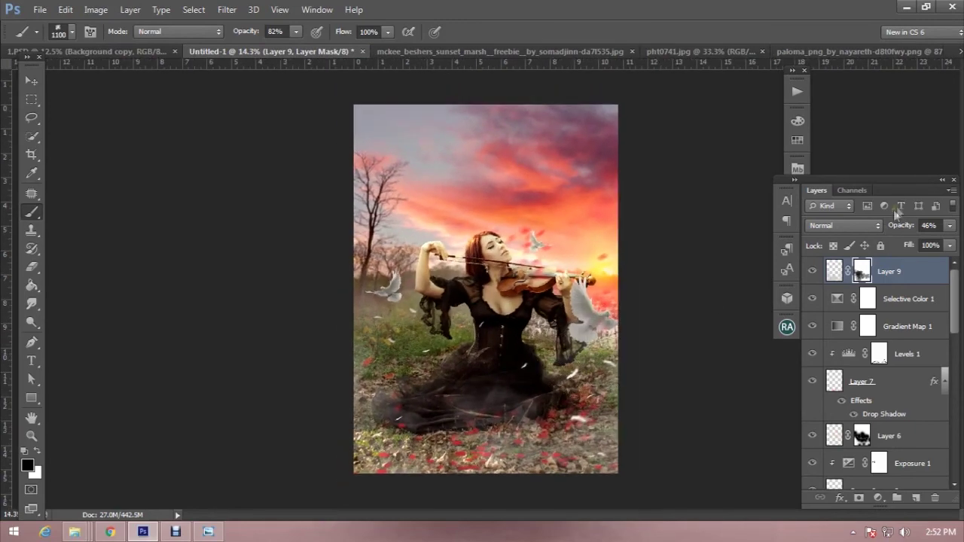
# - Apply Gaussian Blur to Layer 9's mask, then to its pixels at radius 2.1
pyautogui.click(226, 9)
pyautogui.moveTo(234, 152)
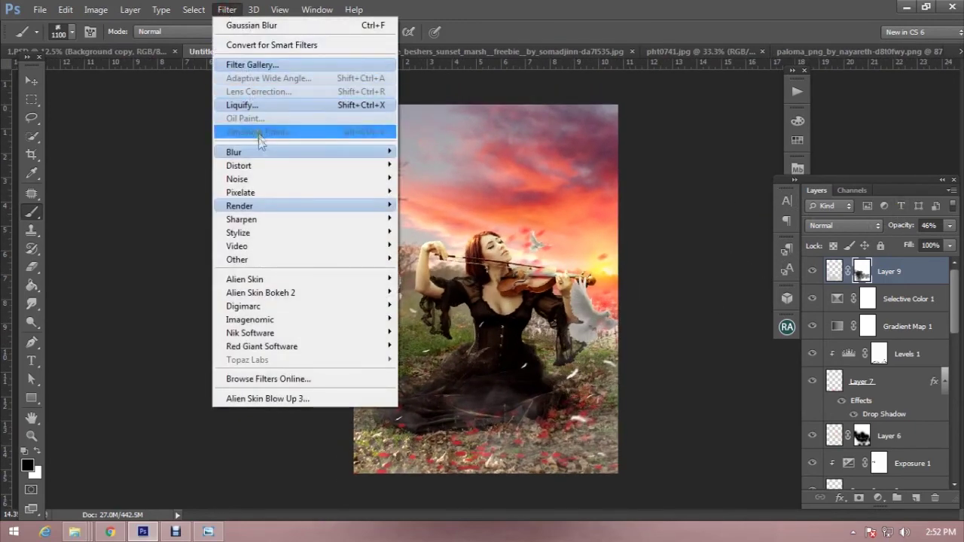
pyautogui.click(417, 253)
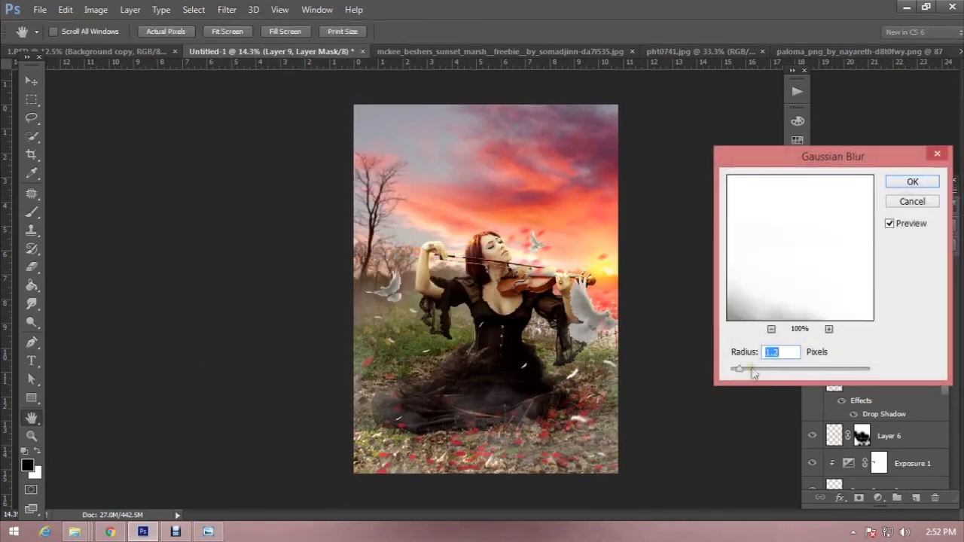
pyautogui.click(924, 201)
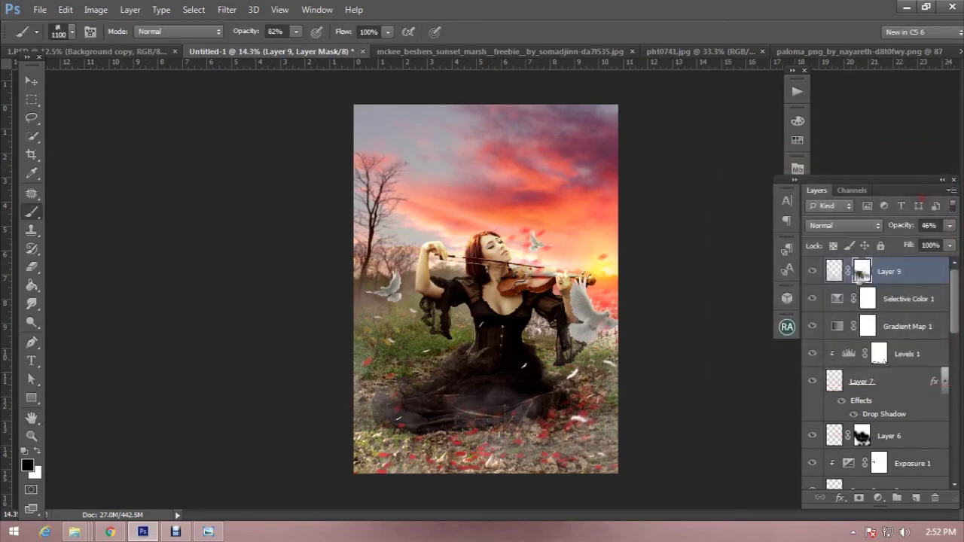
pyautogui.click(226, 10)
pyautogui.moveTo(256, 152)
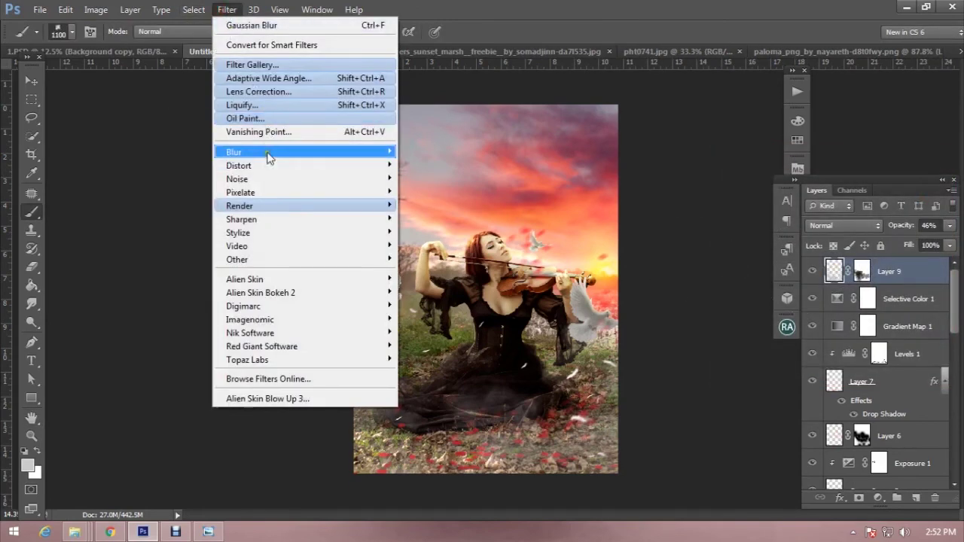
pyautogui.click(441, 252)
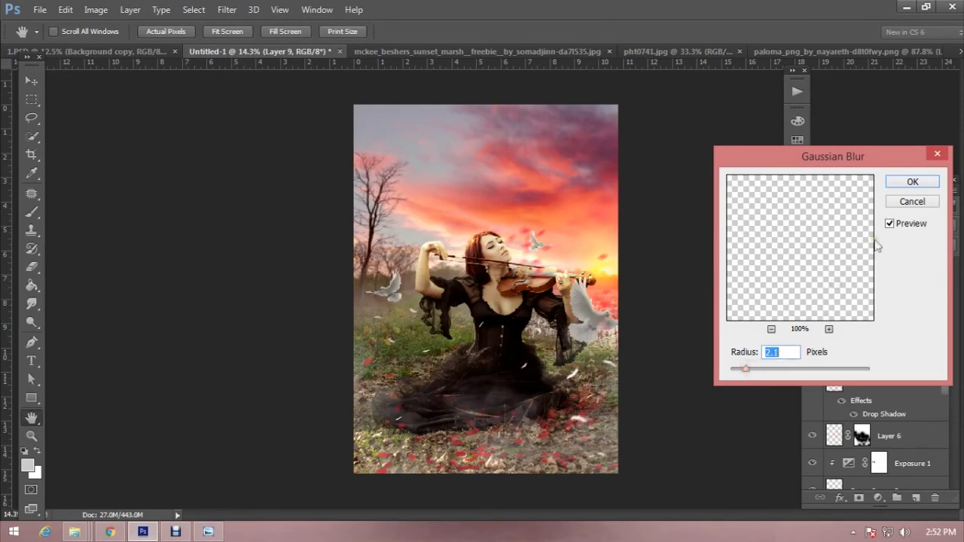
pyautogui.click(913, 185)
pyautogui.scroll(-2, 631, 292)
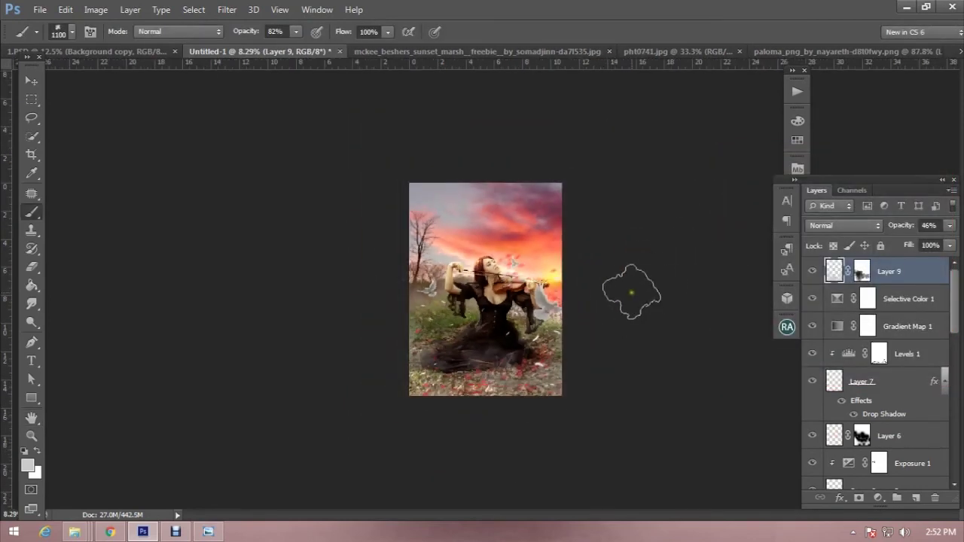
# - Add a Brightness/Contrast layer with Brightness about -93 and Contrast 63
pyautogui.click(877, 497)
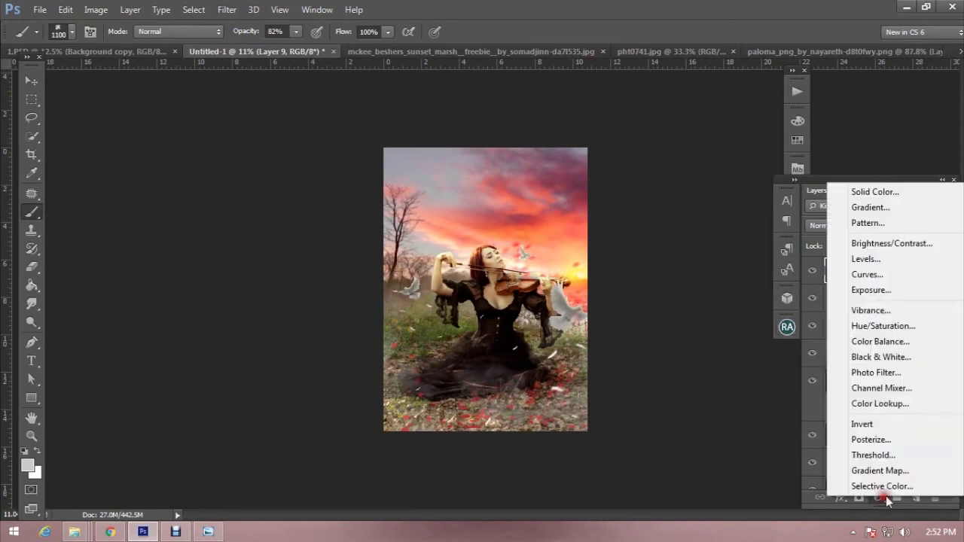
pyautogui.click(860, 245)
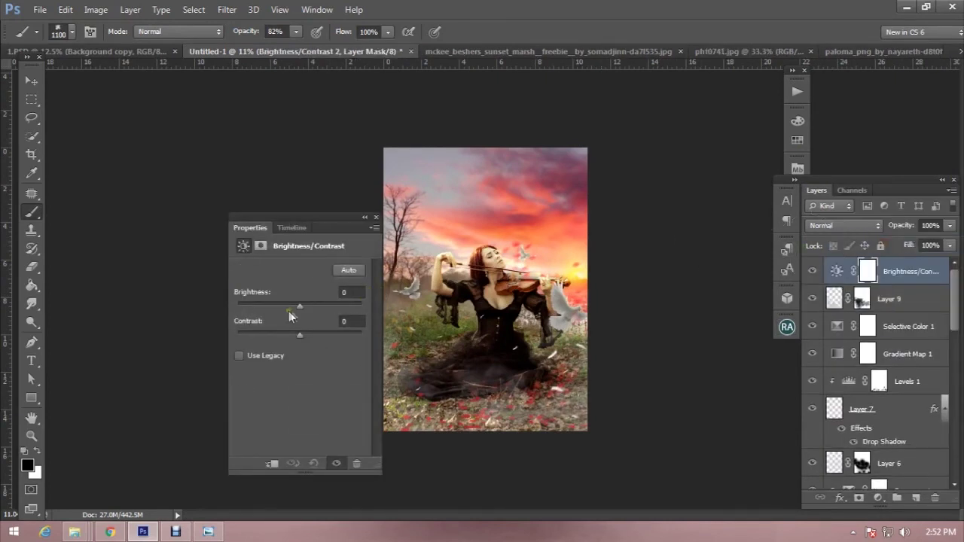
pyautogui.moveTo(289, 311); pyautogui.dragTo(297, 309)
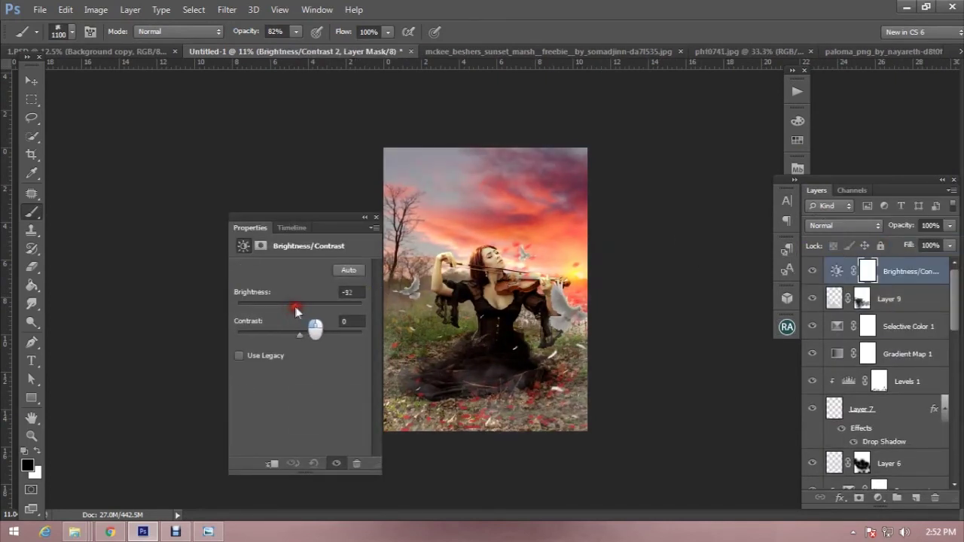
pyautogui.moveTo(296, 312)
pyautogui.mouseDown()
pyautogui.moveTo(266, 313)
pyautogui.moveTo(321, 339)
pyautogui.mouseUp()
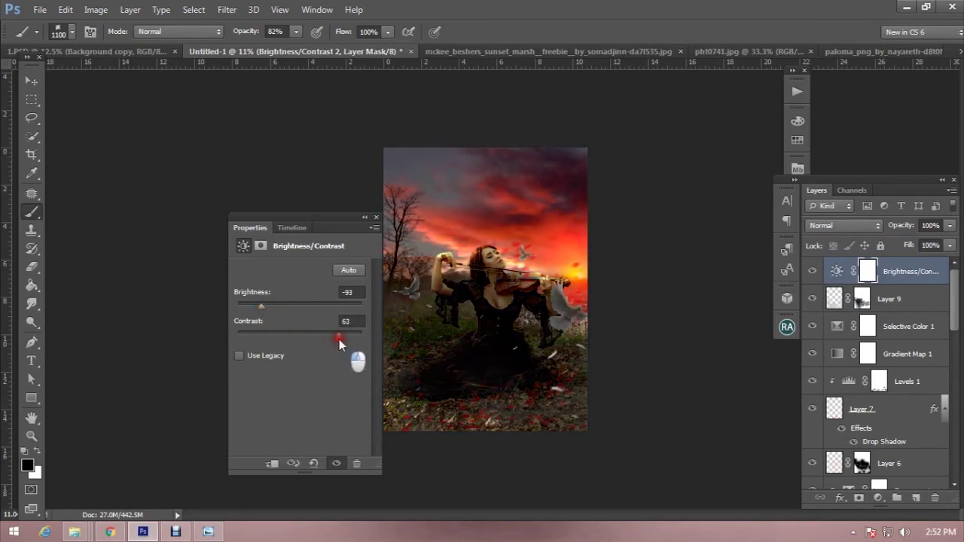
pyautogui.click(376, 218)
# - Draw a radial gradient on its mask so only the edges darken, and set opacity to 93%
pyautogui.click(31, 284)
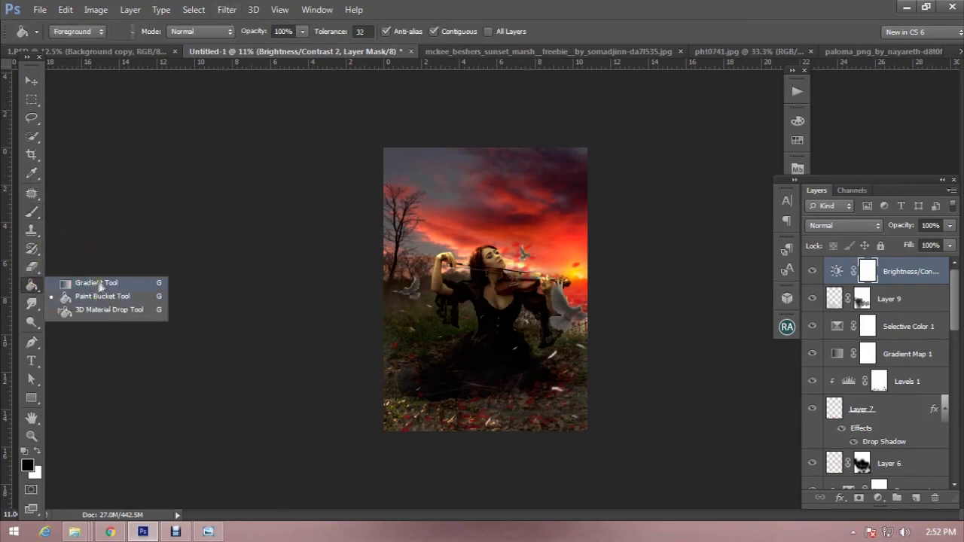
pyautogui.click(100, 285)
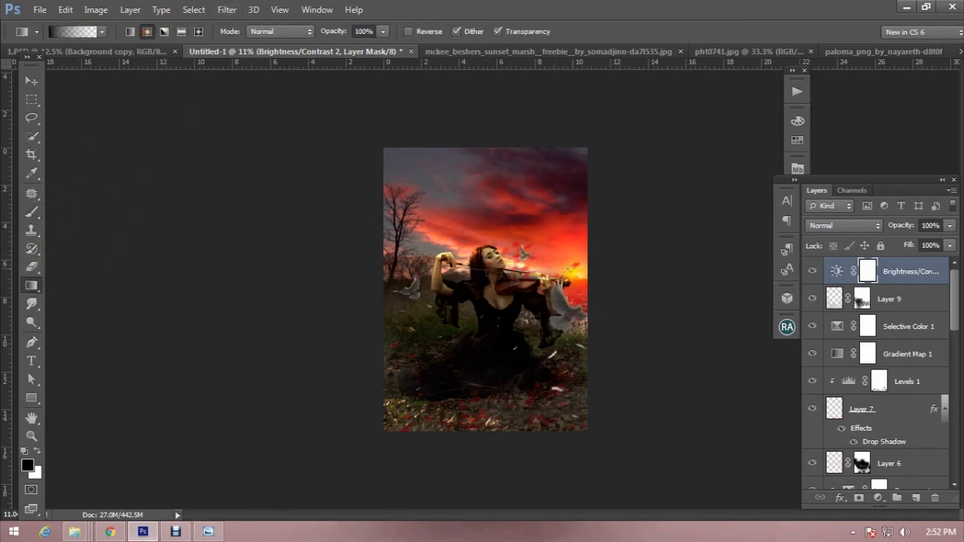
pyautogui.moveTo(311, 346); pyautogui.dragTo(305, 347)
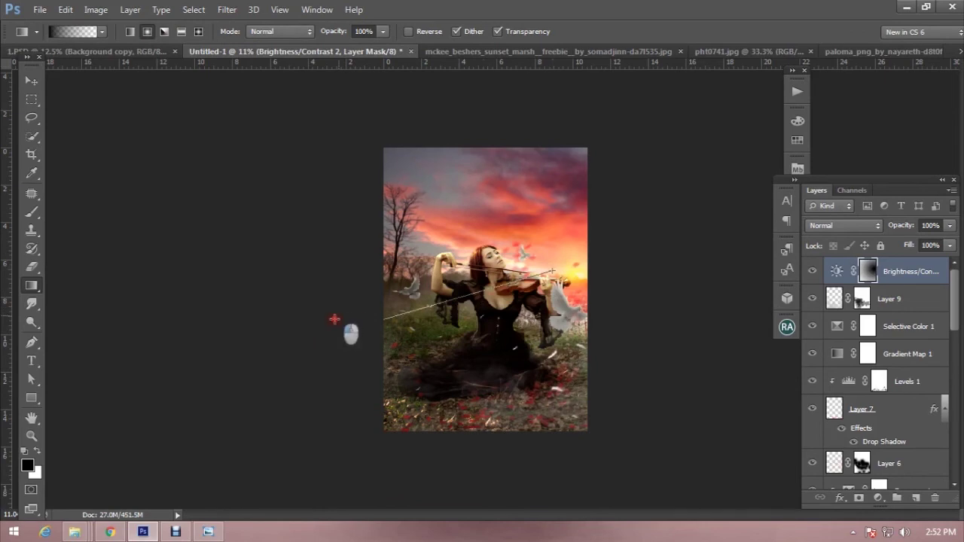
pyautogui.moveTo(552, 269); pyautogui.dragTo(334, 320)
pyautogui.click(812, 272)
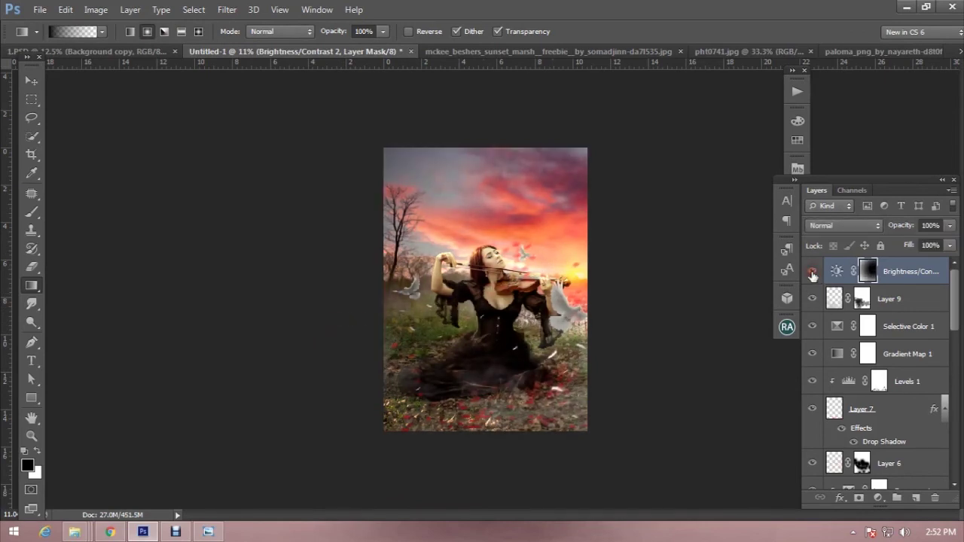
pyautogui.moveTo(901, 226); pyautogui.dragTo(904, 235)
pyautogui.scroll(2, 485, 289)
pyautogui.scroll(-1, 485, 289)
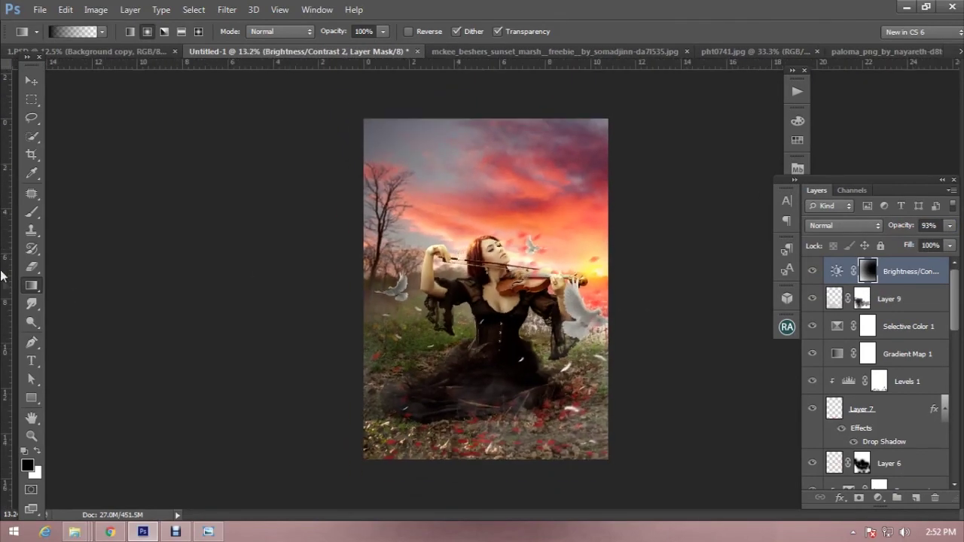
# - Pick a soft round brush tip at 0% hardness with white as the foreground colour
pyautogui.click(31, 212)
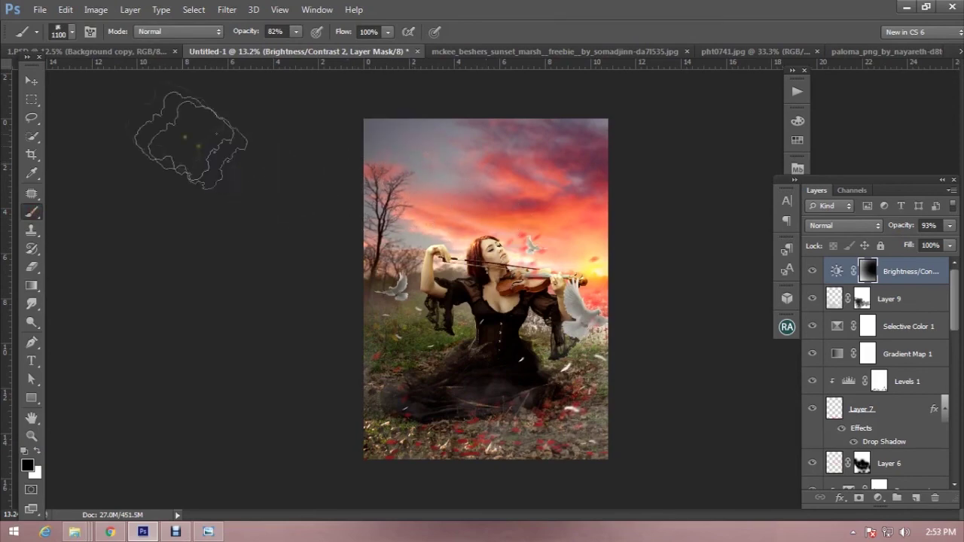
pyautogui.rightClick(441, 192)
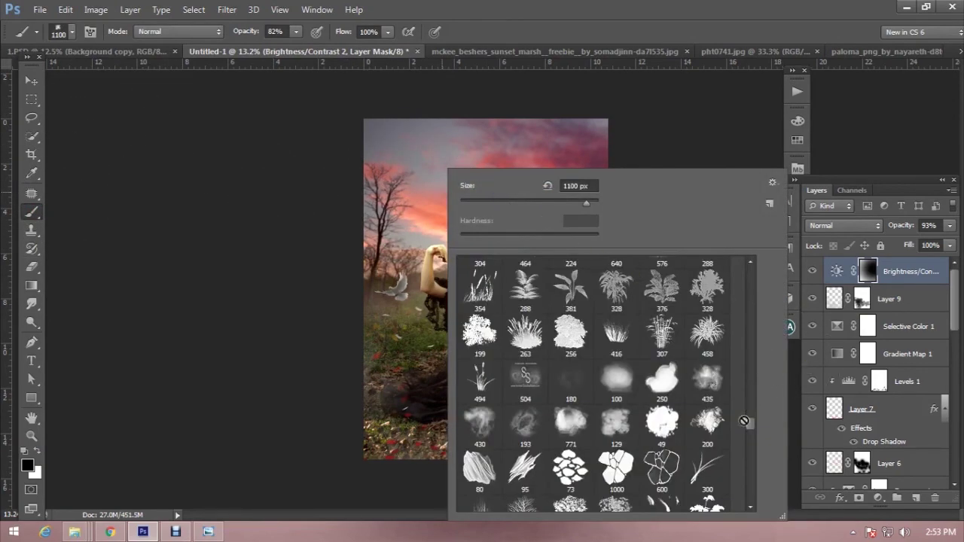
pyautogui.moveTo(744, 420); pyautogui.dragTo(753, 301)
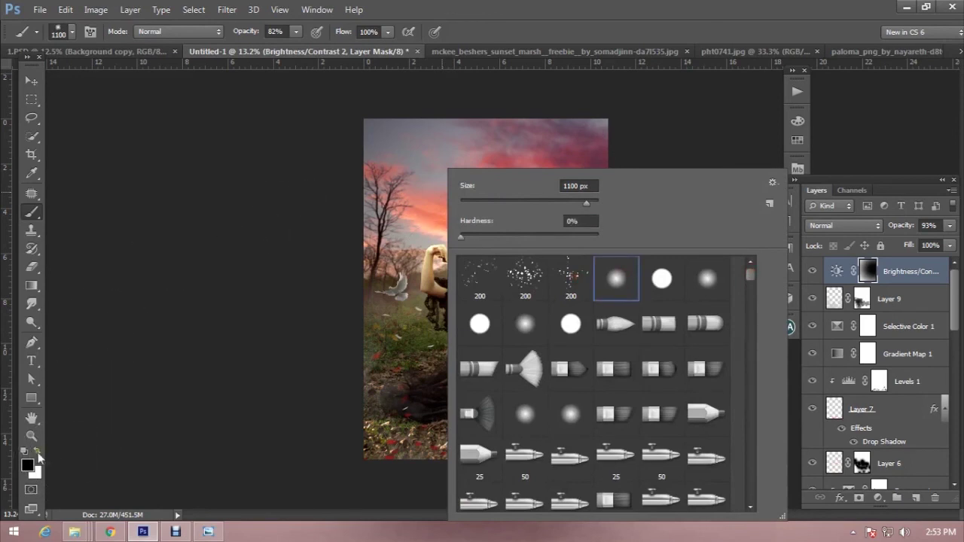
pyautogui.click(39, 451)
# - Paint the darkening mask with a 1500 px, 30% brush over the lower-left grass and skirt
pyautogui.moveTo(390, 184); pyautogui.dragTo(381, 180)
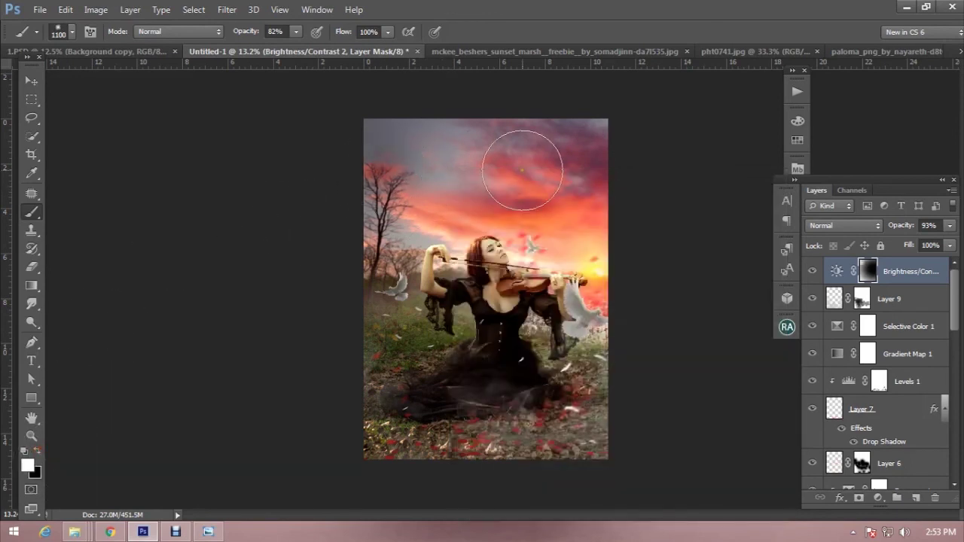
pyautogui.press(']')
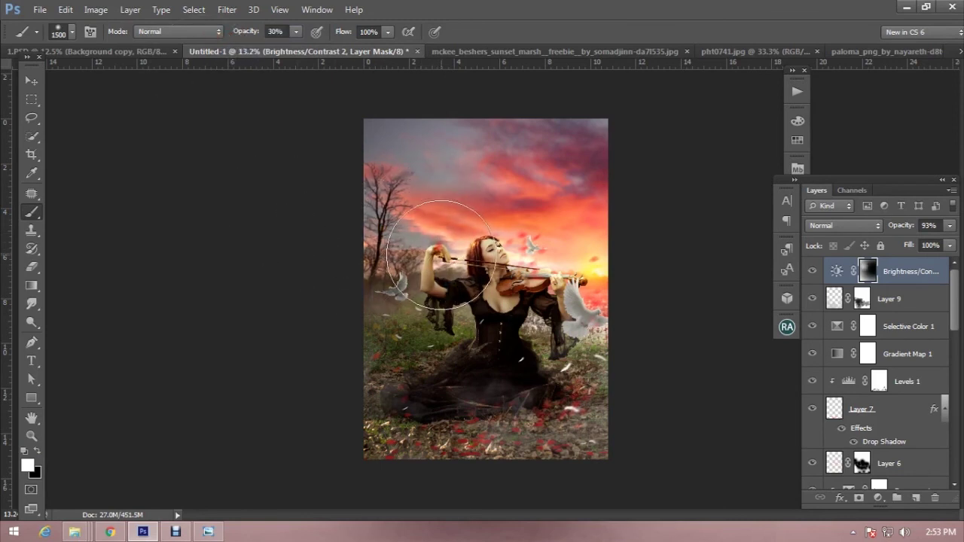
pyautogui.click(425, 146)
pyautogui.moveTo(425, 147); pyautogui.dragTo(405, 369)
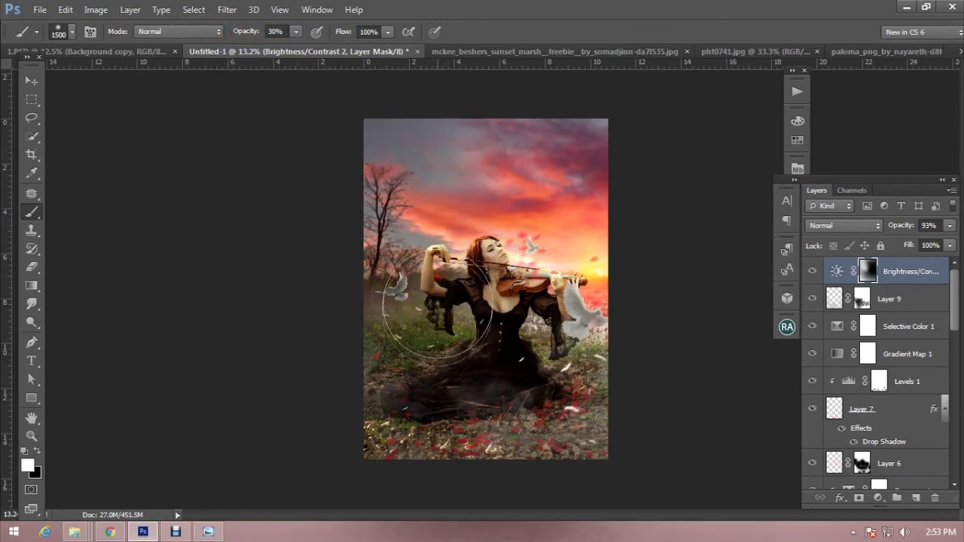
pyautogui.moveTo(405, 369); pyautogui.dragTo(512, 420)
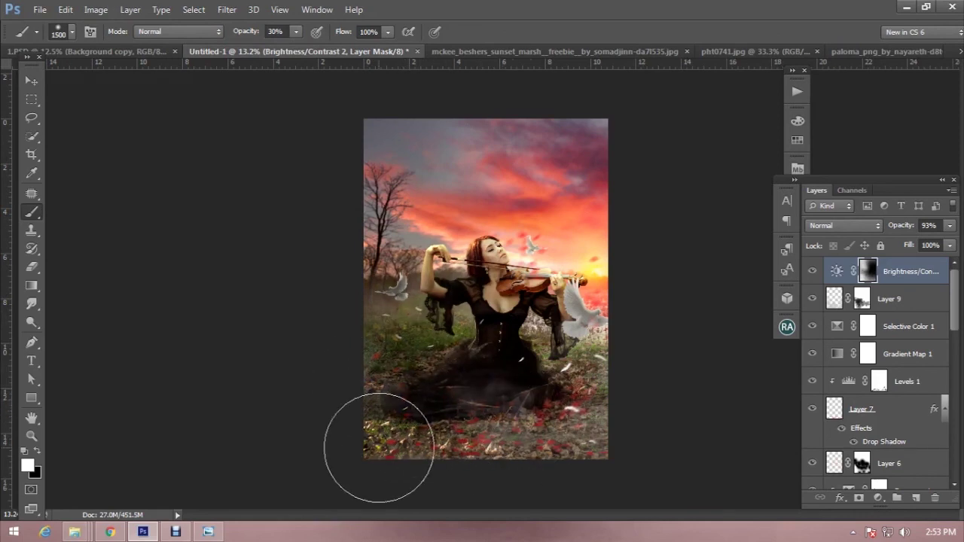
pyautogui.moveTo(457, 478)
pyautogui.mouseDown()
pyautogui.moveTo(379, 363)
pyautogui.moveTo(327, 400)
pyautogui.mouseUp()
pyautogui.scroll(2, 439, 369)
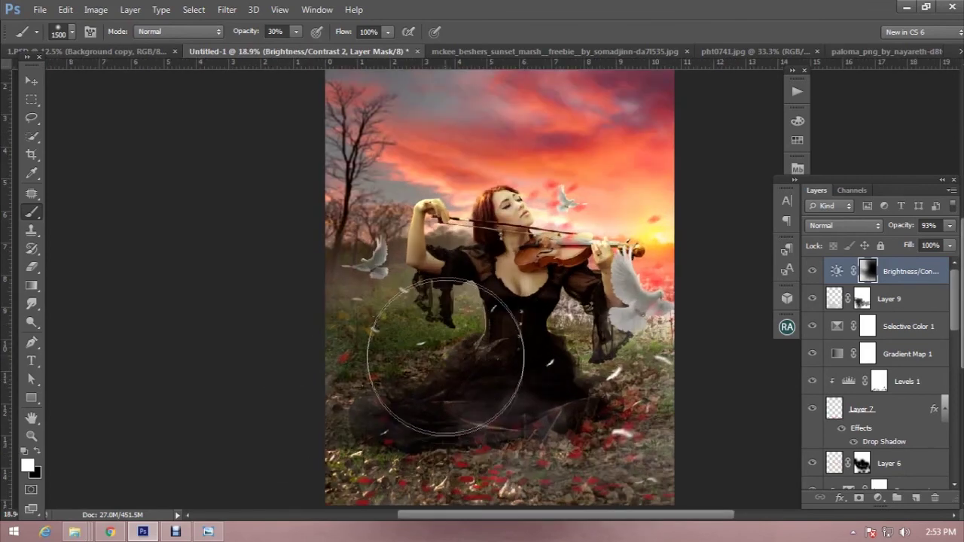
pyautogui.scroll(-2, 446, 358)
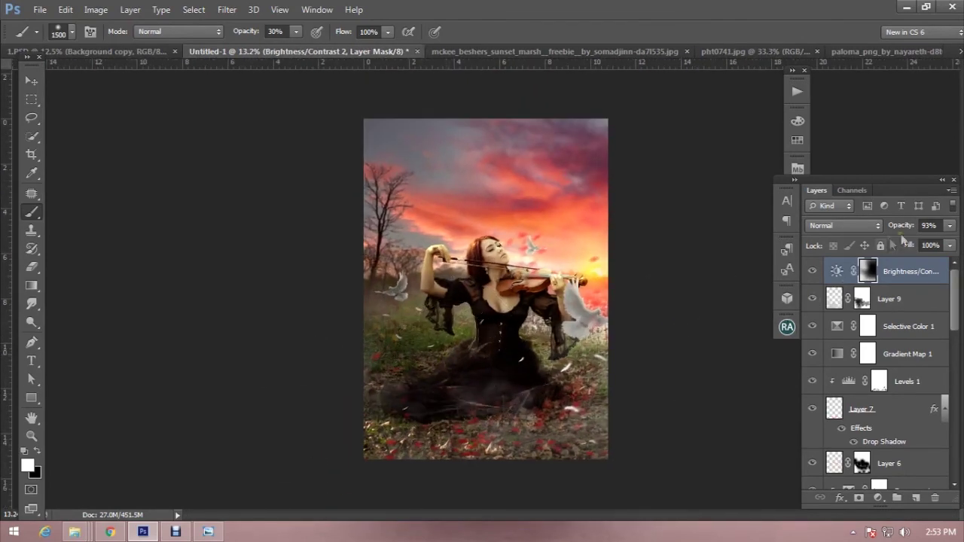
pyautogui.moveTo(893, 230); pyautogui.dragTo(894, 230)
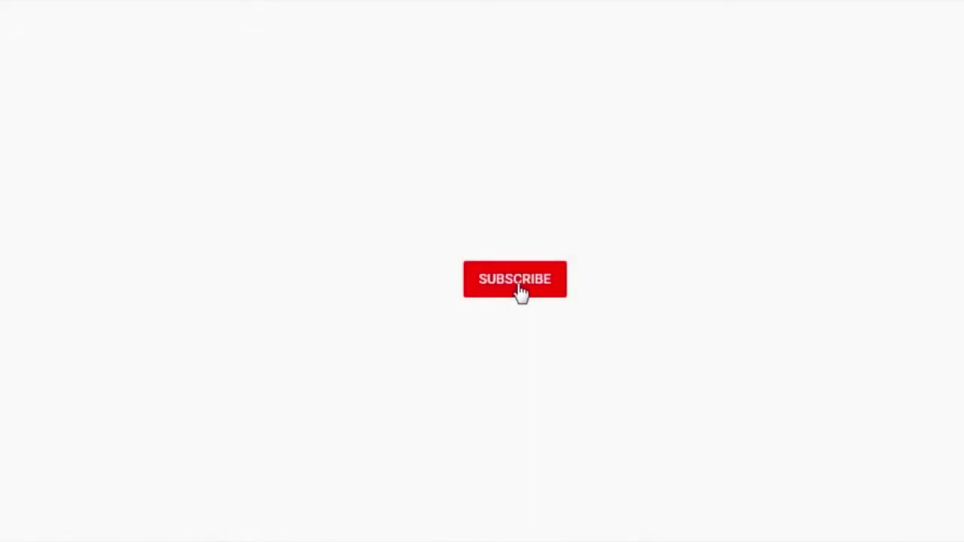